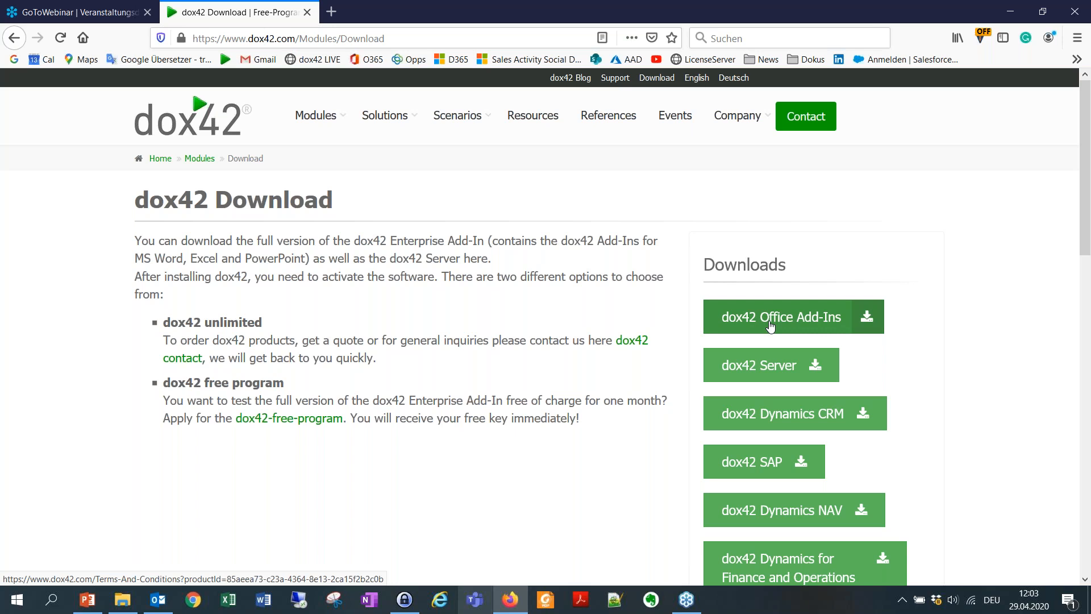
Start the dox42 Office Add-Ins download to bring up its 6-page licence terms, then minimize Firefox.
left_click(806, 325)
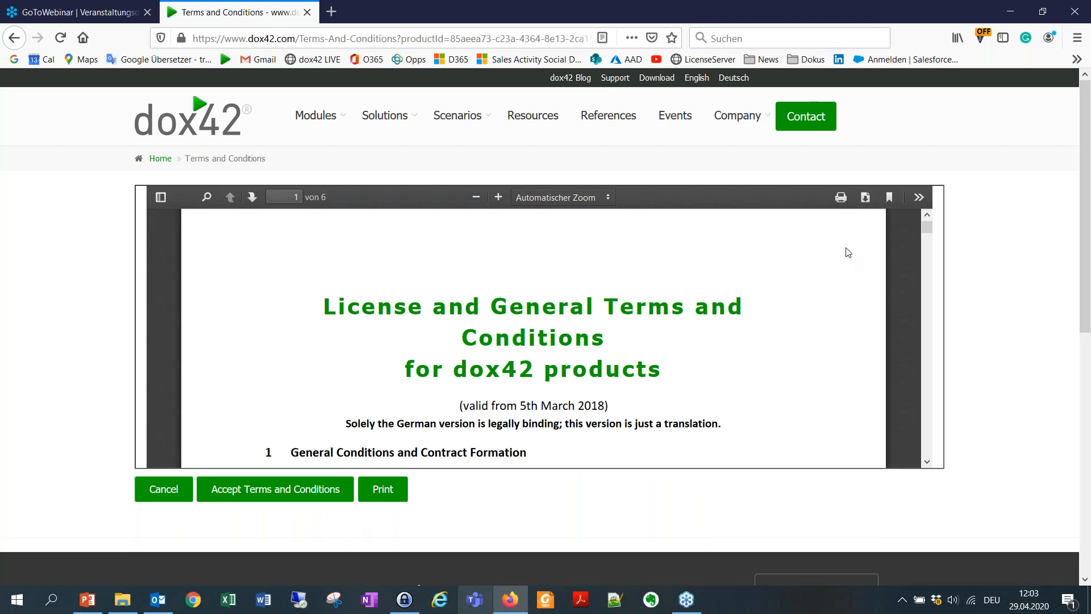
left_click(1010, 12)
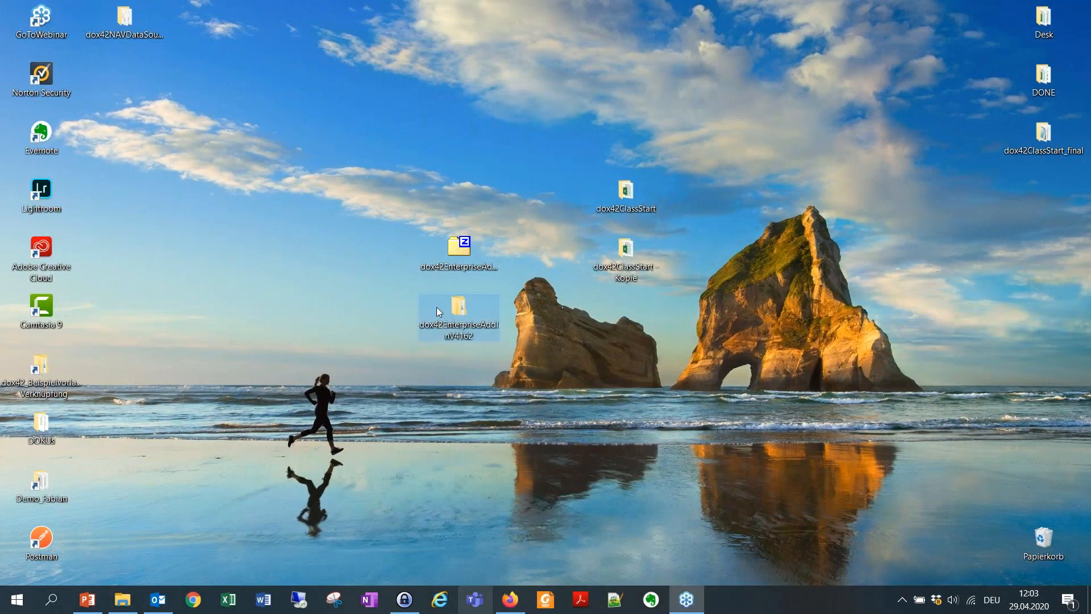
Look inside dox42EnterpriseAddInV4162 at its Documentation, Excel, PowerPoint and Word add-in folders, then minimize it.
left_click(458, 337)
double_click(465, 320)
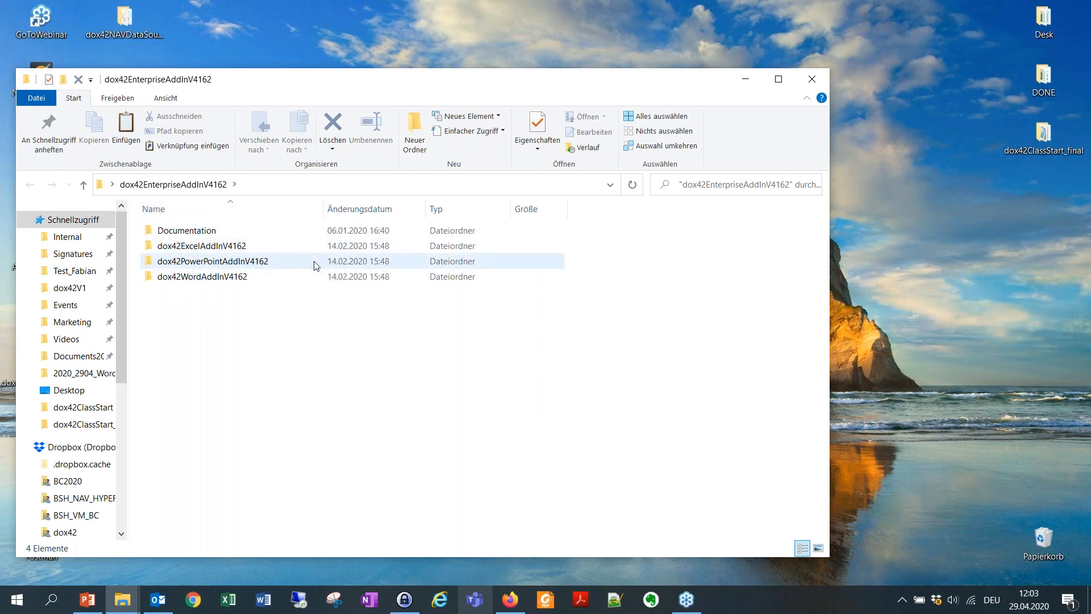
left_click(748, 77)
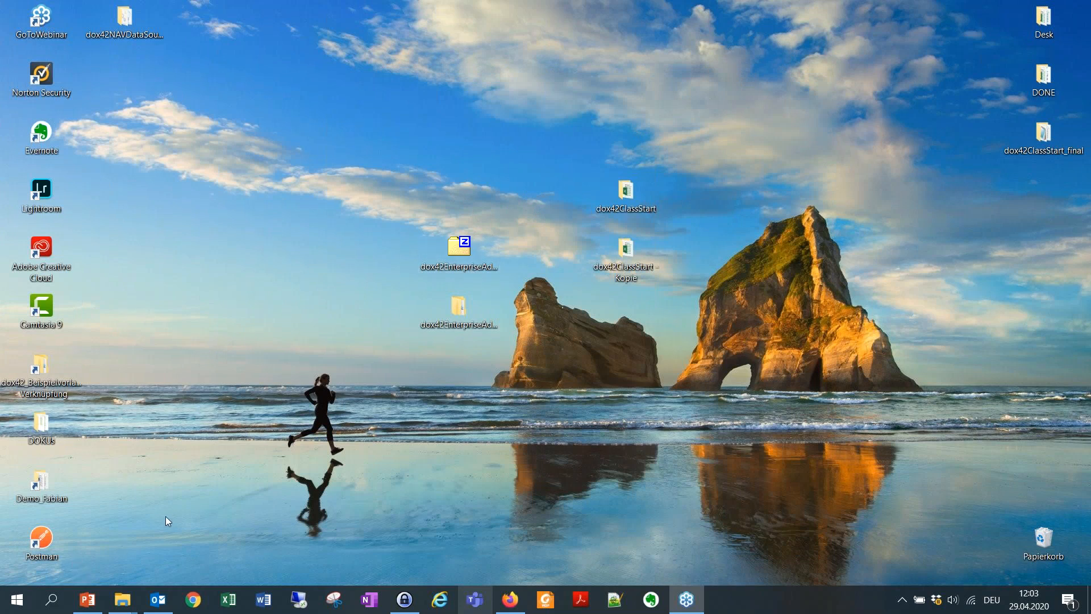
Confirm in Programme und Features that dox42 Word, Excel and PowerPoint Add-Ins 4.1.6.2 are installed.
left_click(18, 599)
type("sys")
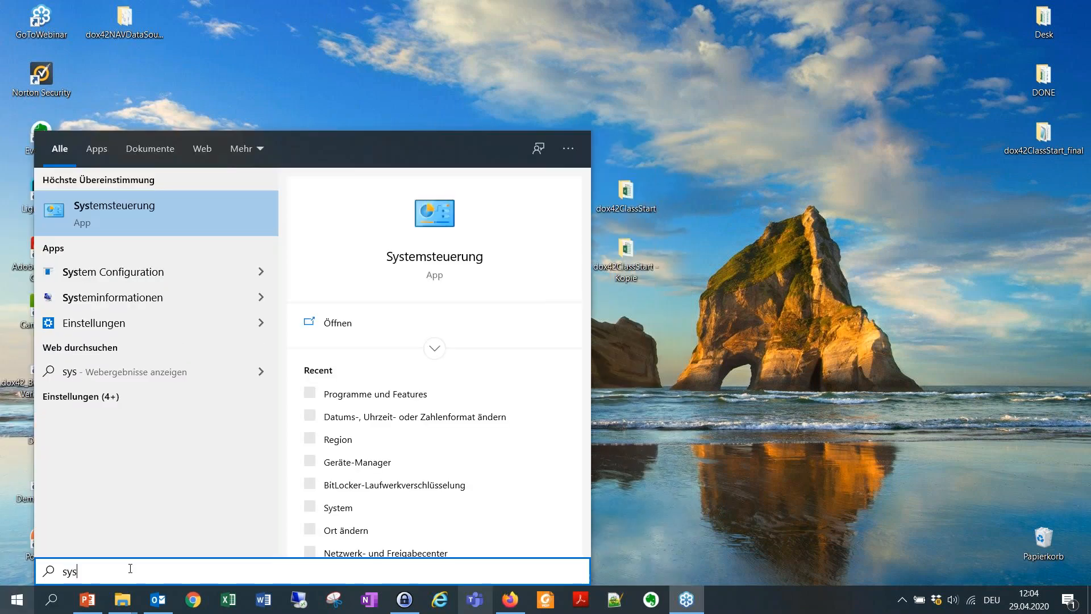
left_click(170, 215)
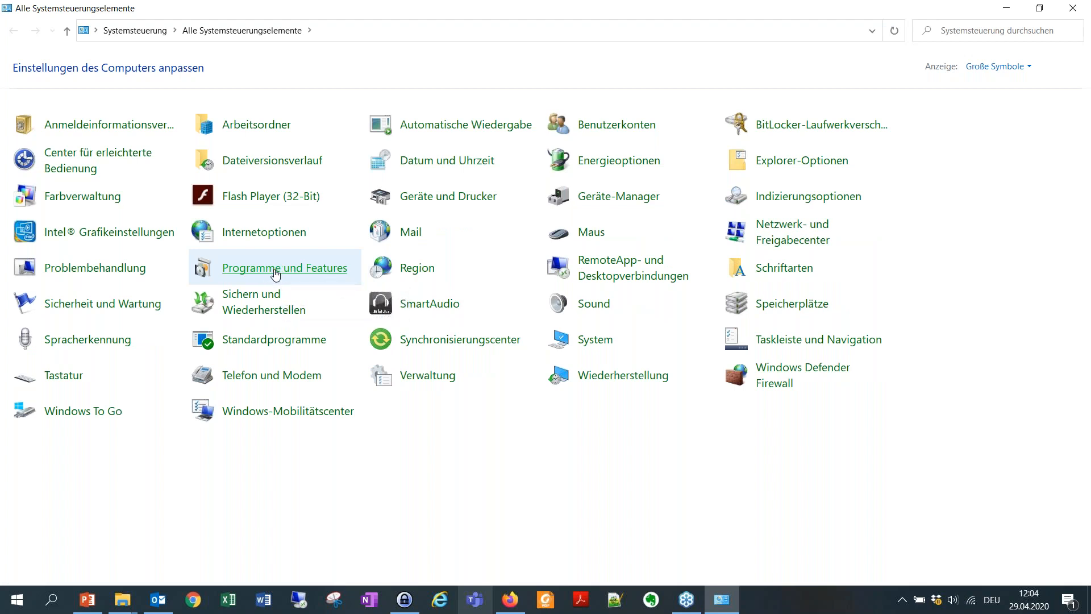
left_click(275, 268)
scroll(287, 353, "down", 6)
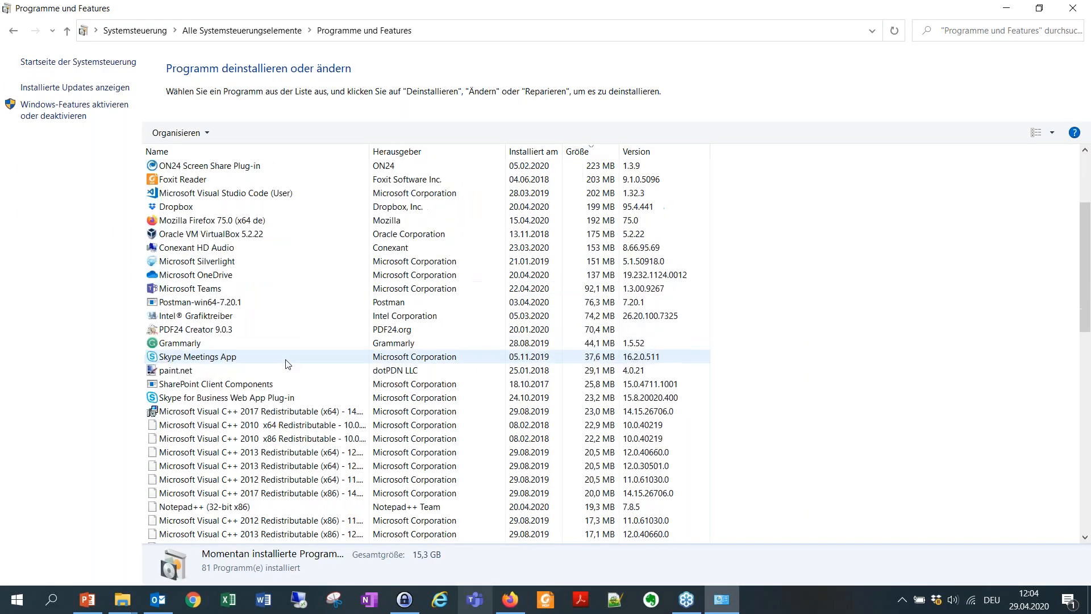
scroll(287, 363, "down", 13)
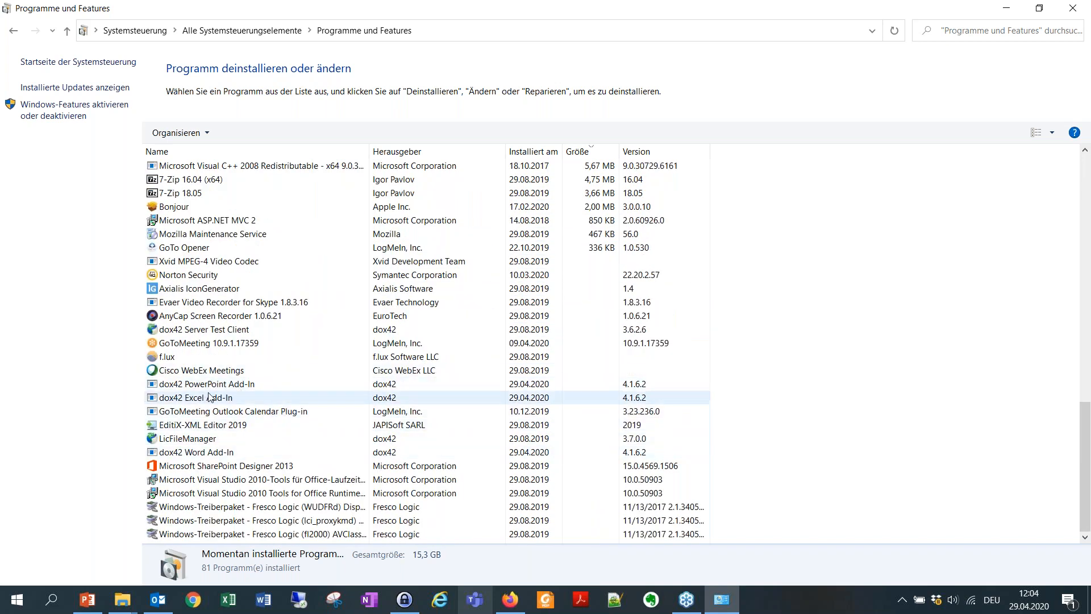
left_click(196, 452)
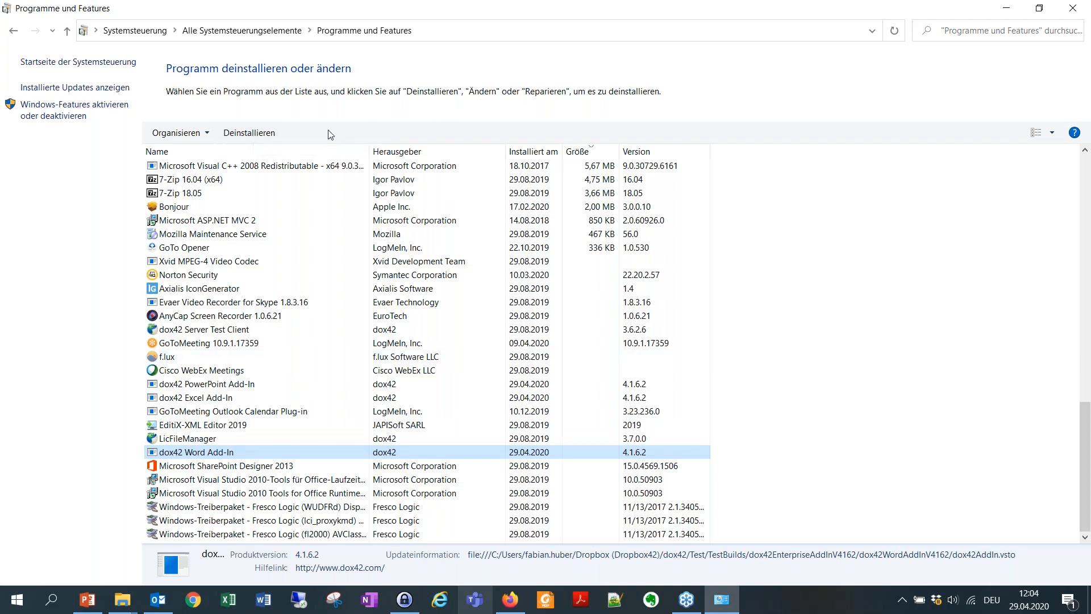
left_click(1006, 8)
left_click(455, 307)
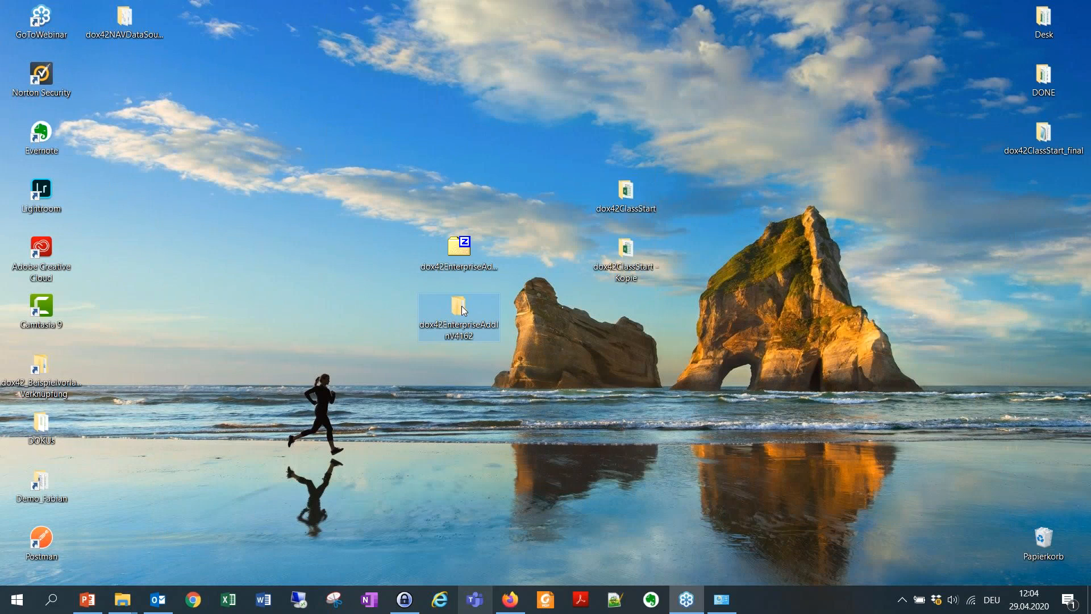
Browse to the dox42WordAddInV4162 folder holding setup.exe, then go to the dox42 Contact Us form.
double_click(461, 306)
double_click(241, 284)
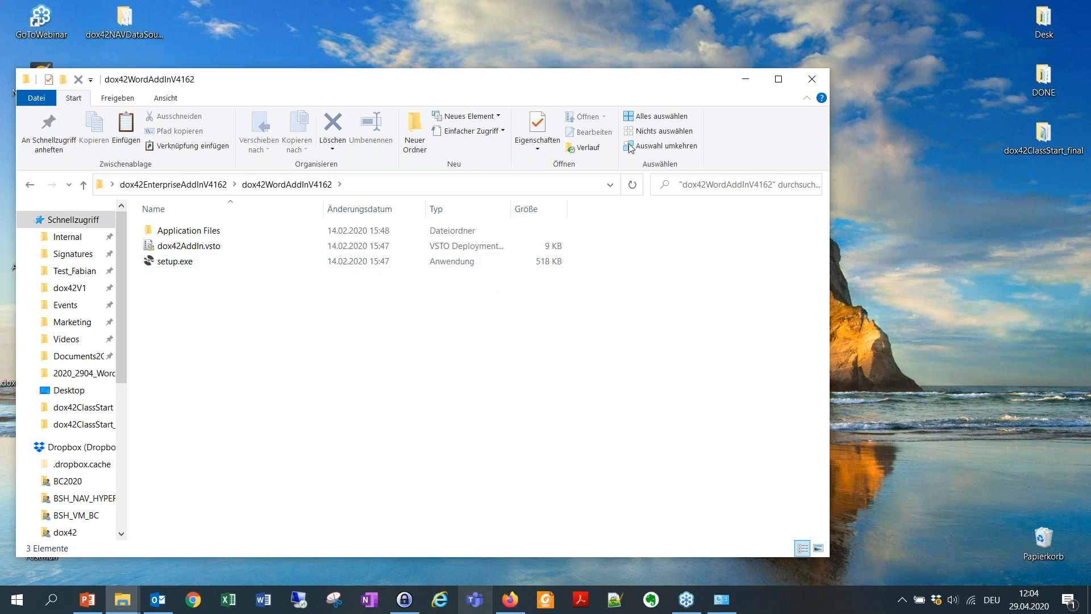
left_click(743, 83)
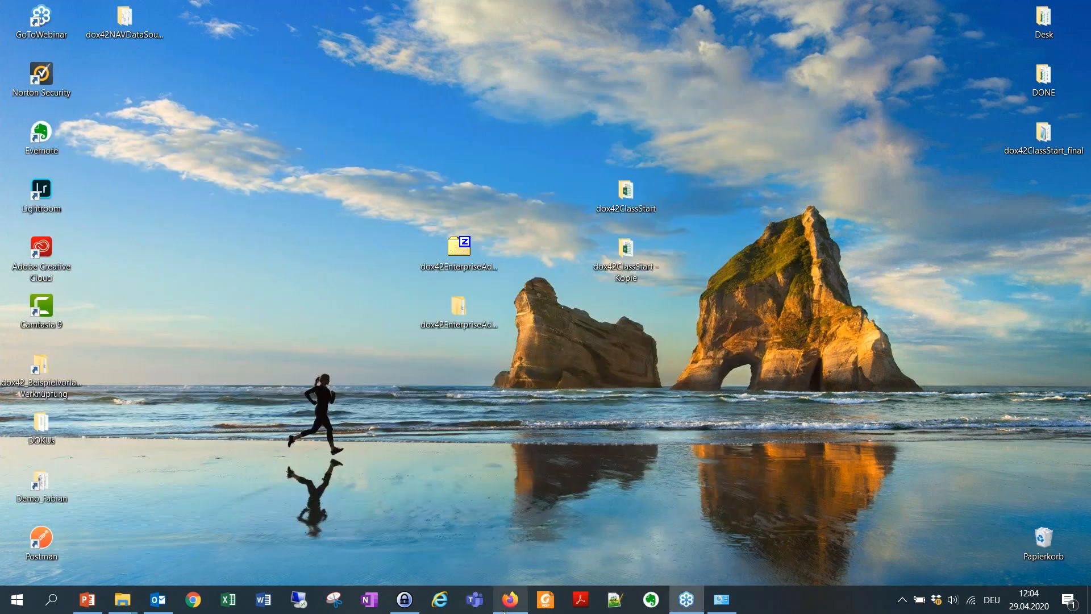
left_click(508, 605)
left_click(797, 124)
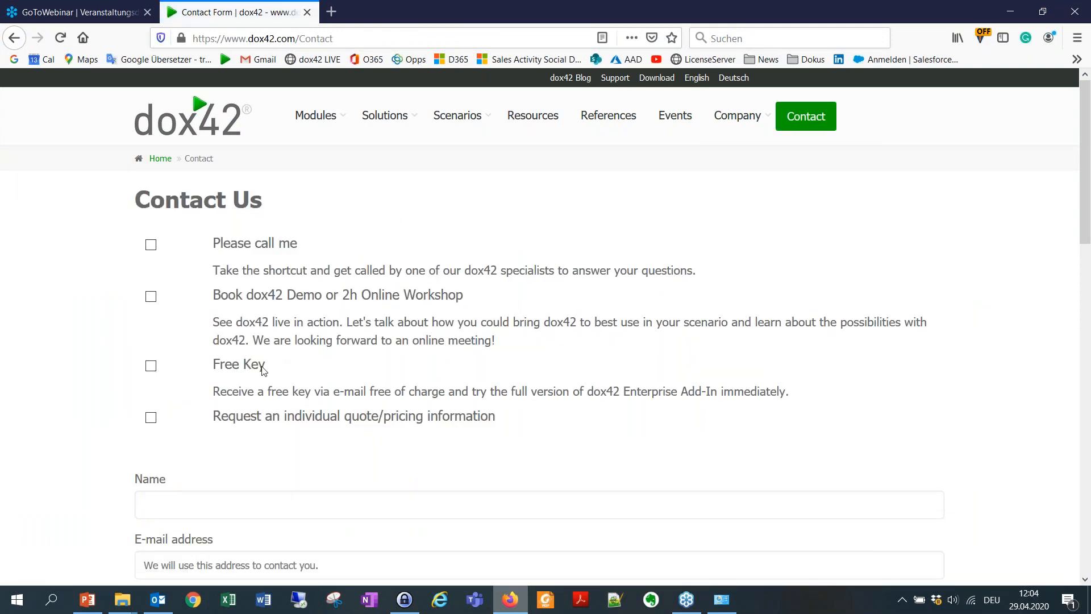
Tick the Free Key request option on the contact form, leaving the demo/workshop option unticked.
left_click(152, 368)
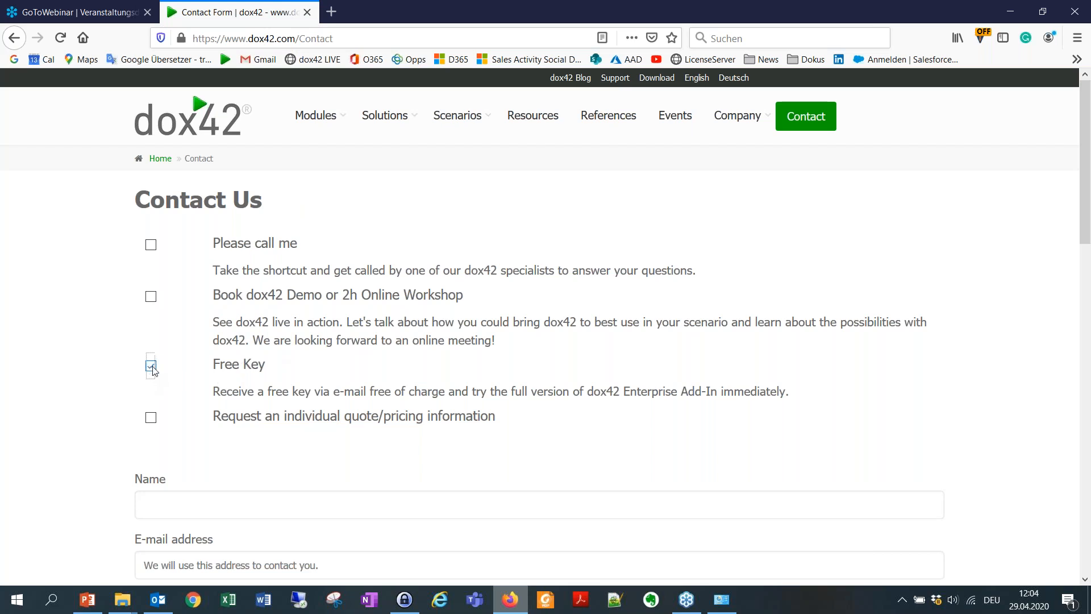
left_click(217, 296)
left_click_drag(217, 296, 451, 305)
left_click(307, 298)
left_click(151, 297)
scroll(203, 368, "down", 2)
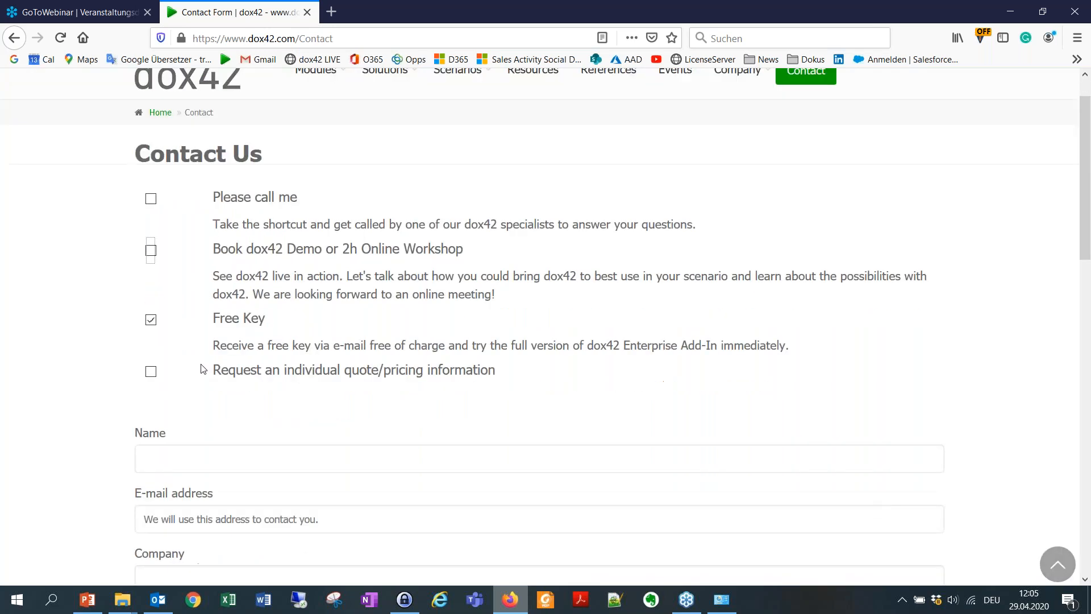
Fill in the name, e-mail address, company dox42 and phone number from autofill suggestions.
left_click(199, 380)
left_click(340, 336)
scroll(341, 335, "down", 2)
left_click(314, 318)
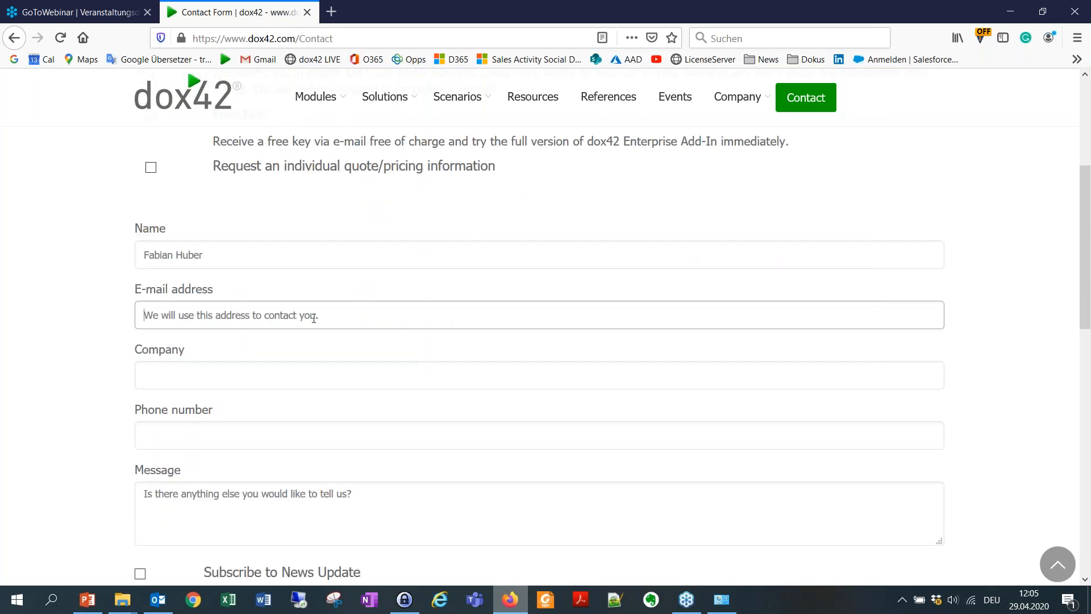
type("mi")
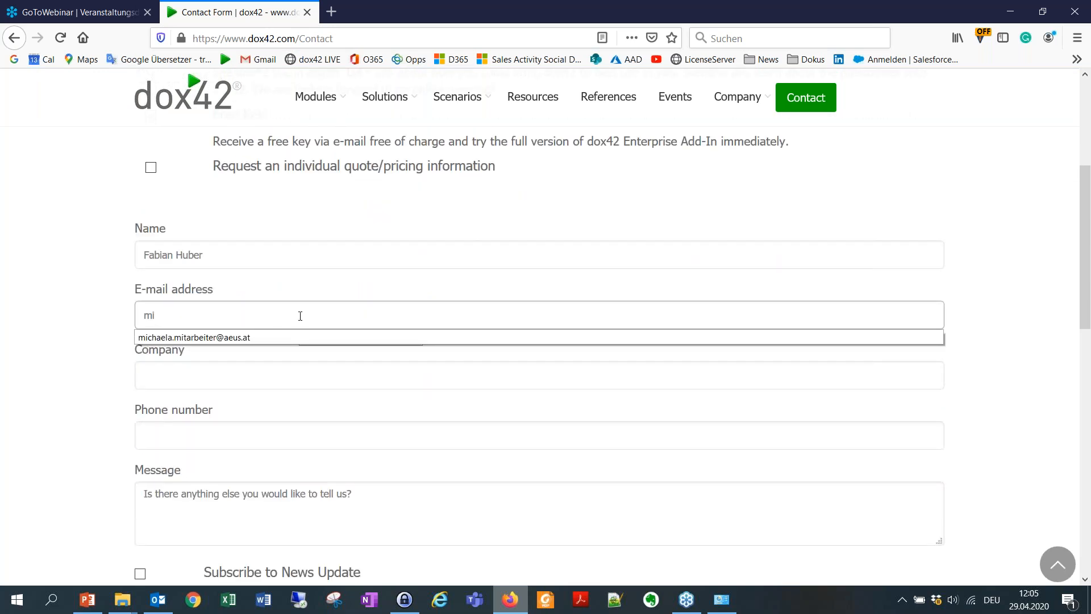
left_click(223, 343)
left_click(242, 379)
type("dox42")
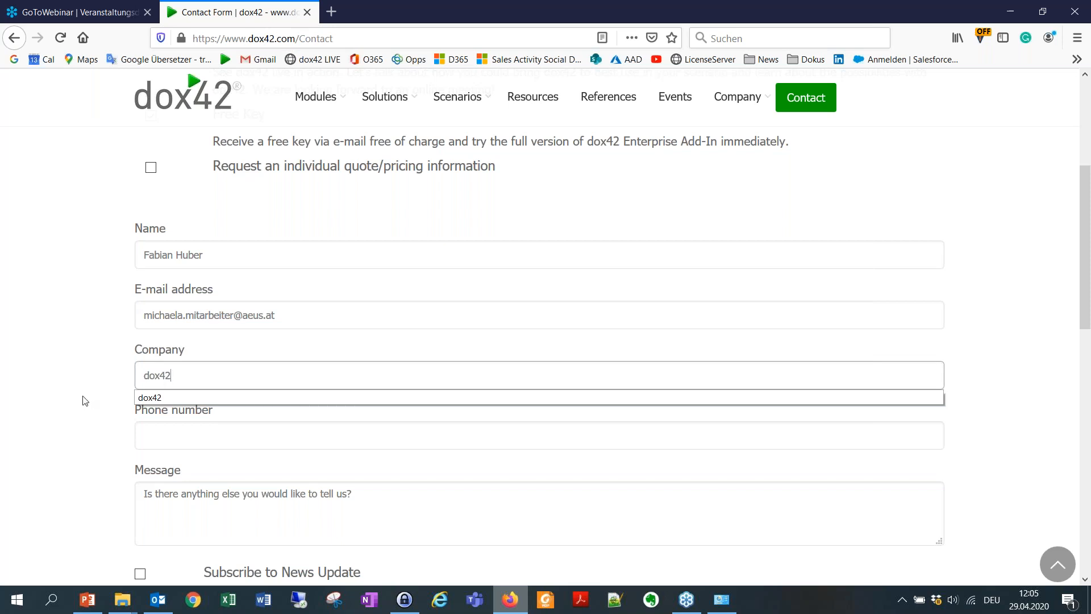
left_click(207, 434)
type("+44")
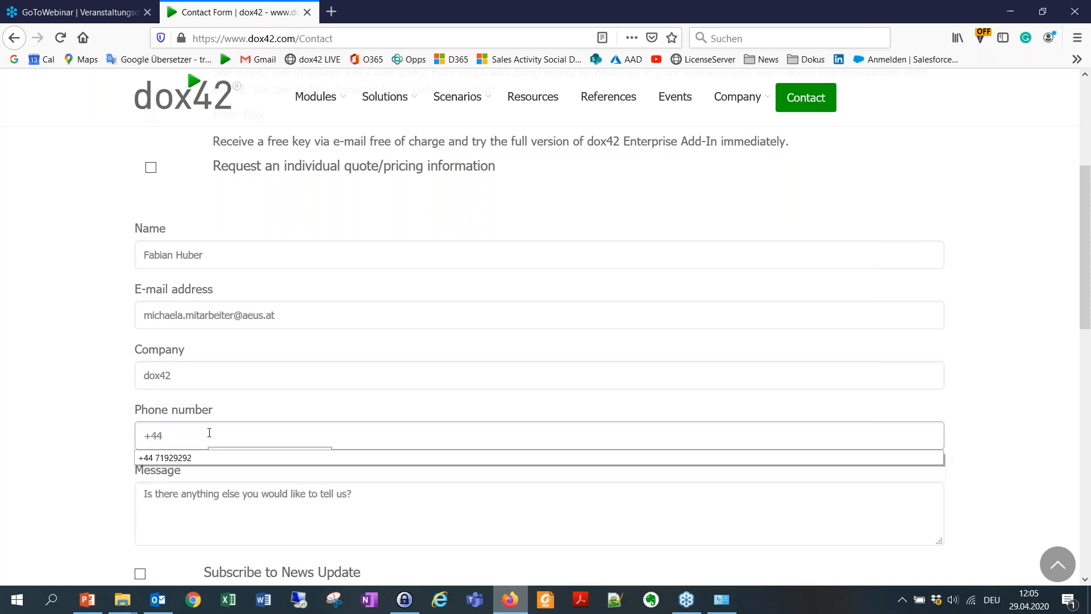
left_click(217, 458)
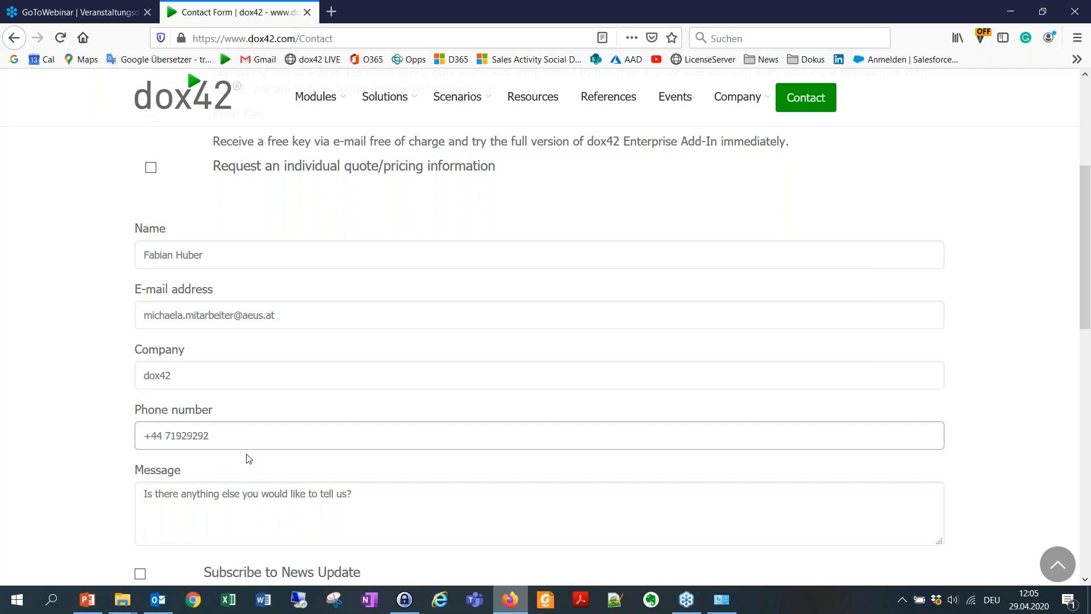
Enter the message 'Contracts with Excel' on the contact form.
scroll(248, 463, "down", 2)
left_click(219, 390)
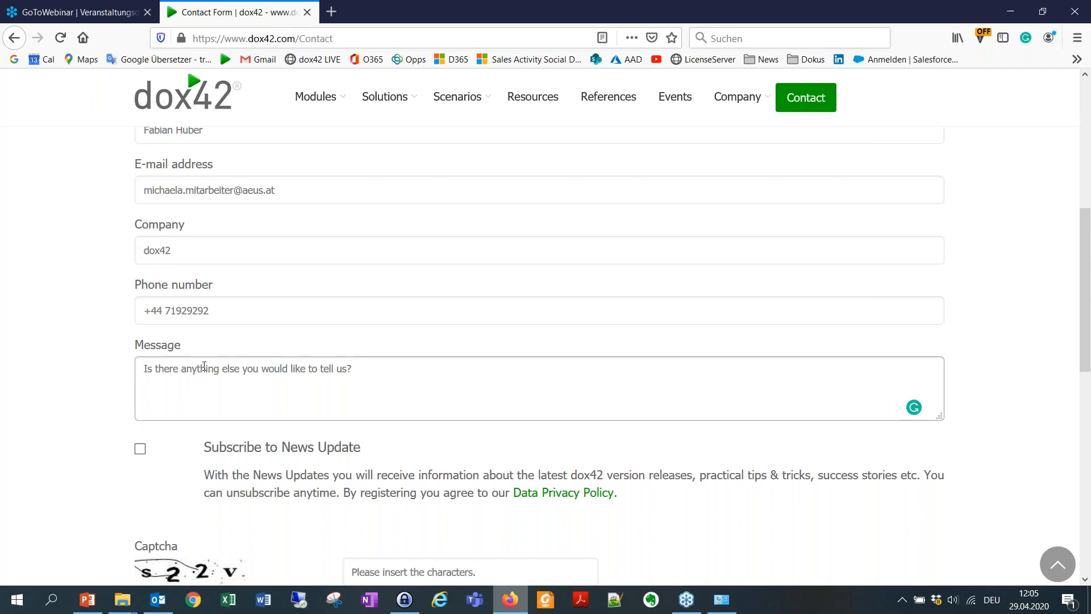
type("Contracts with Share")
key("BackSpace")
key("BackSpace")
key("BackSpace")
key("BackSpace")
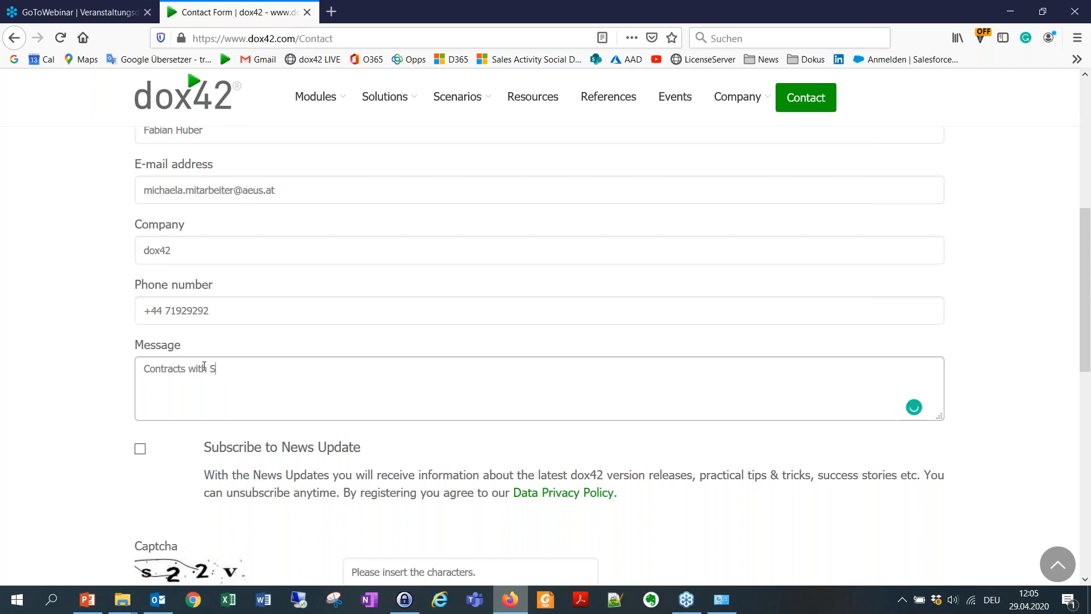
type("Excel")
Subscribe to the News Update and begin typing the captcha characters.
scroll(171, 437, "down", 1)
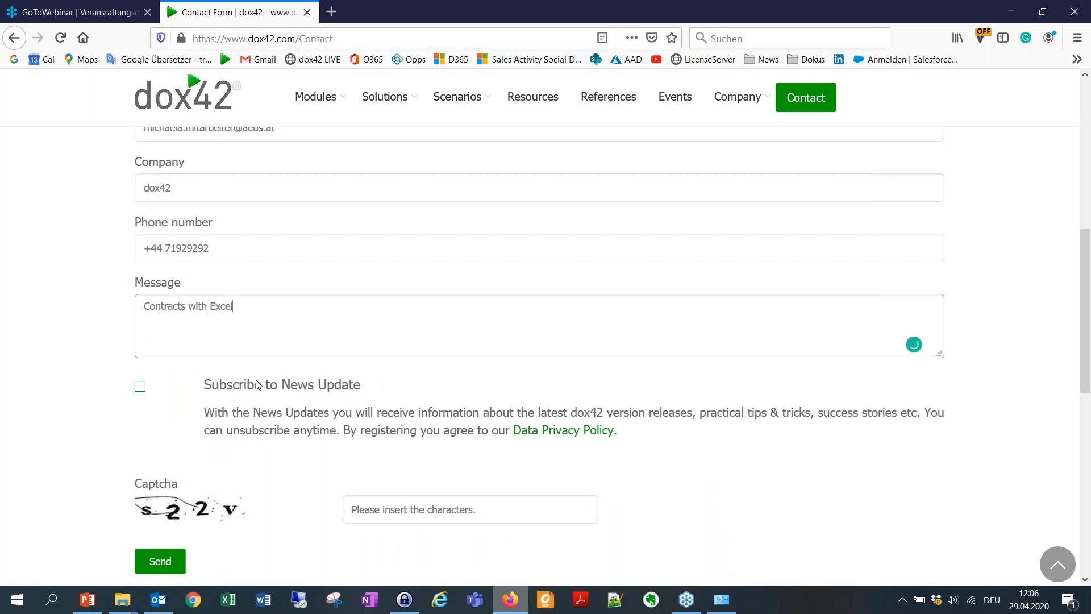
left_click(138, 387)
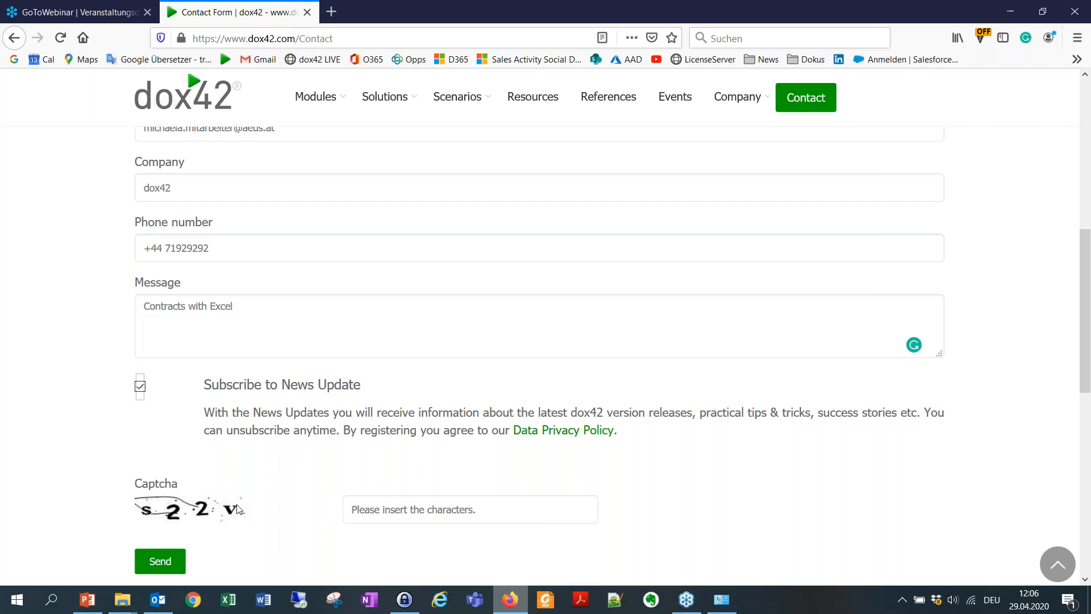
left_click(387, 512)
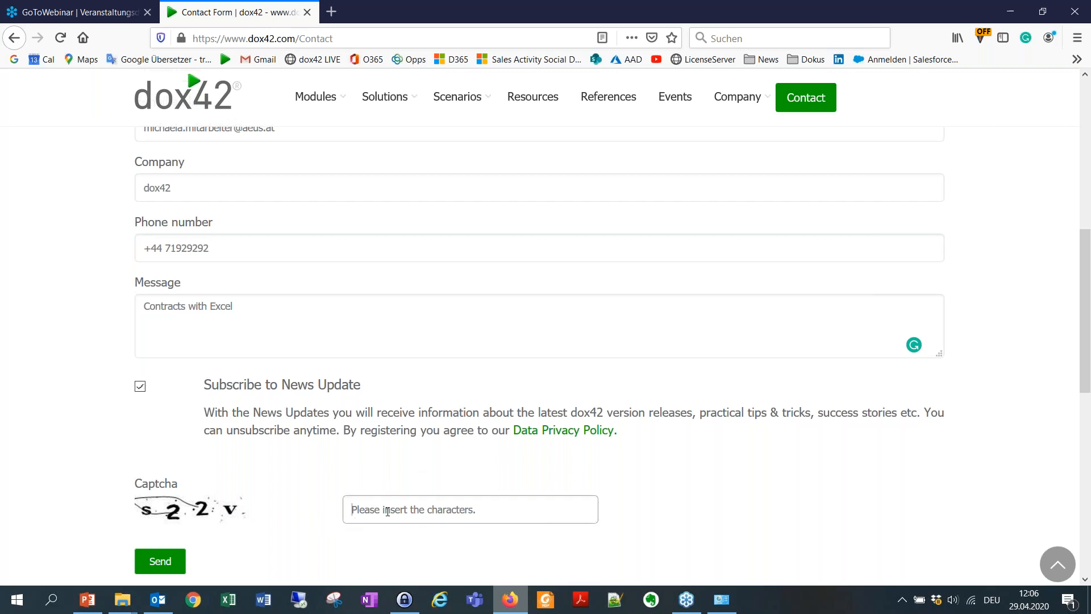
type("s")
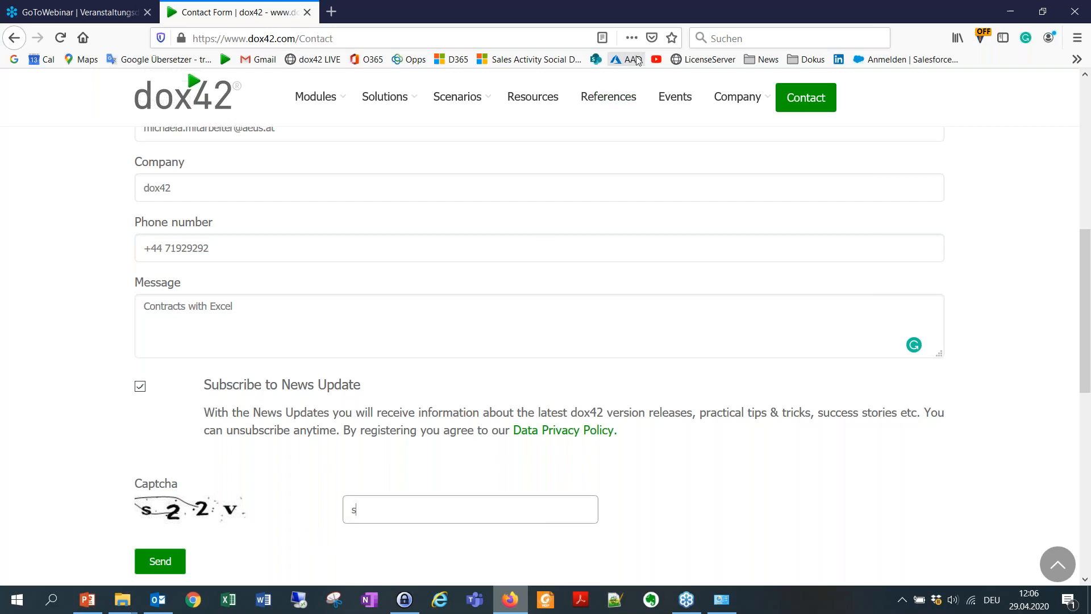
left_click(158, 600)
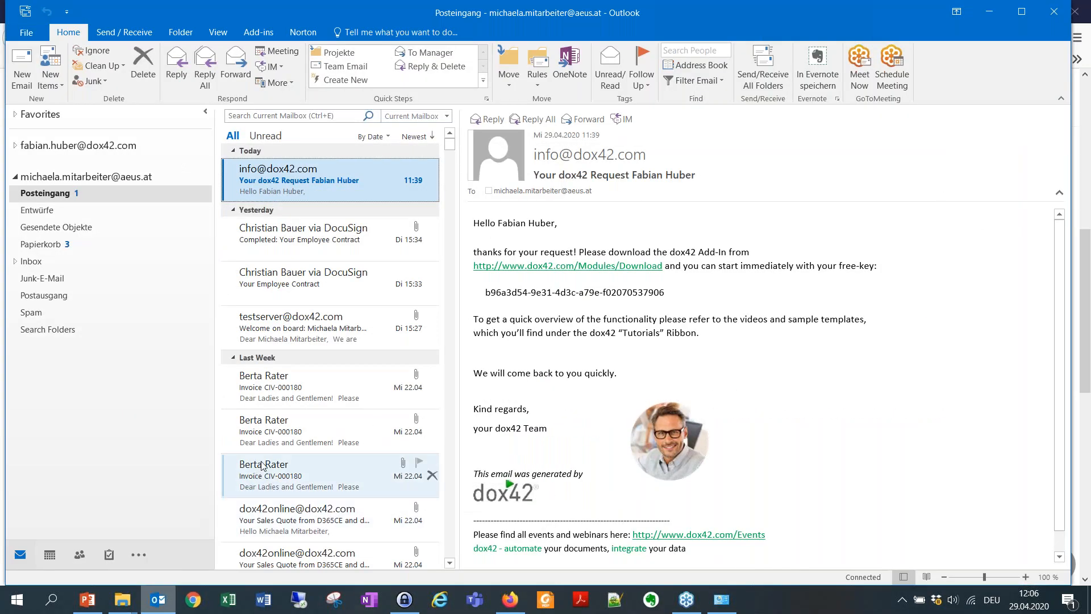
Read the 'Your dox42 Request' reply in Outlook and select the free licence key in it.
scroll(263, 466, "down", 1)
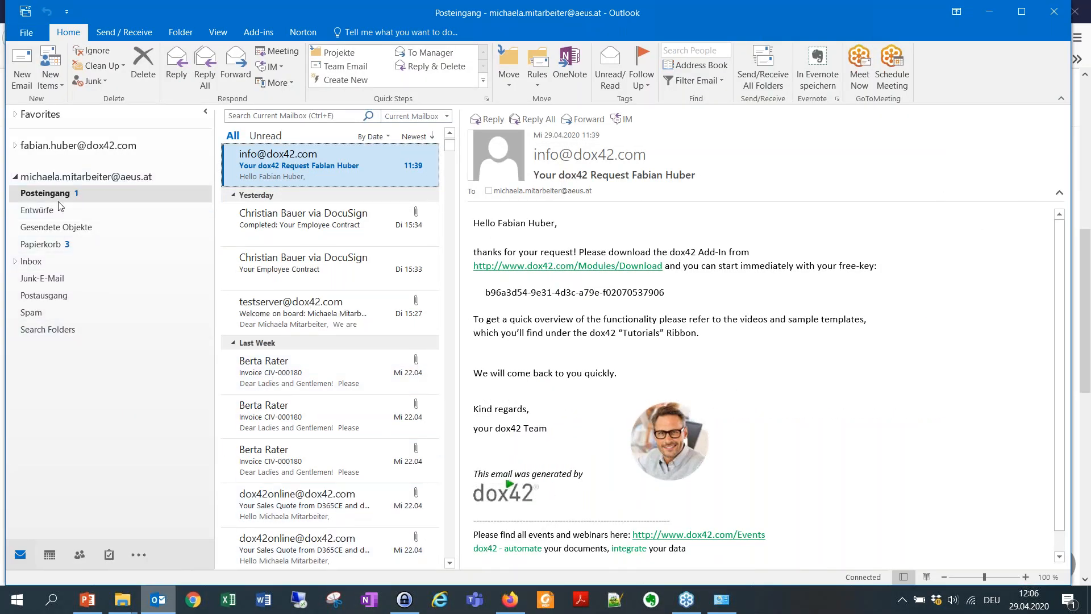
scroll(300, 221, "up", 1)
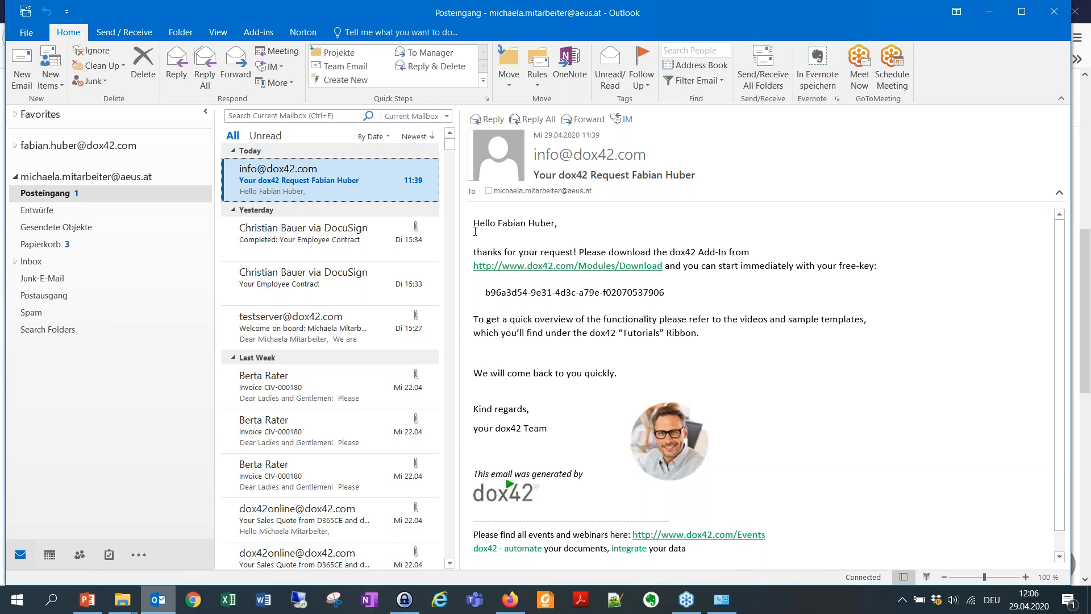
left_click_drag(486, 257, 744, 255)
left_click(670, 264)
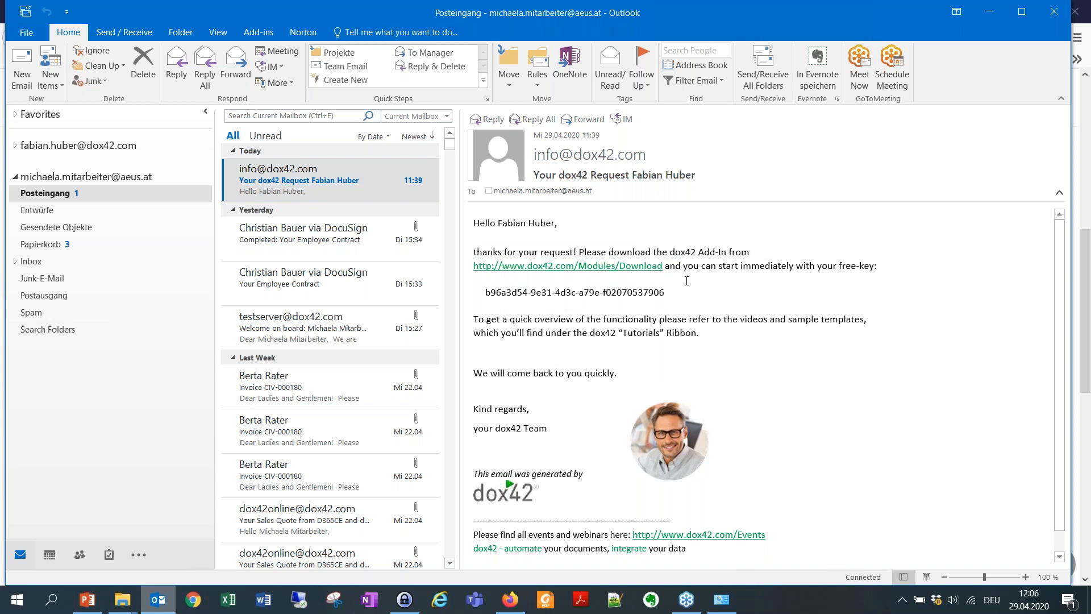
left_click_drag(655, 291, 485, 293)
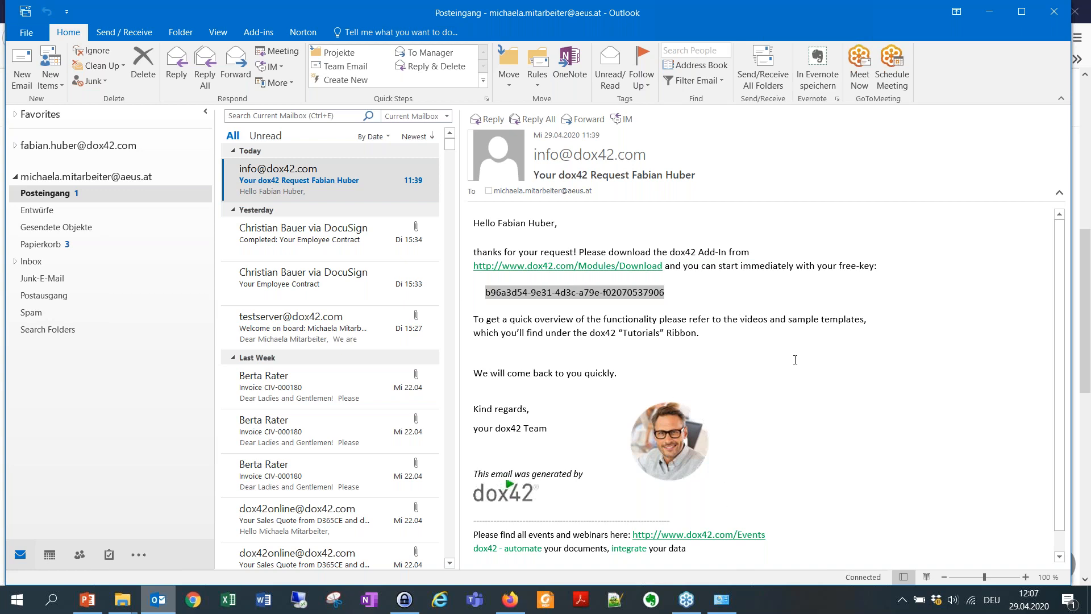
Minimize Outlook and Firefox and open the dox42ClassStart - Kopie folder from the desktop.
left_click(990, 13)
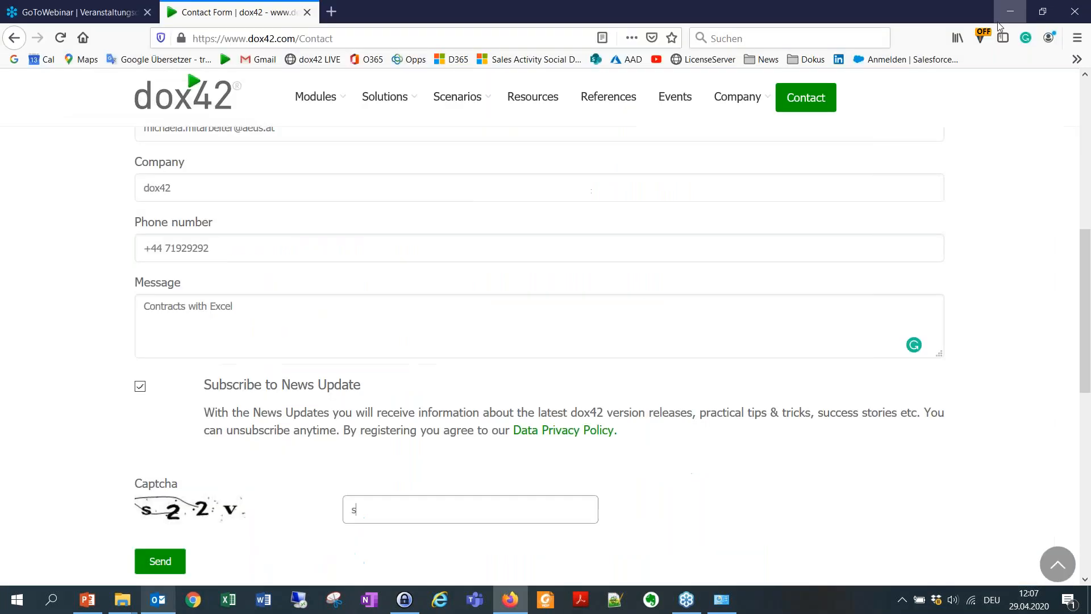
left_click(1013, 12)
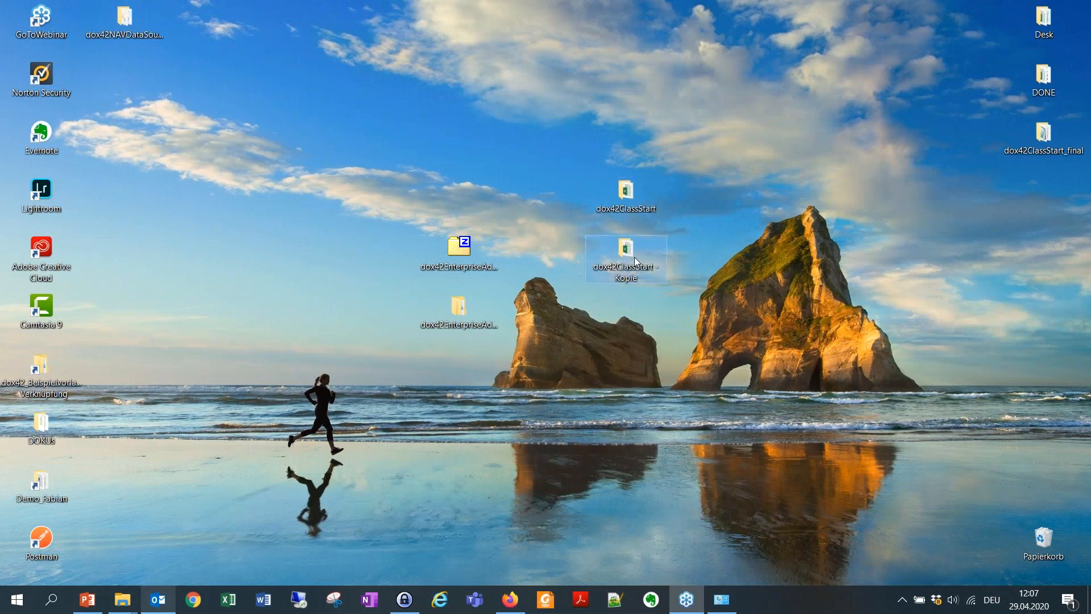
mouse_move(635, 261)
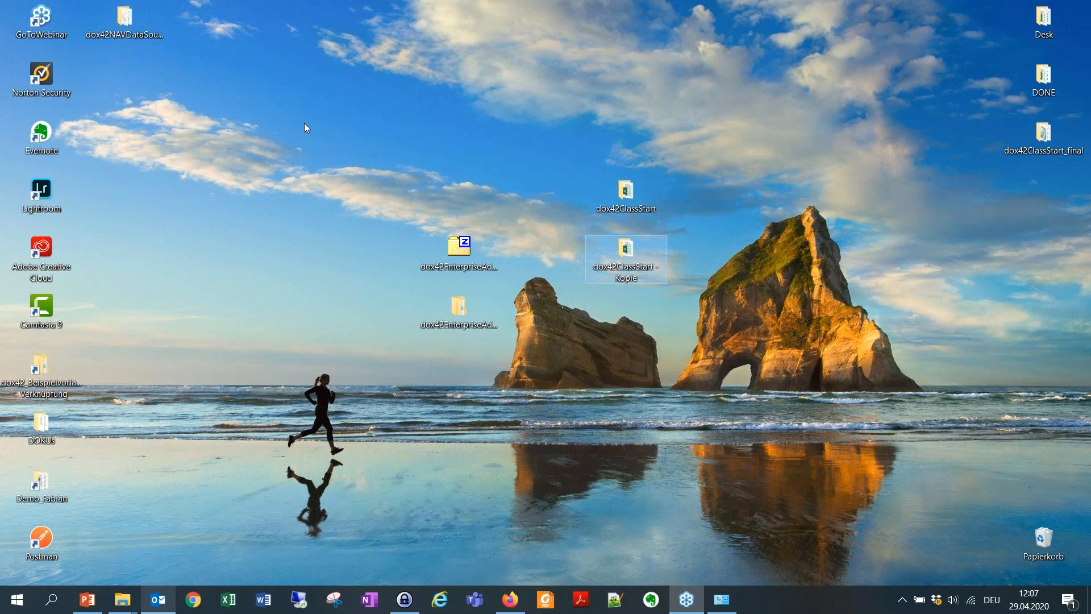
left_click(624, 257)
left_click(631, 248)
double_click(628, 251)
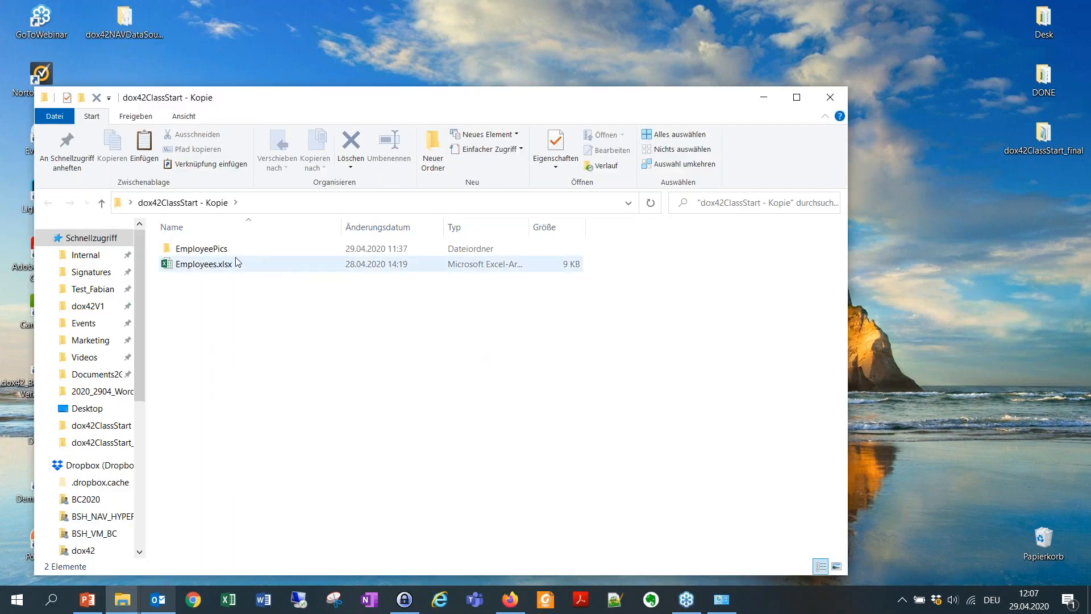
Browse the three employee photos in EmployeePics, then go back and select Employees.xlsx.
double_click(264, 246)
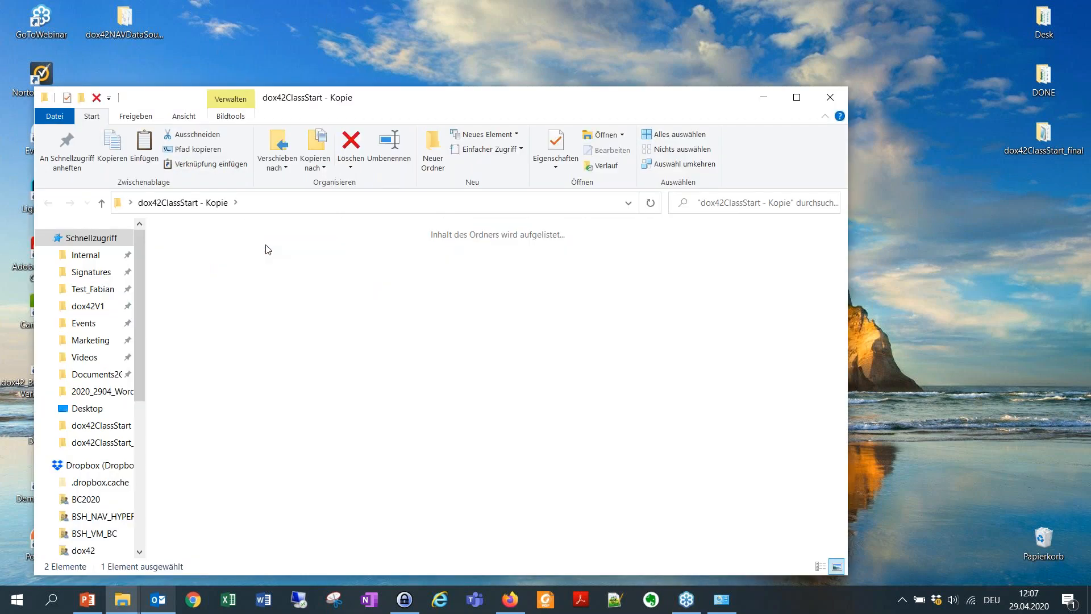
left_click(375, 270)
left_click(264, 263)
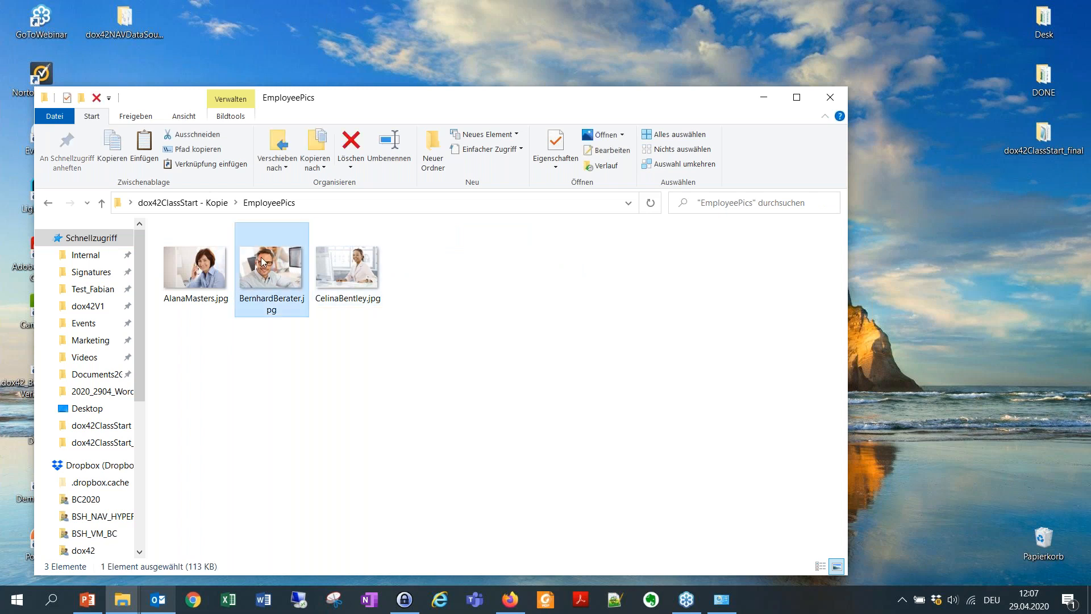
left_click(204, 263)
left_click(255, 271)
left_click(350, 270)
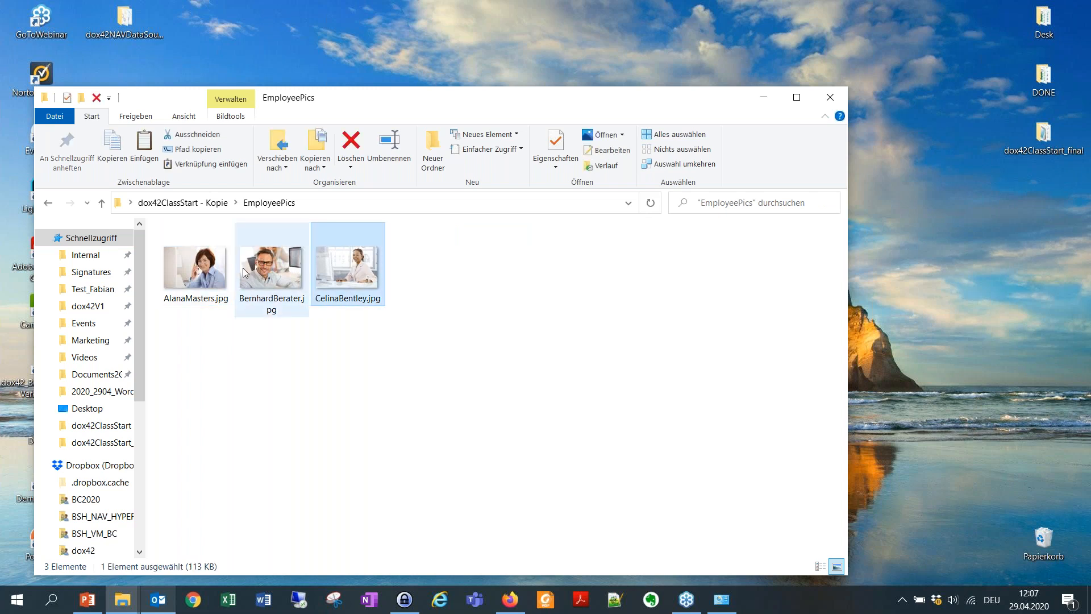
left_click(49, 203)
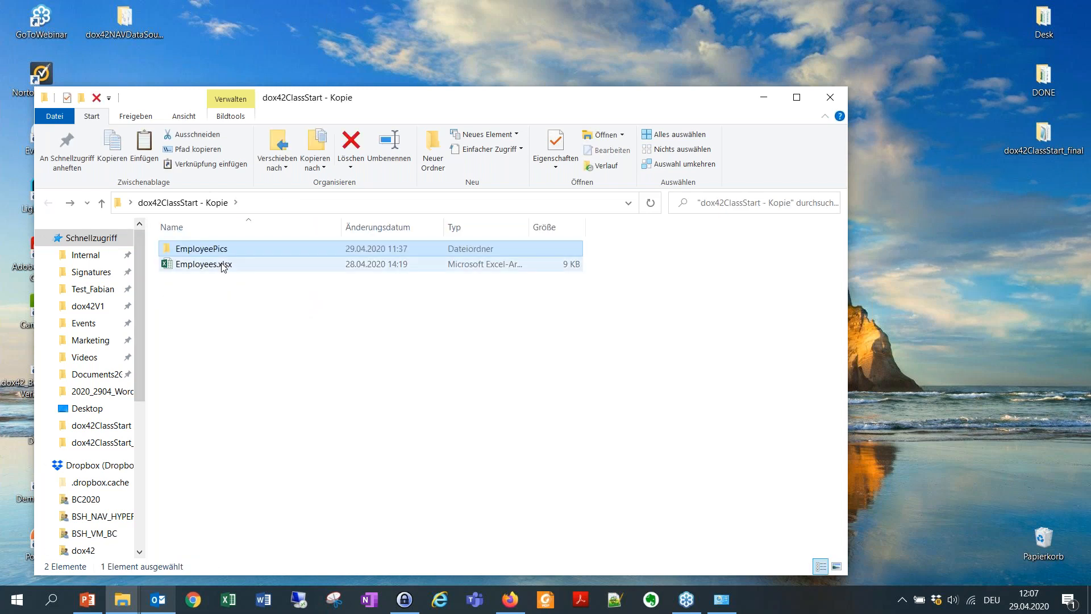
left_click(224, 267)
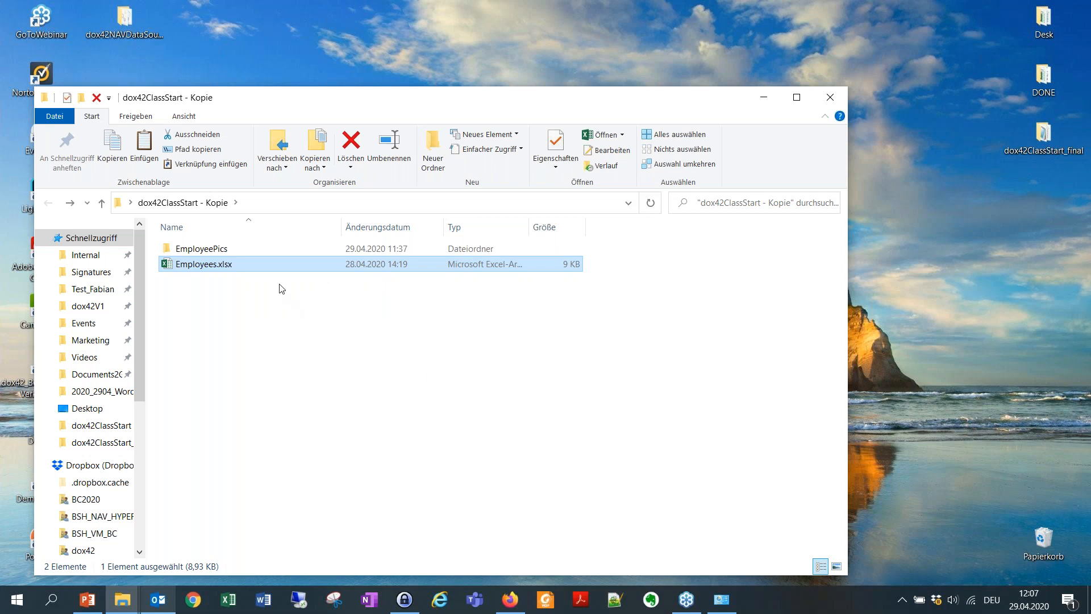
Open Employees.xlsx maximized in Excel and check the IDs of the three employees.
double_click(288, 270)
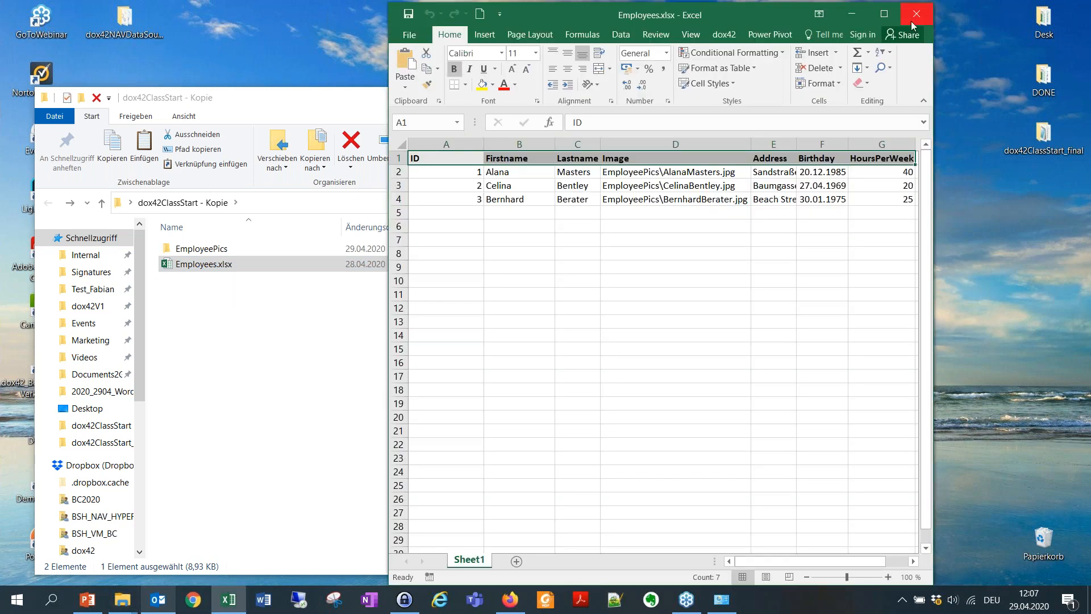
left_click(884, 13)
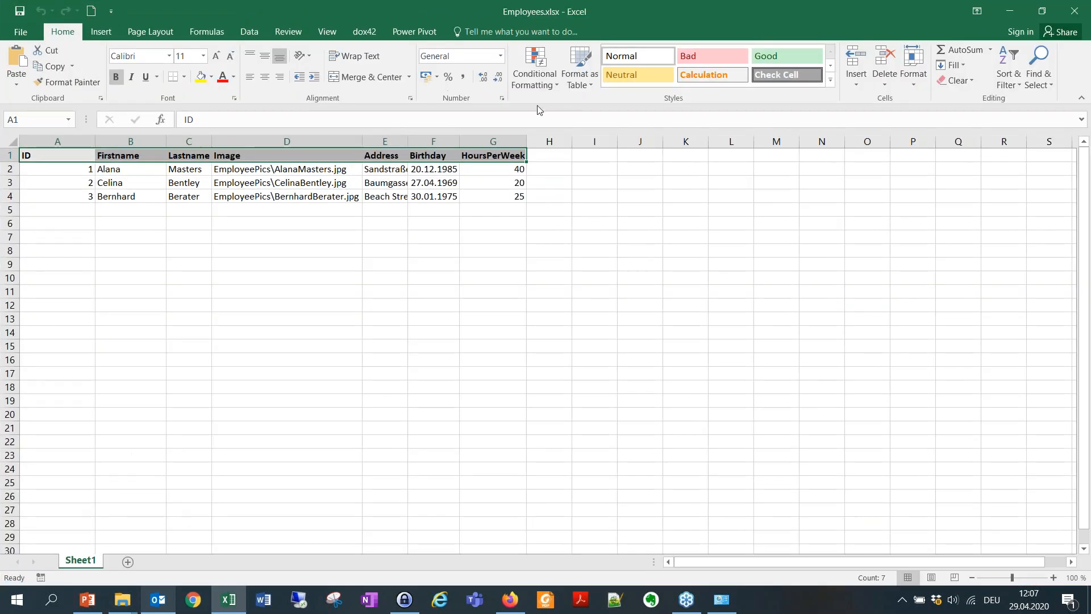
left_click(57, 166)
left_click(59, 182)
left_click(63, 198)
left_click(57, 180)
left_click(58, 165)
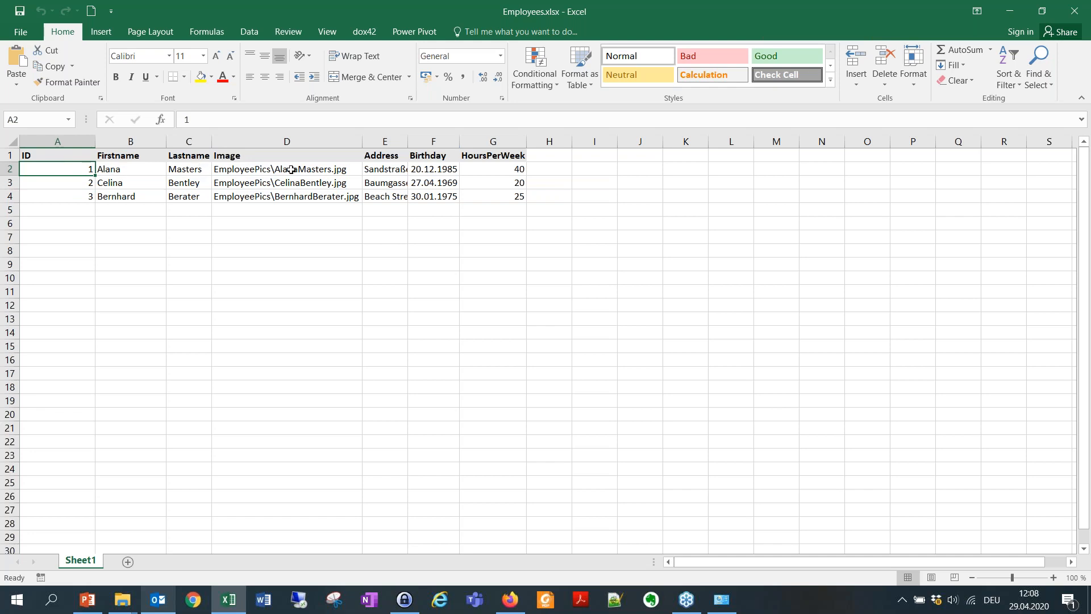
Inspect the first employee's image path, address, birthday and HoursPerWeek values.
left_click(352, 171)
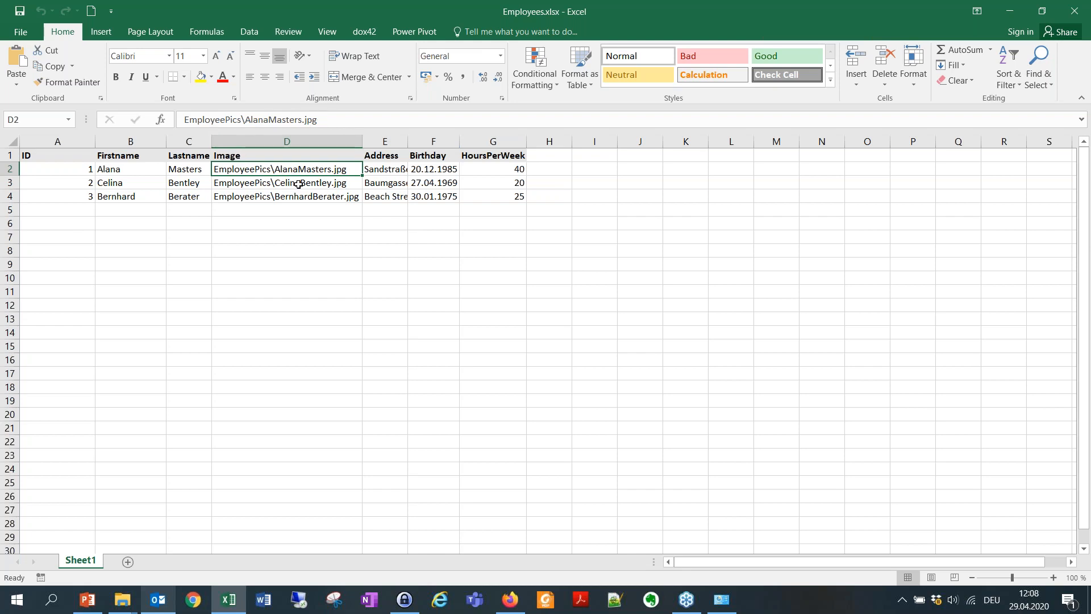
left_click(394, 171)
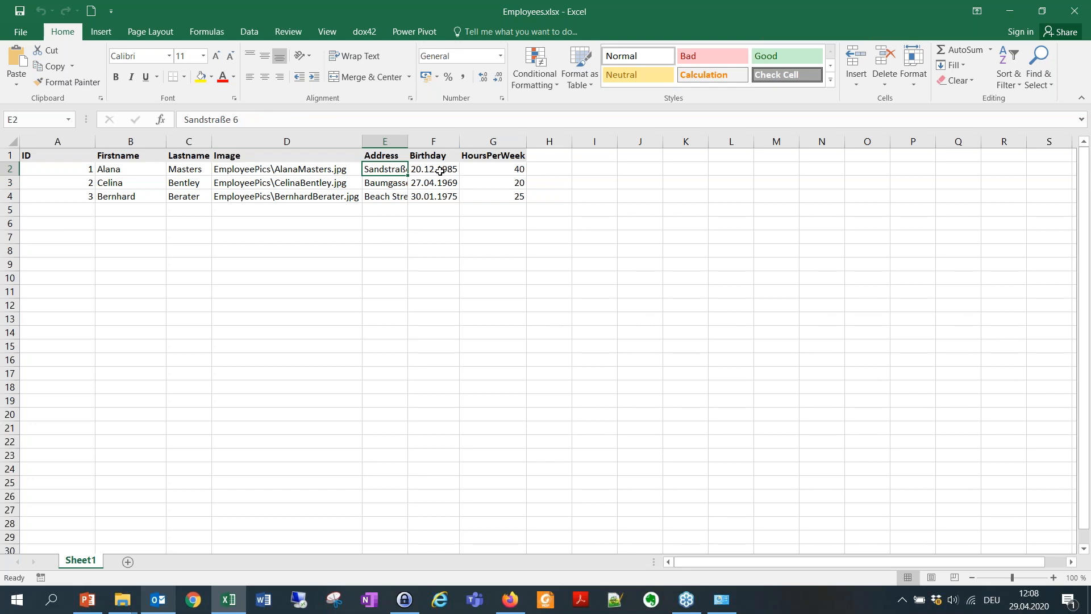
left_click(447, 170)
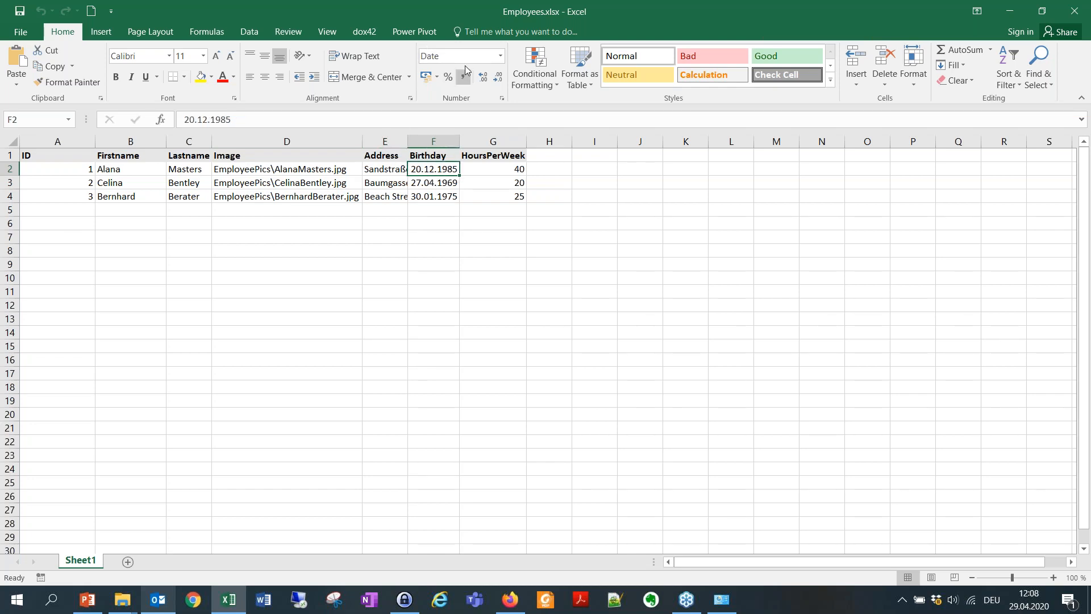
left_click(494, 173)
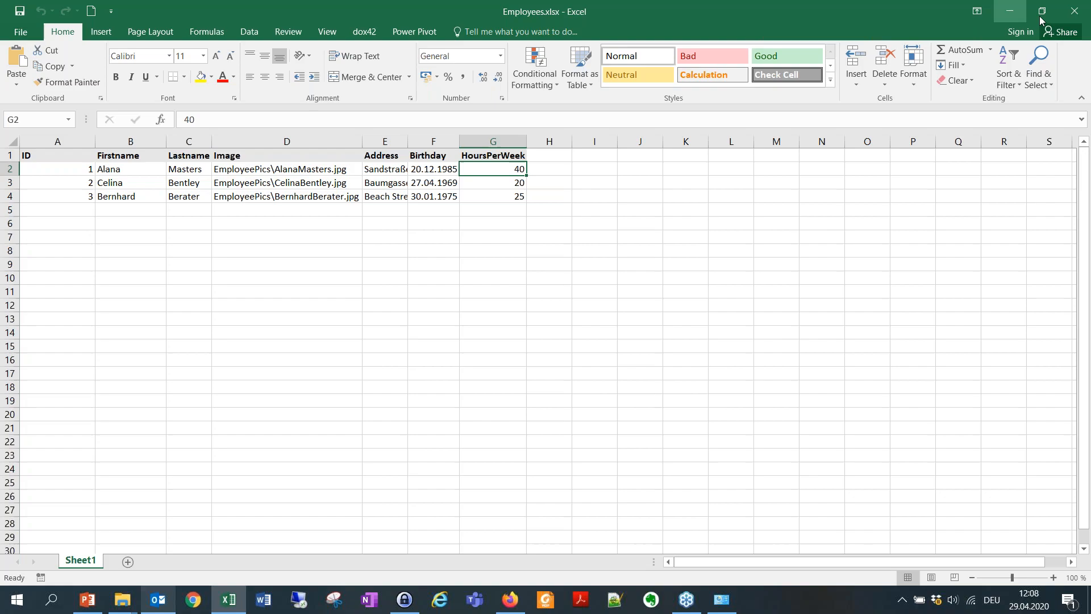
Close Excel, add a new Microsoft Word-Dokument named Contract.docx beside Employees.xlsx, and open it.
left_click(1074, 10)
right_click(371, 319)
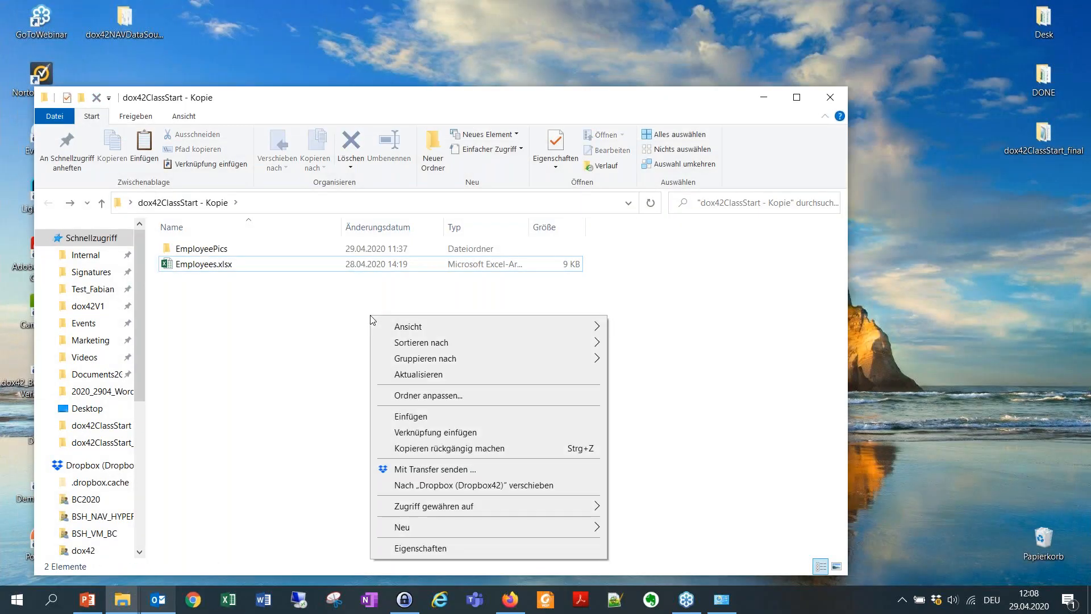
mouse_move(547, 530)
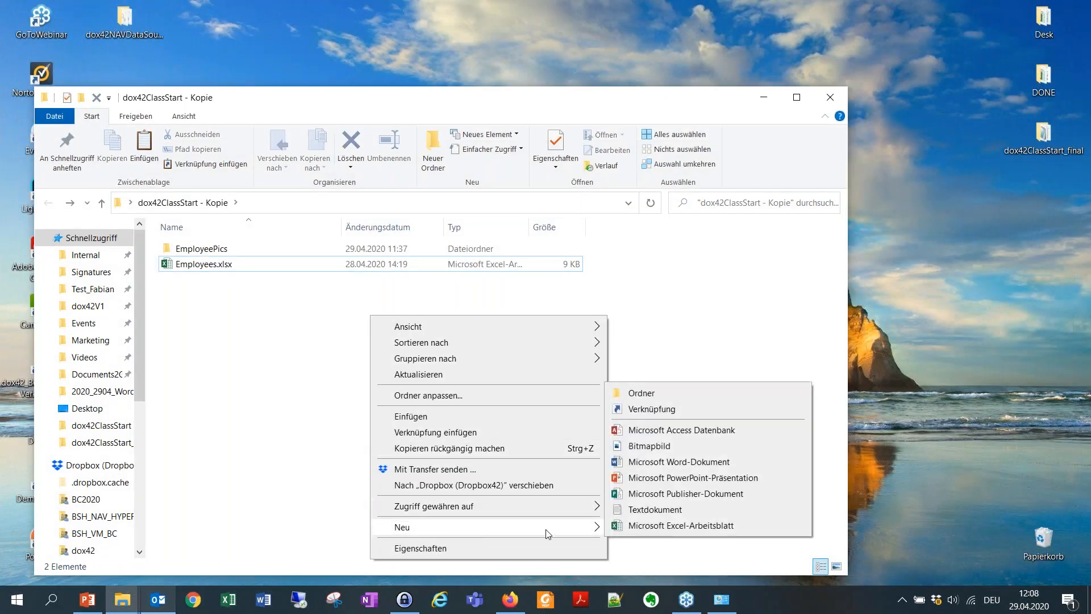
left_click(672, 461)
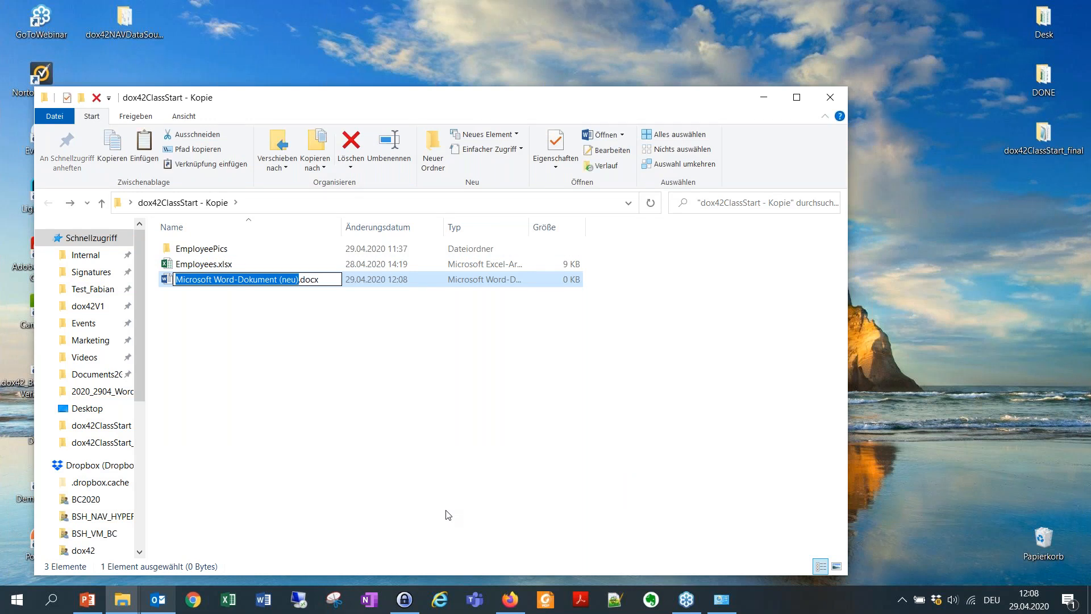
key("BackSpace")
type("Contra")
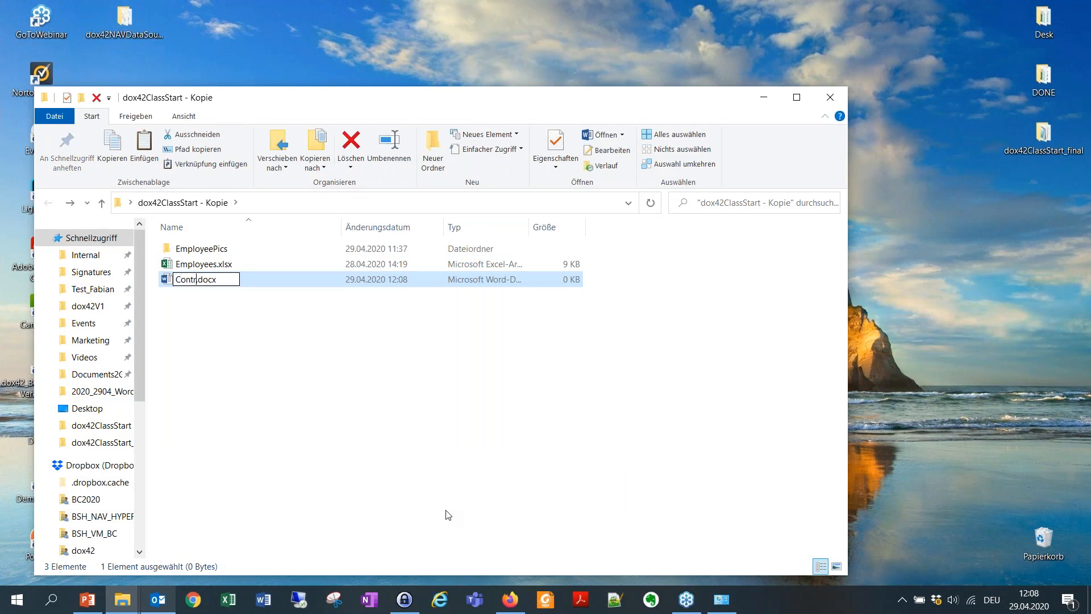
type("ct")
key("Return")
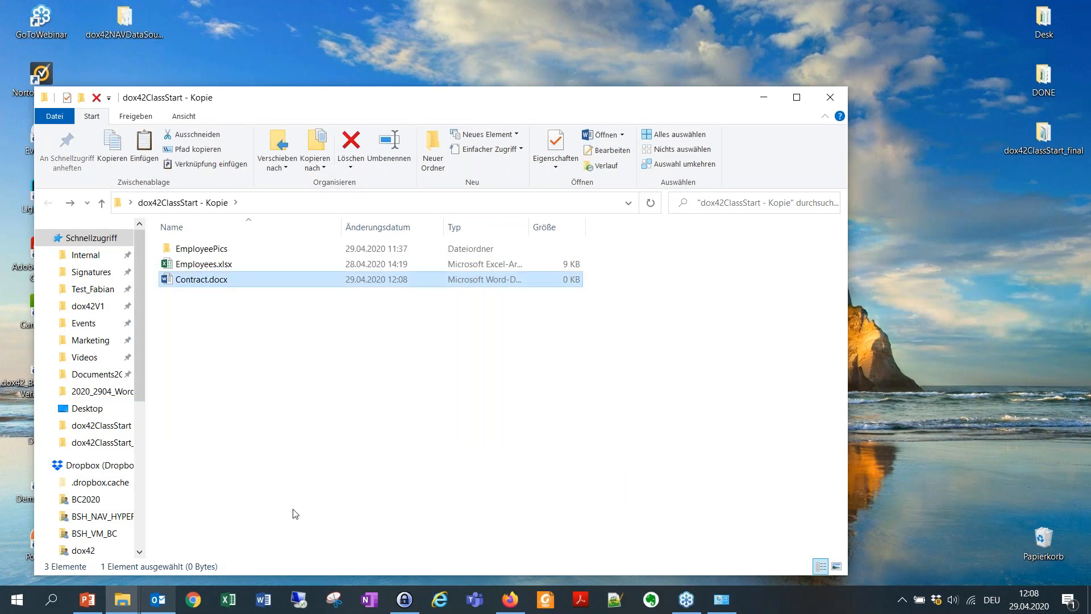
left_click_drag(549, 112, 641, 64)
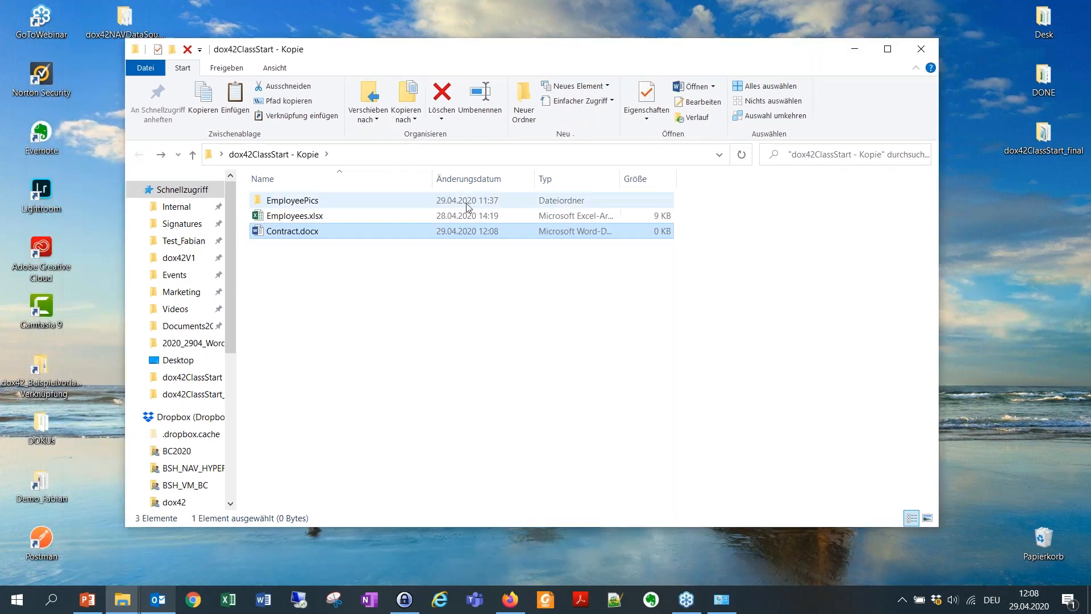
double_click(395, 233)
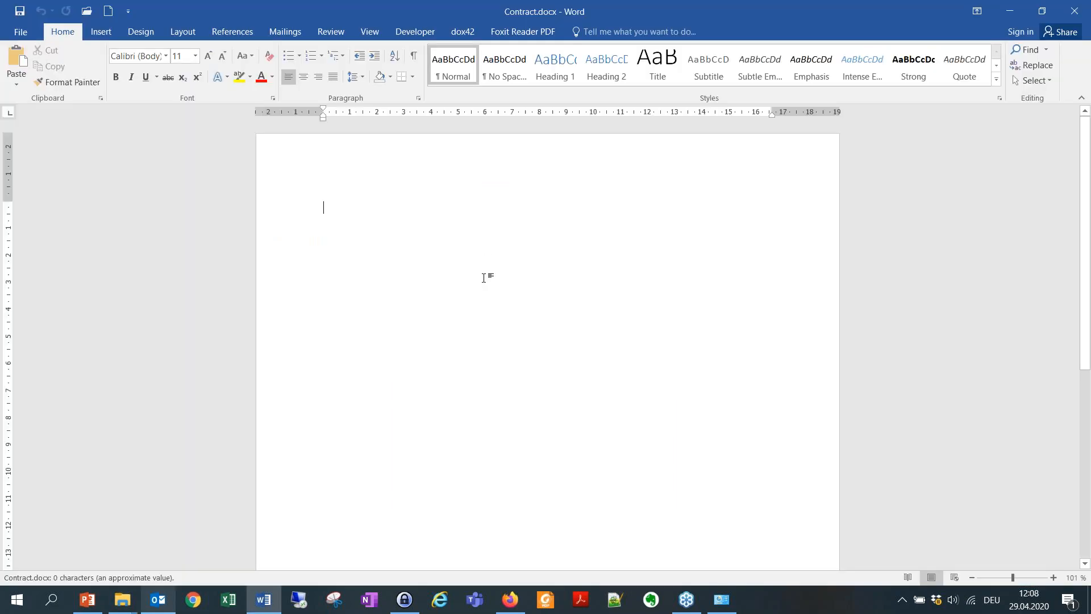
Open the dox42 Data Map Designer from the dox42 ribbon and widen its window.
left_click(463, 33)
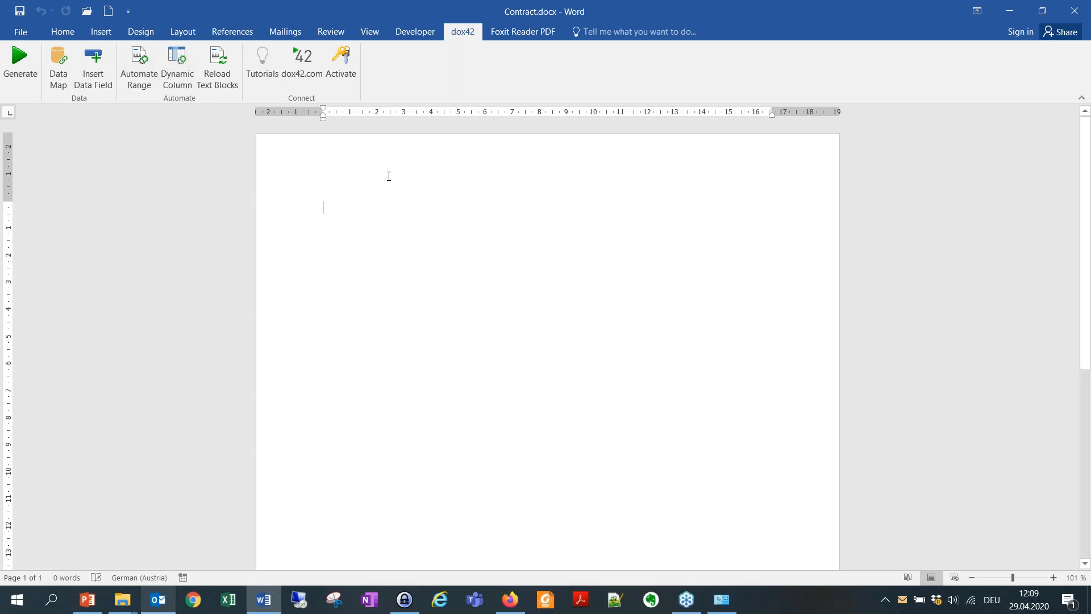
left_click(64, 67)
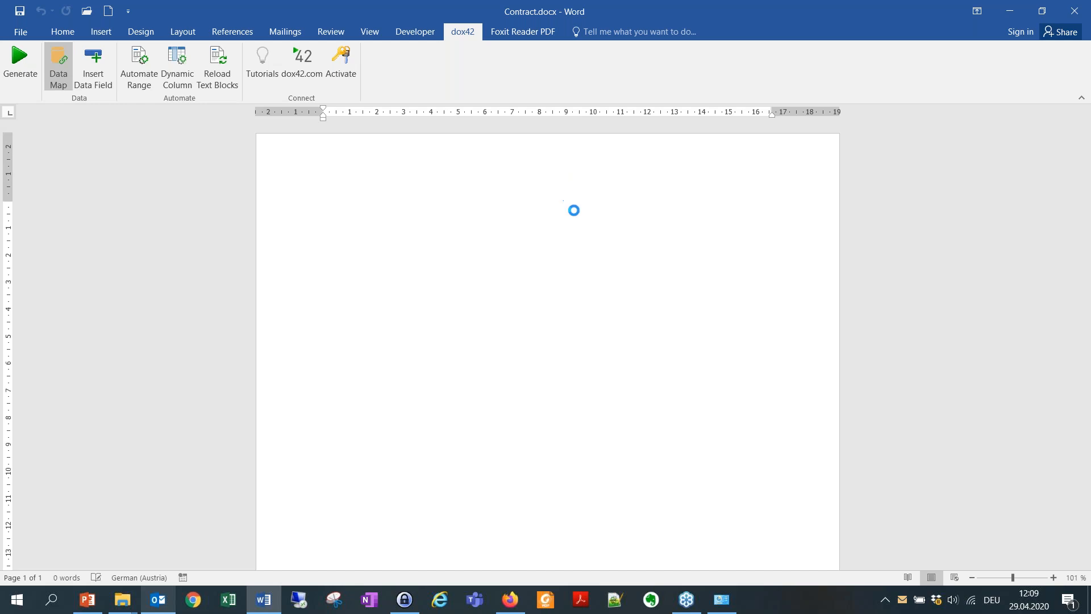
left_click_drag(851, 259, 1075, 260)
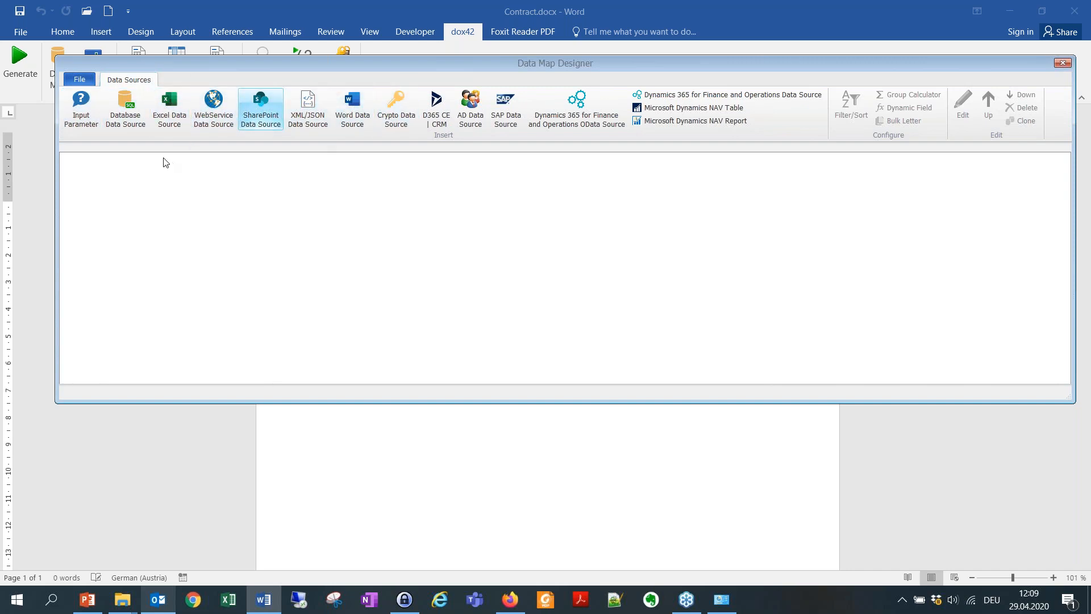
Add an Excel data source named Employees using Desktop\dox42ClassStart - Kopie\Employees.xlsx.
left_click(170, 107)
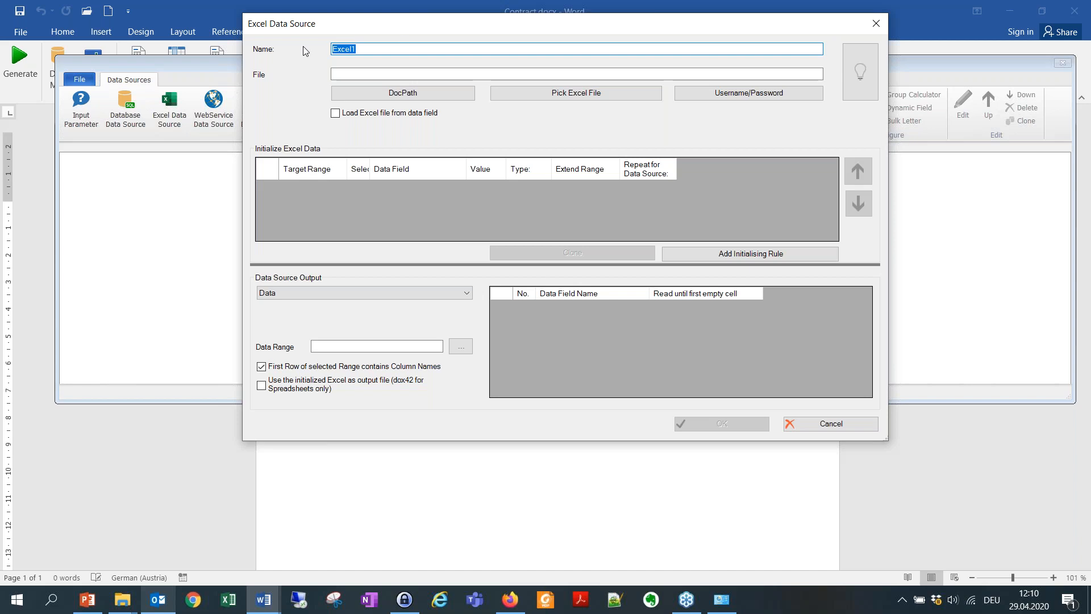
key("BackSpace")
type("Employees")
left_click(459, 73)
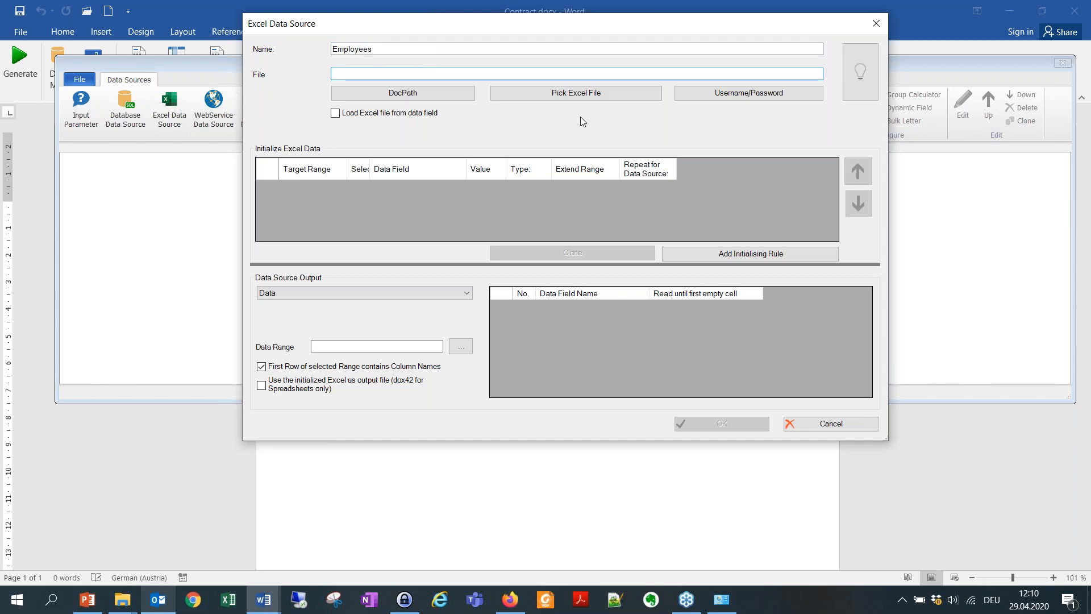
left_click(585, 93)
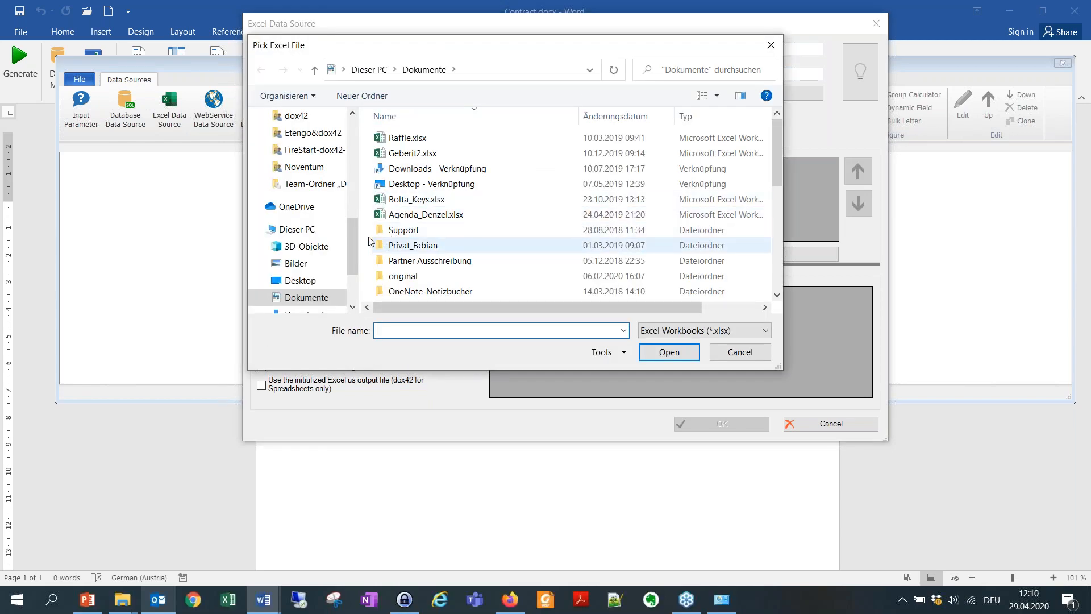
left_click(310, 280)
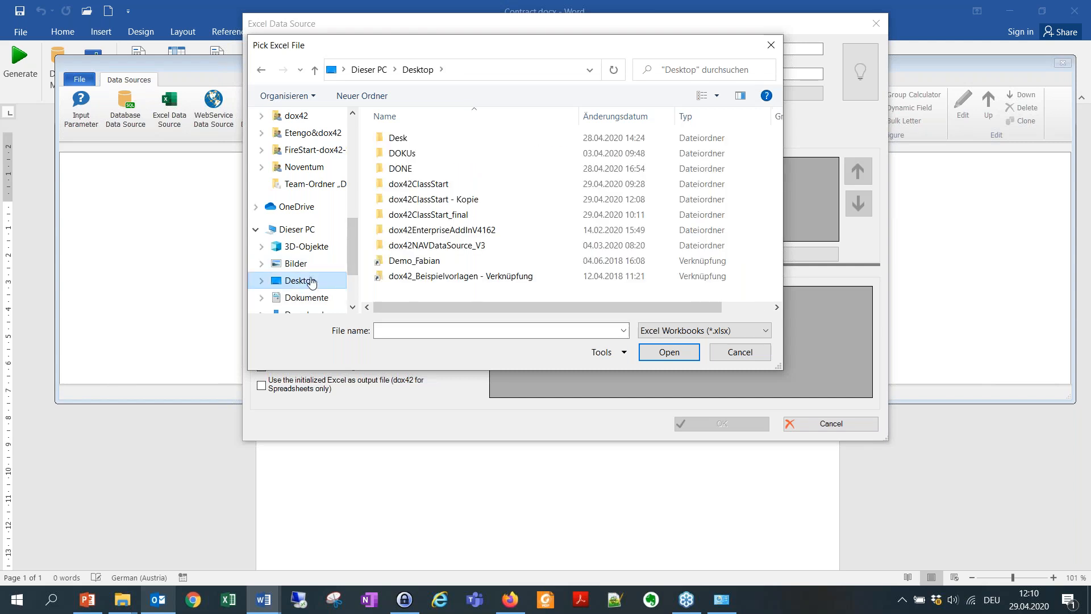
double_click(492, 206)
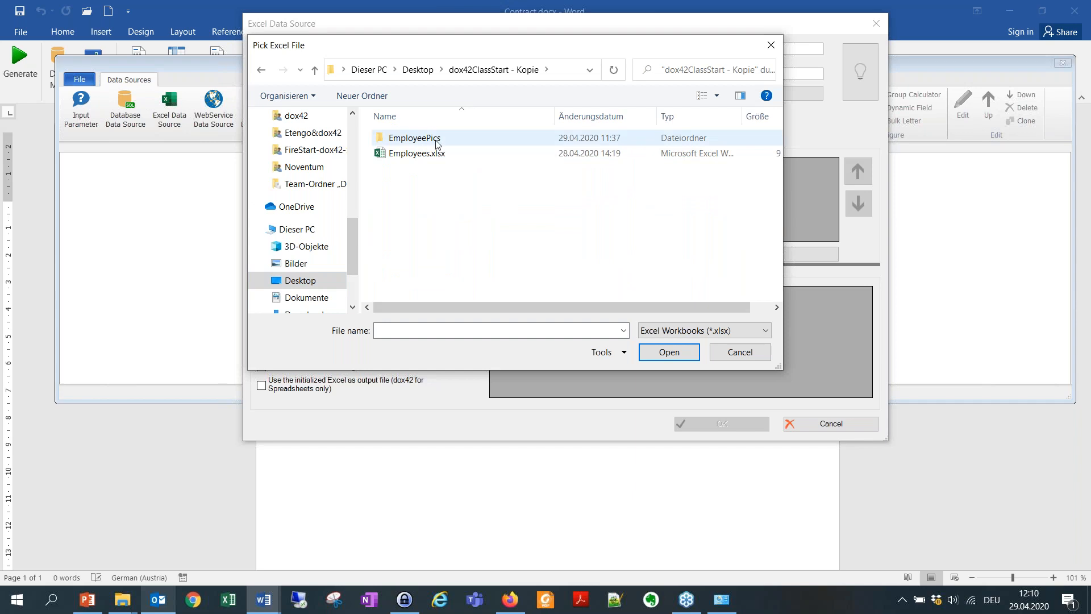
left_click(433, 159)
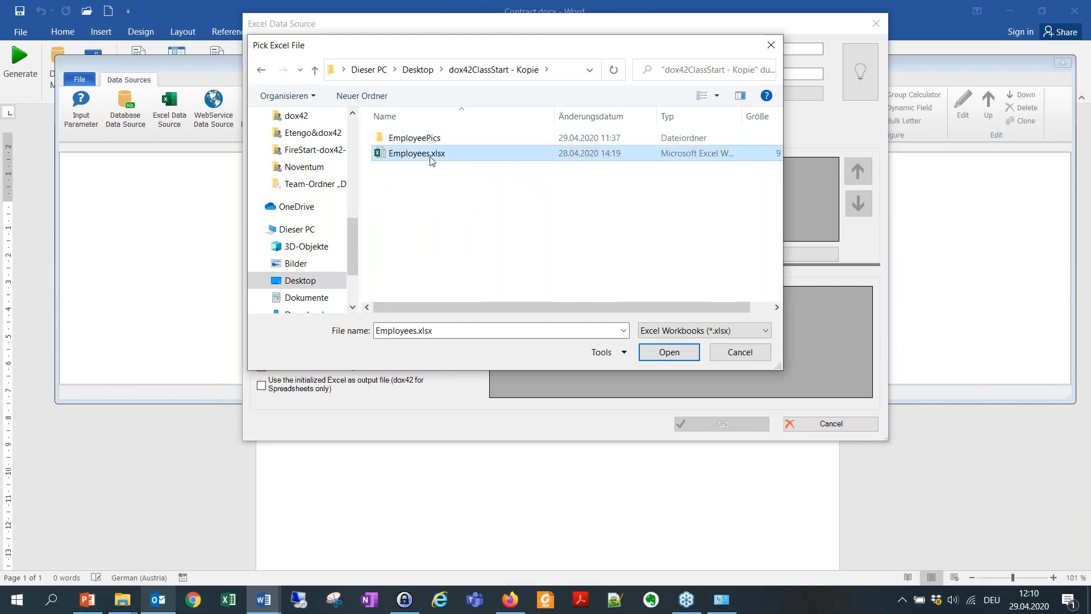
left_click(677, 351)
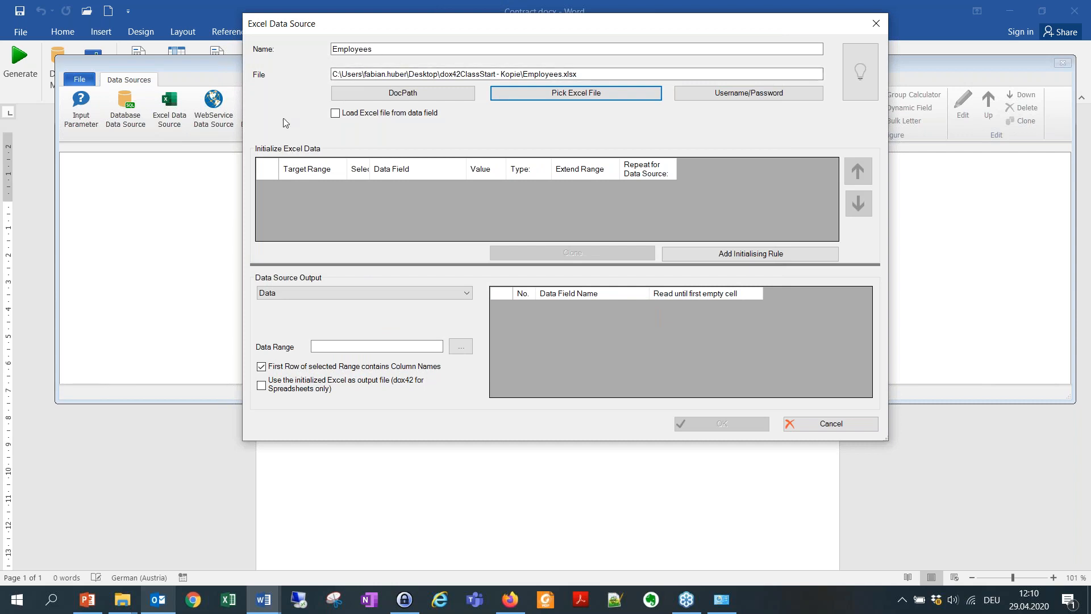
Pick the header row A1:G1 in the Employees spreadsheet as the data range.
left_click(461, 346)
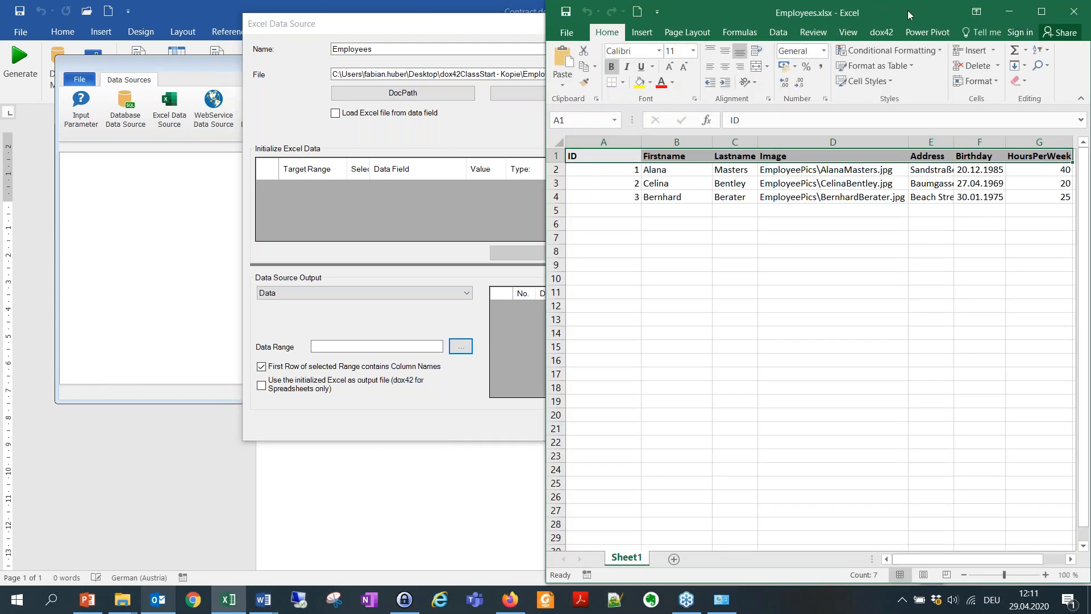
left_click_drag(908, 10, 646, 32)
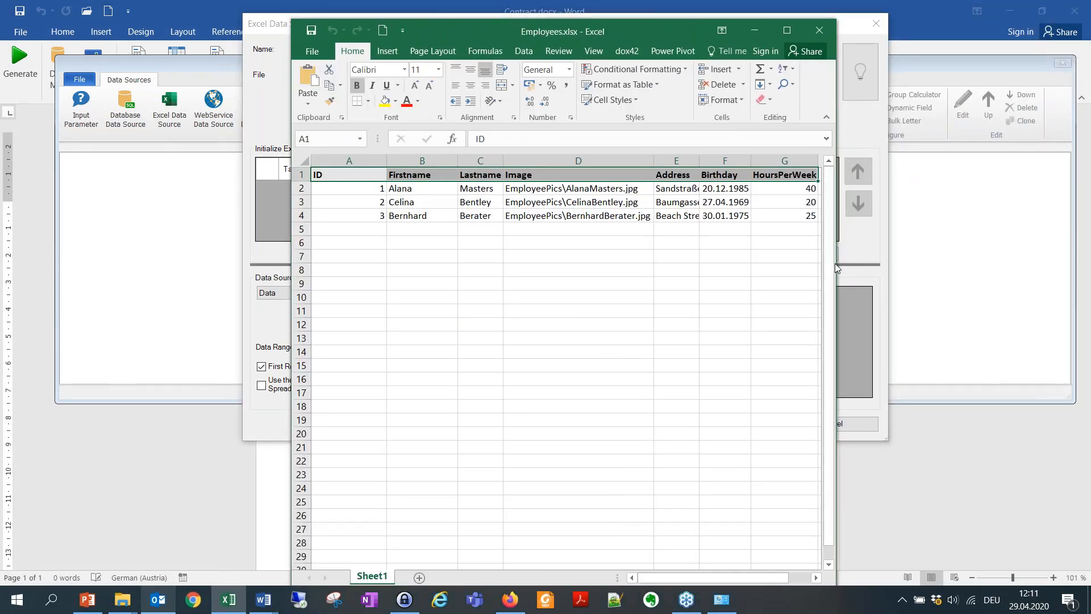
left_click_drag(835, 263, 932, 263)
left_click(730, 227)
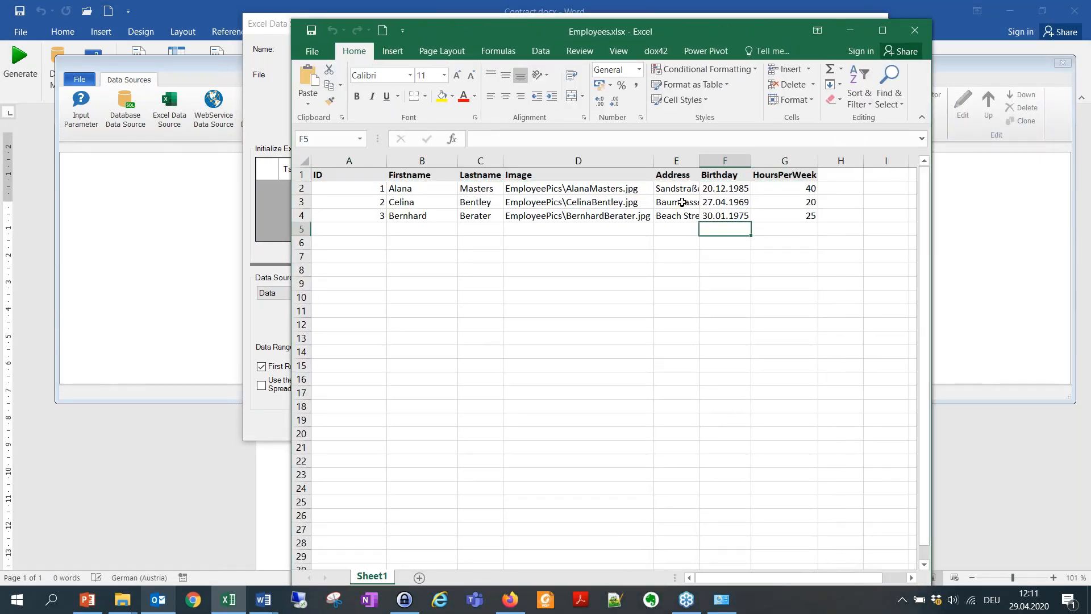
left_click(357, 172)
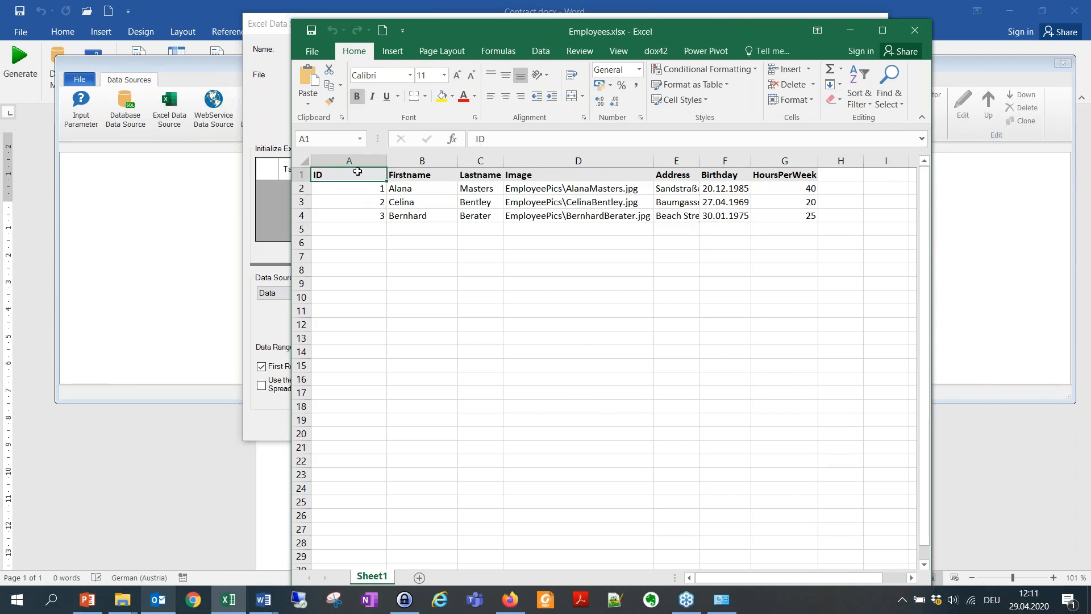
left_click_drag(354, 172, 807, 216)
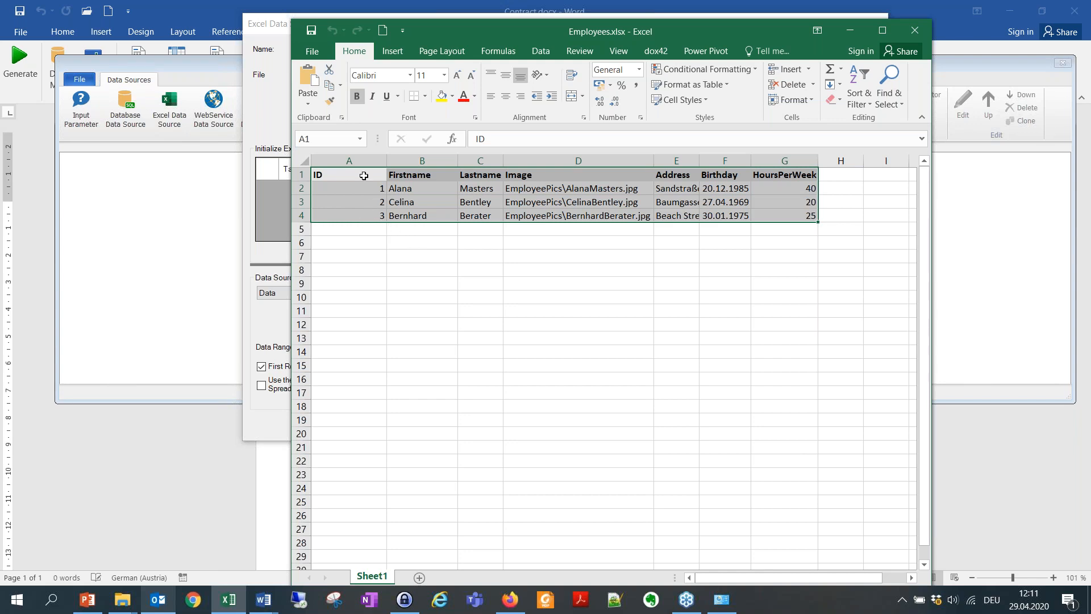
left_click(345, 172)
left_click_drag(345, 171, 811, 175)
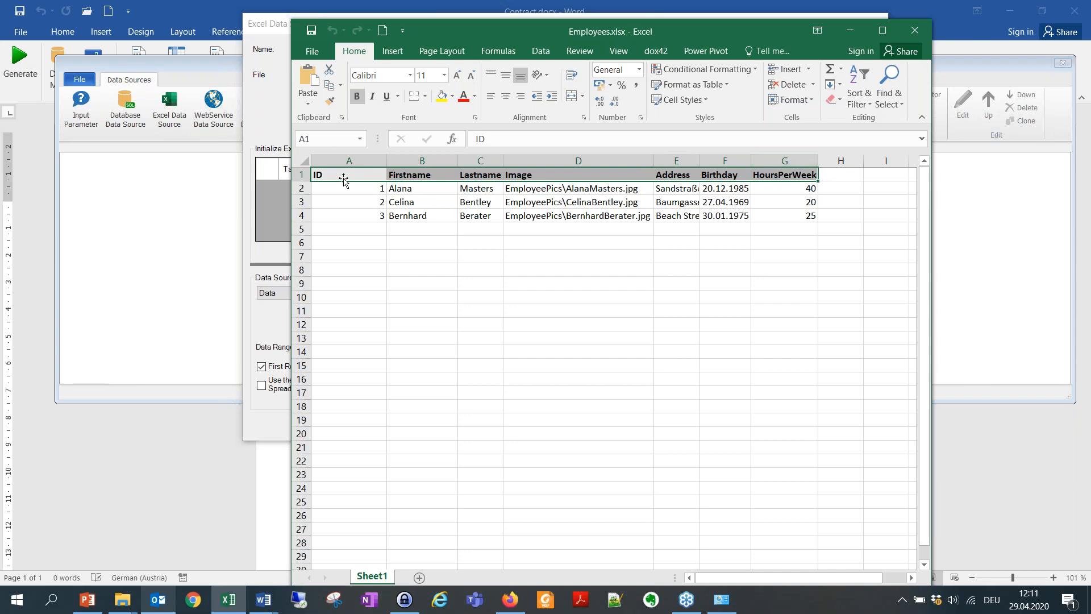
left_click(915, 30)
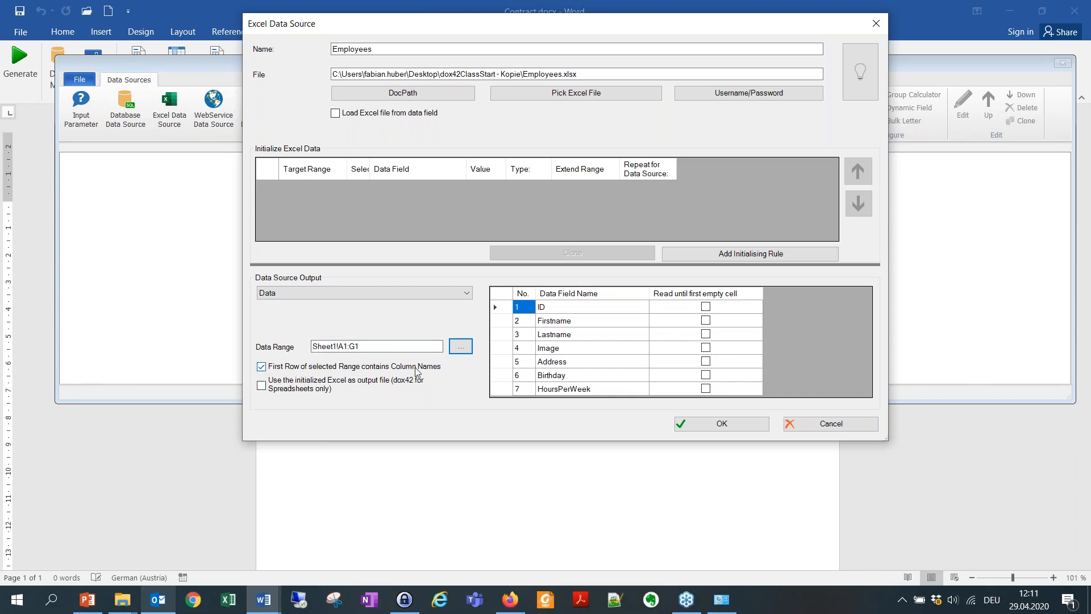
Set the ID field to read until the first empty cell and confirm the data source.
left_click(705, 307)
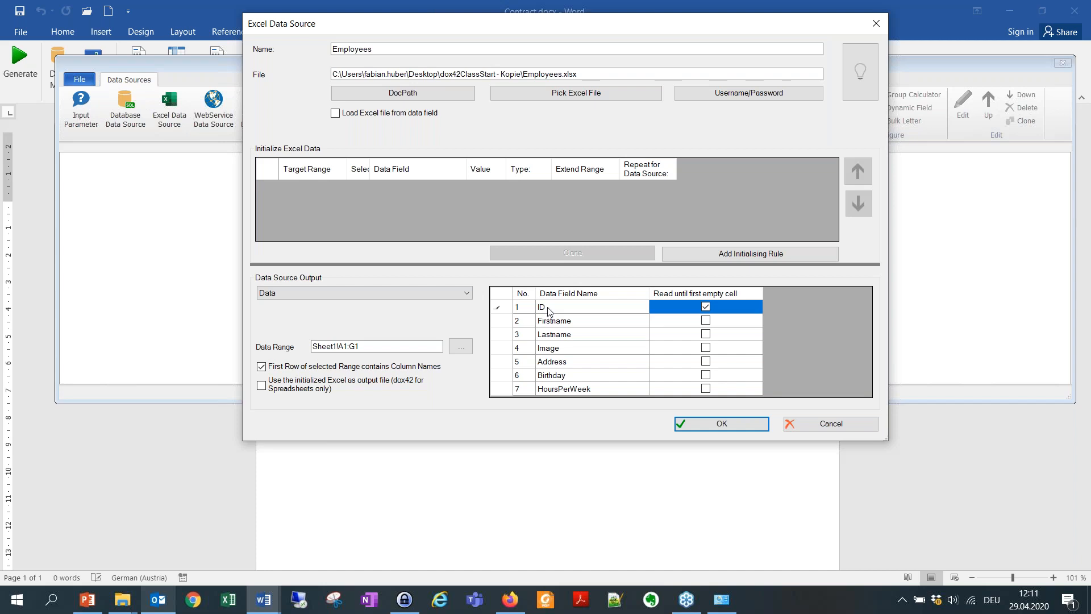
left_click(560, 321)
left_click(574, 320)
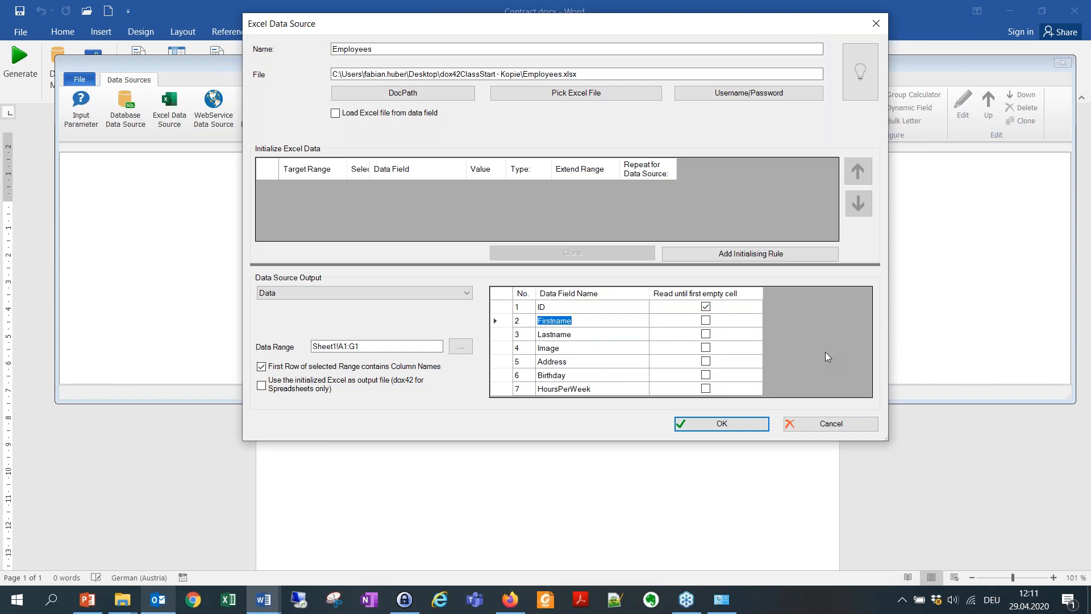
left_click(717, 423)
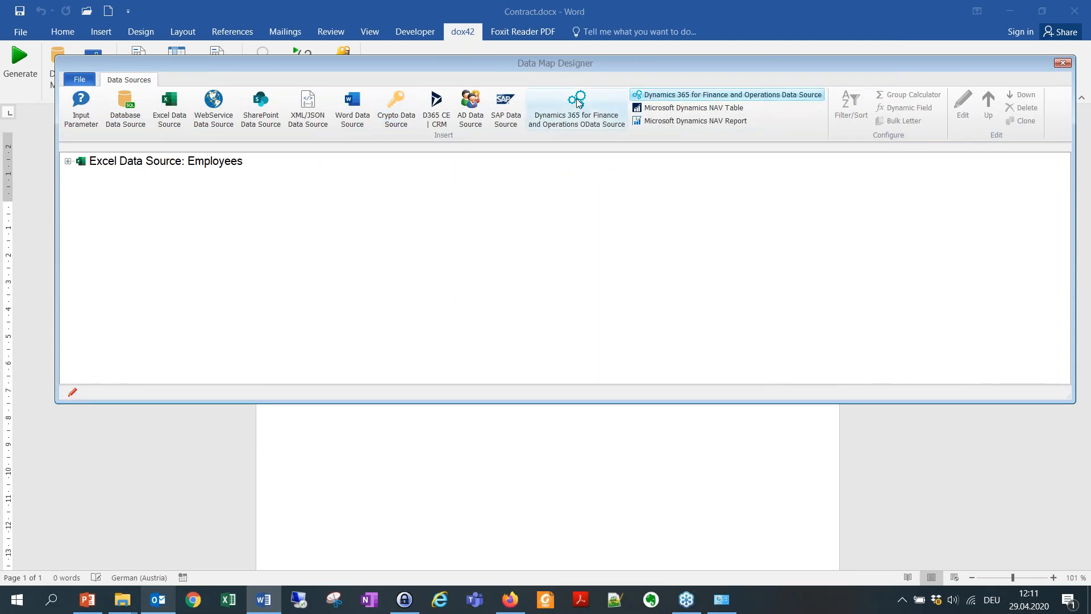
Save the data map as 'contract' and link it to Contract.docx from the same directory.
left_click_drag(847, 61, 814, 49)
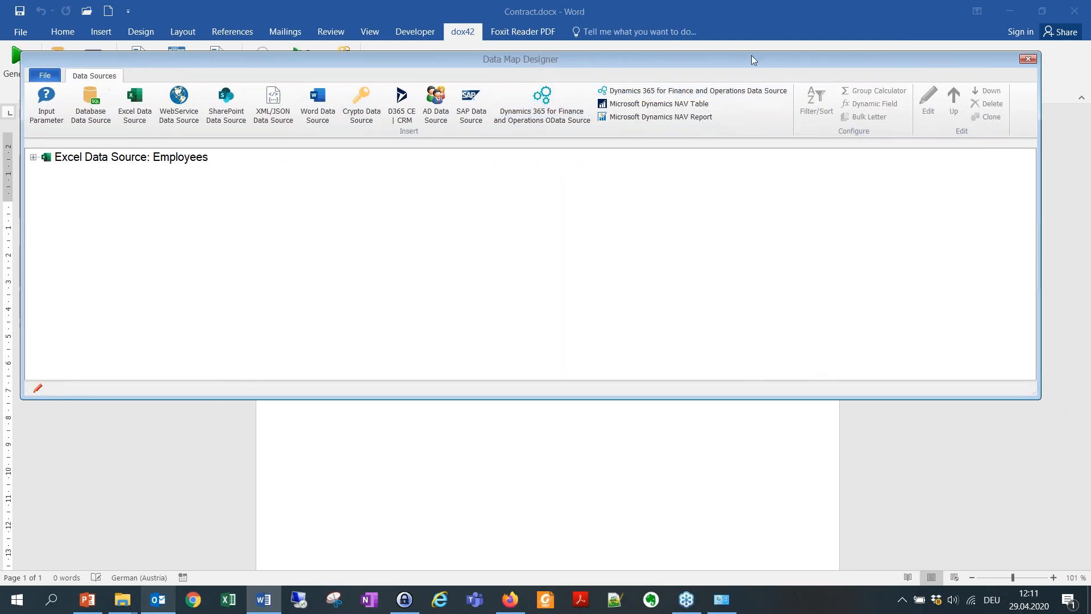
left_click(1029, 50)
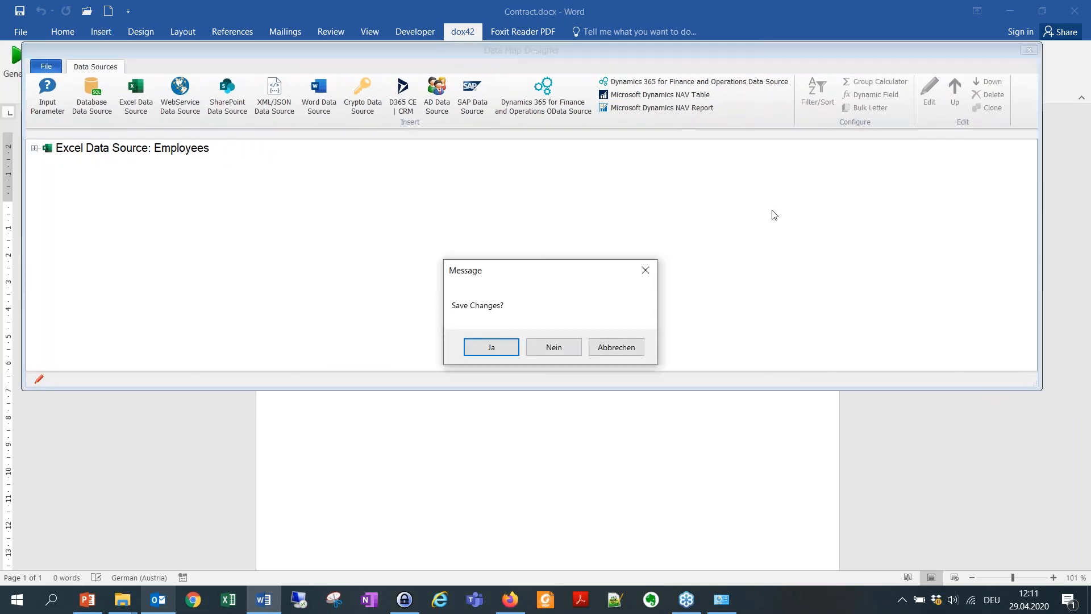
left_click(500, 348)
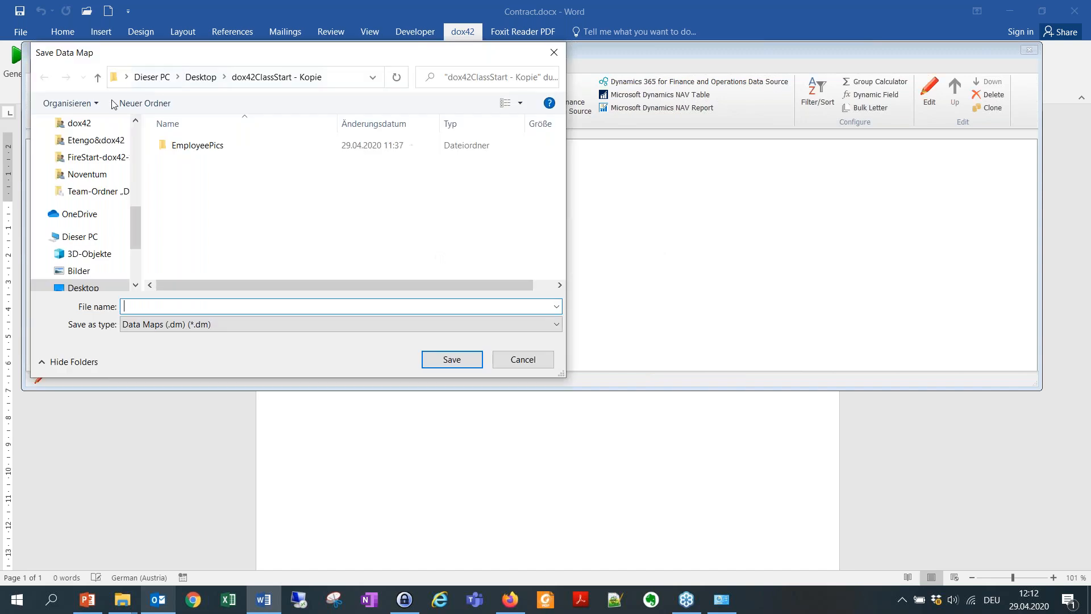
left_click_drag(254, 56, 289, 60)
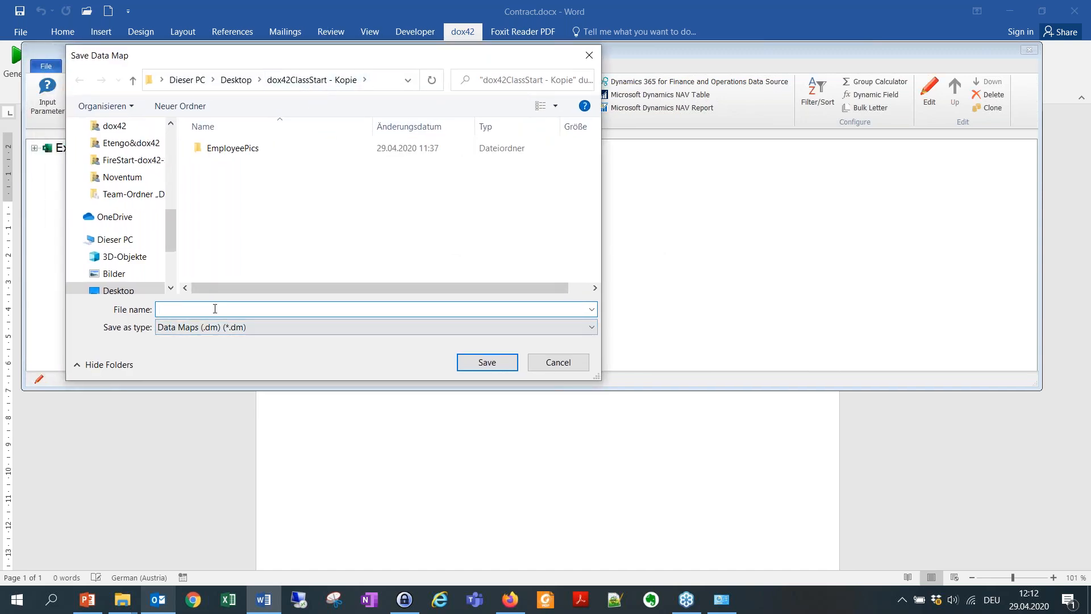
type("contract")
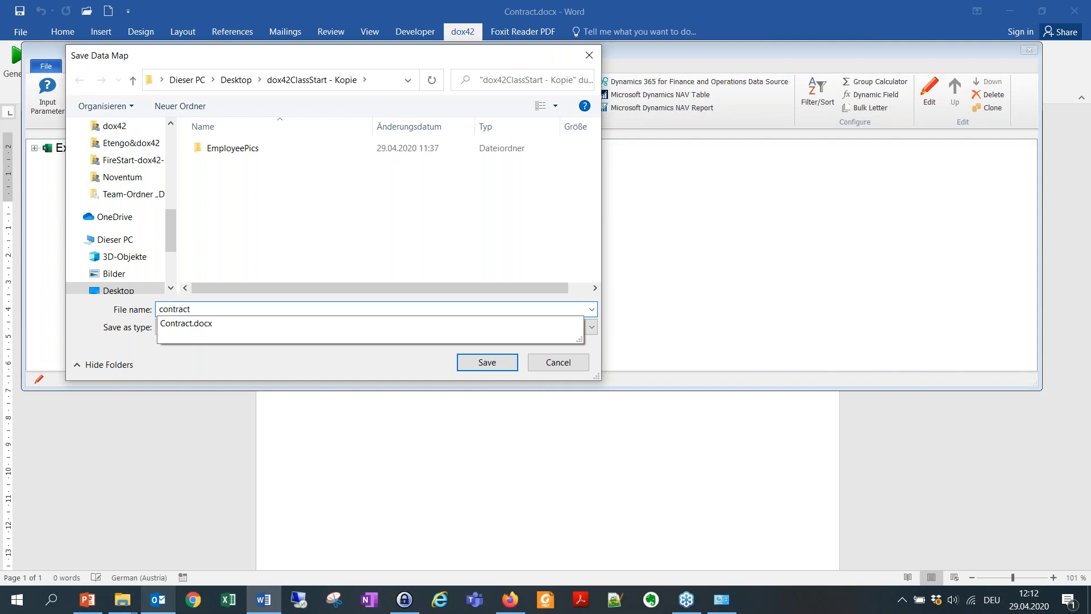
left_click(268, 374)
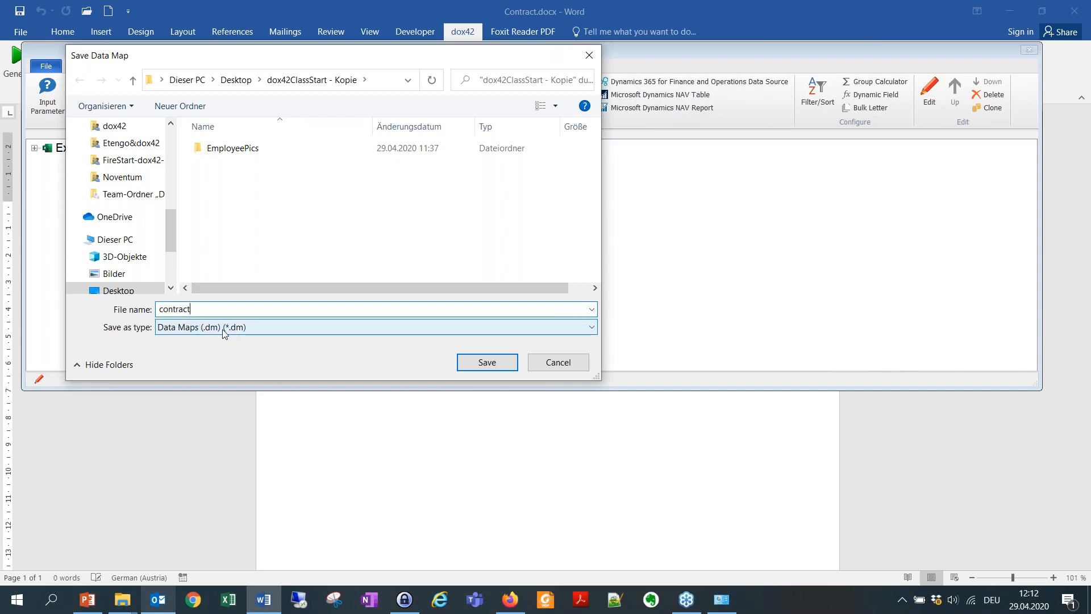
left_click(482, 366)
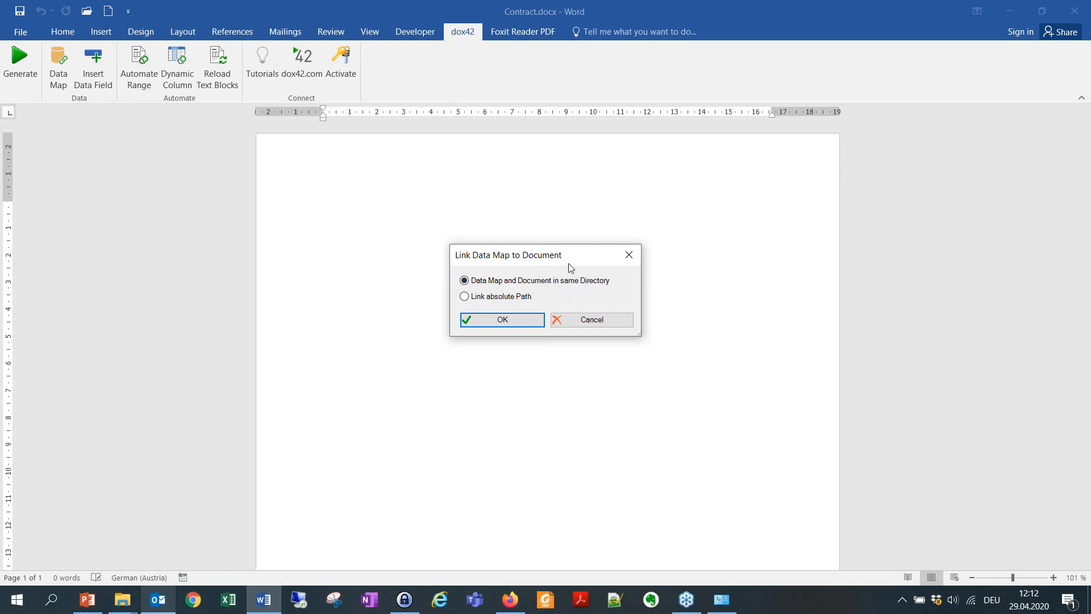
left_click(492, 320)
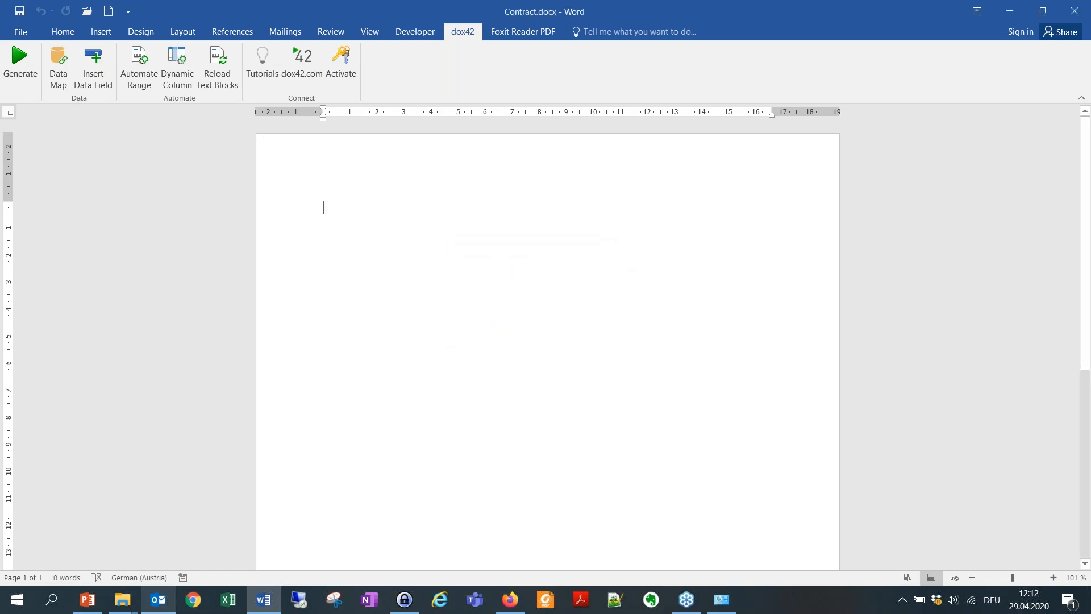
Add the title 'Employee Contract' in Heading 1 style, then start the next line with 'For'.
left_click(94, 68)
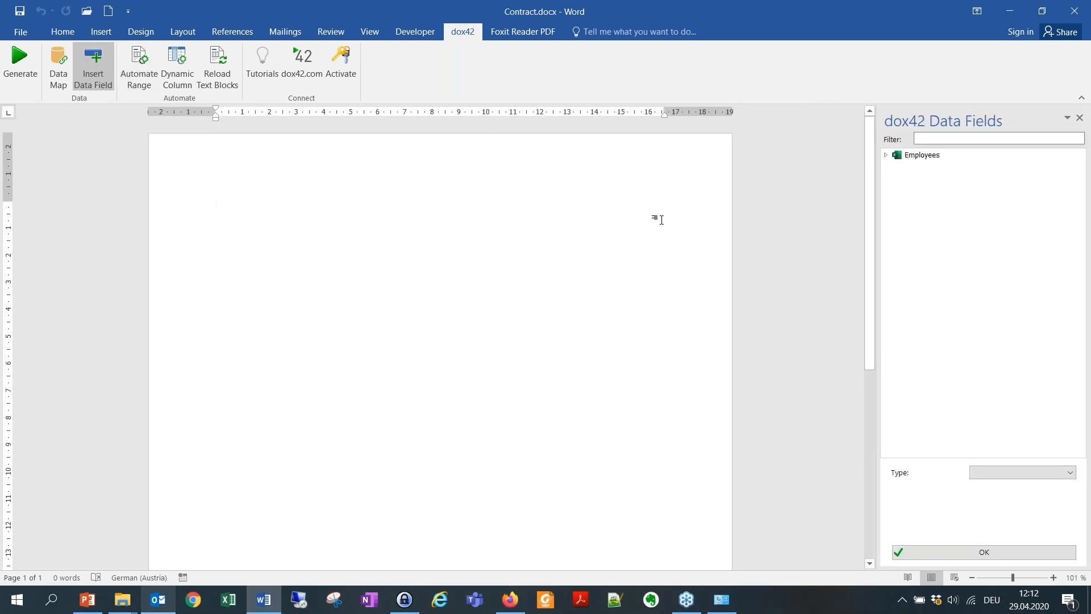
type("Em")
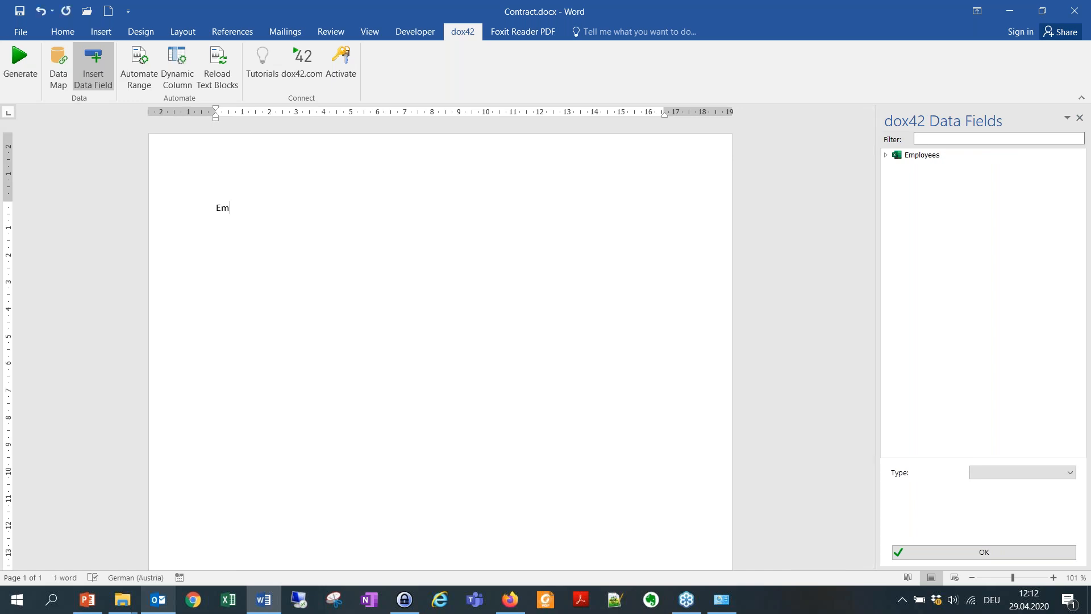
type("ployee Contract")
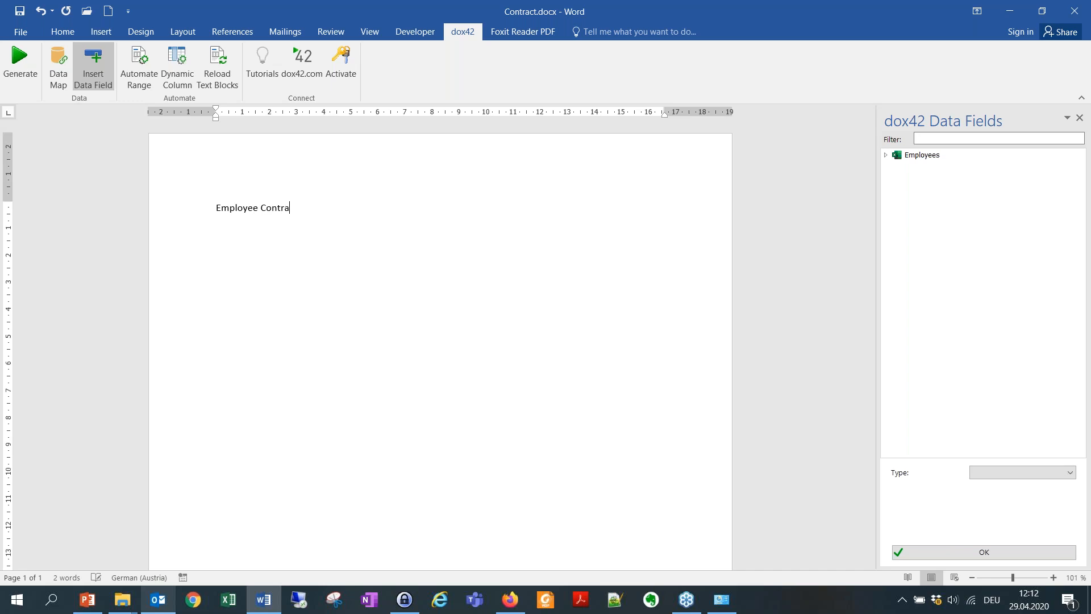
left_click(62, 31)
left_click(554, 62)
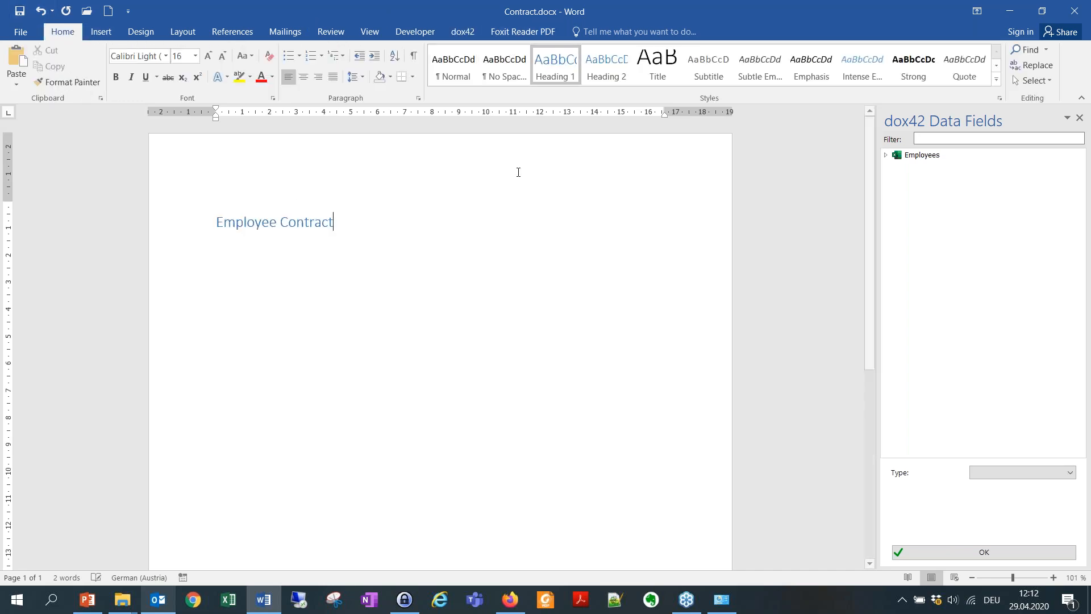
key("Return")
type("For")
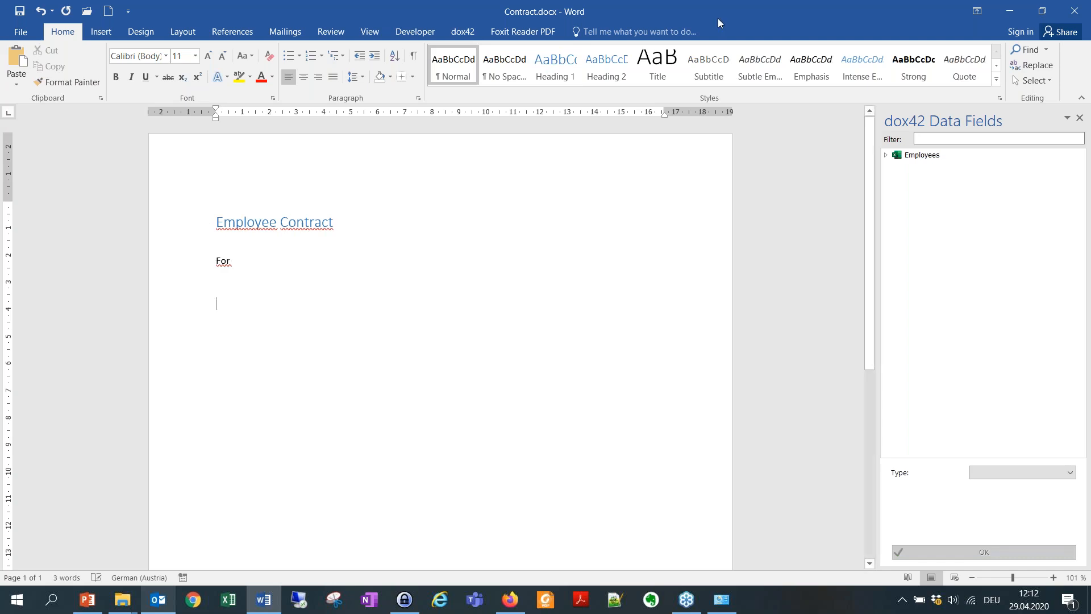
Insert the Employees Firstname and Lastname data fields on the line below 'For'.
left_click(885, 155)
left_click_drag(931, 180, 574, 294)
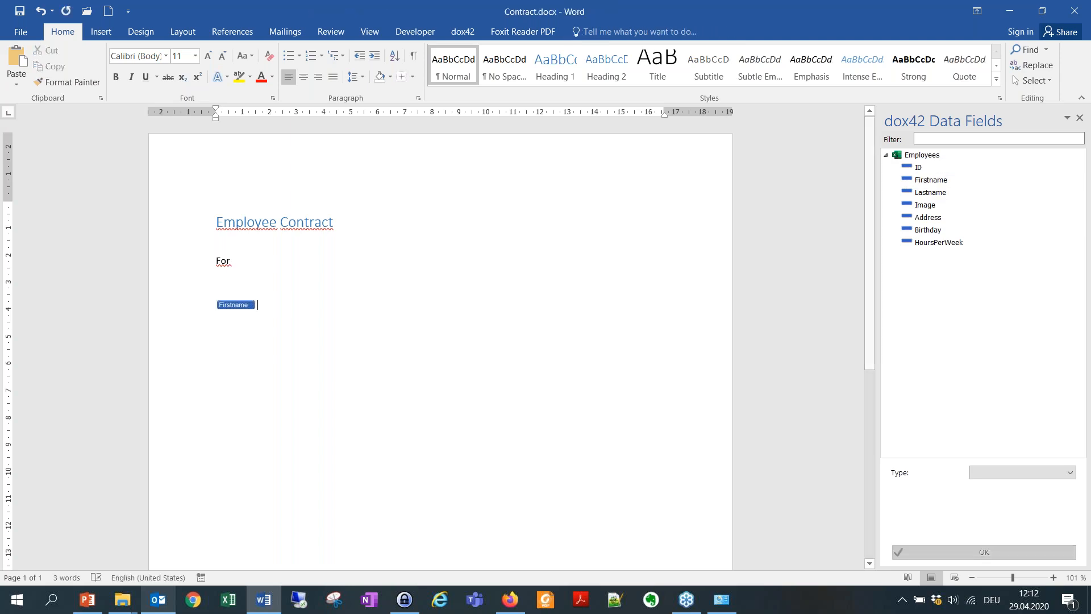
double_click(941, 192)
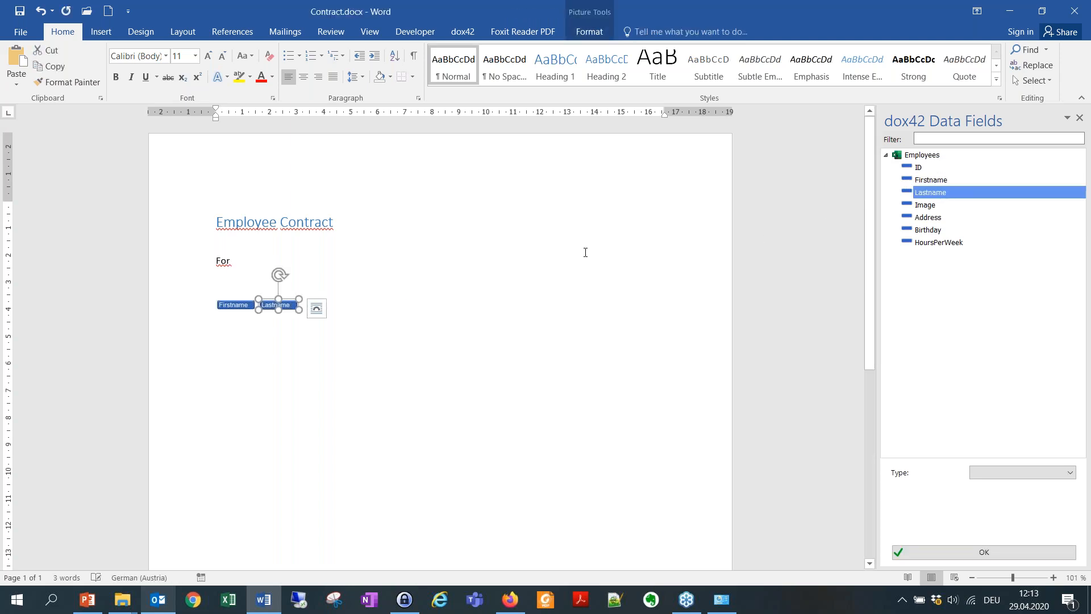
left_click(464, 33)
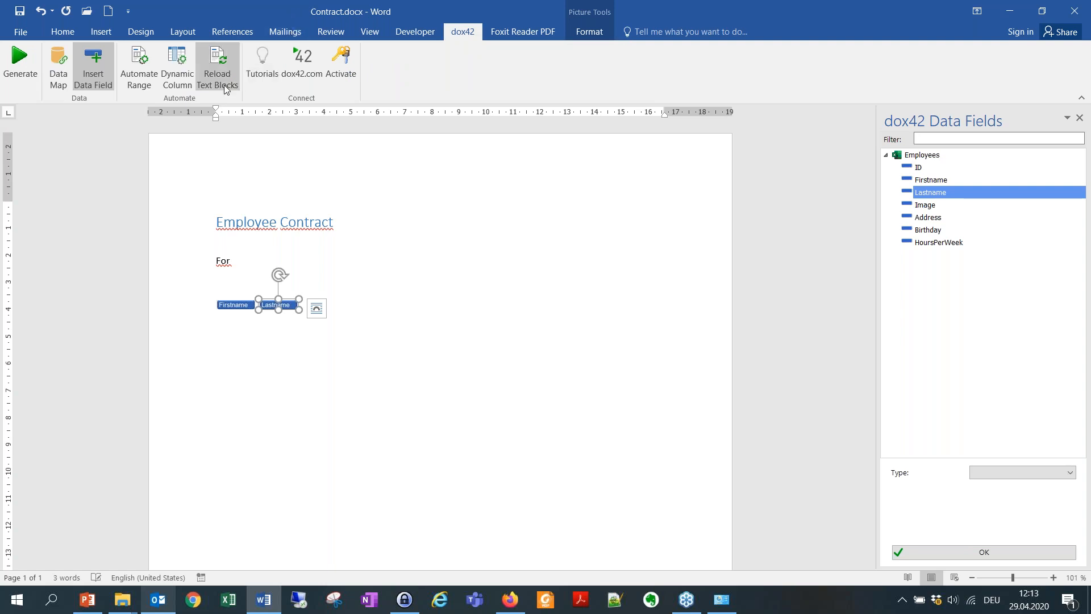
left_click(23, 68)
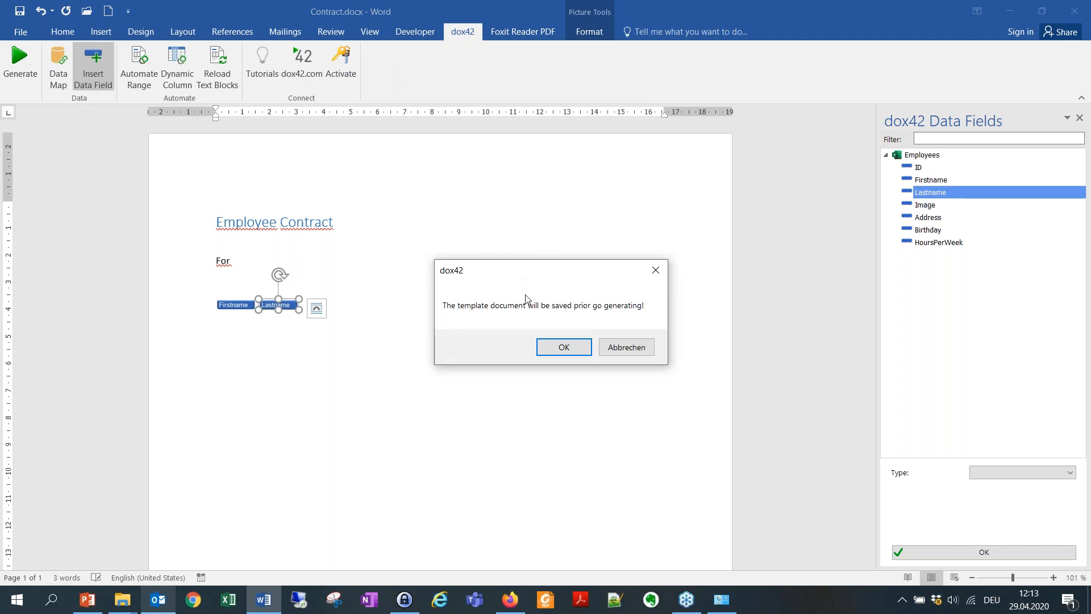
left_click(564, 348)
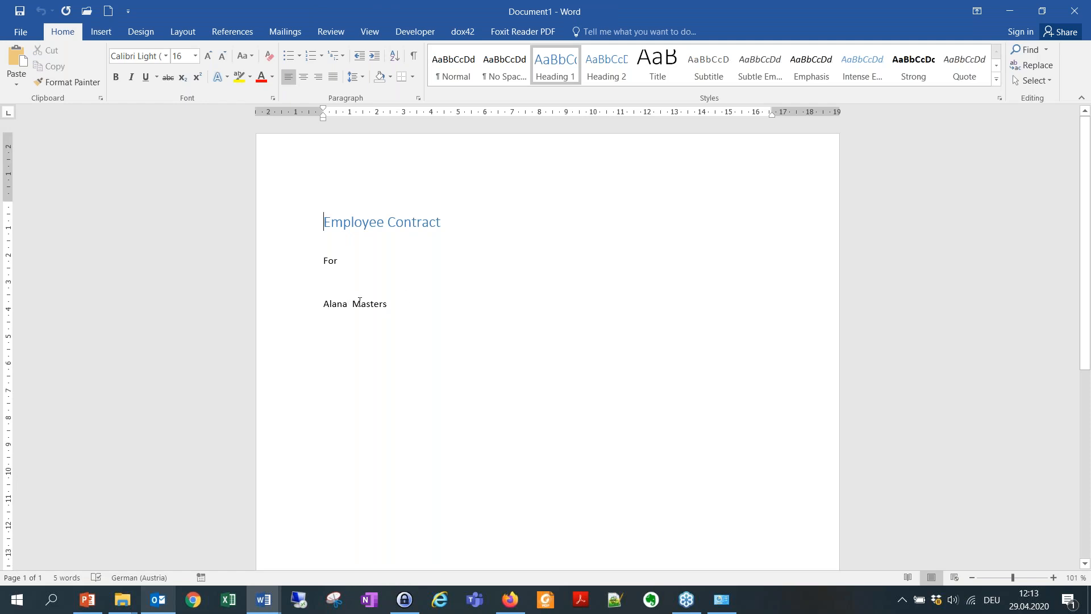
left_click(1074, 11)
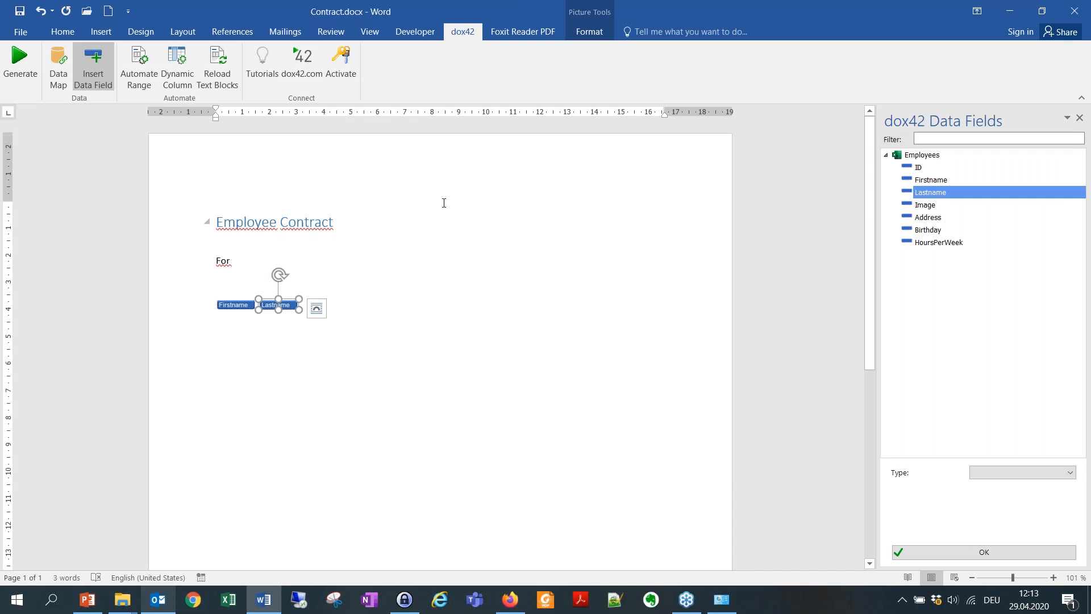
Change the Employees source file path to <%DocPath%>Employees.xlsx and save it.
left_click(58, 67)
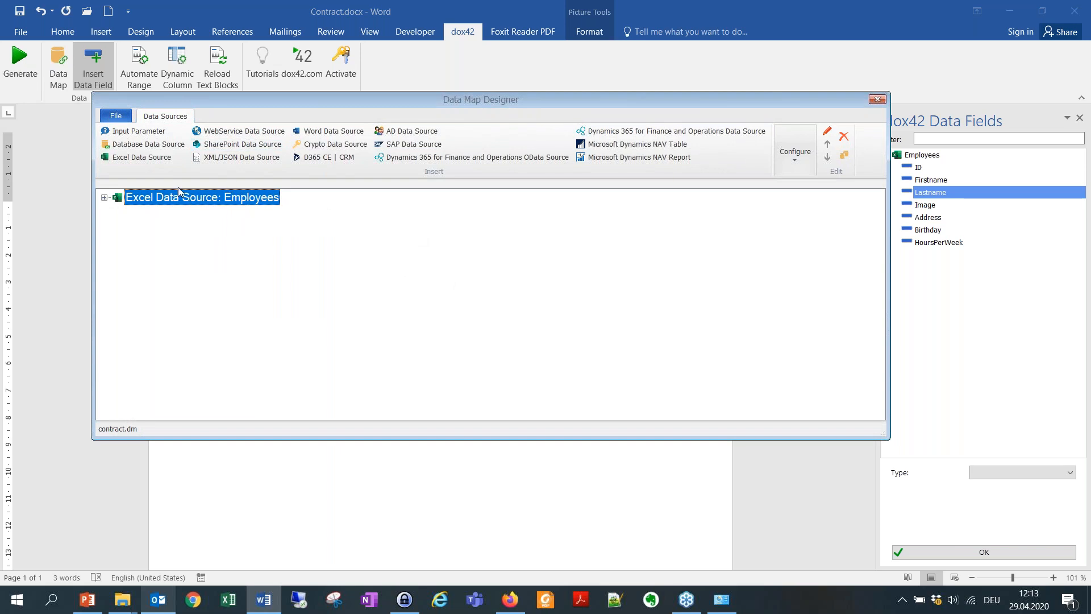
double_click(188, 197)
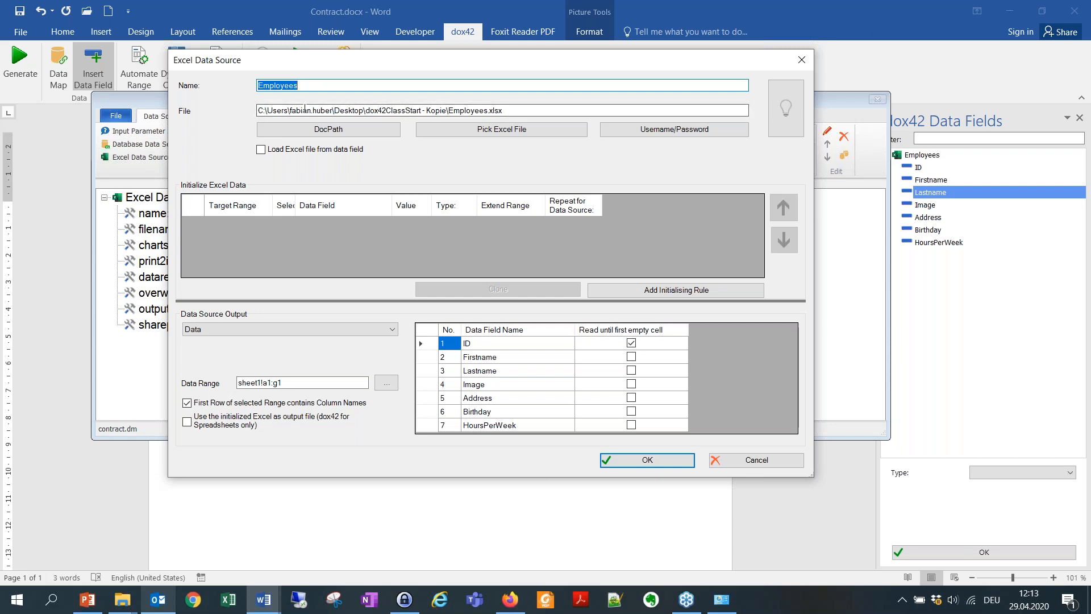
left_click_drag(446, 110, 259, 105)
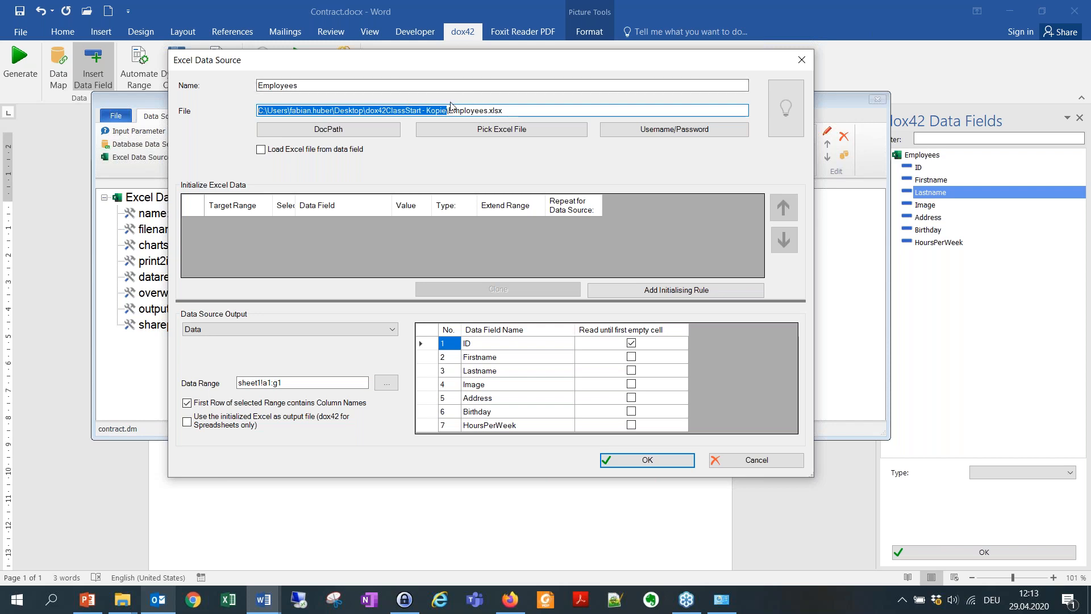
left_click(328, 130)
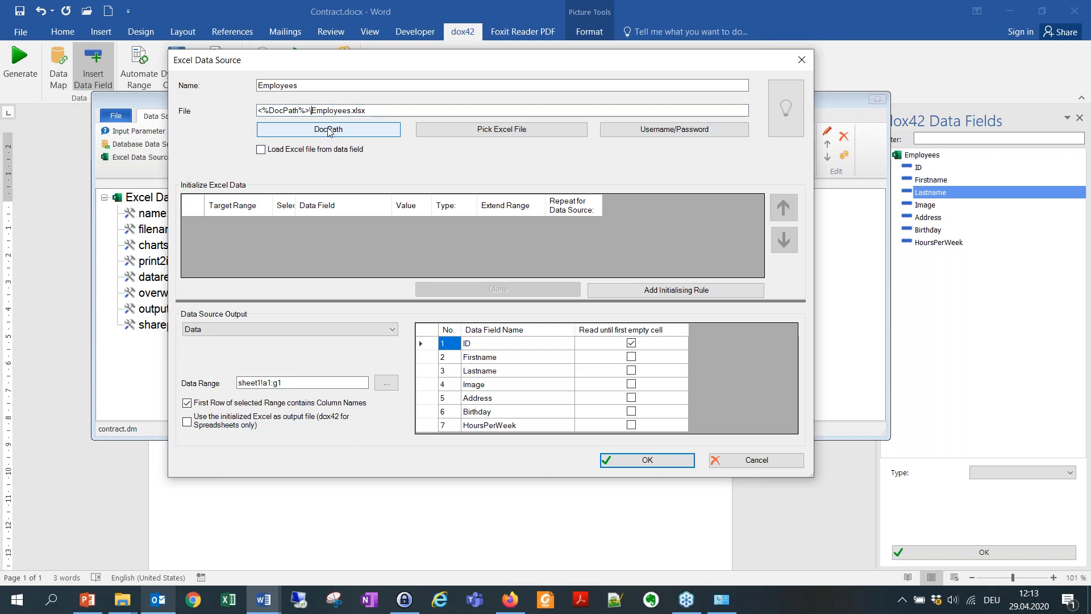
key("Delete")
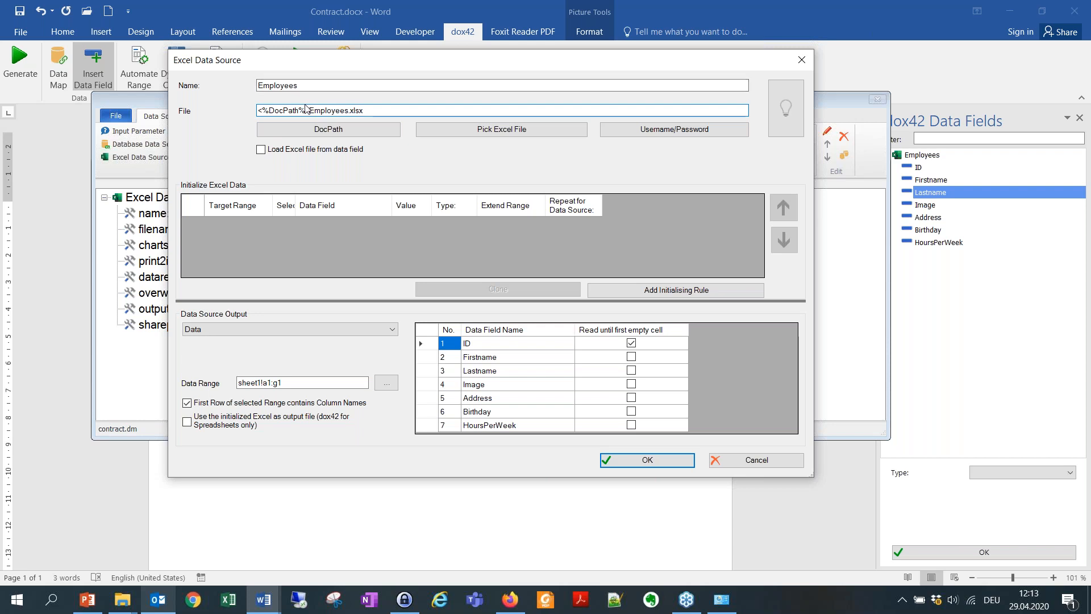
left_click(625, 459)
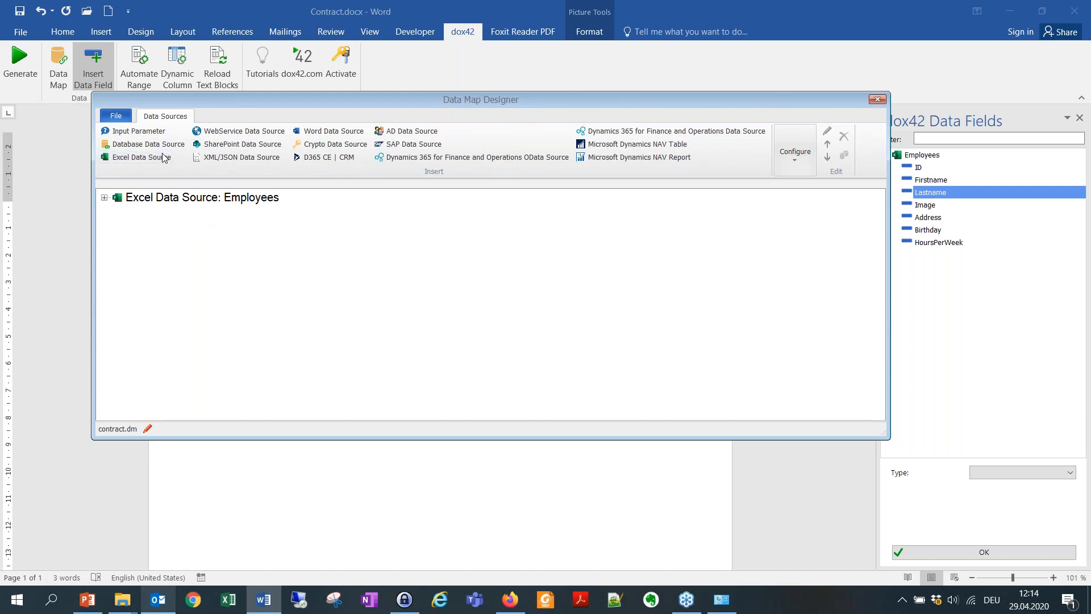
Add a Text input parameter EmpID with the comment 'Please select your Employee'.
left_click(203, 193)
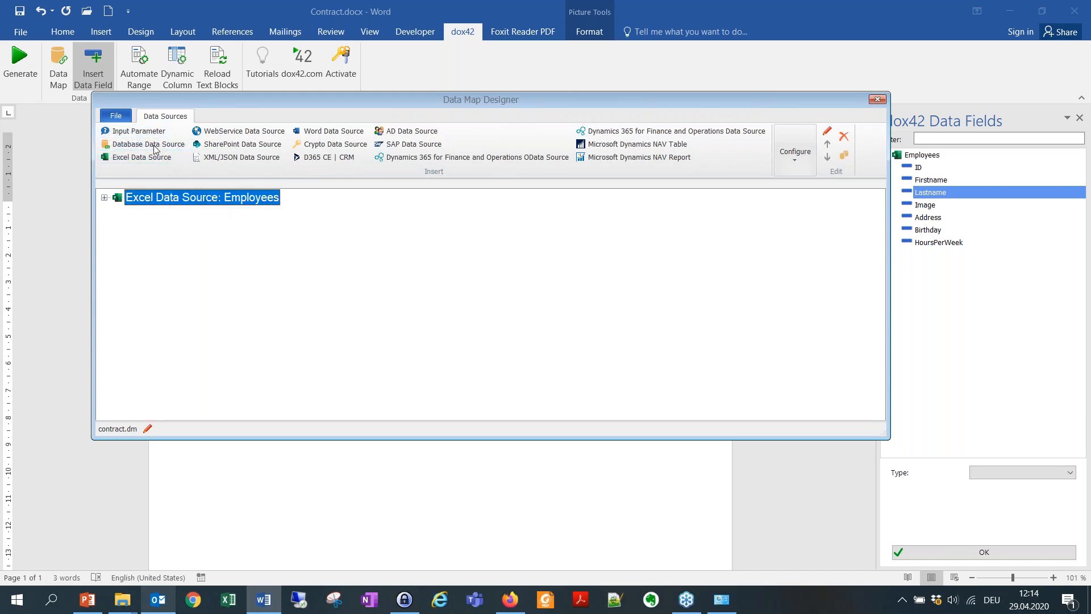
left_click(136, 131)
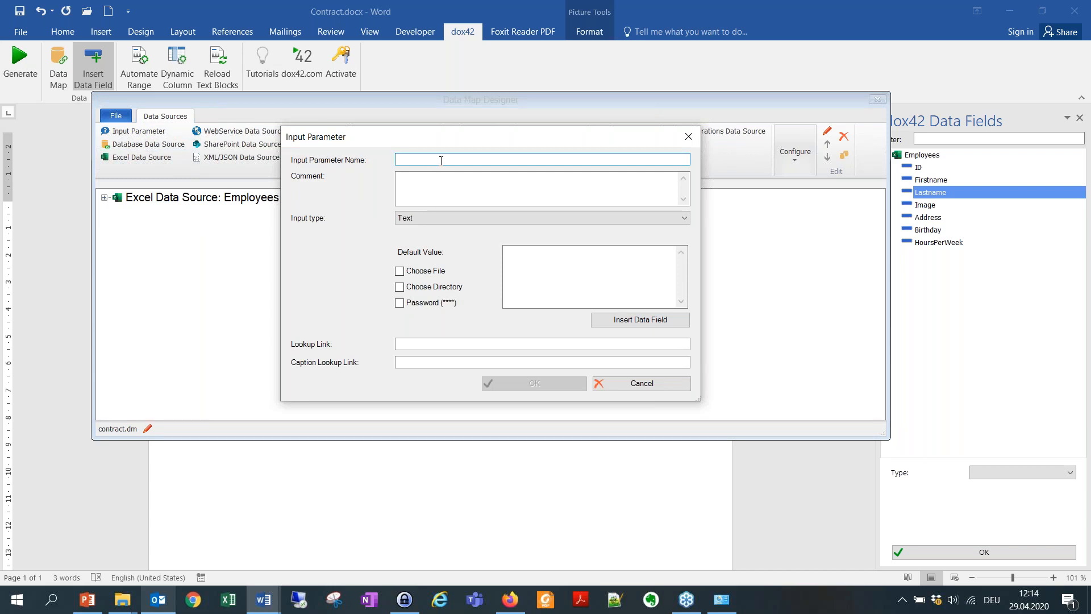
type("EmpID")
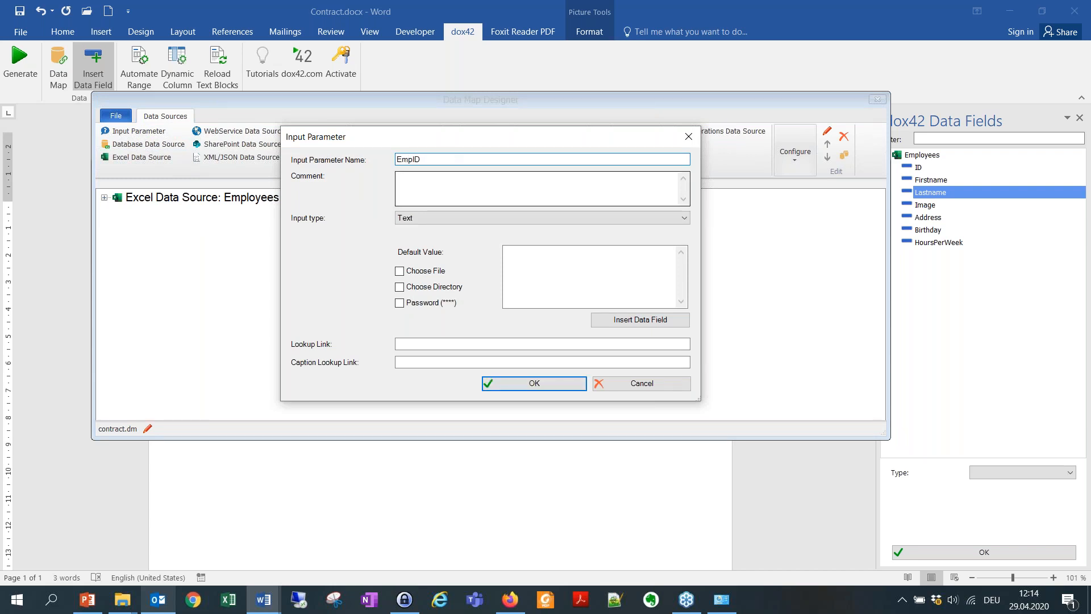
left_click(448, 184)
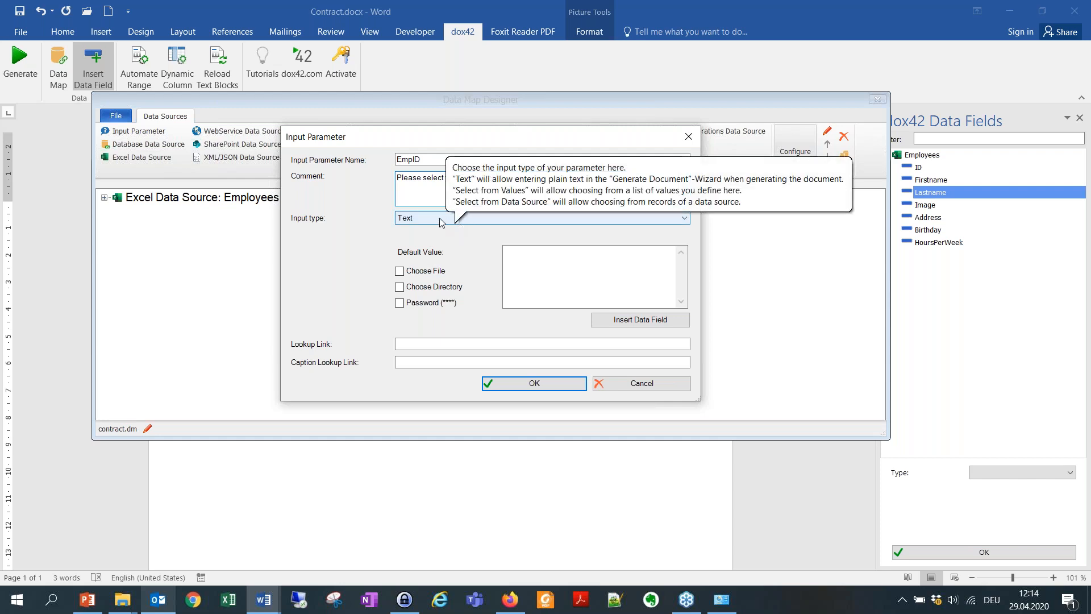
left_click(420, 220)
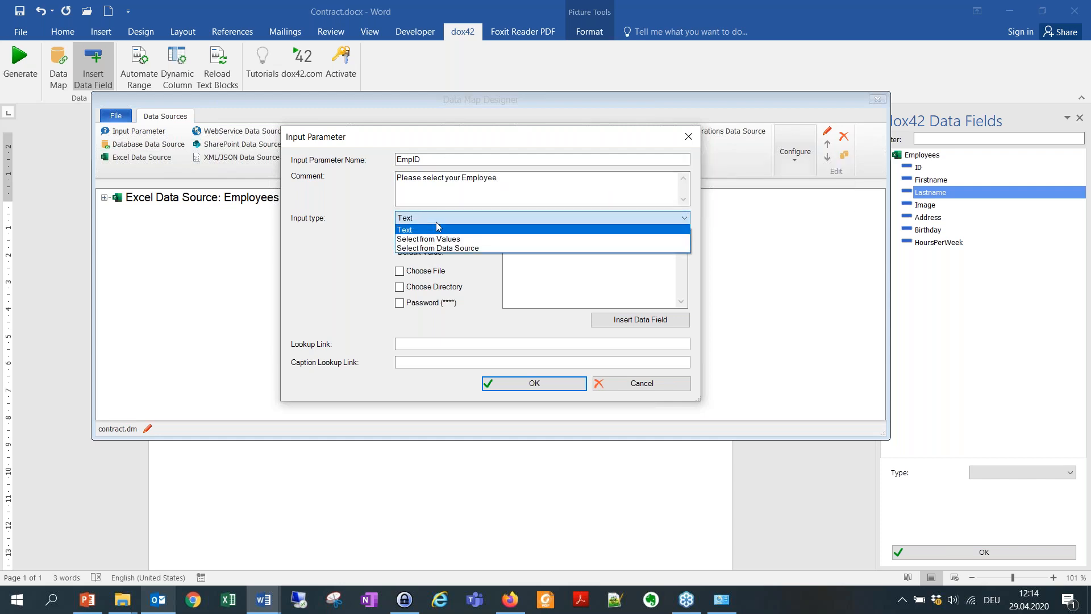
left_click(483, 248)
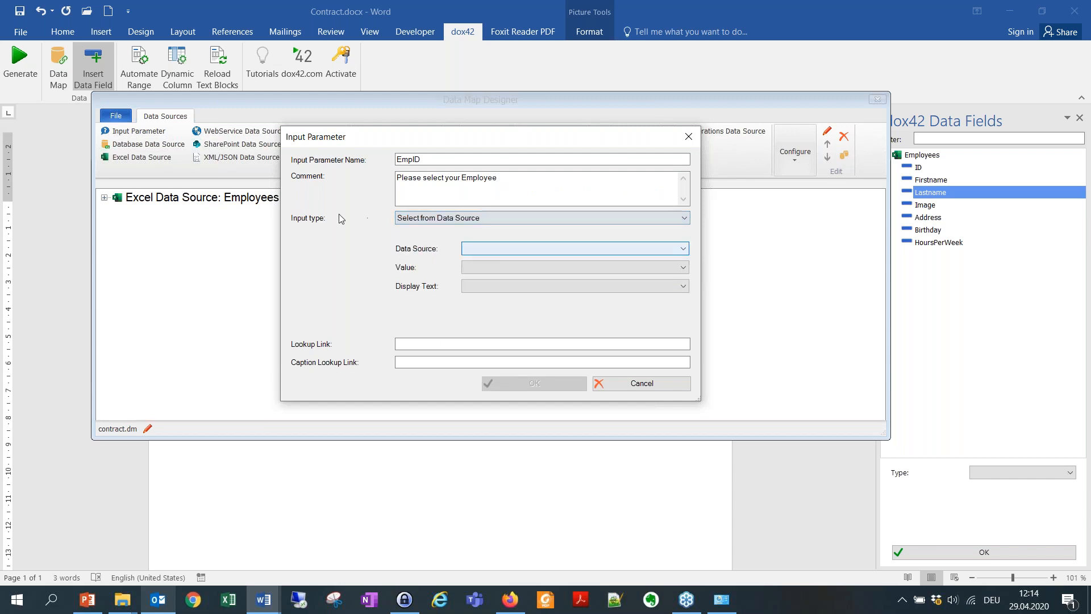
left_click(483, 217)
left_click(483, 218)
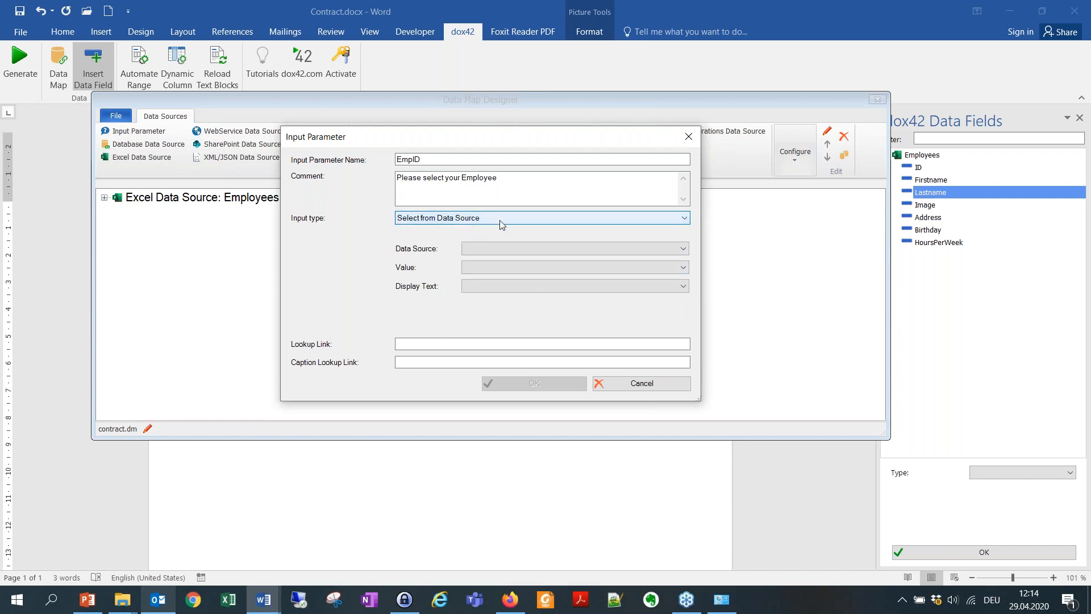
left_click(500, 219)
left_click(479, 231)
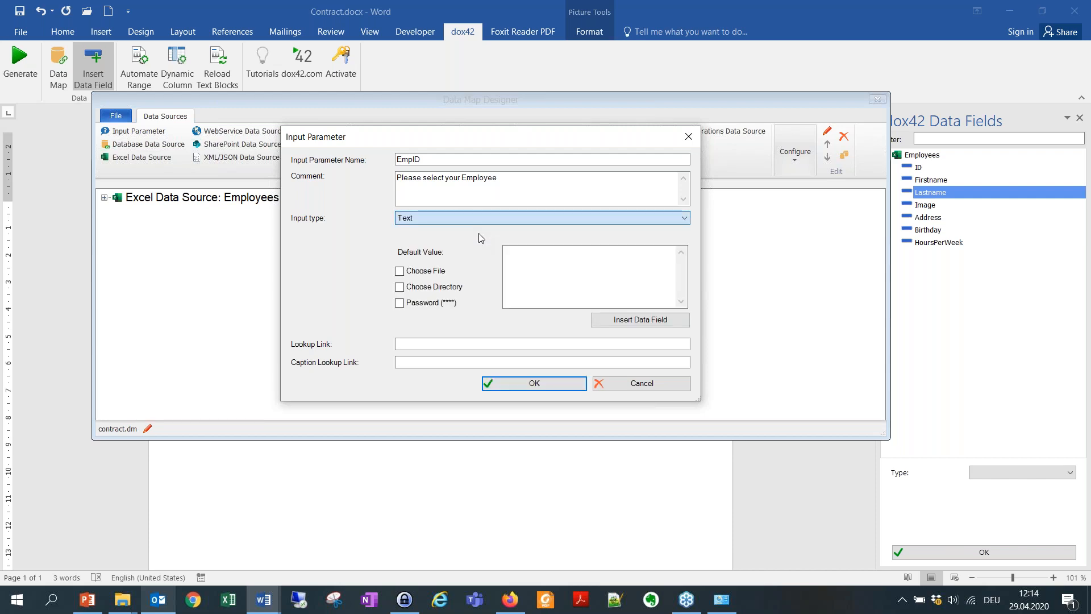
left_click(524, 384)
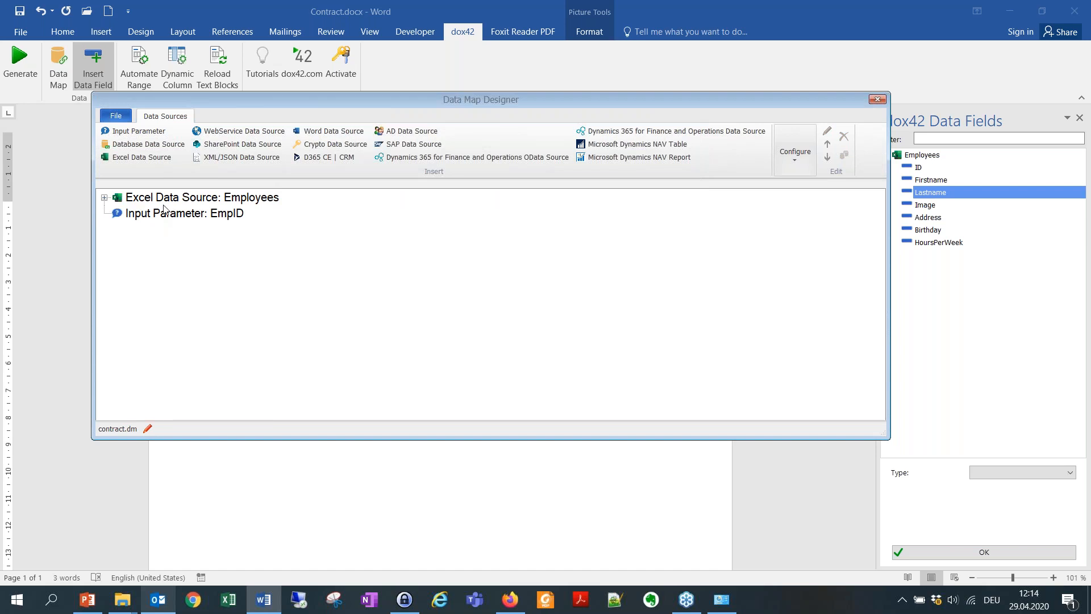
Clone the Employees data source into Employees_copy, then reopen the EmpID parameter settings.
left_click(194, 214)
left_click(219, 199)
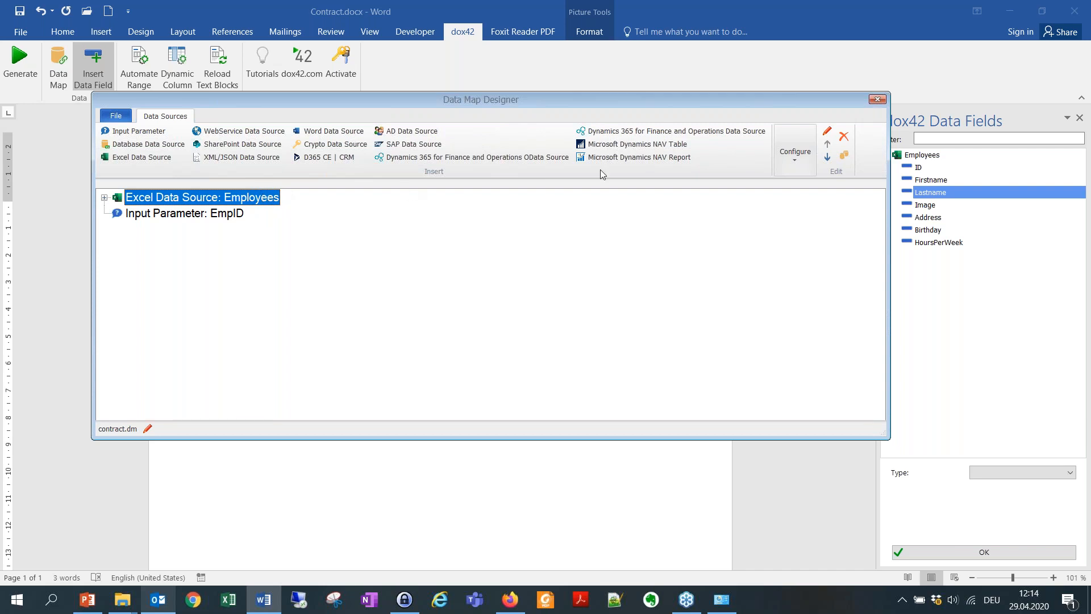
left_click(843, 154)
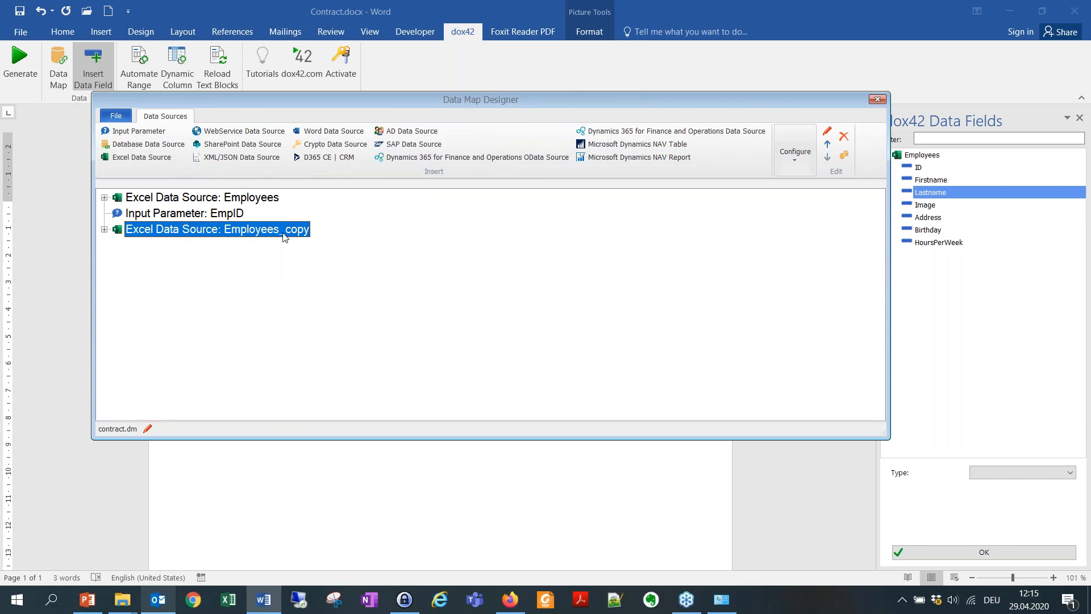
double_click(164, 216)
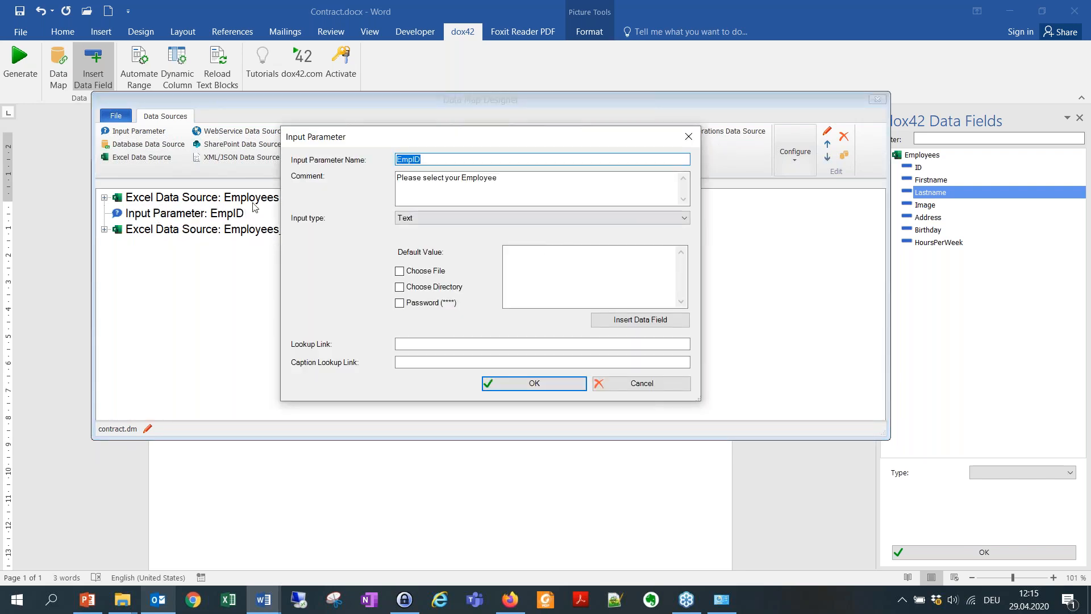
Make EmpID select from Employees_copy, with ID as the value and Firstname as display text.
left_click(454, 219)
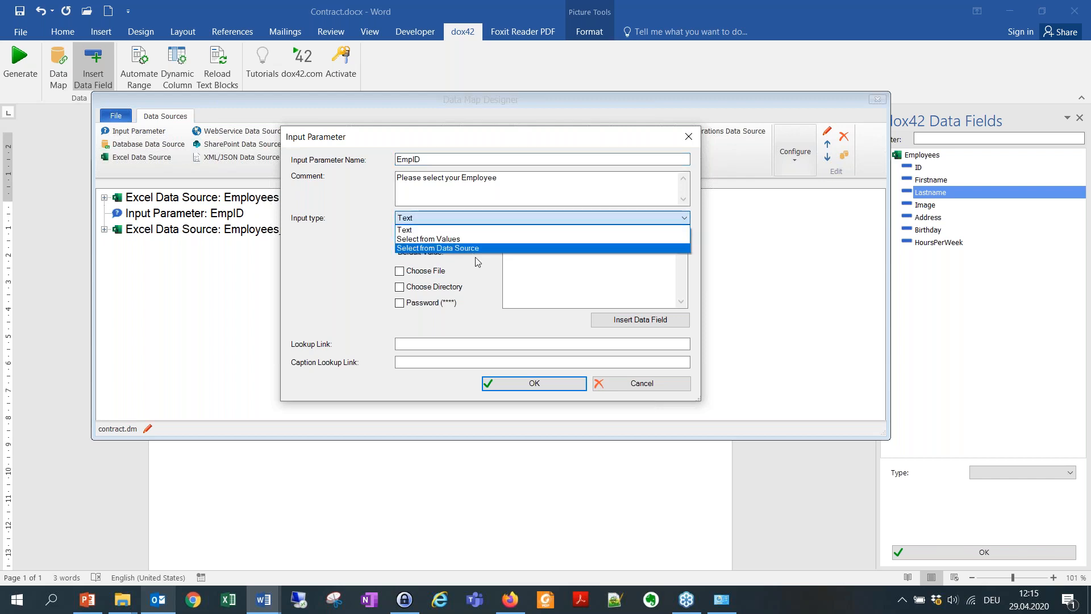
left_click(495, 250)
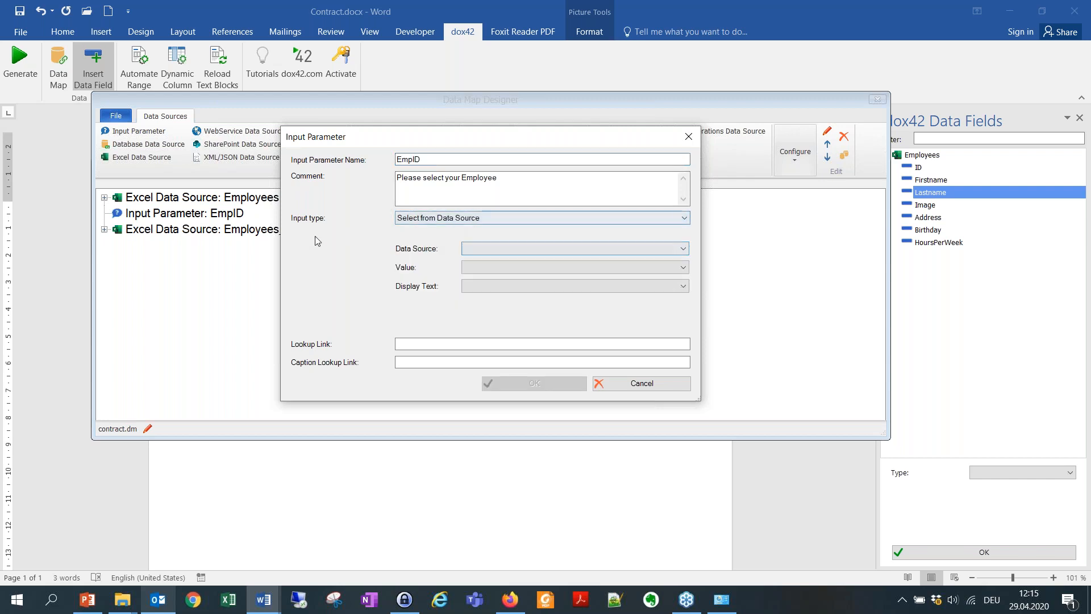
left_click(489, 246)
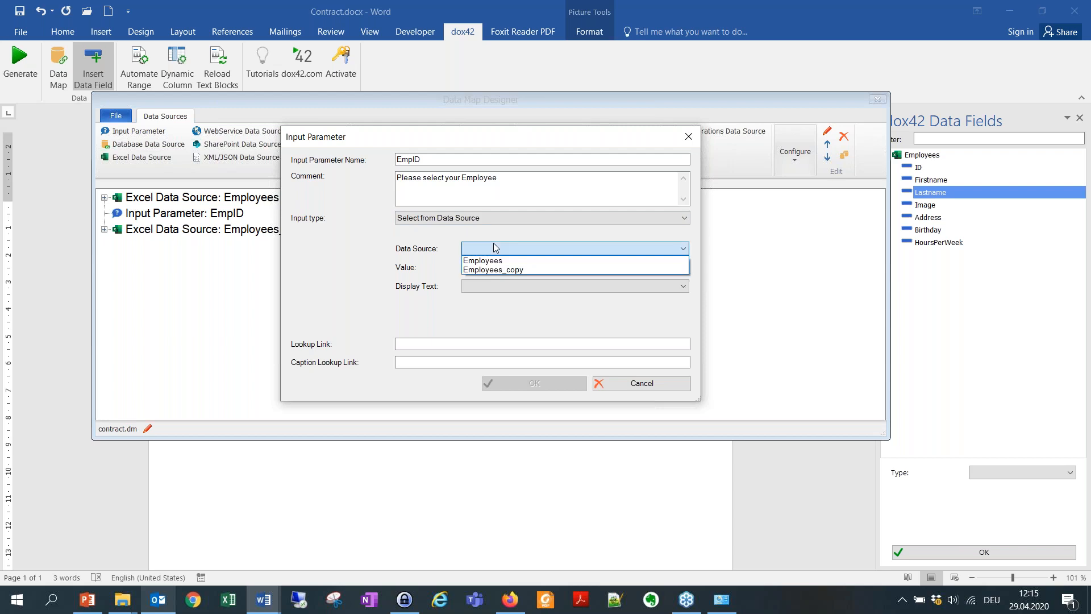
left_click(517, 270)
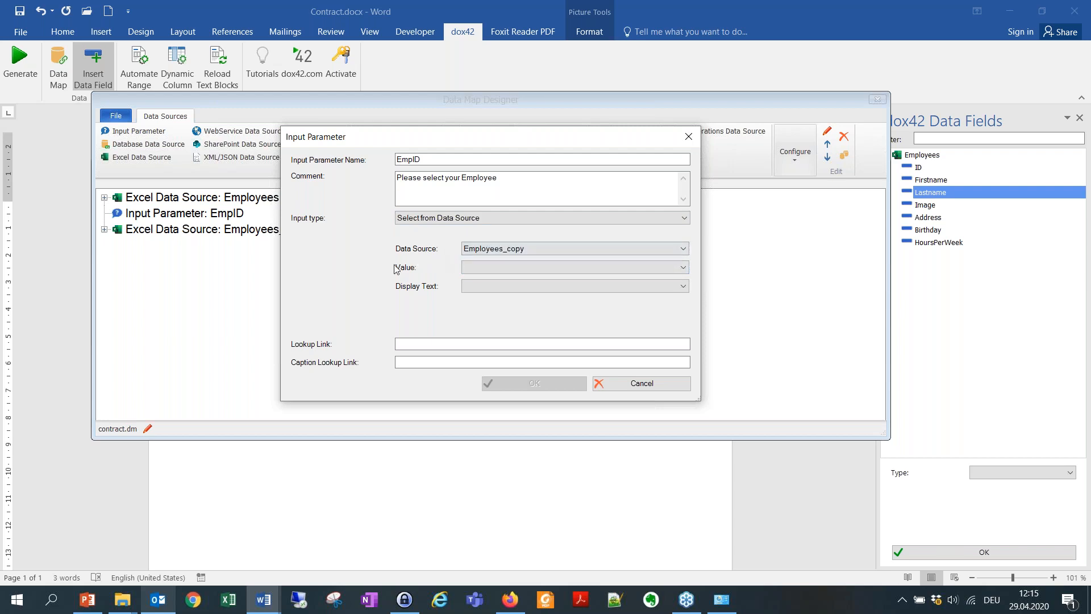
left_click(492, 267)
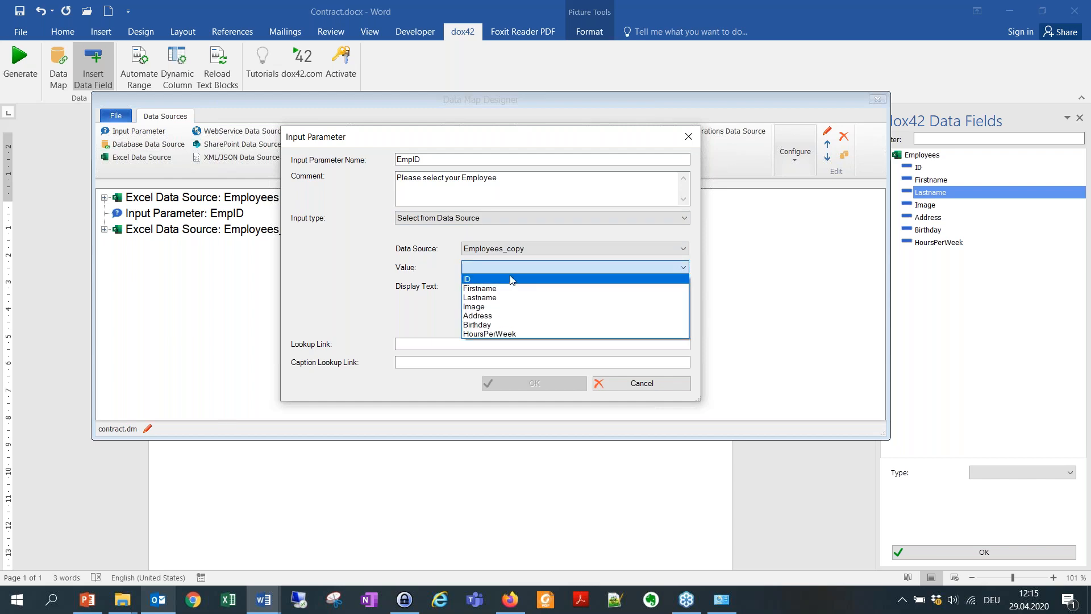
left_click(511, 280)
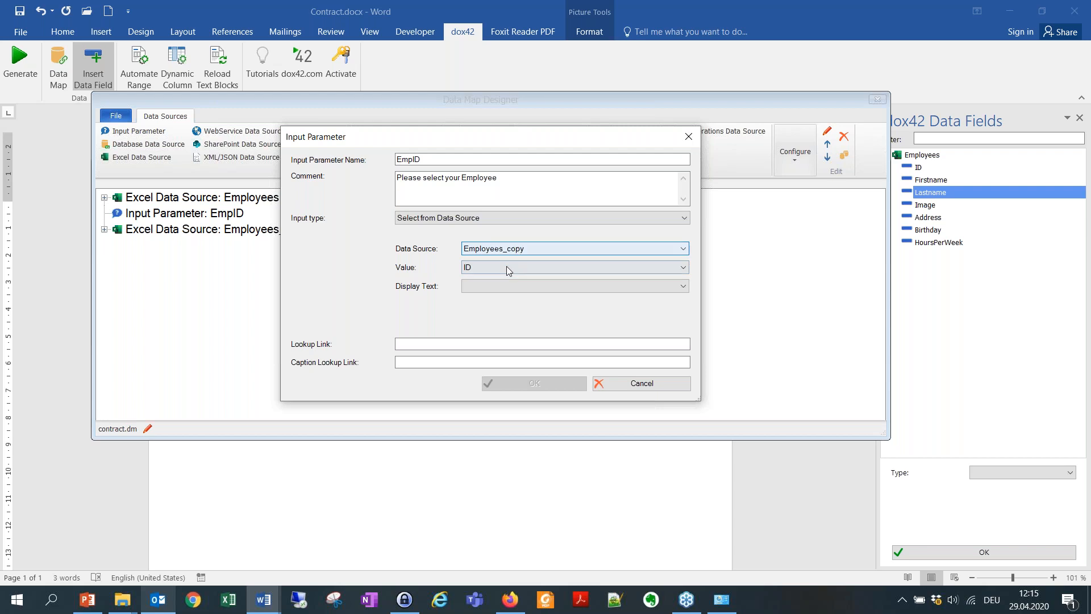
left_click(497, 287)
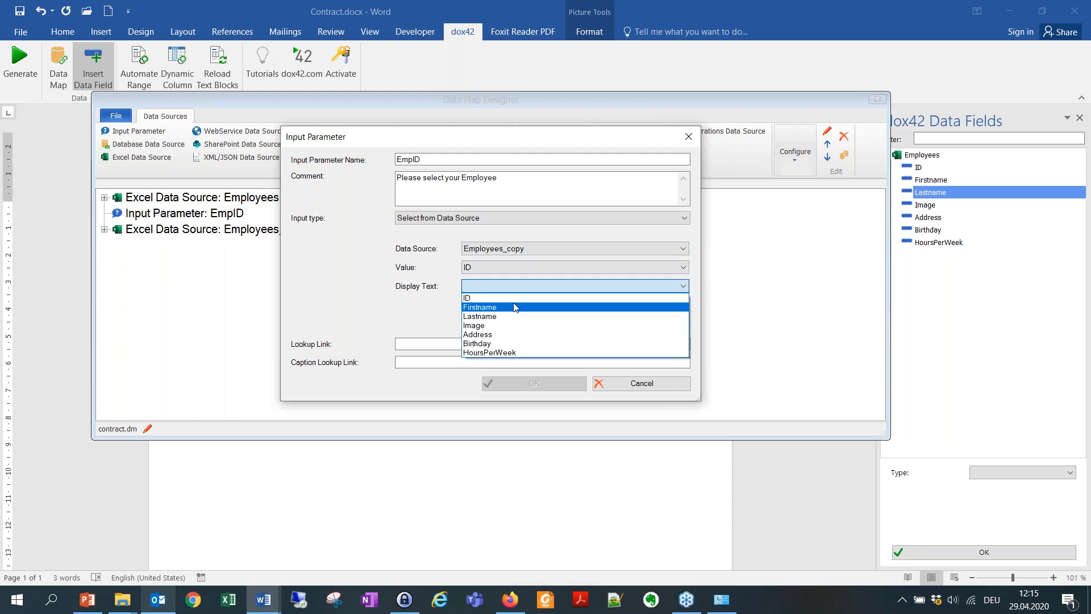
left_click(515, 307)
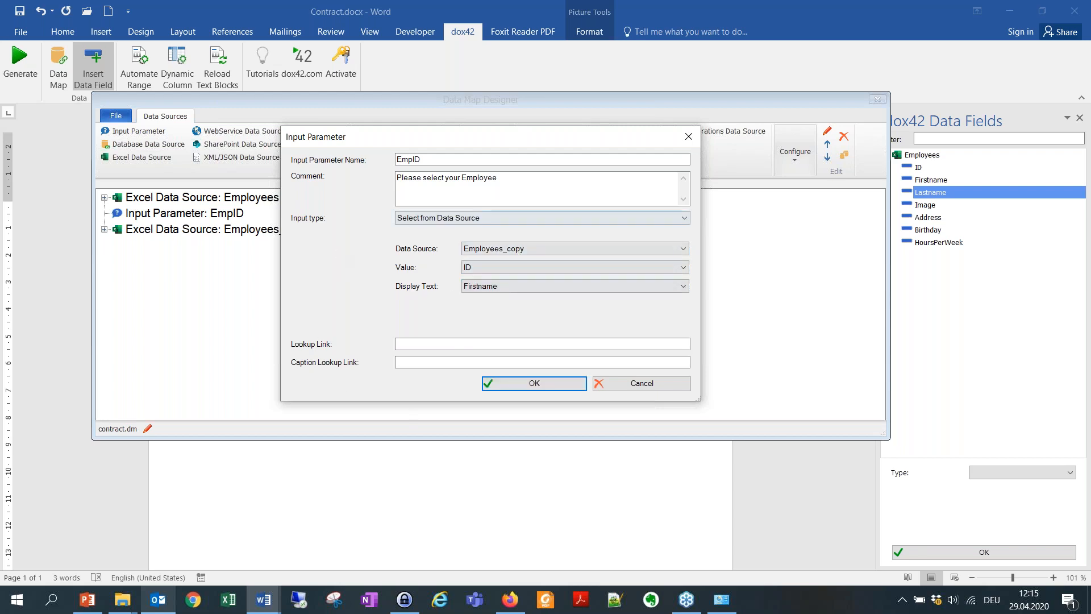
left_click(503, 385)
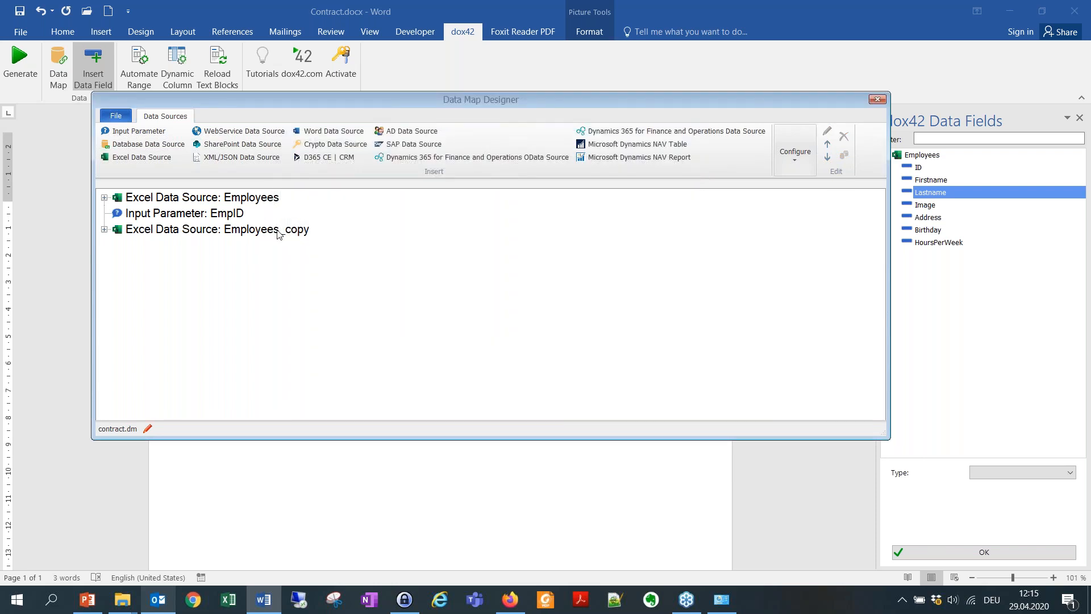
left_click(240, 201)
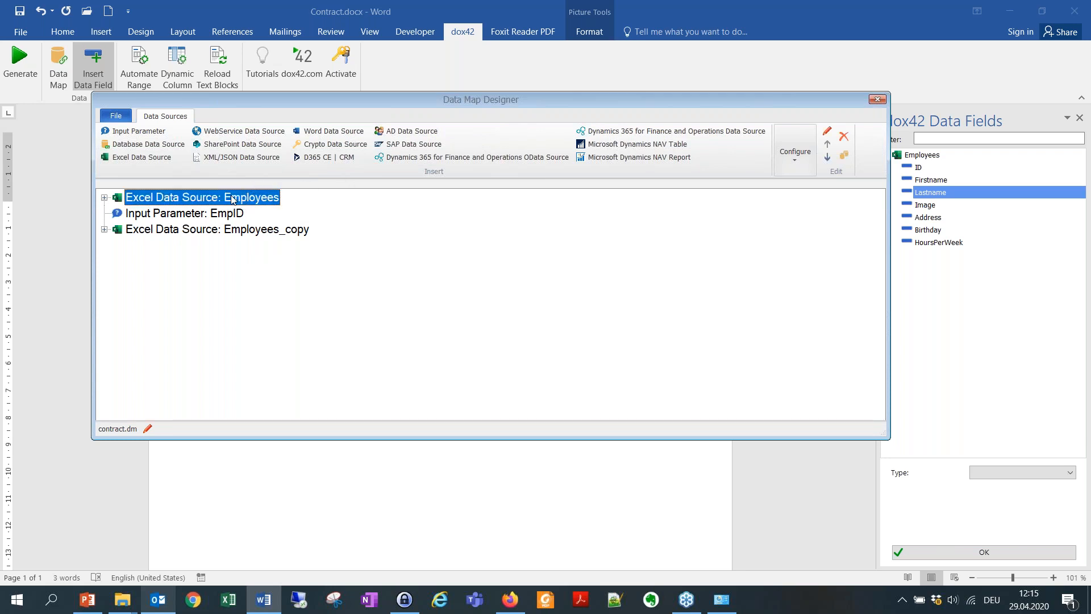
Add a filter on the Employees source's ID field, treated as a numeric value.
left_click(795, 151)
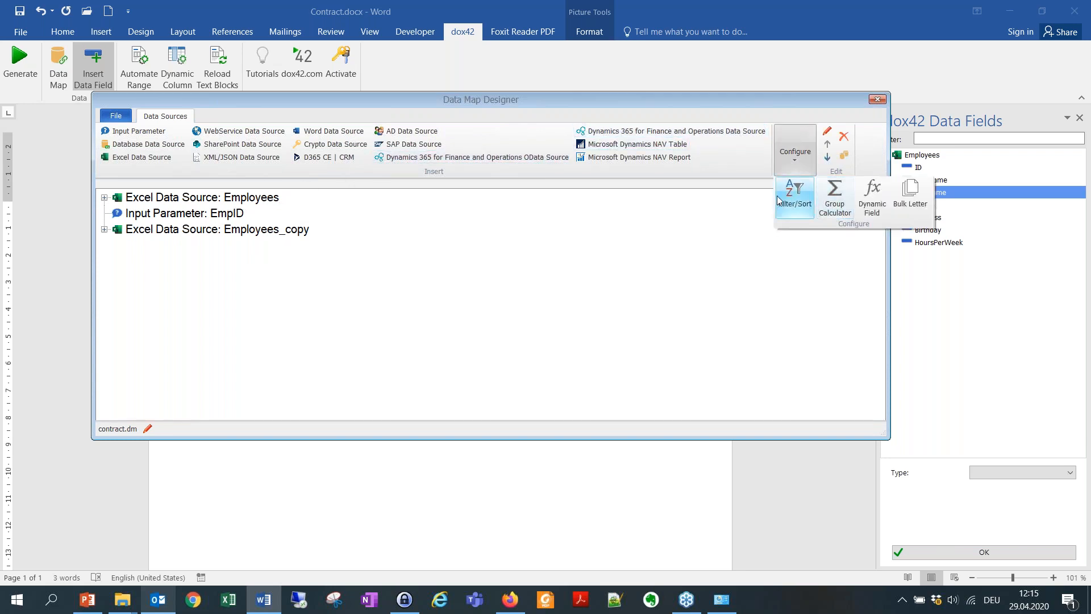
left_click(257, 196)
right_click(258, 195)
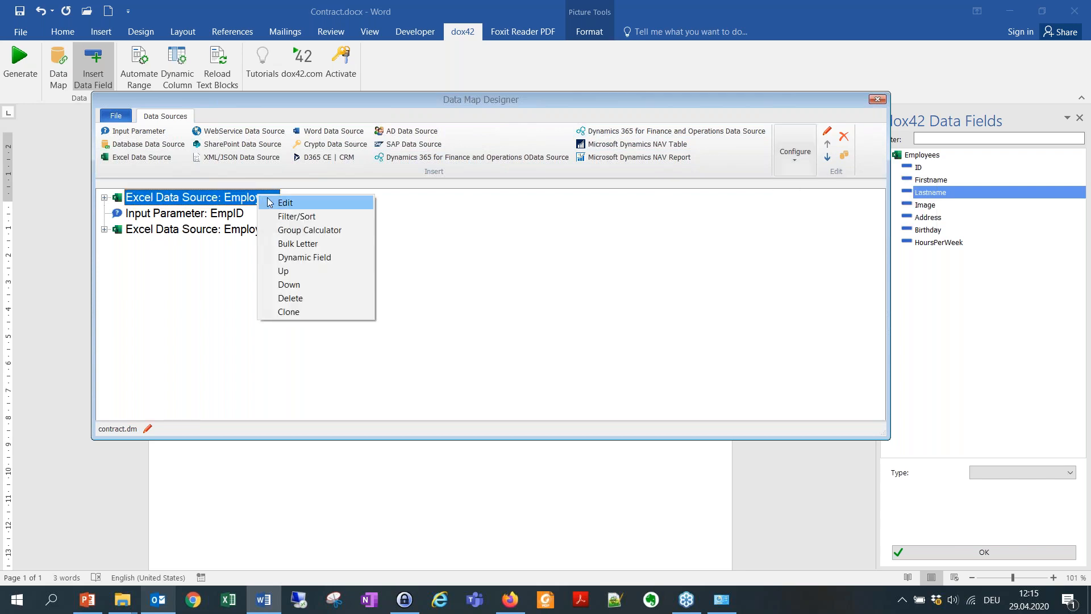
left_click(303, 217)
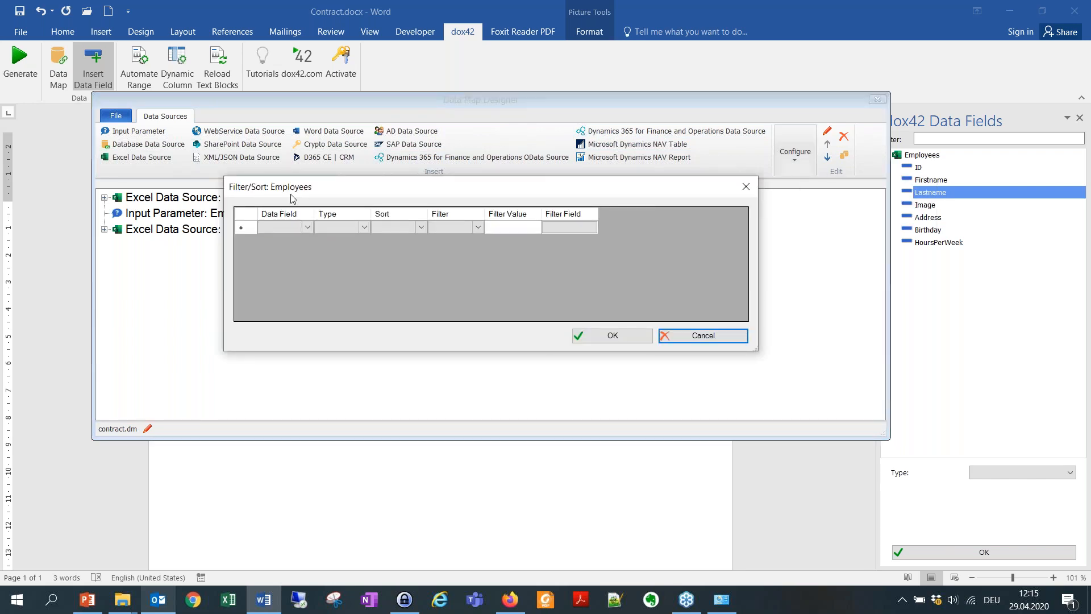
left_click(300, 229)
left_click(300, 229)
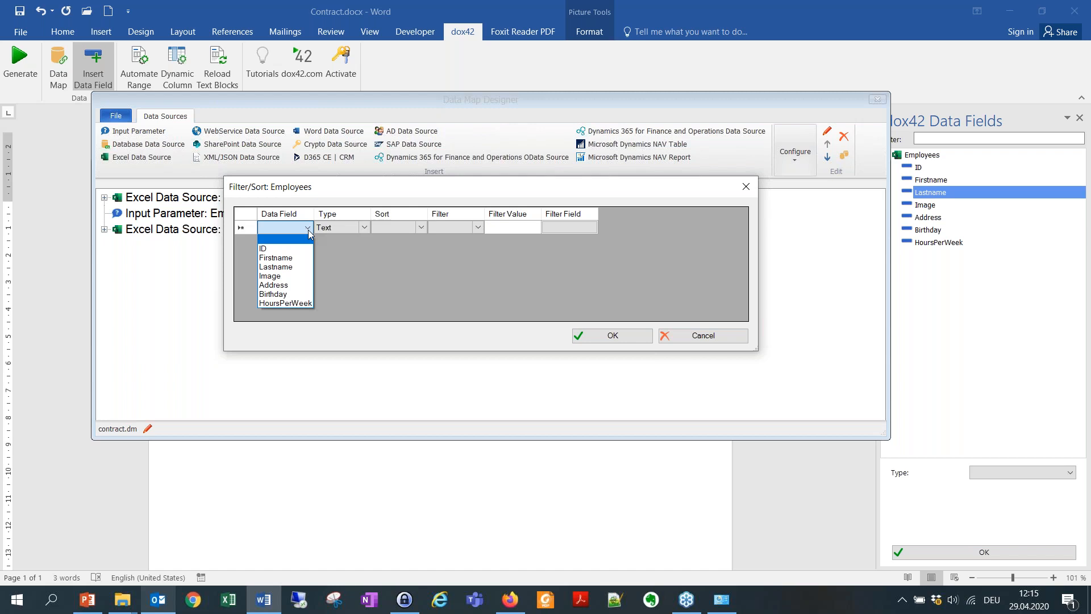
left_click(291, 250)
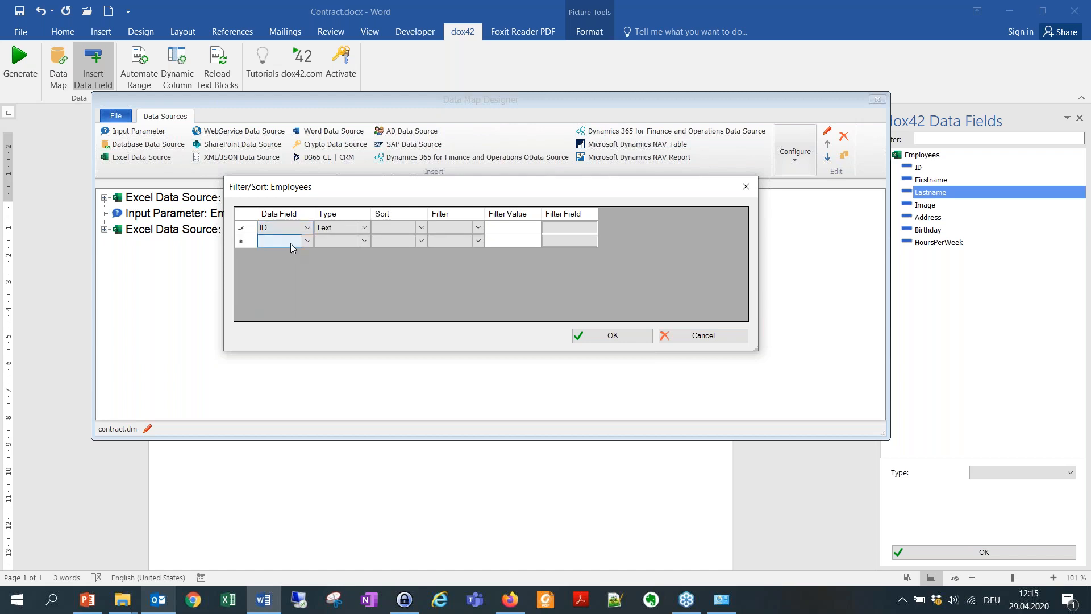
left_click(367, 226)
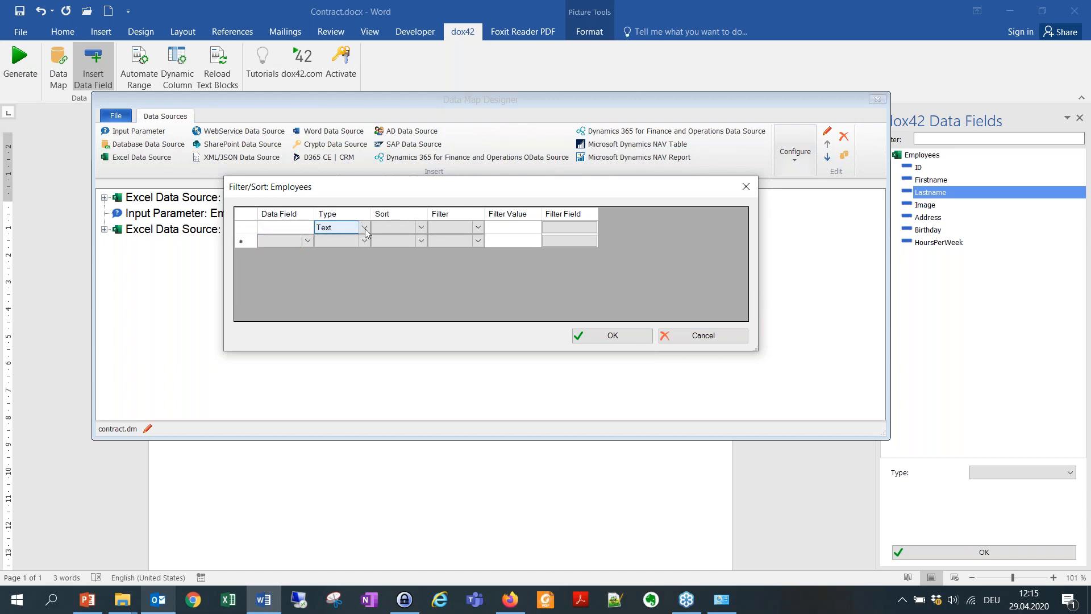
left_click(366, 226)
left_click(341, 249)
Make the filter require ID to equal the EmpID parameter and confirm it.
left_click(477, 228)
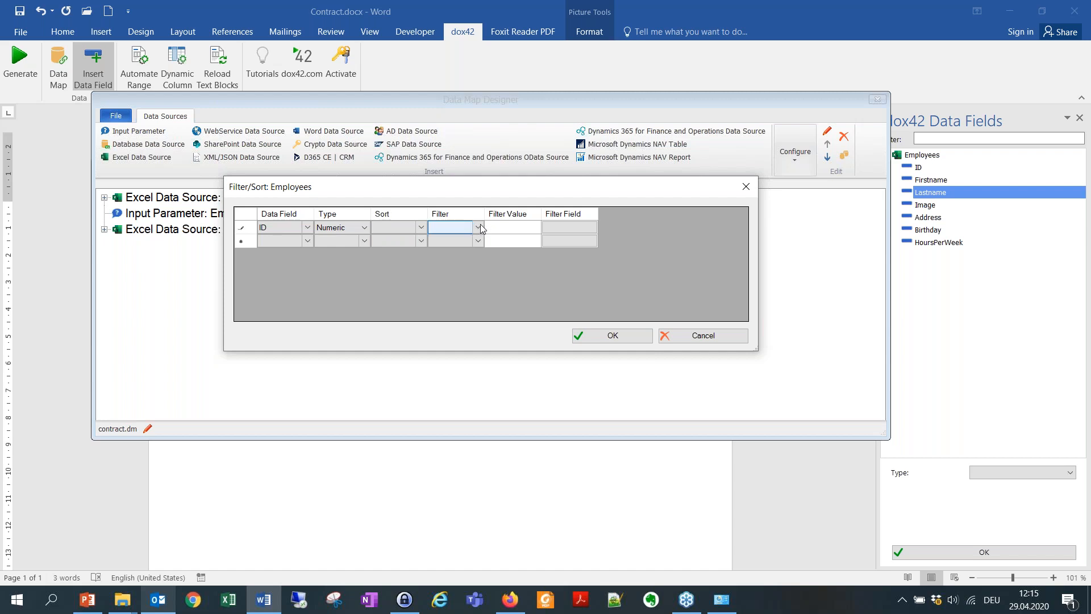
left_click(477, 227)
left_click(475, 244)
left_click(570, 228)
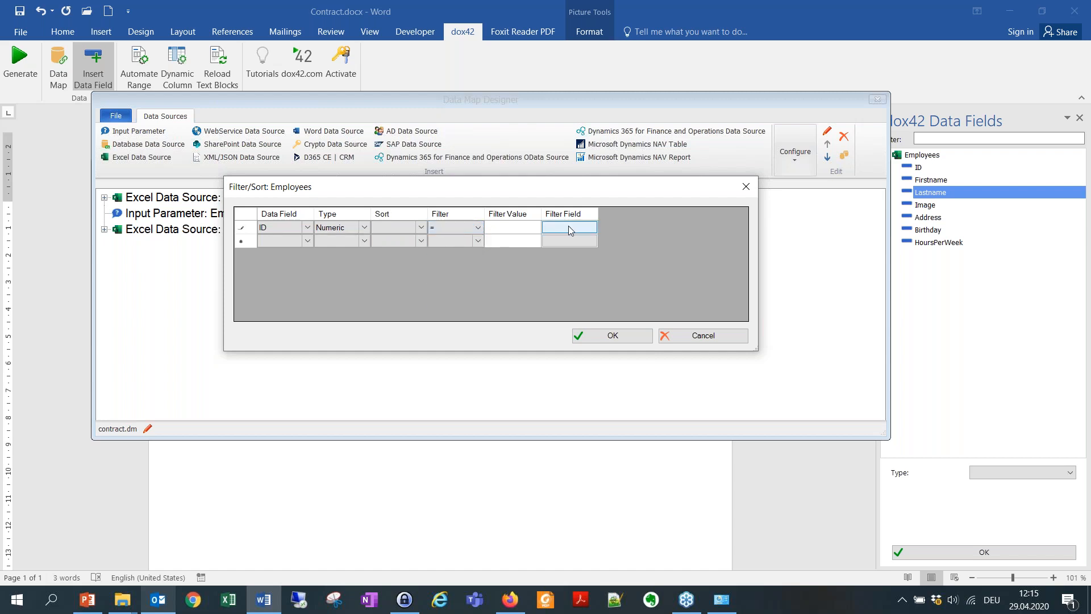
left_click(569, 226)
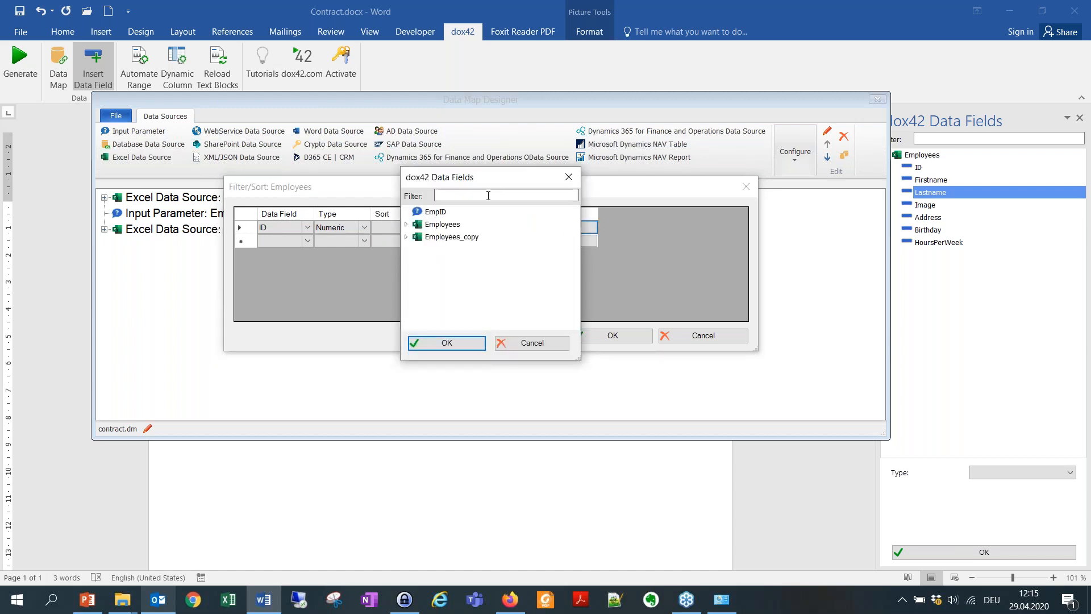
left_click(443, 214)
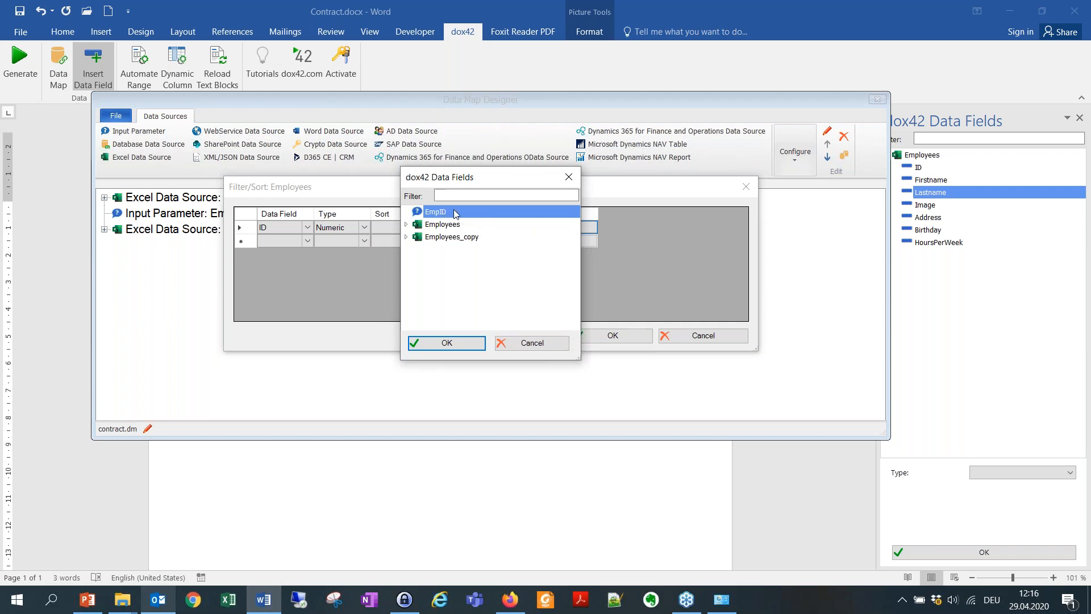
double_click(461, 217)
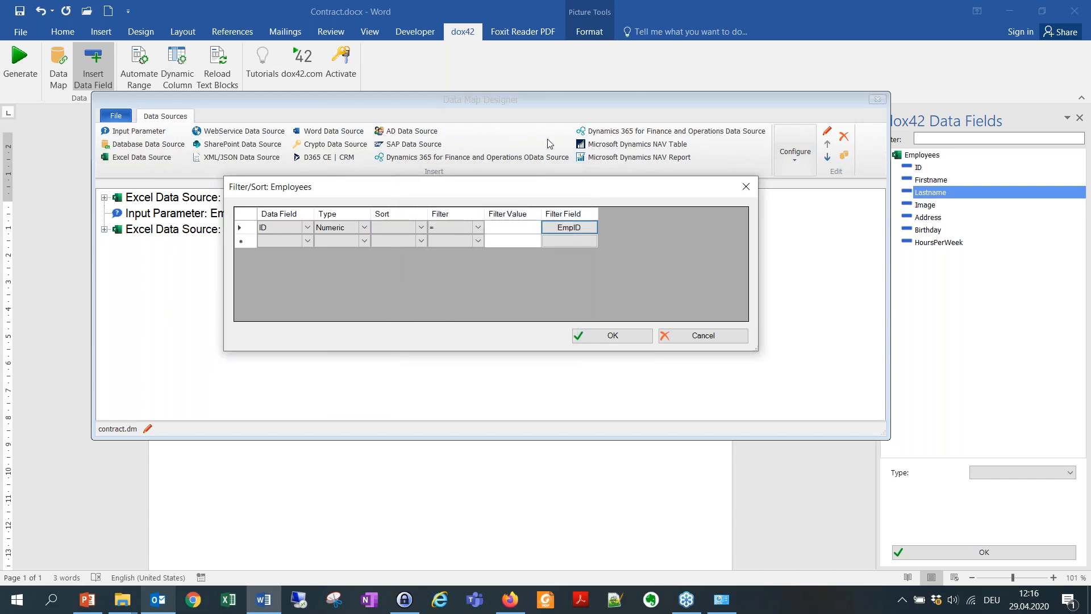
left_click(612, 334)
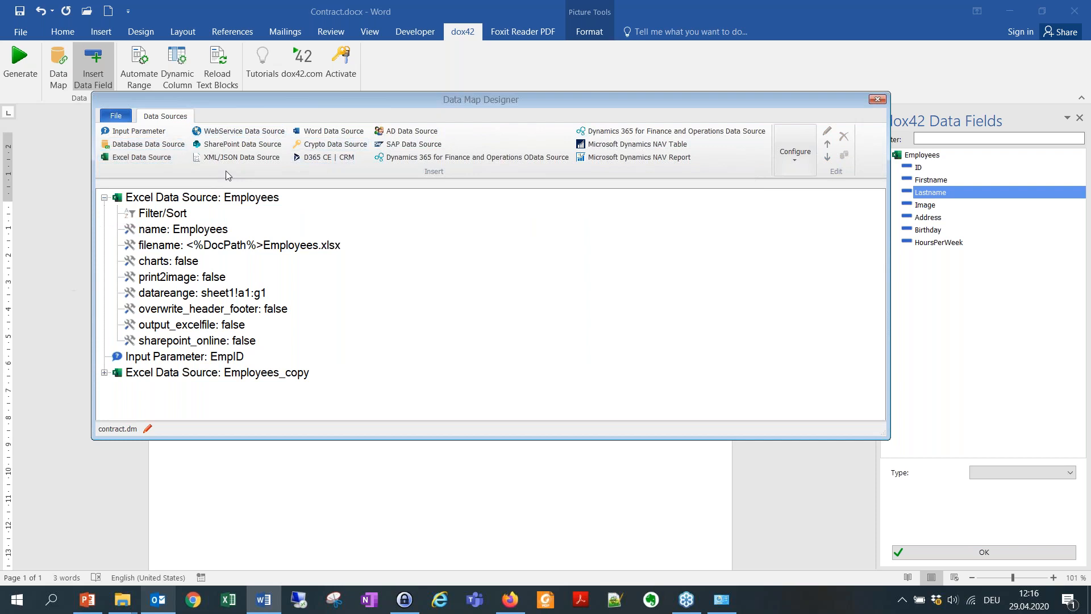
Close the Data Map Designer and save the data map changes.
left_click(104, 198)
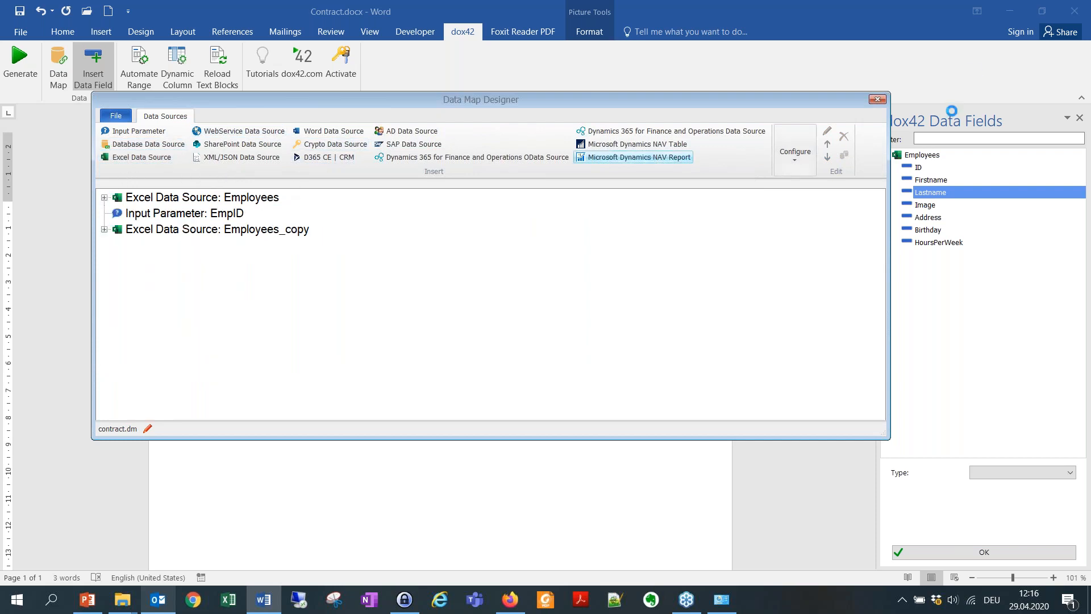
left_click(877, 100)
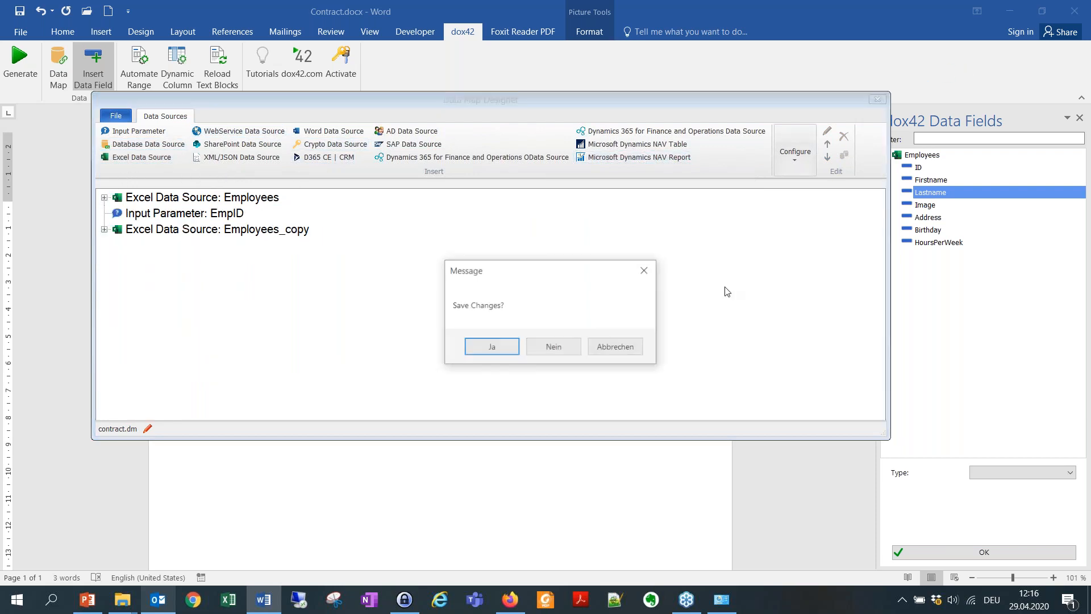
left_click(493, 347)
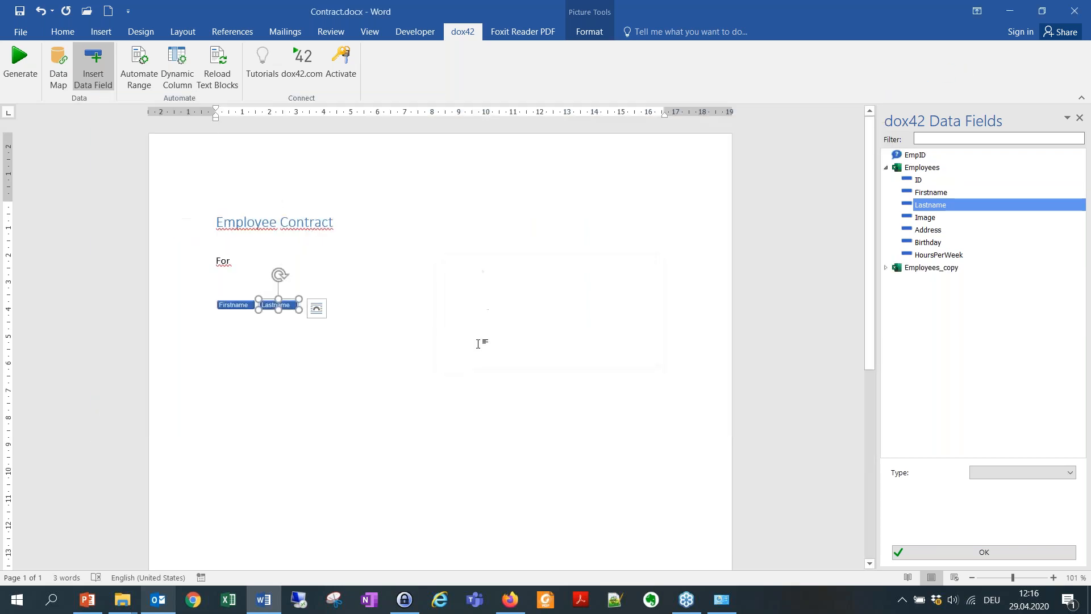
Format the Firstname and Lastname fields as bold, blue Century Gothic, then save Contract.docx.
left_click(235, 263)
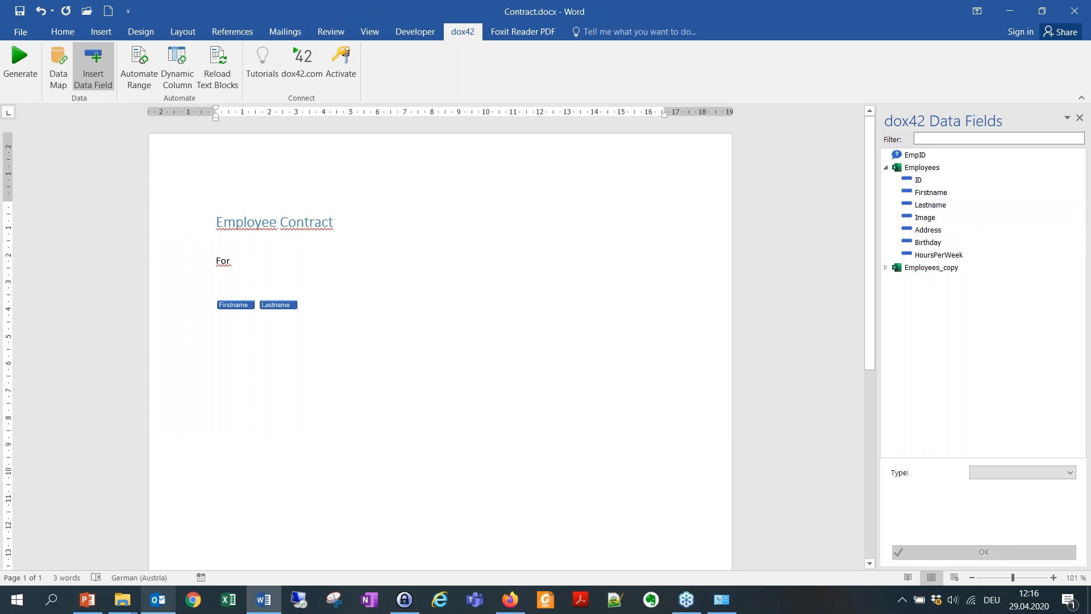
left_click(277, 305)
left_click_drag(302, 307, 218, 307)
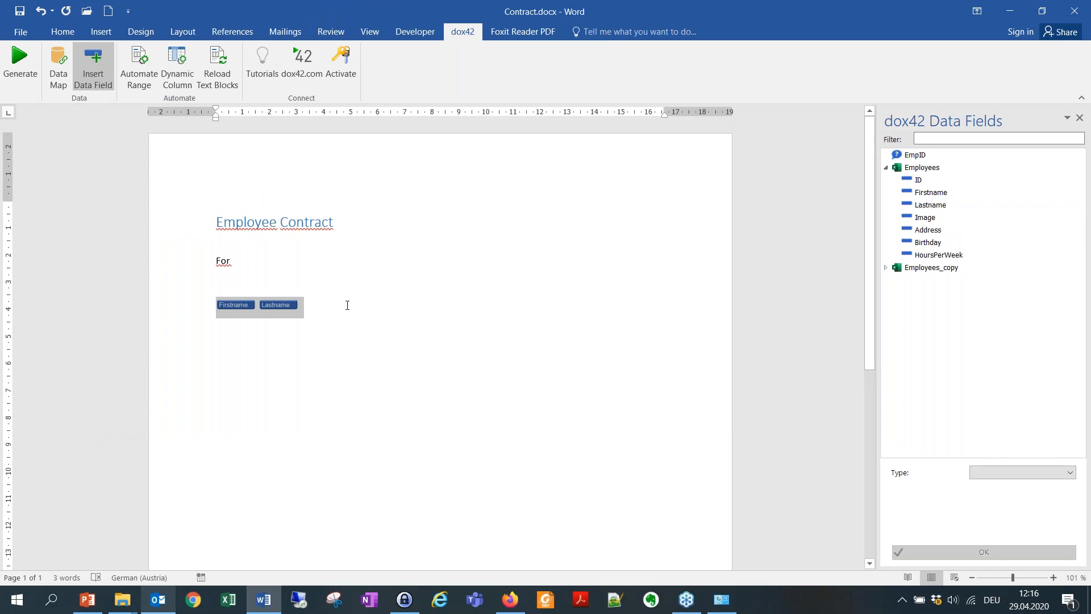
left_click(101, 32)
left_click(60, 31)
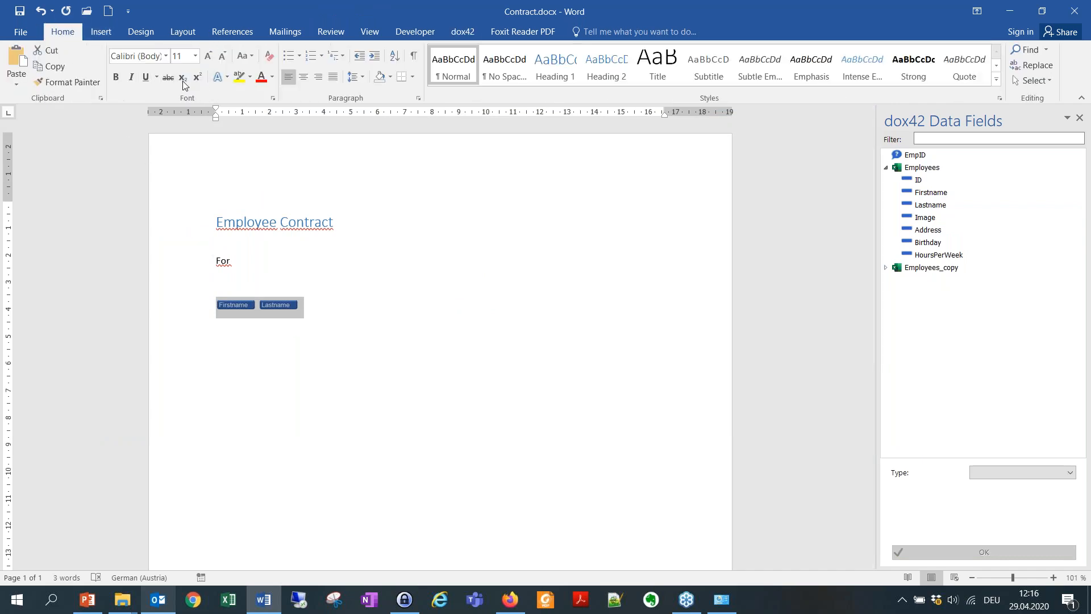
left_click(166, 57)
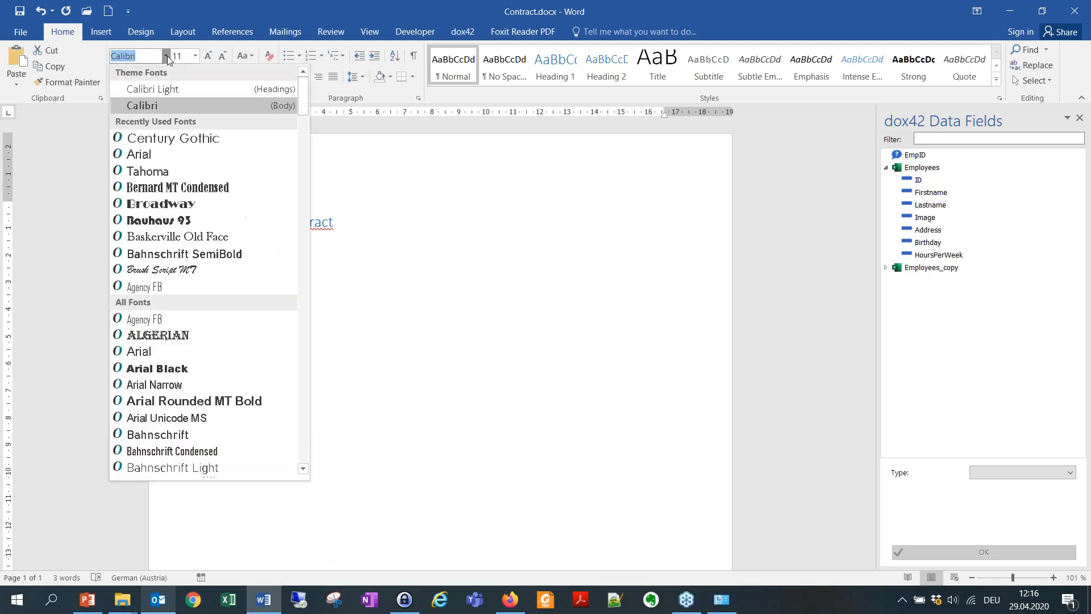
left_click(181, 139)
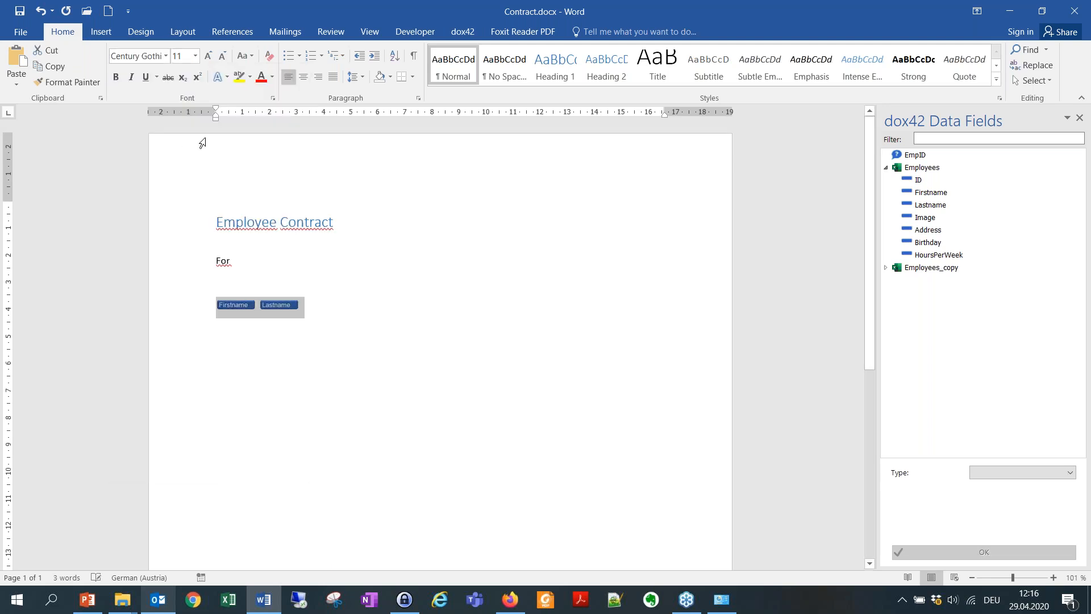
left_click(116, 76)
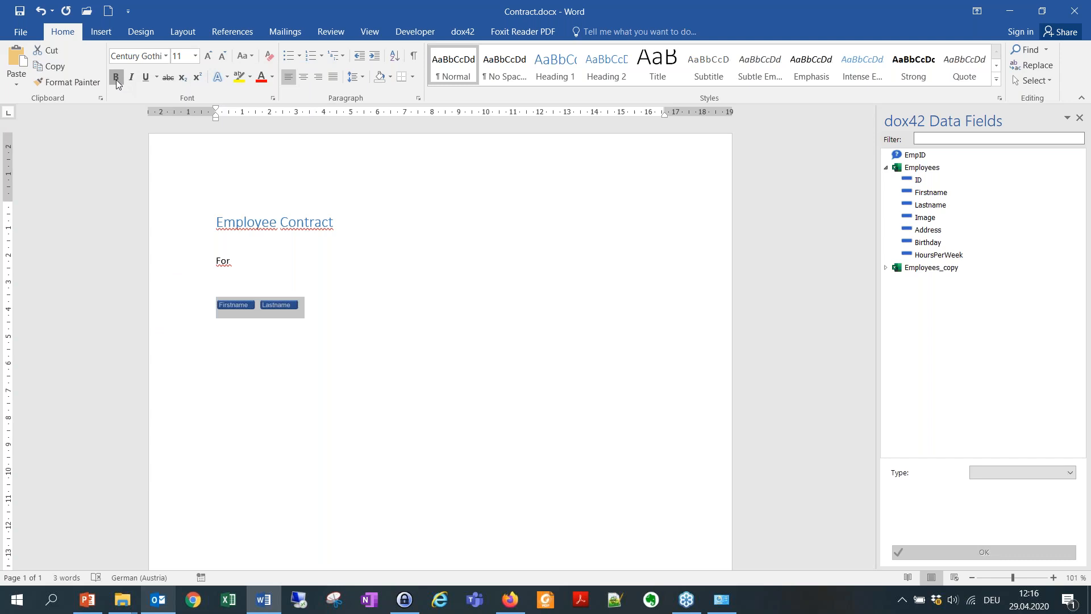
left_click(273, 77)
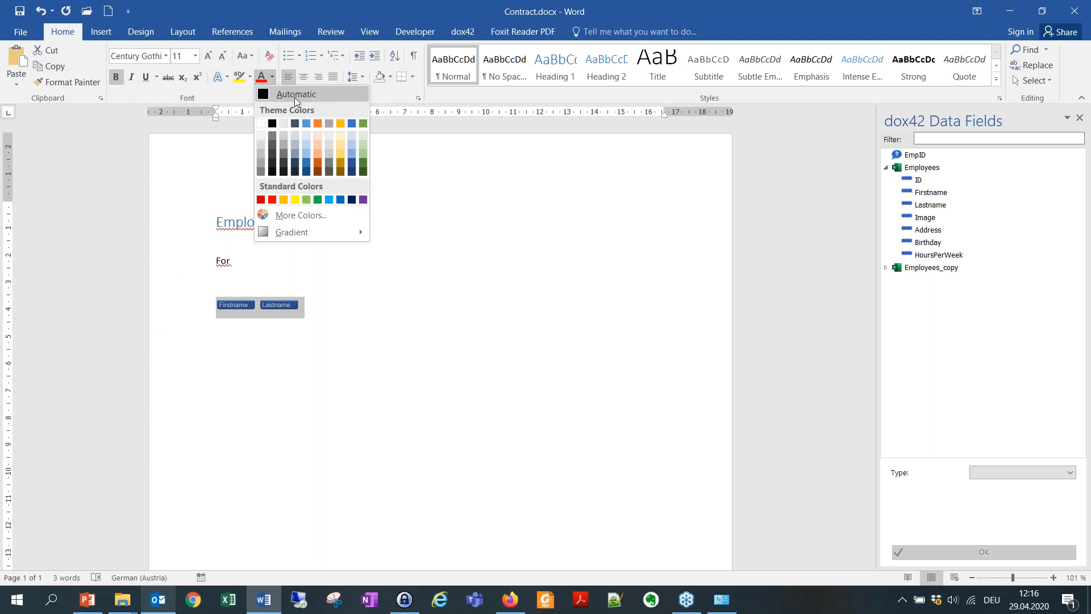
left_click(306, 124)
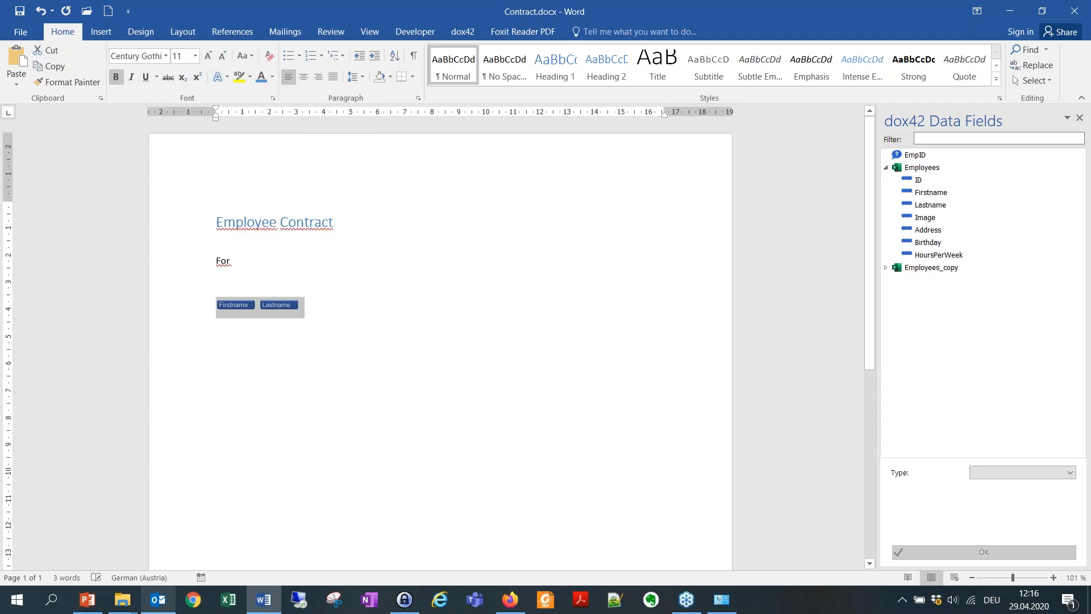
key("Right")
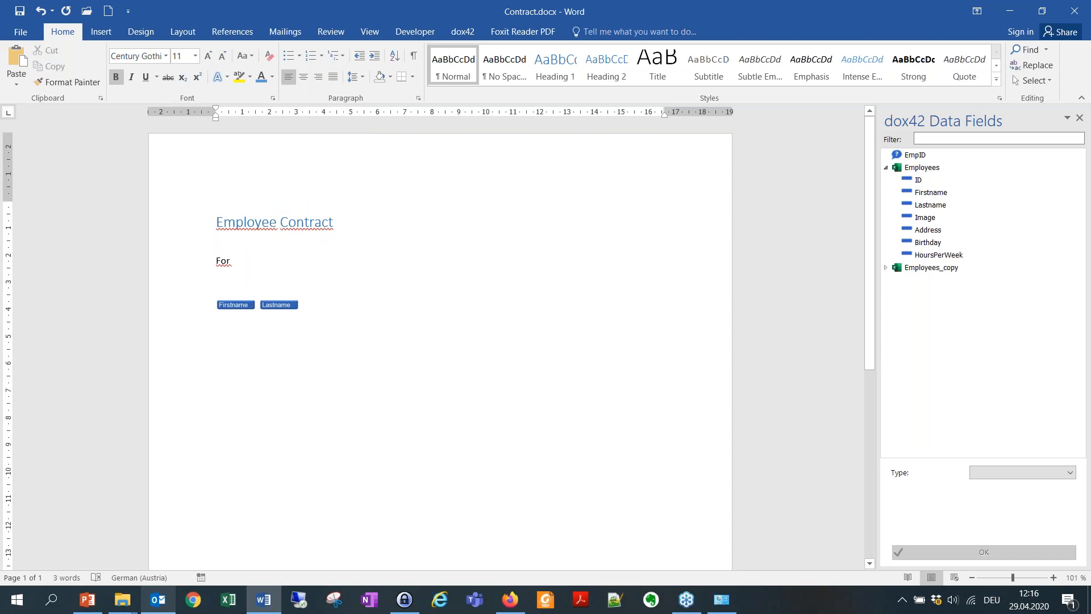
left_click(20, 11)
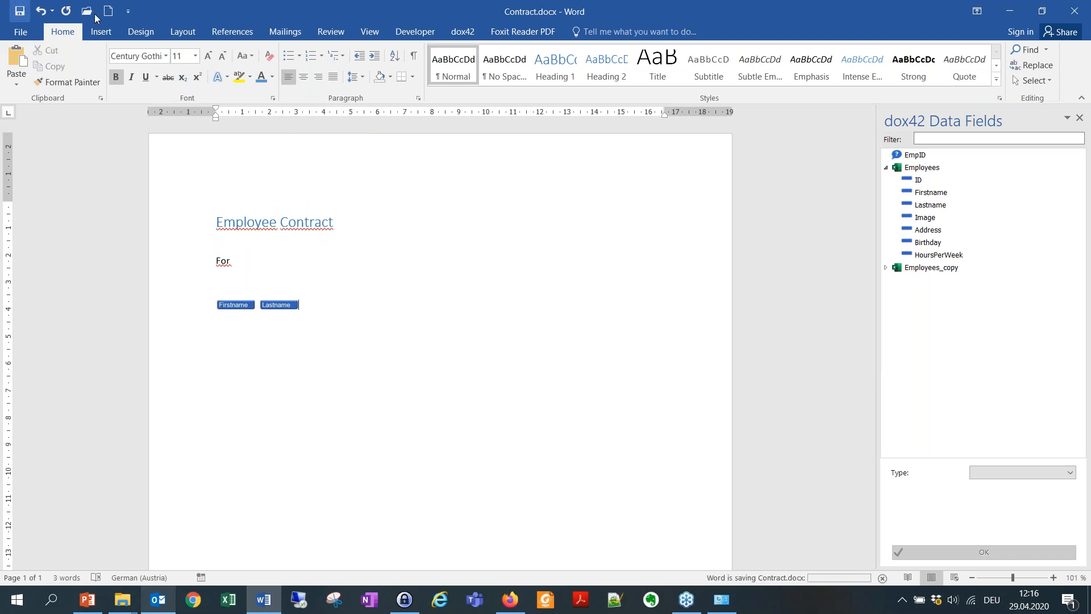
Generate Document2 for one chosen EmpID, check the bold blue name, and close it.
left_click(461, 32)
left_click(20, 63)
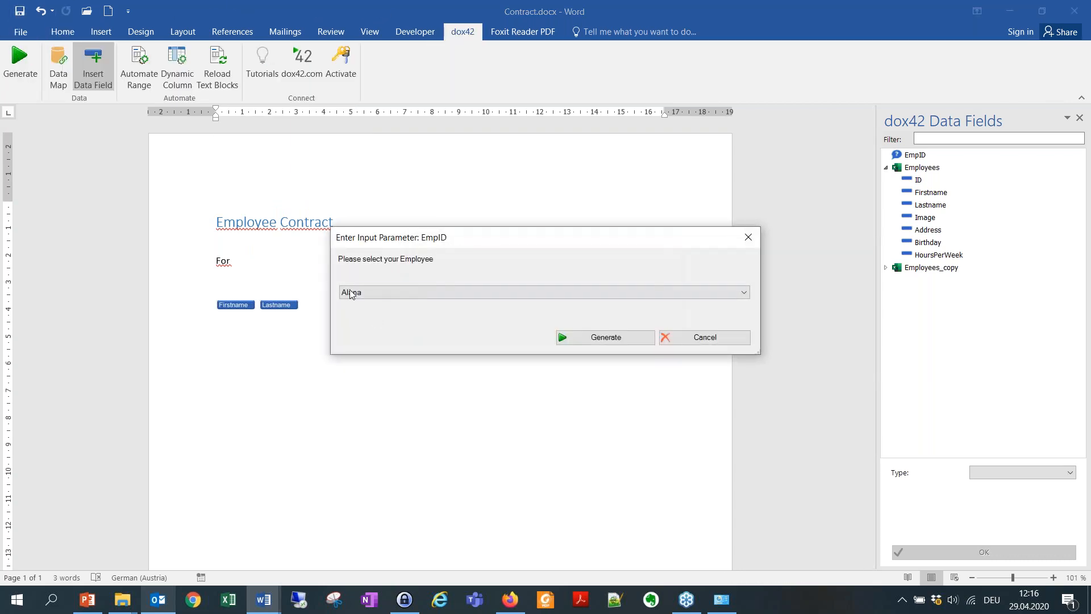
left_click(463, 291)
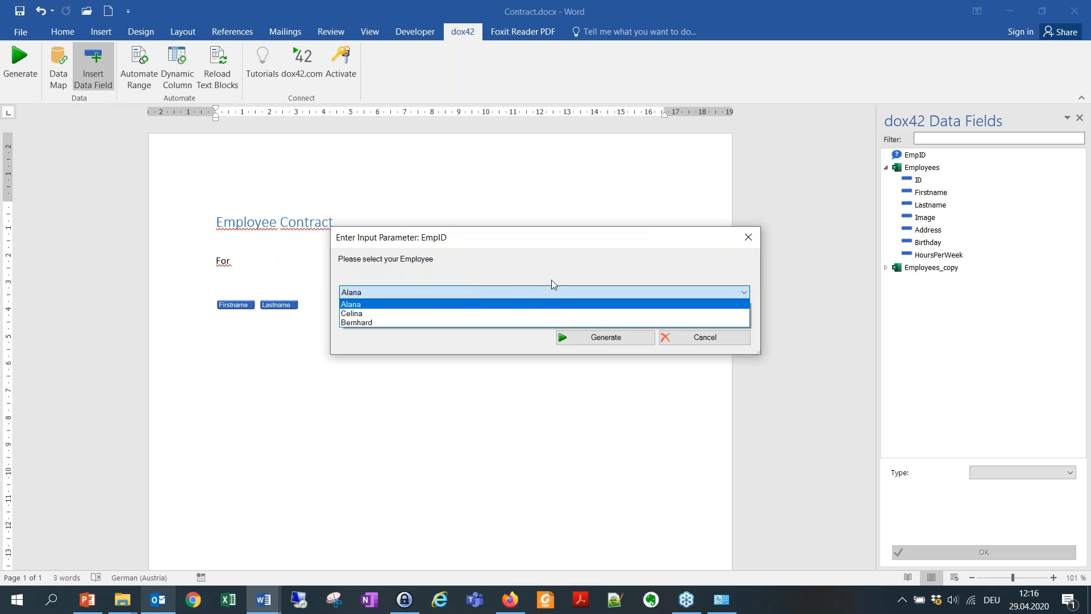
left_click(513, 323)
left_click(613, 339)
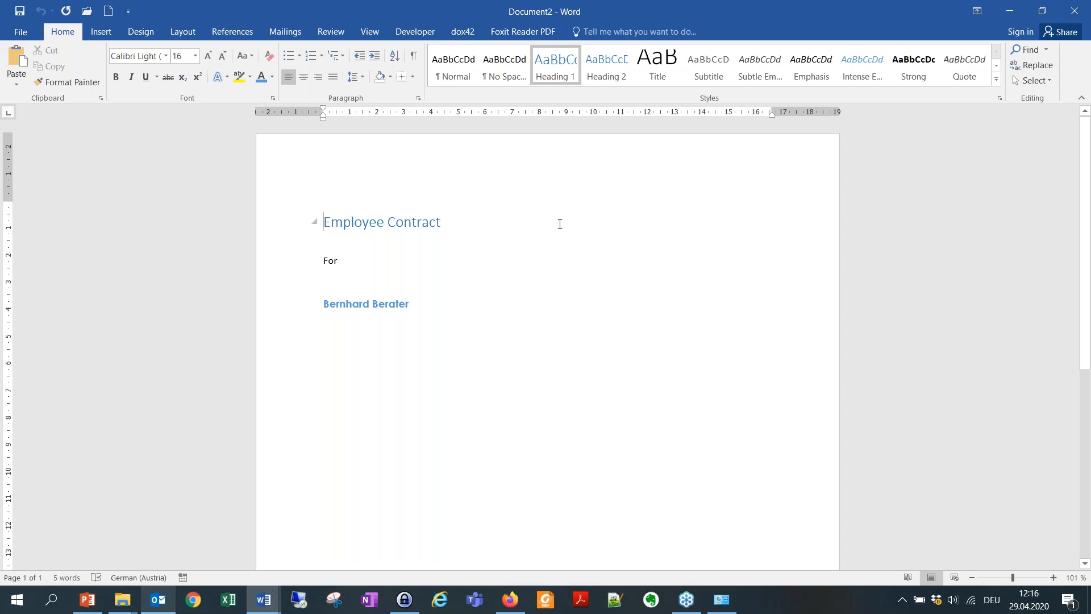
left_click_drag(322, 305, 386, 307)
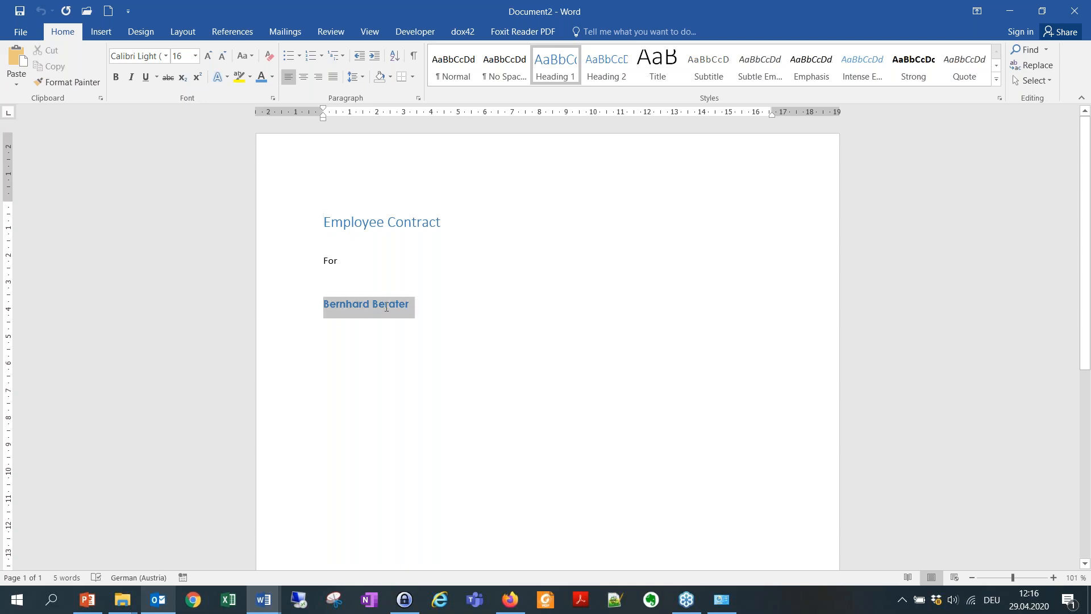
left_click(721, 293)
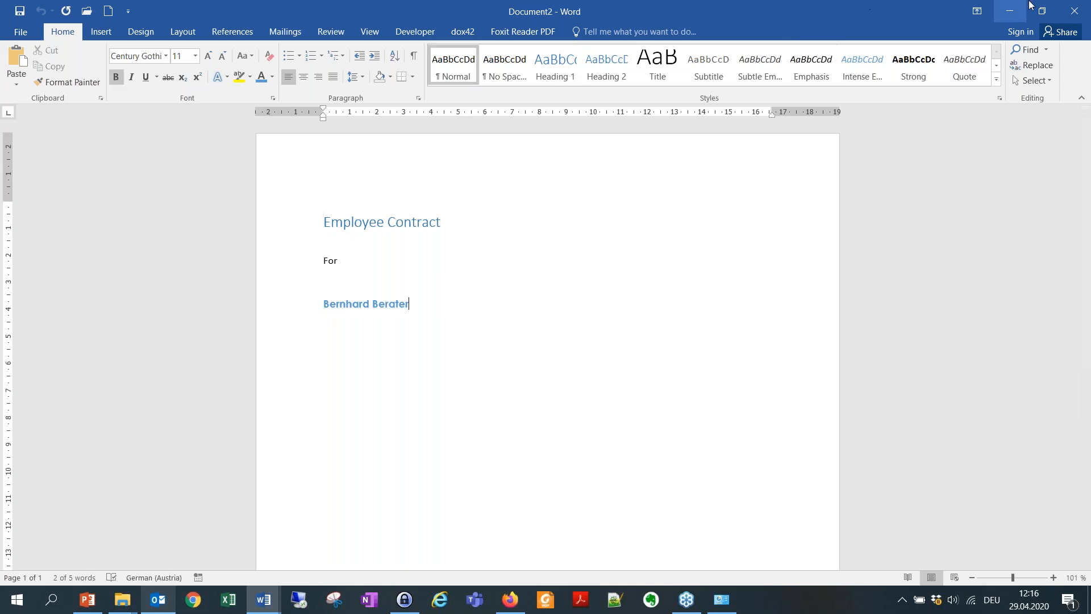
left_click(1078, 11)
Discard the test document and start a new black-text line below the name fields.
left_click(547, 327)
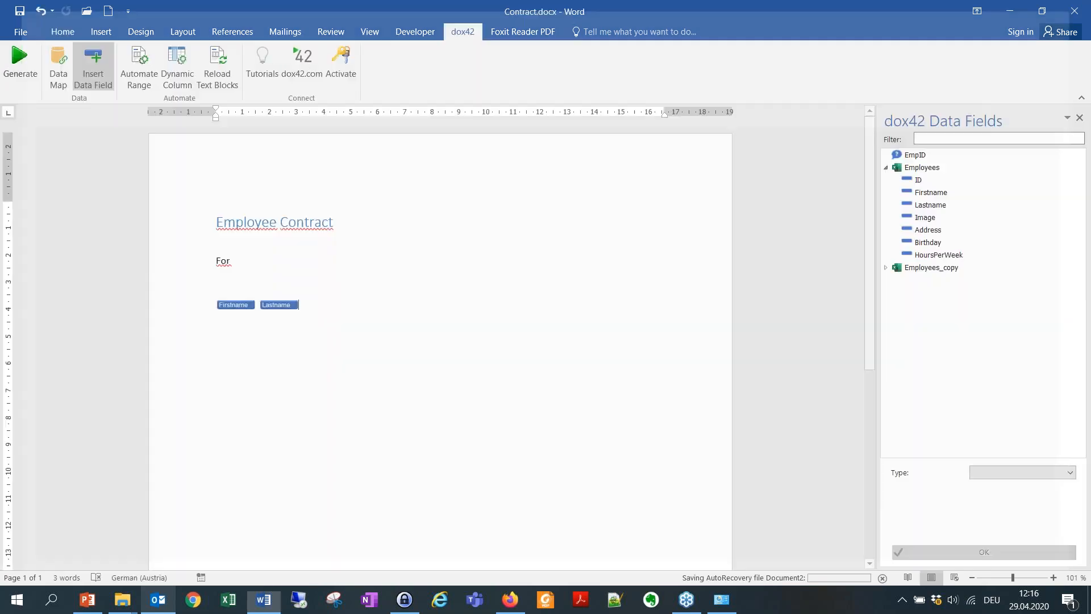
left_click(236, 305)
left_click(310, 306)
key("Return")
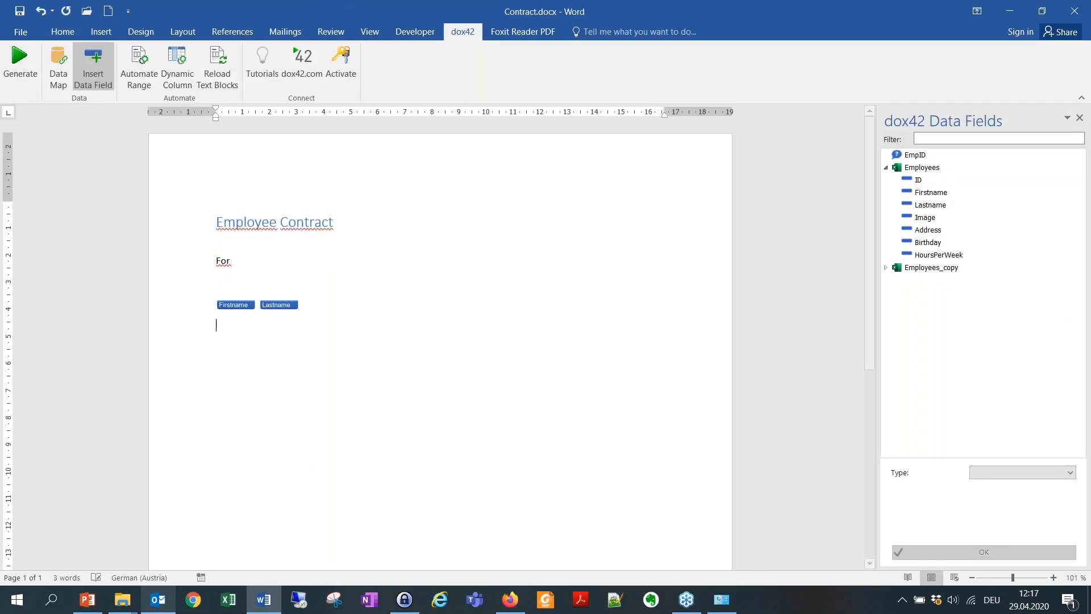
left_click(73, 33)
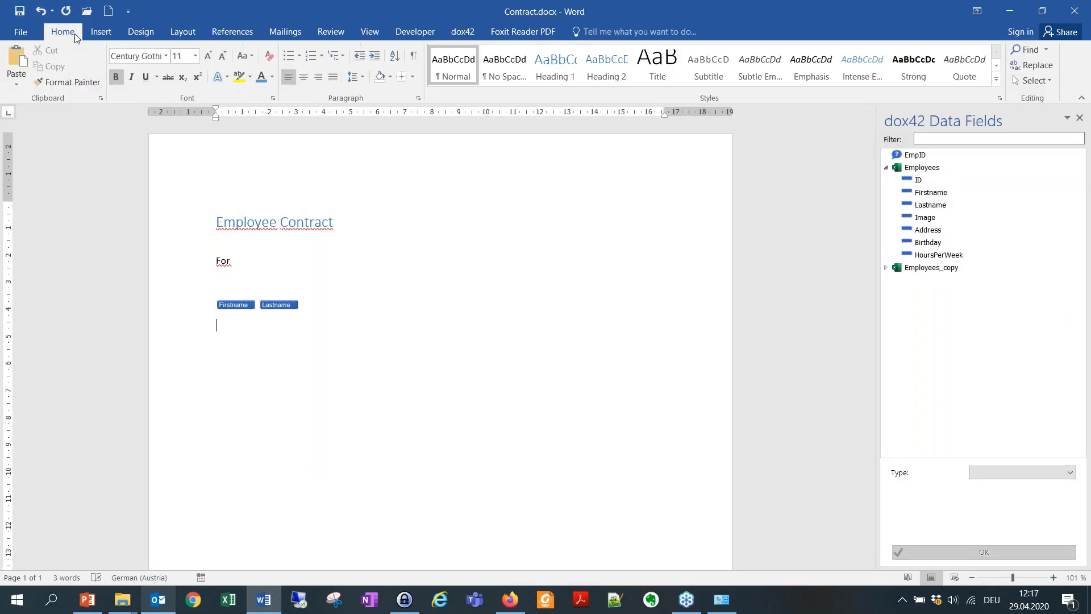
left_click(273, 77)
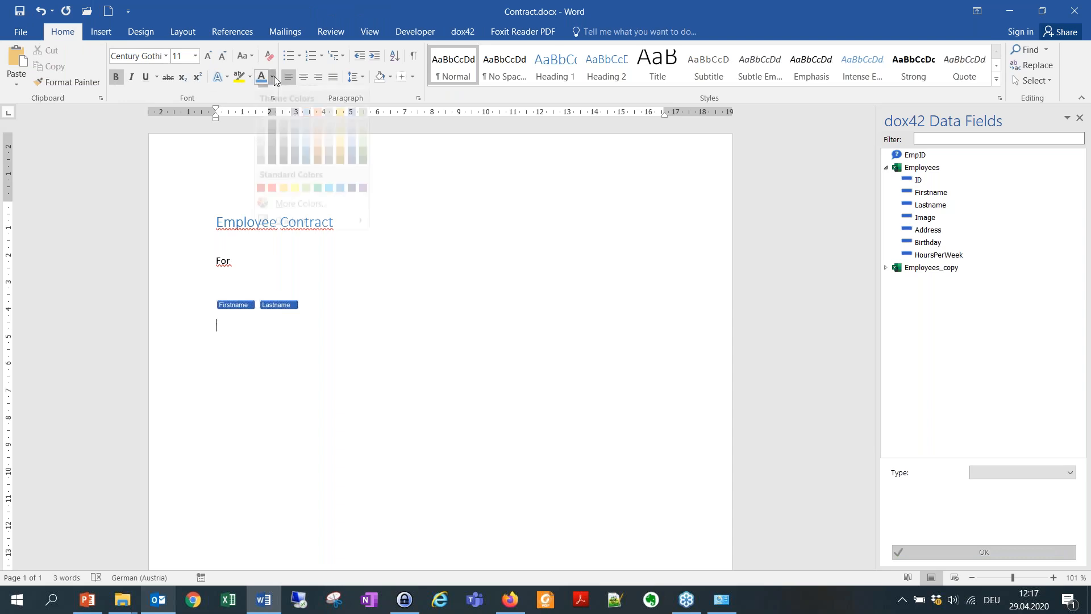
left_click(272, 121)
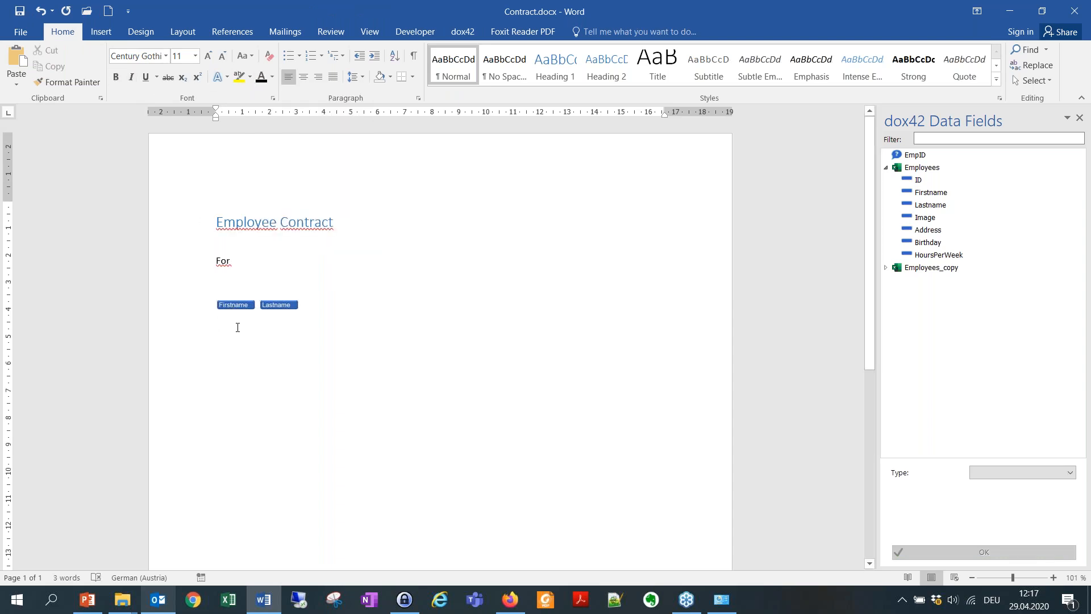
Insert the Address and Birthday data fields on separate lines.
double_click(933, 231)
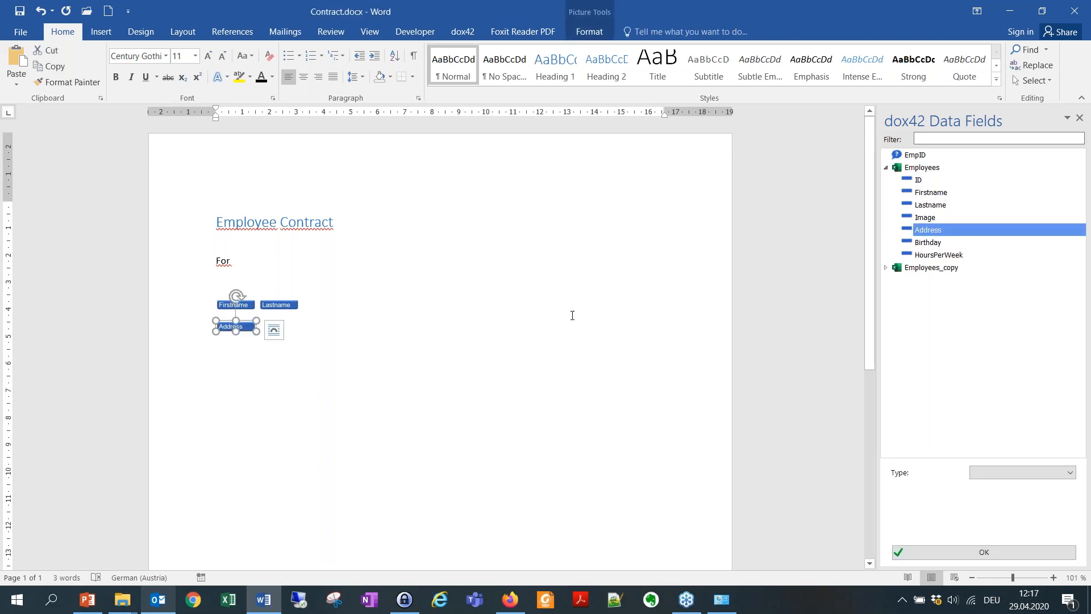
left_click(539, 322)
key("Return")
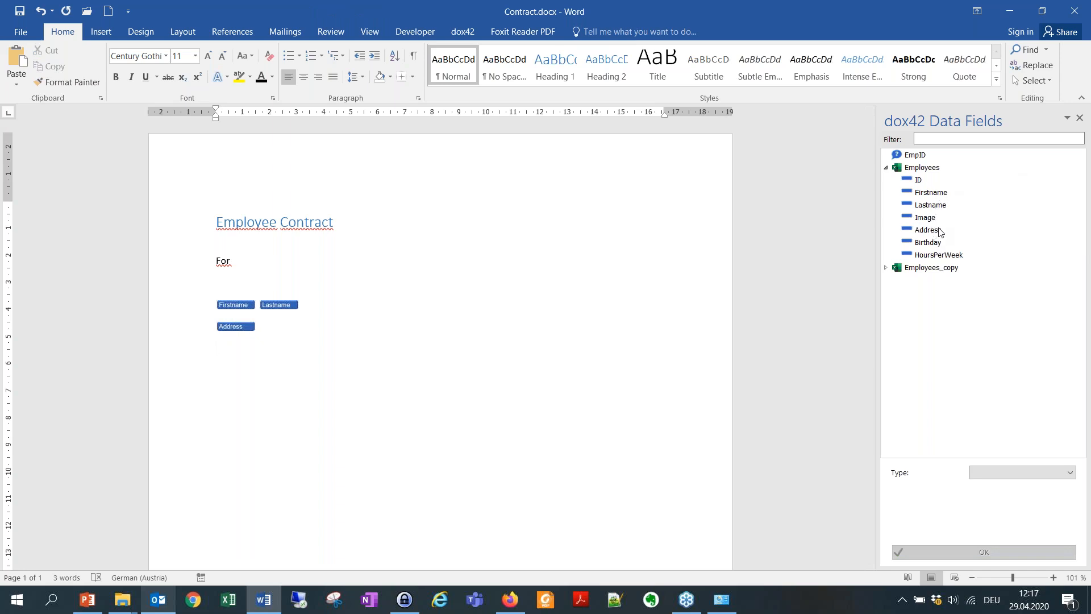
double_click(931, 246)
left_click(480, 324)
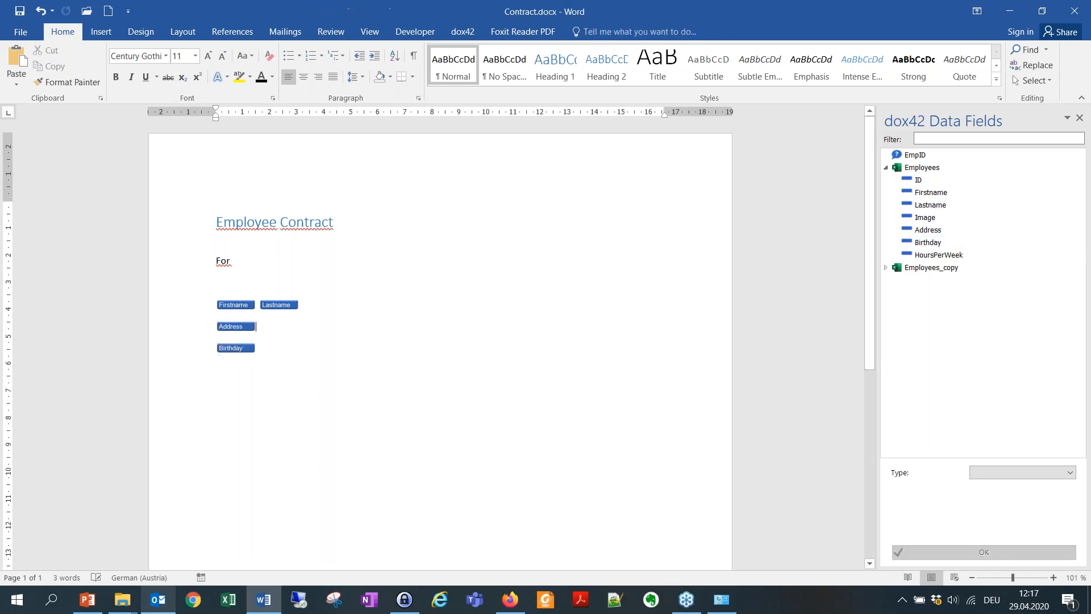
Add five paragraphs of =rand() sample text below the Birthday line.
left_click(363, 348)
key("Return")
key("Return")
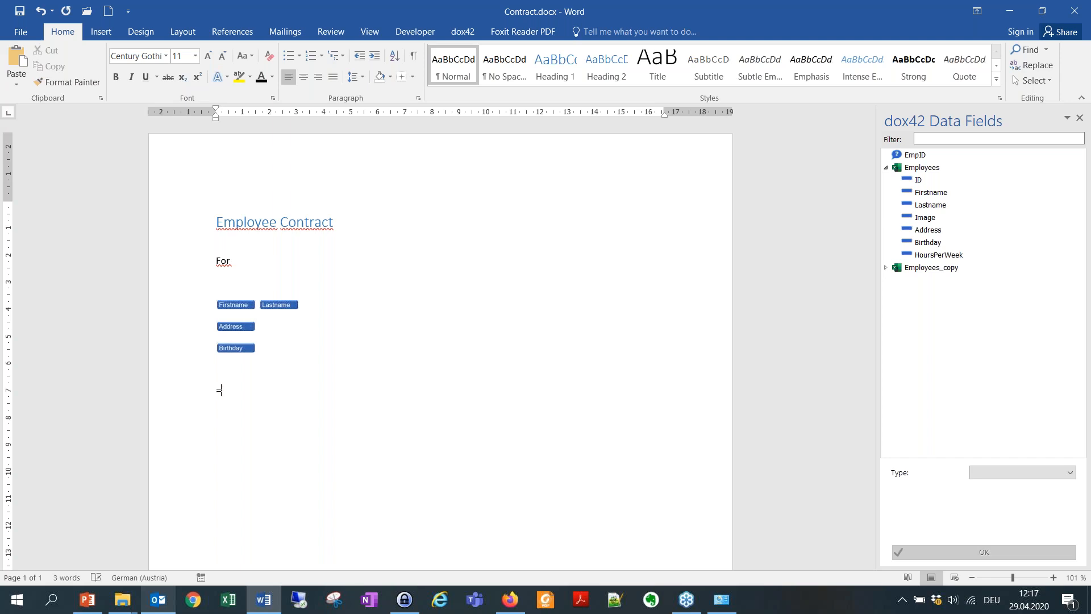
type("=rand()")
key("Return")
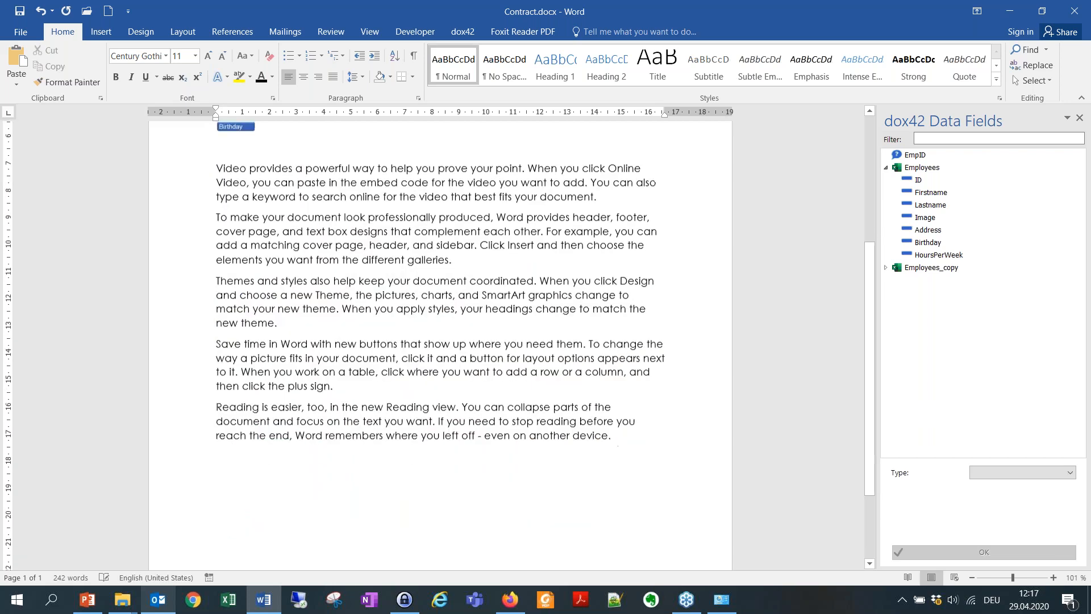
scroll(398, 353, "up", 7)
Set the Birthday data field's type to Datetime and apply it.
left_click(239, 348)
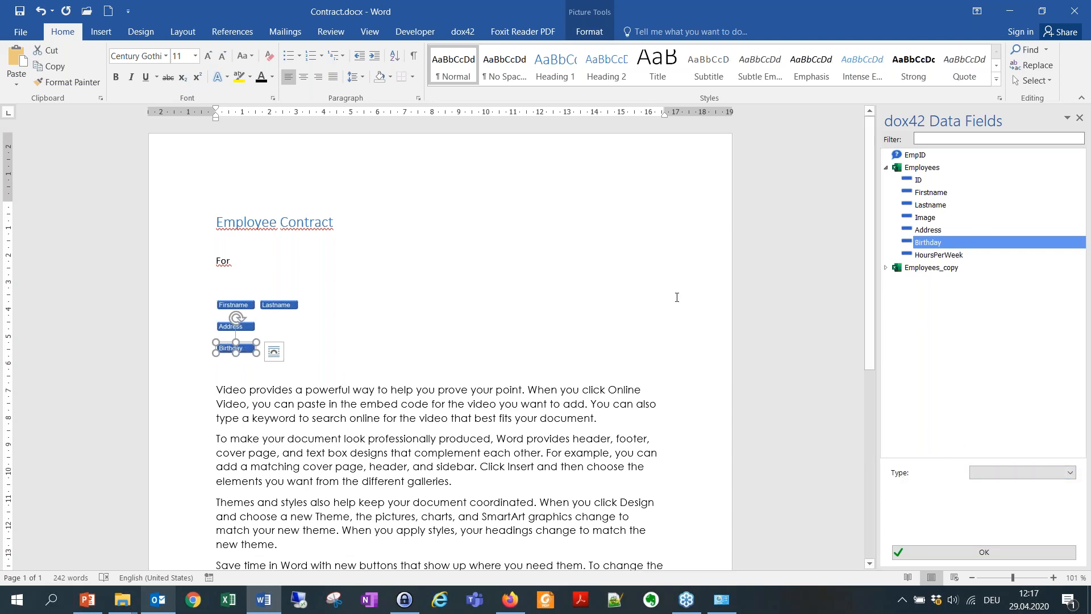
left_click(1023, 473)
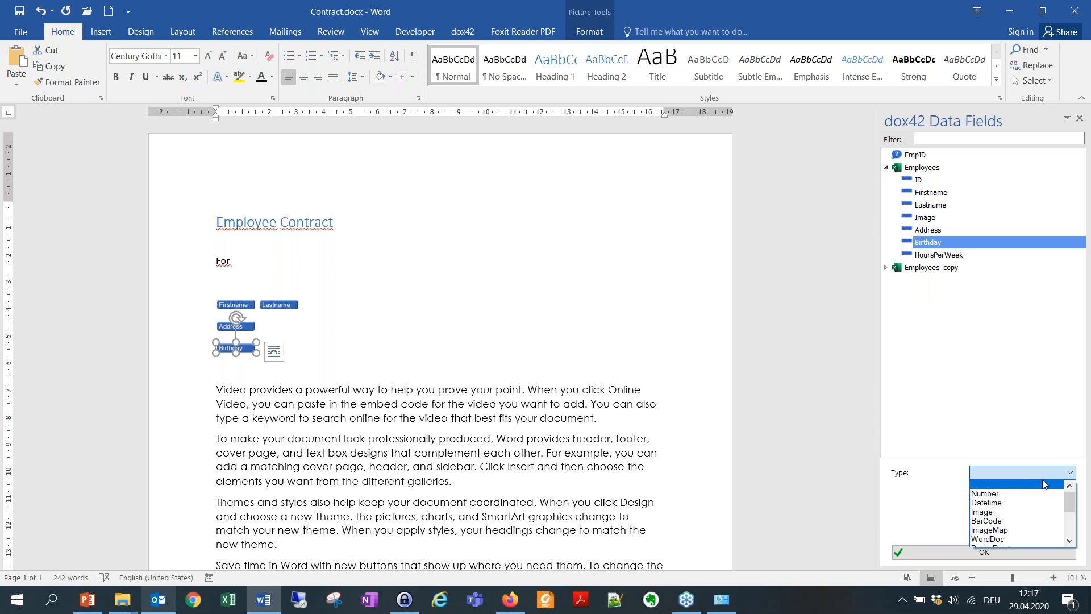
left_click(1004, 504)
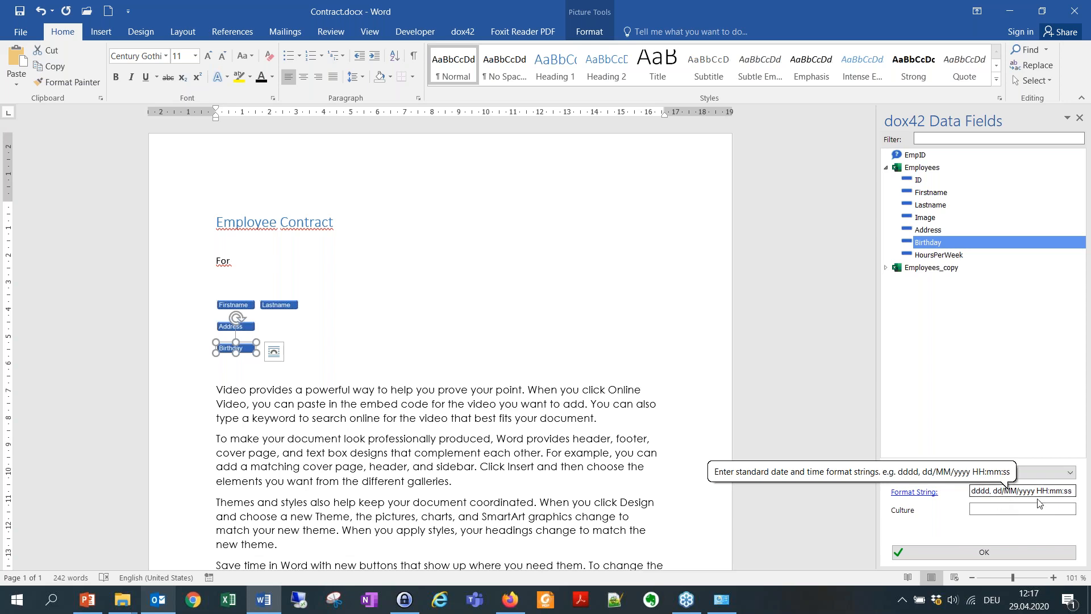
left_click(1001, 552)
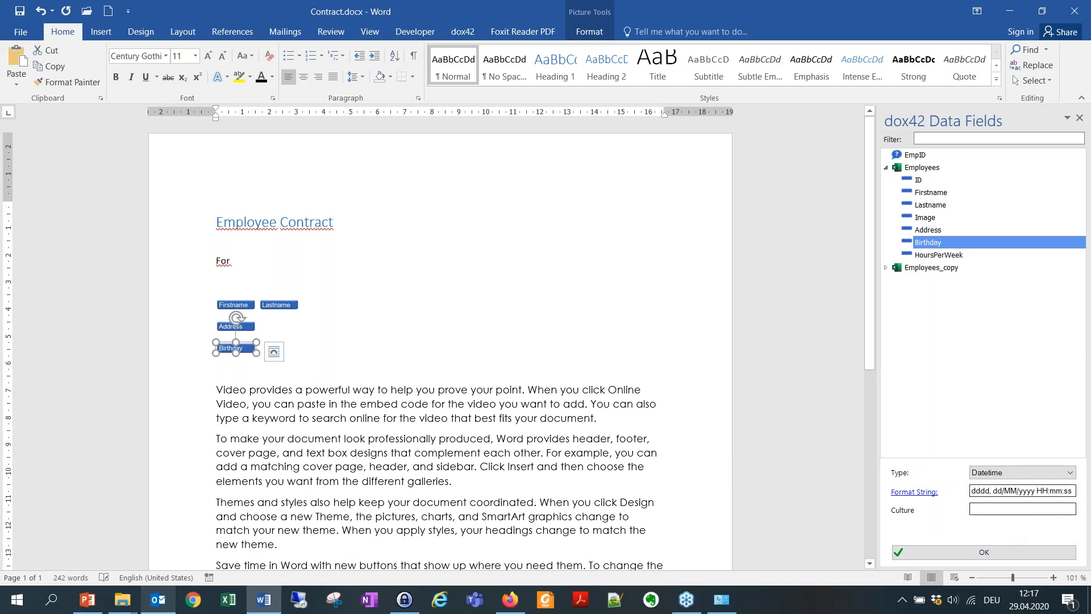
left_click(463, 34)
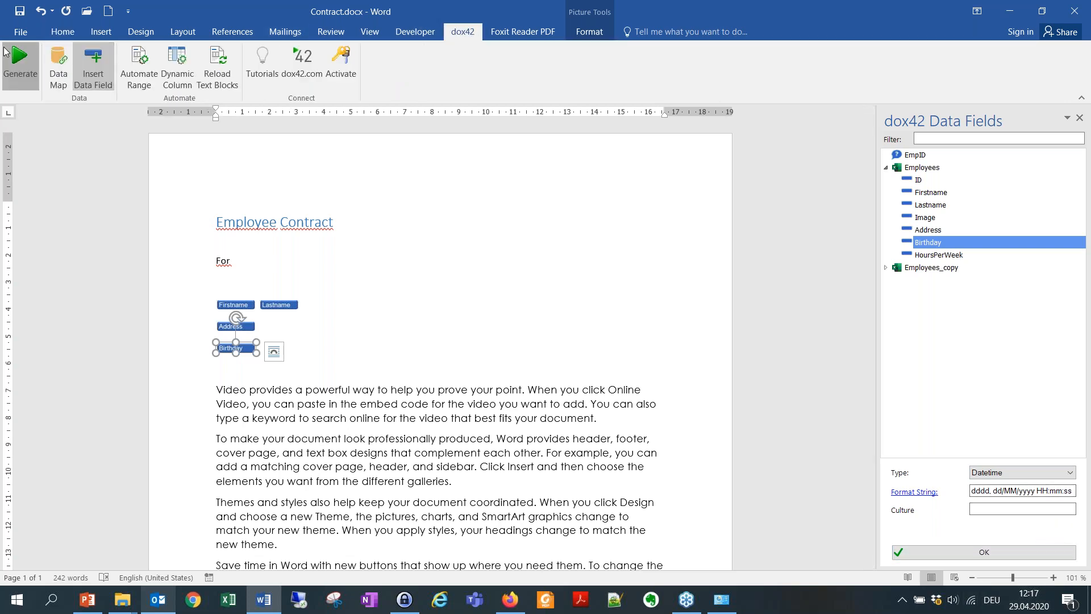
left_click(20, 62)
left_click(574, 347)
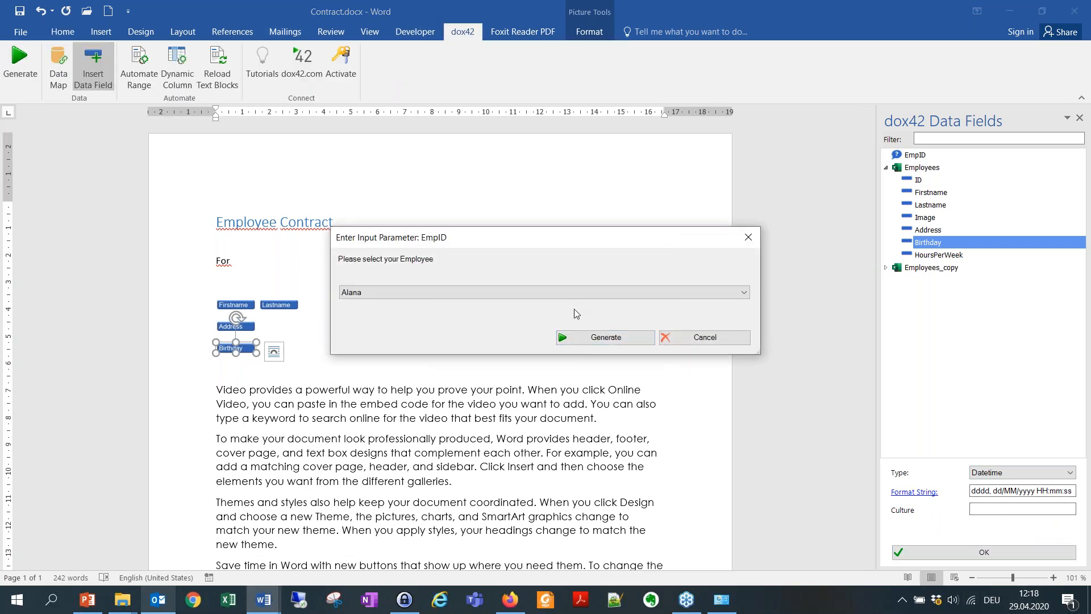
left_click(606, 338)
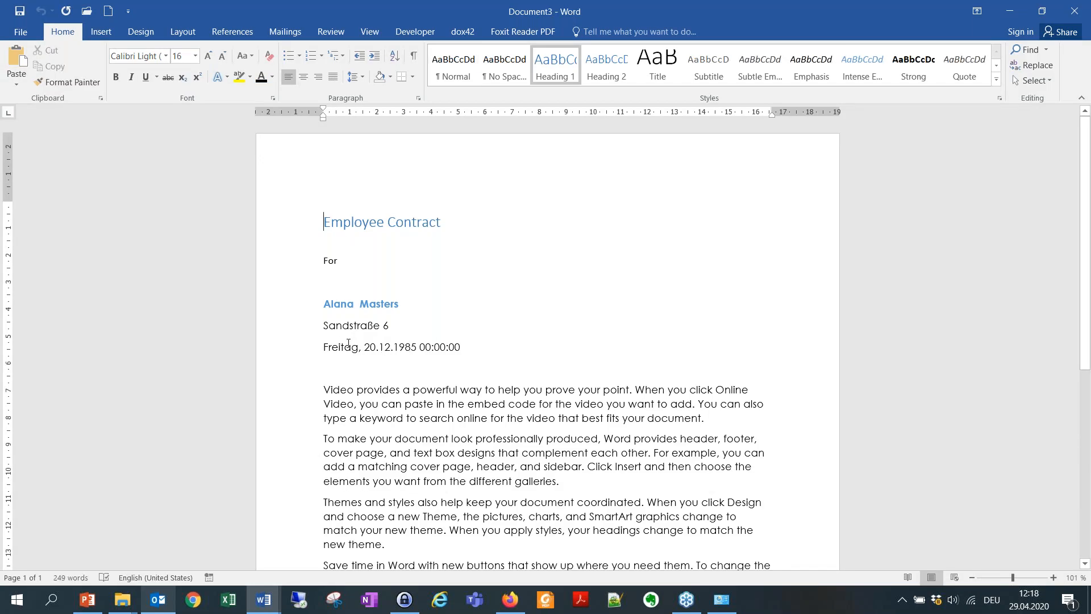
left_click_drag(325, 342, 420, 353)
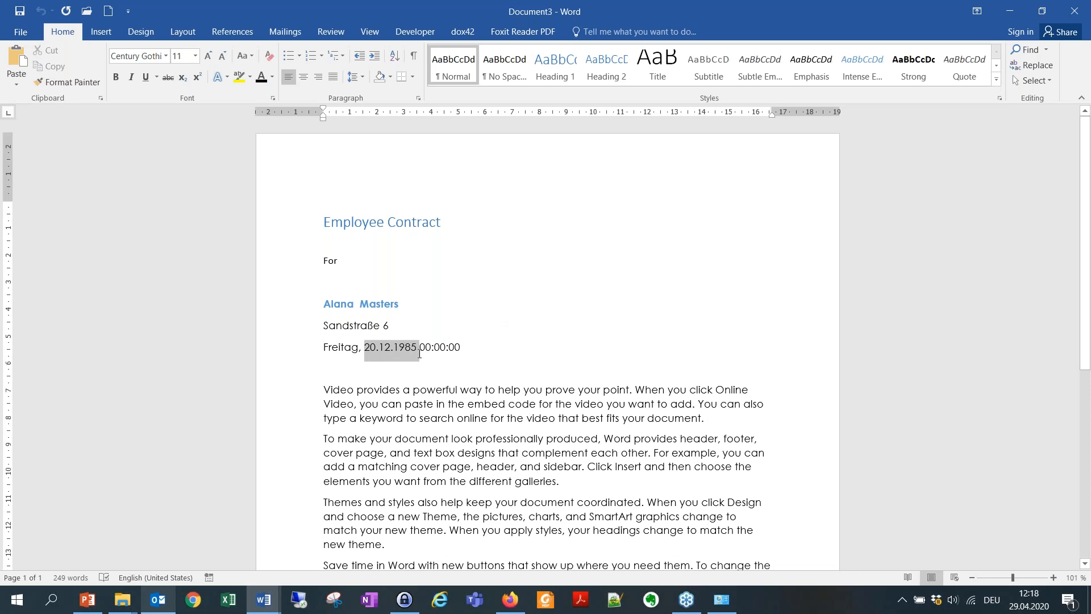
left_click(406, 346)
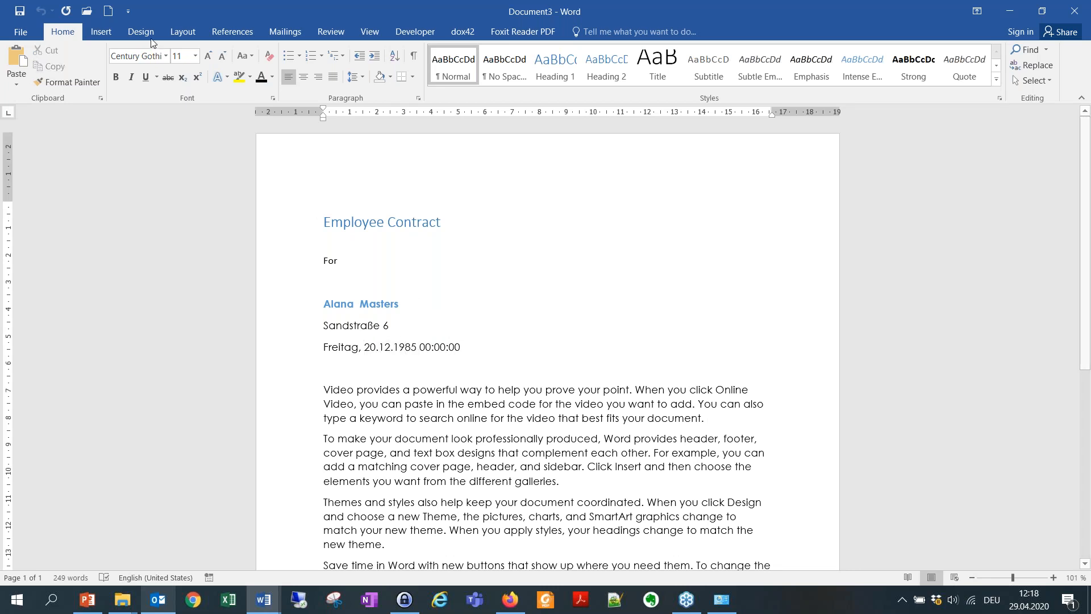
left_click(1074, 11)
left_click(538, 333)
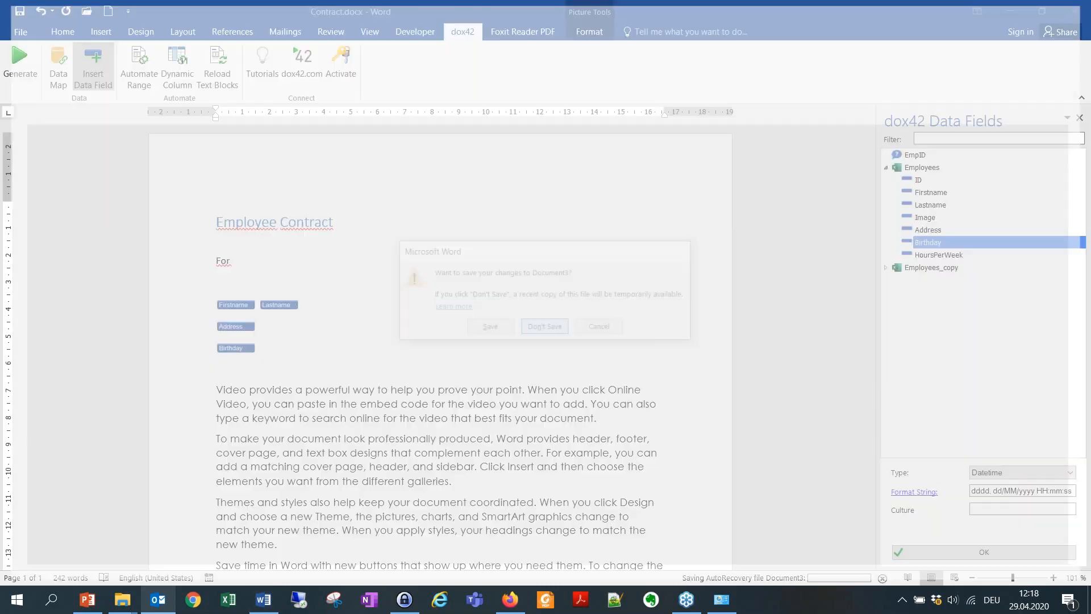
Trim the Birthday format string to dd/MM/yyyy, removing weekday and time, and apply it.
left_click(991, 491)
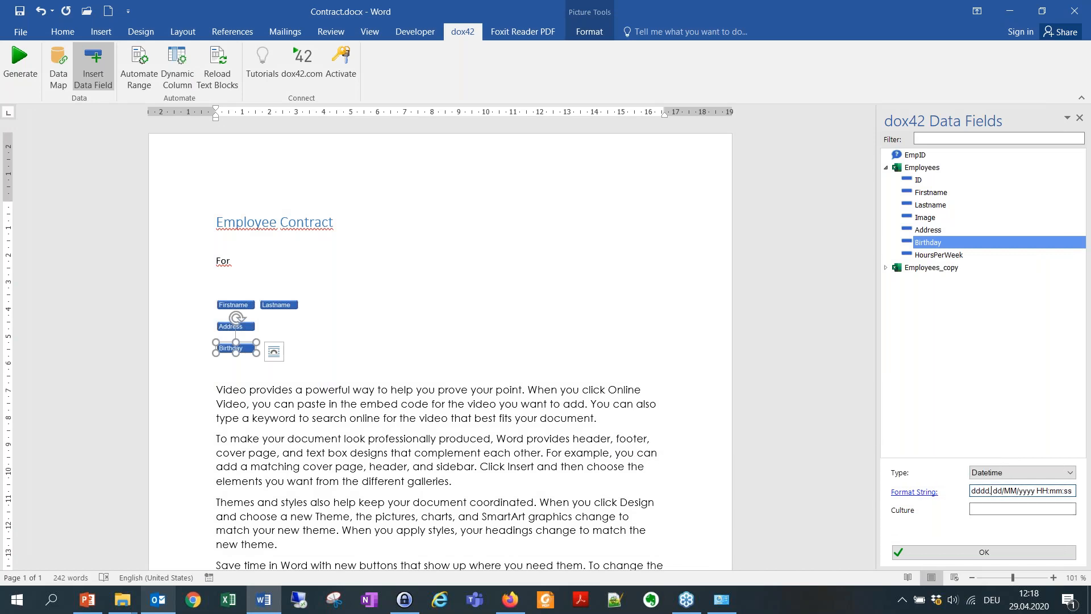
key("BackSpace")
key("BackSpace")
key("BackSpace")
key("BackSpace")
key("BackSpace")
key("BackSpace")
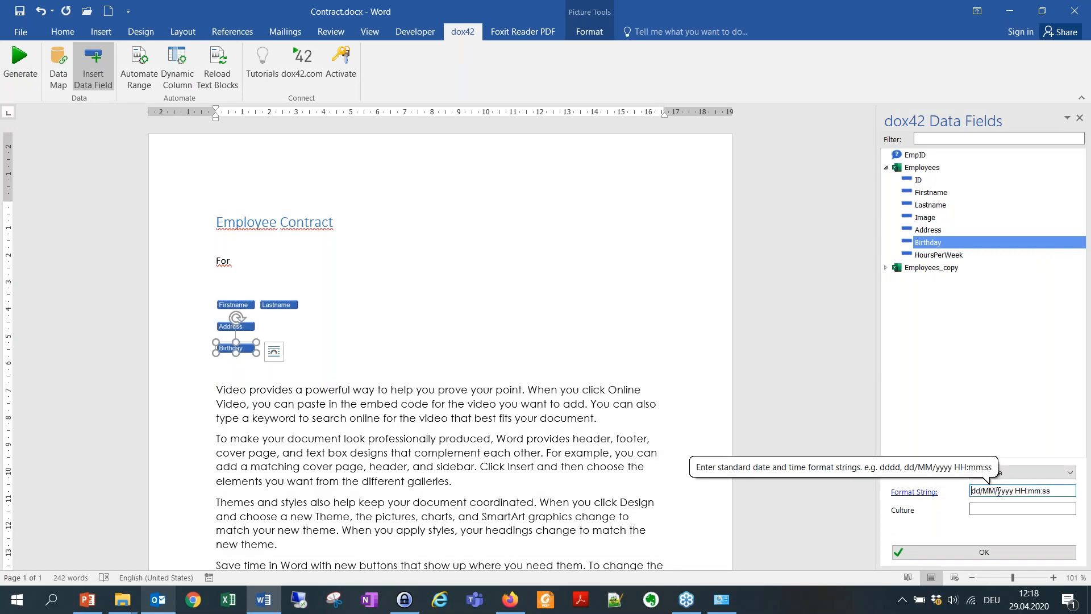
left_click_drag(1061, 487, 1016, 487)
key("BackSpace")
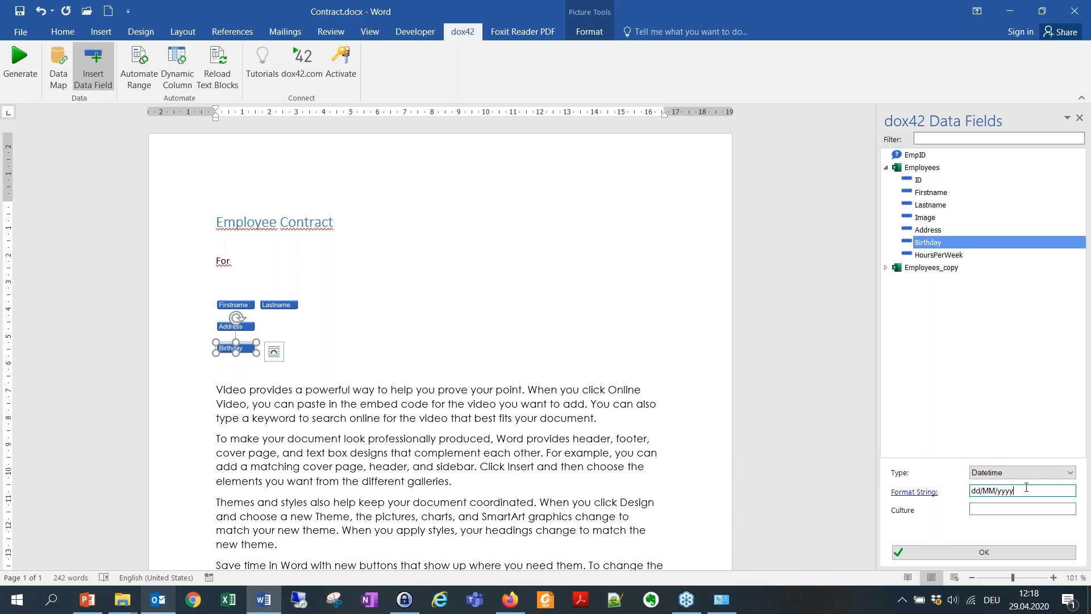
left_click(989, 507)
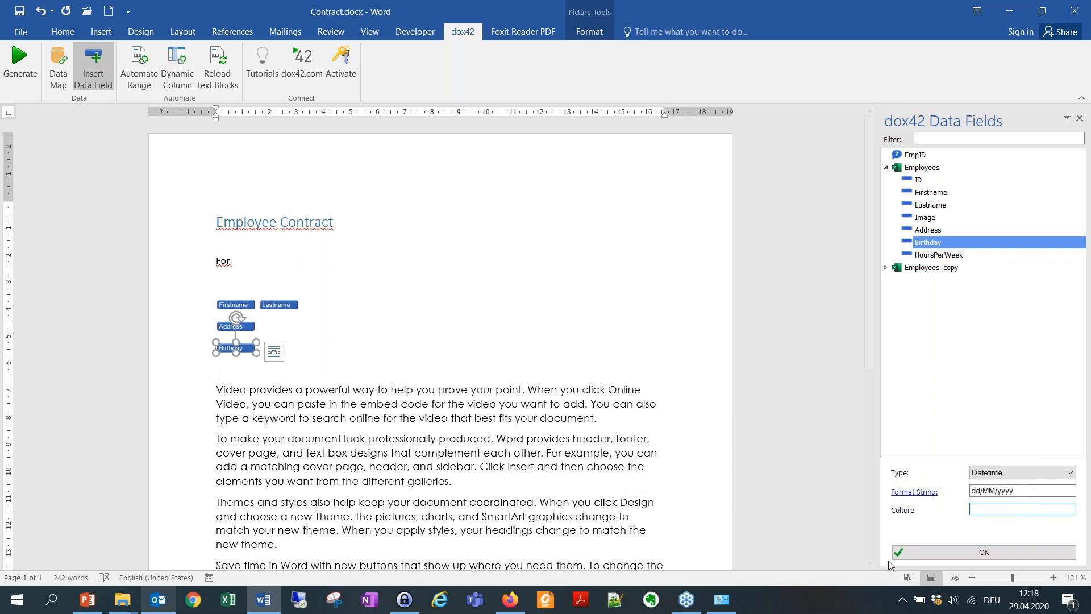
left_click(964, 554)
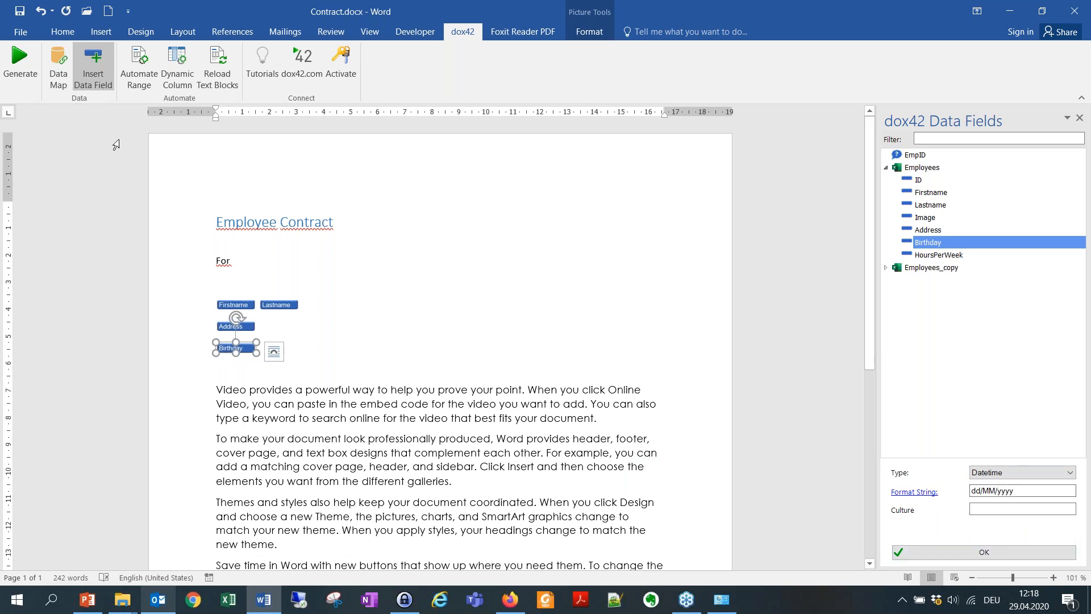
left_click(20, 59)
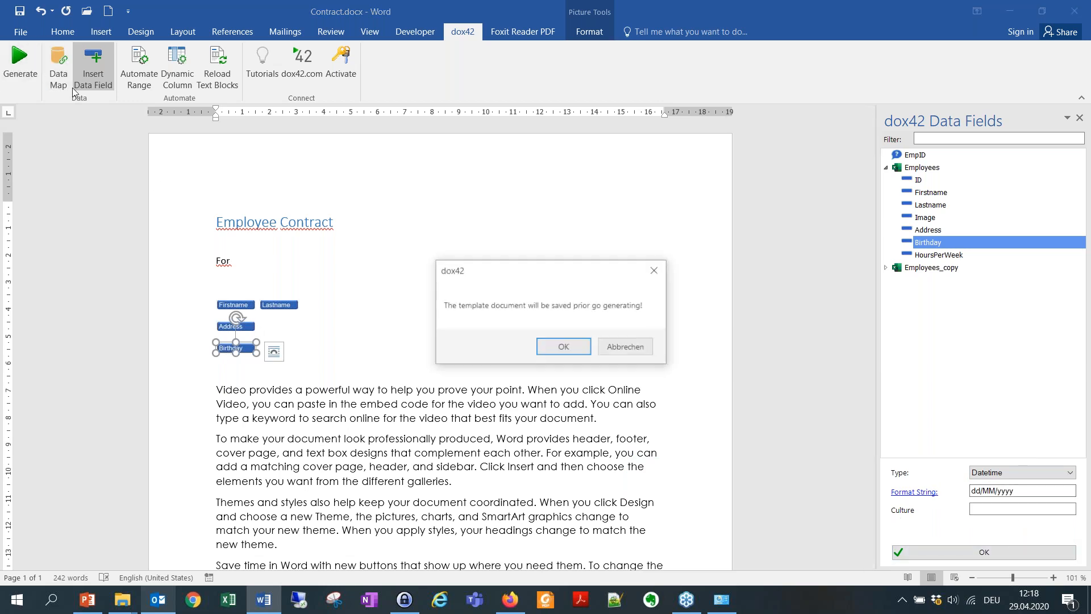
left_click(563, 347)
left_click(485, 294)
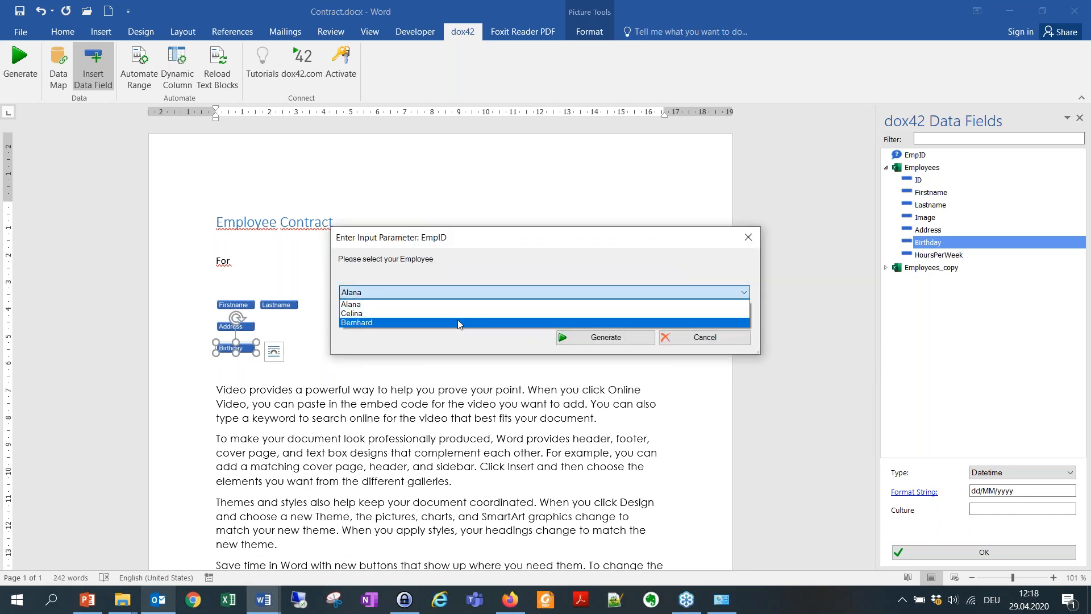
left_click(458, 313)
left_click(594, 338)
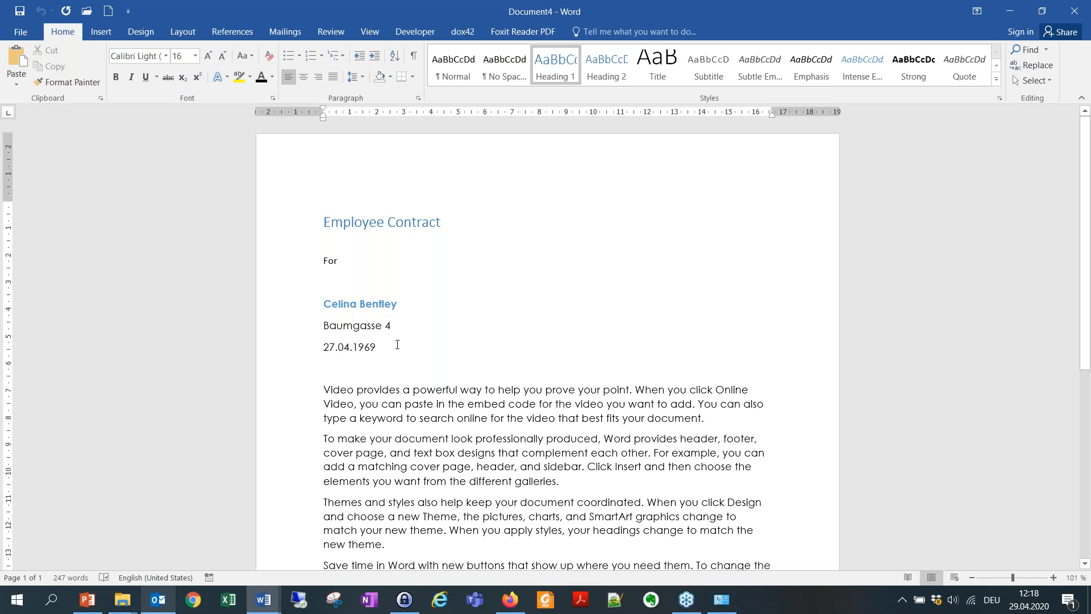
left_click(1074, 11)
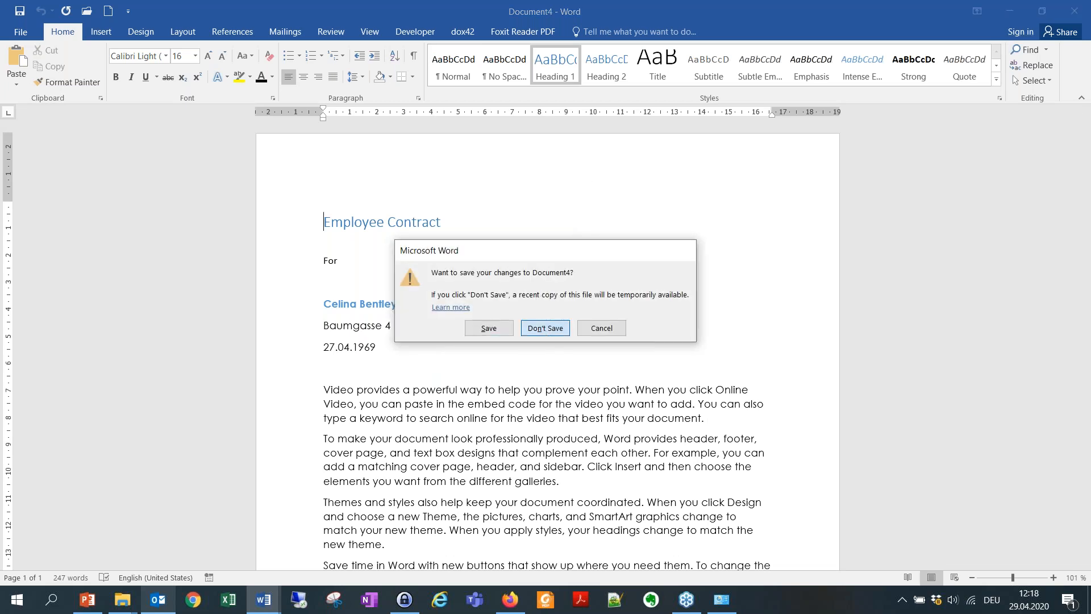
left_click(546, 328)
Change the Birthday format to MM/dd/yyyy with culture DE => EN.
left_click(1024, 493)
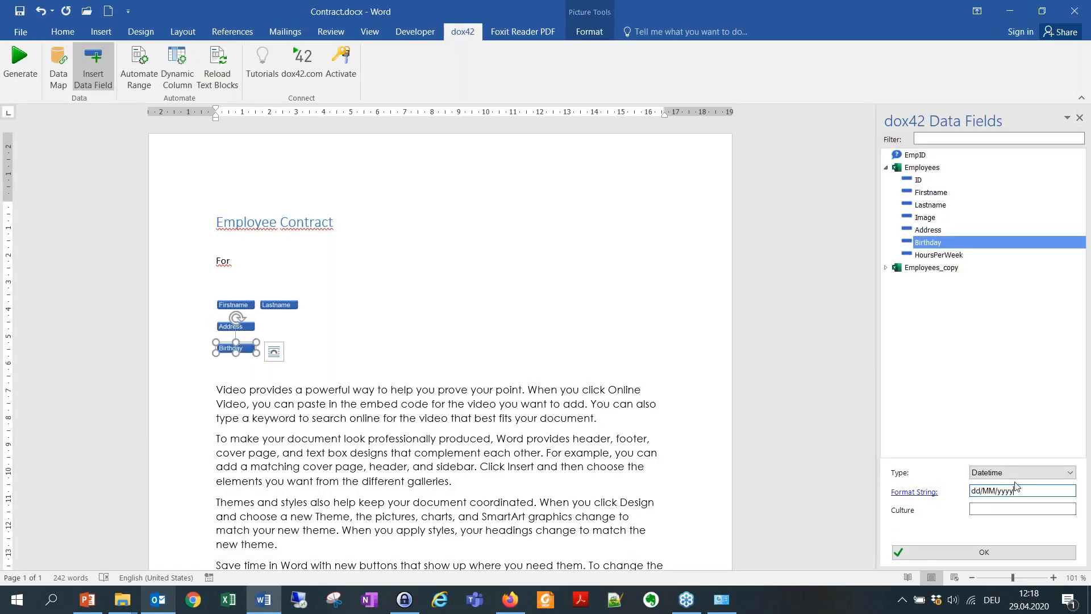
key("BackSpace")
key("BackSpace")
type("MM")
key("Delete")
key("BackSpace")
type("dd")
left_click(992, 510)
type("D")
left_click(984, 552)
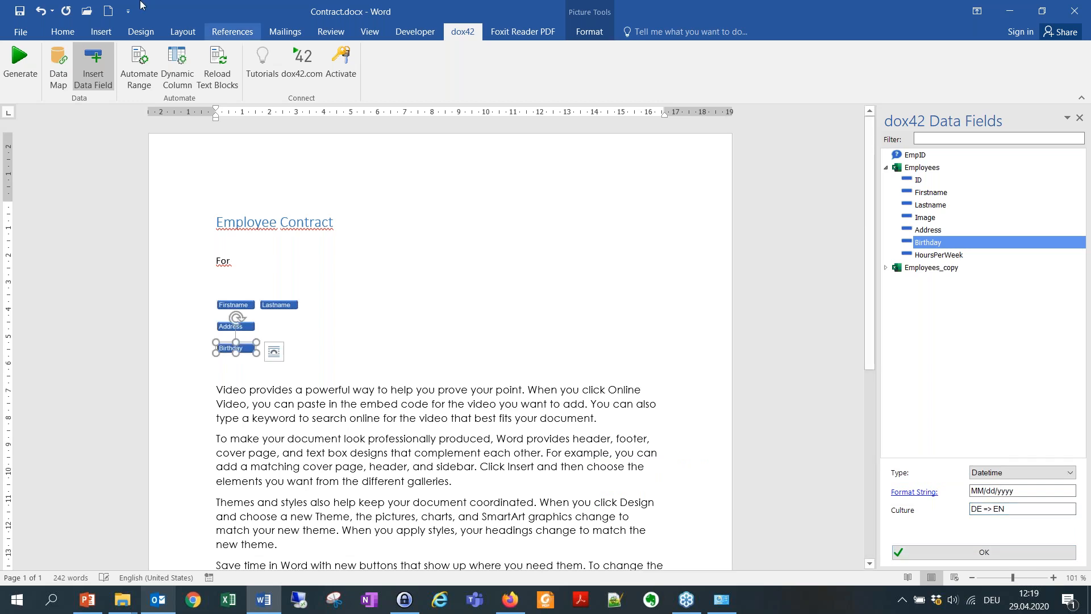
left_click(19, 59)
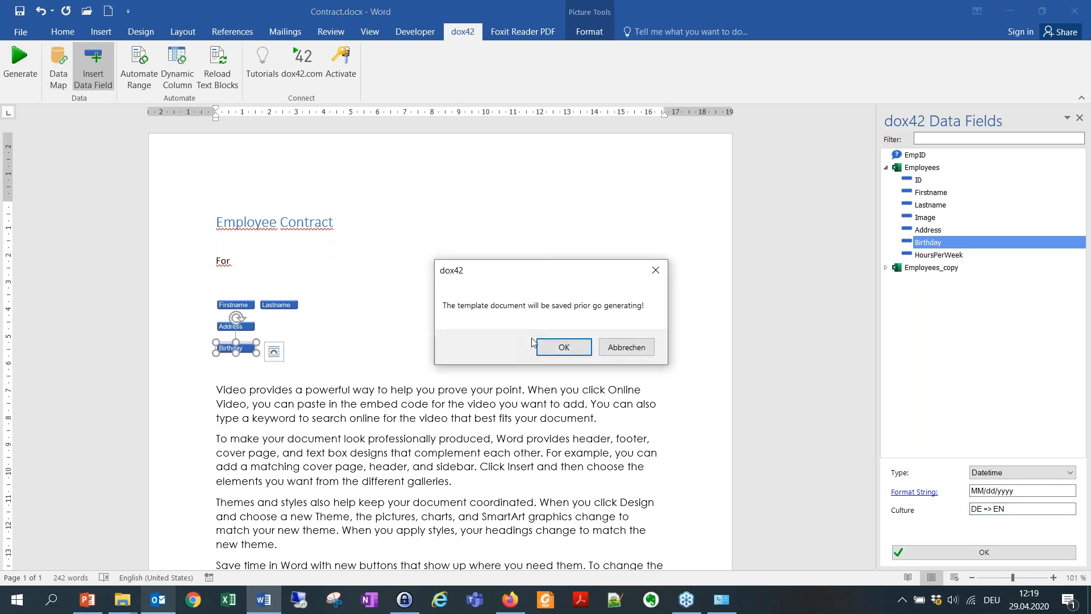
left_click(564, 347)
left_click(605, 336)
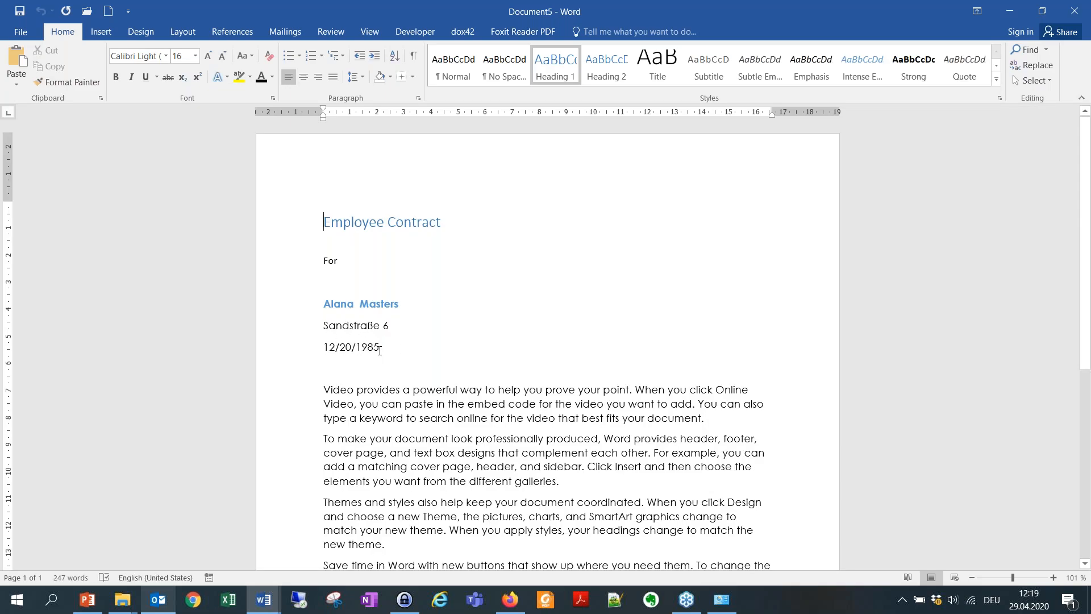
left_click(1074, 11)
left_click(545, 328)
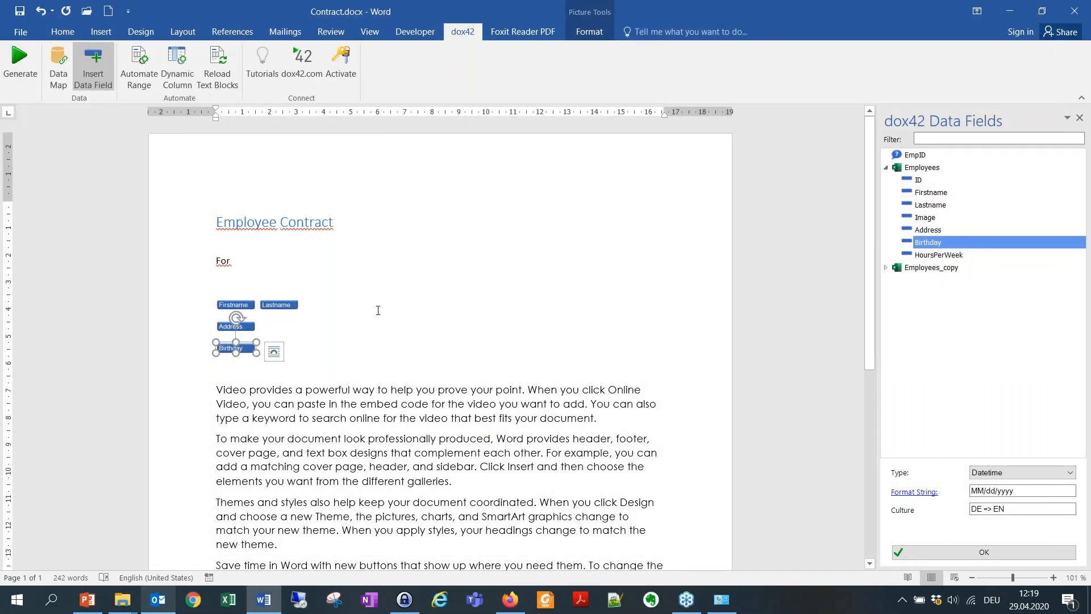
Insert the Image data field on a new line below Birthday.
left_click(309, 333)
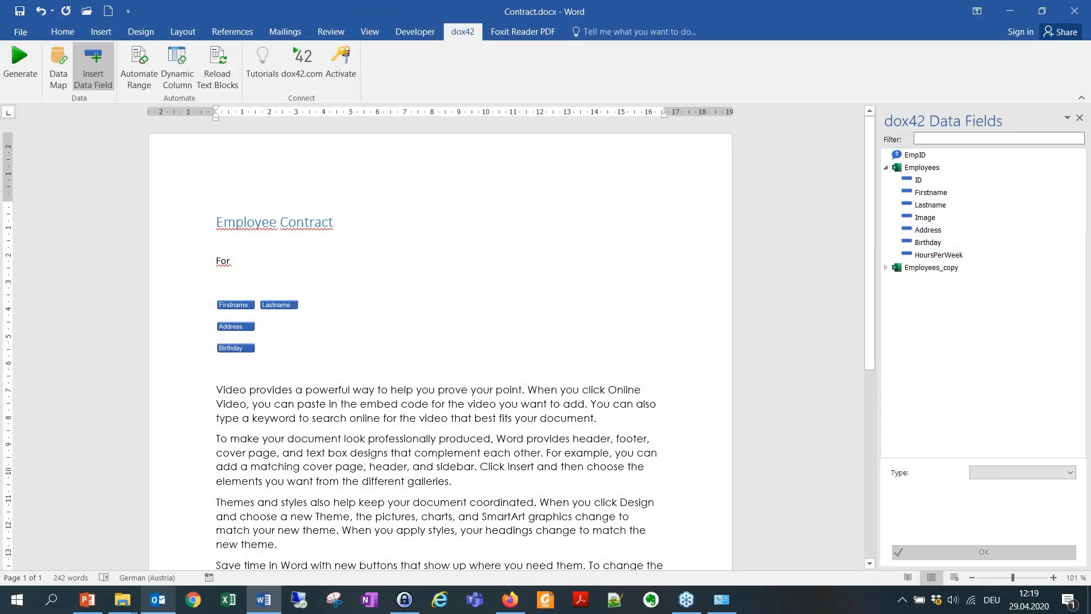
key("Return")
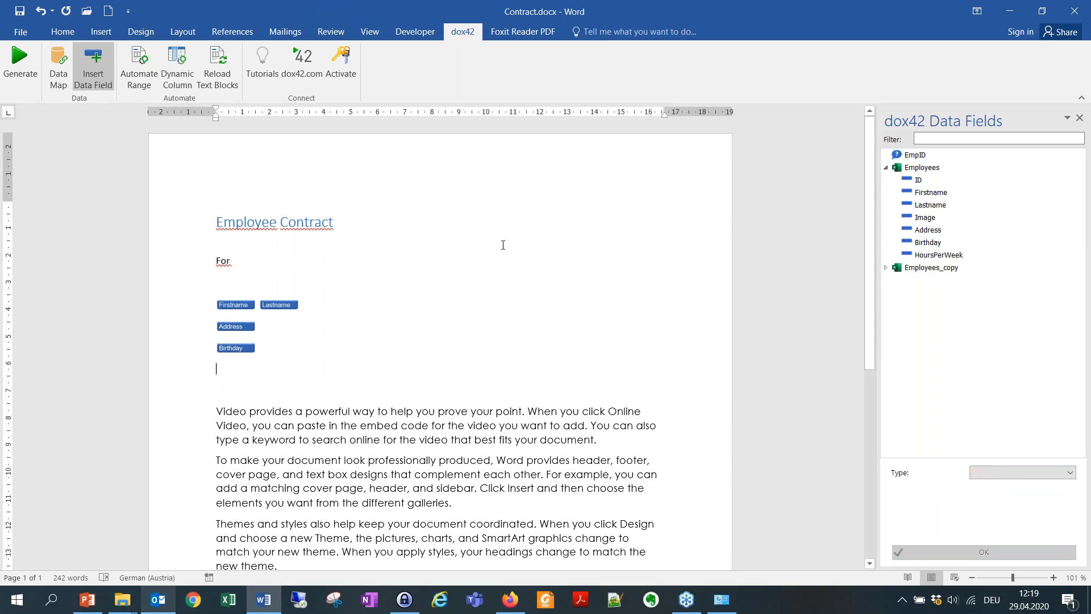
double_click(932, 219)
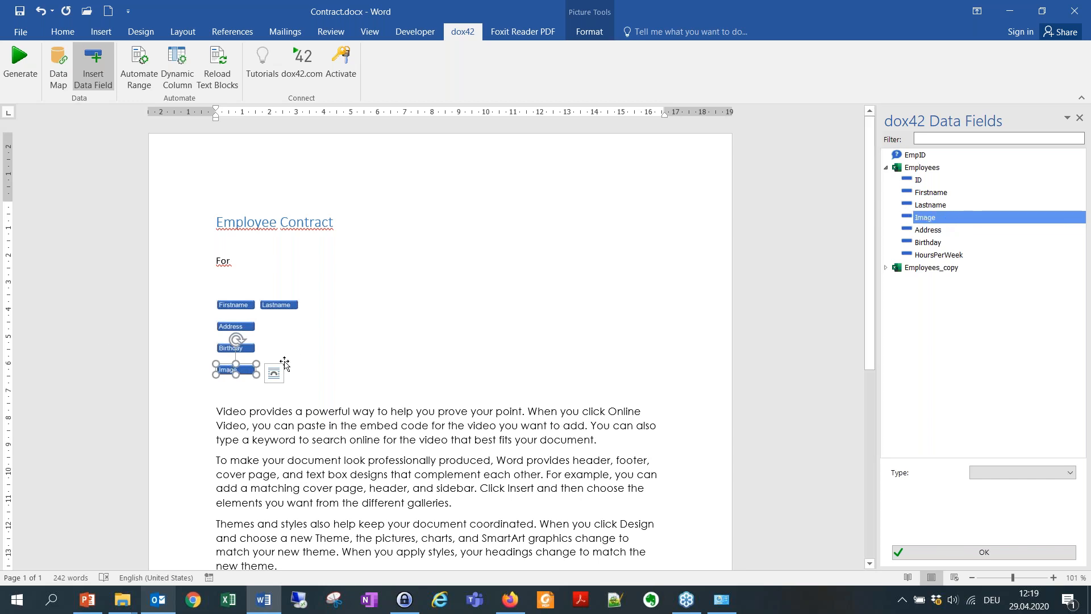
Test-generate a contract for the second employee, check the image path line, then discard it.
left_click(19, 61)
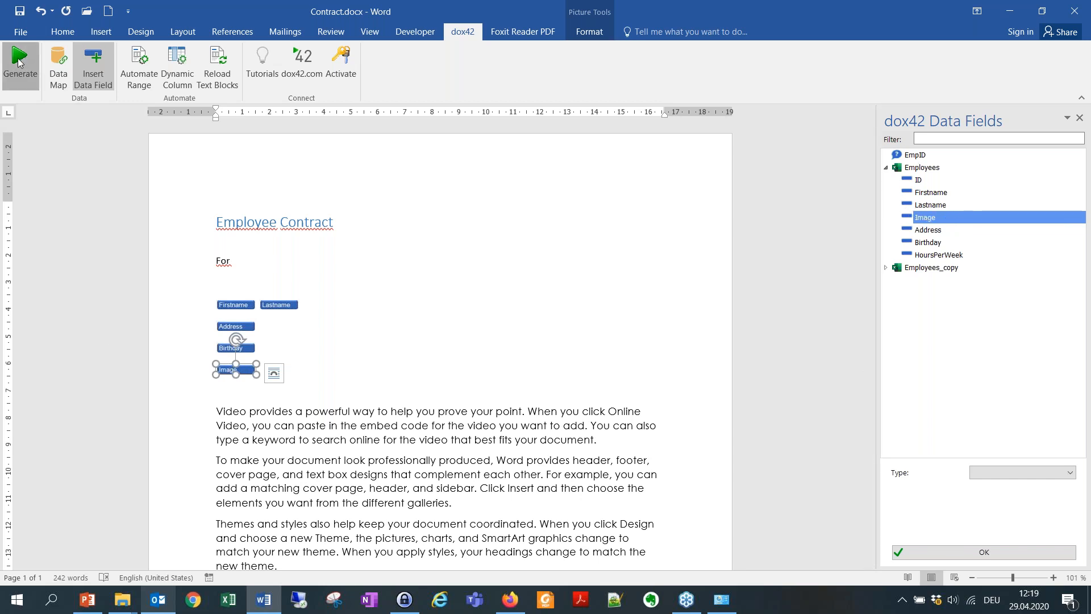
left_click(562, 341)
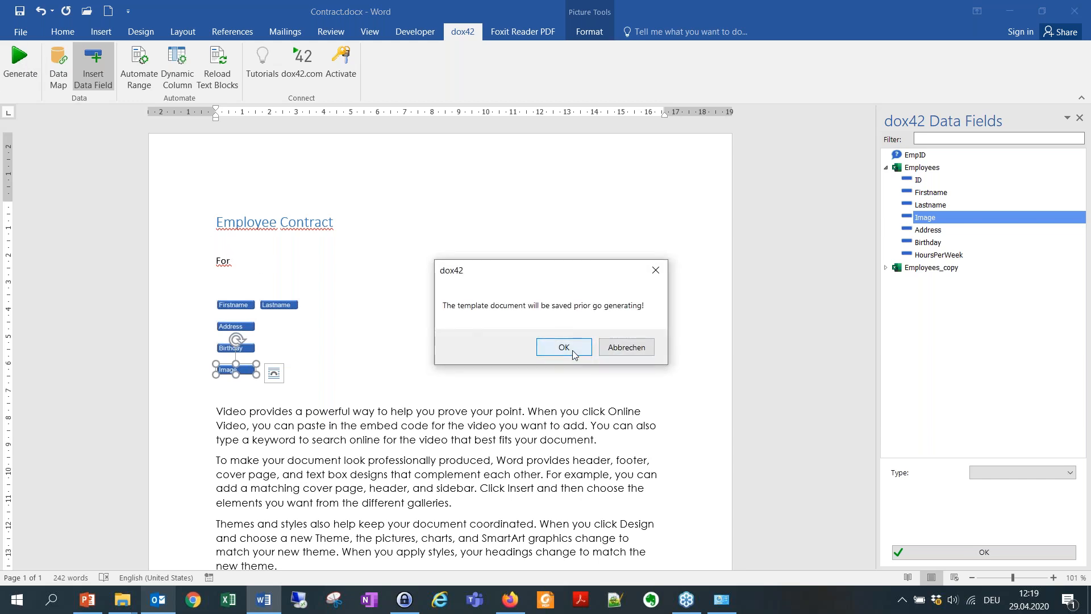
left_click(594, 292)
left_click(594, 309)
left_click(604, 337)
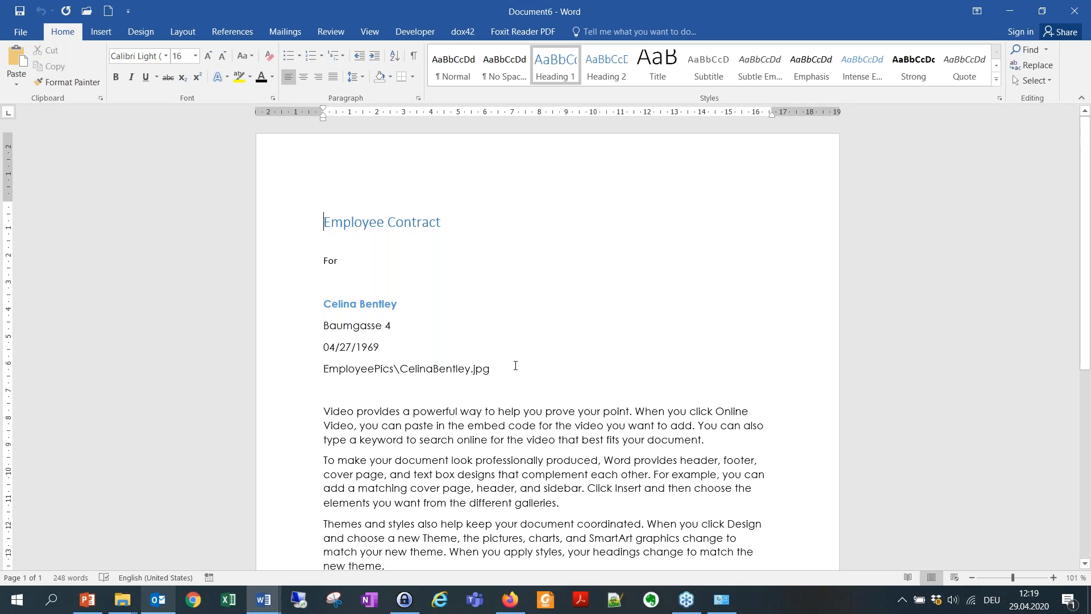
left_click_drag(486, 371, 322, 370)
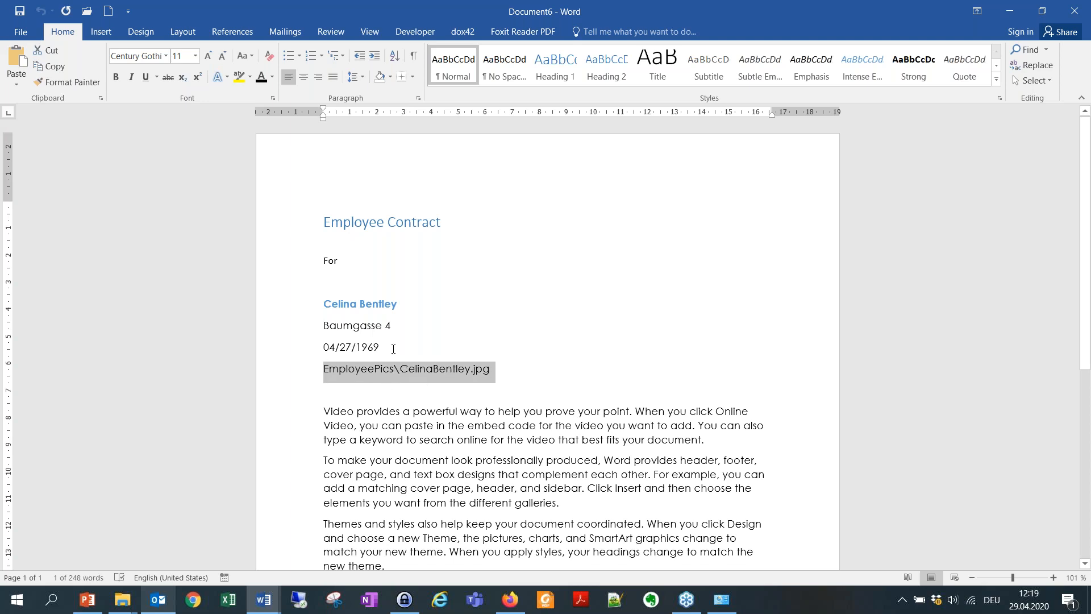
left_click(1071, 16)
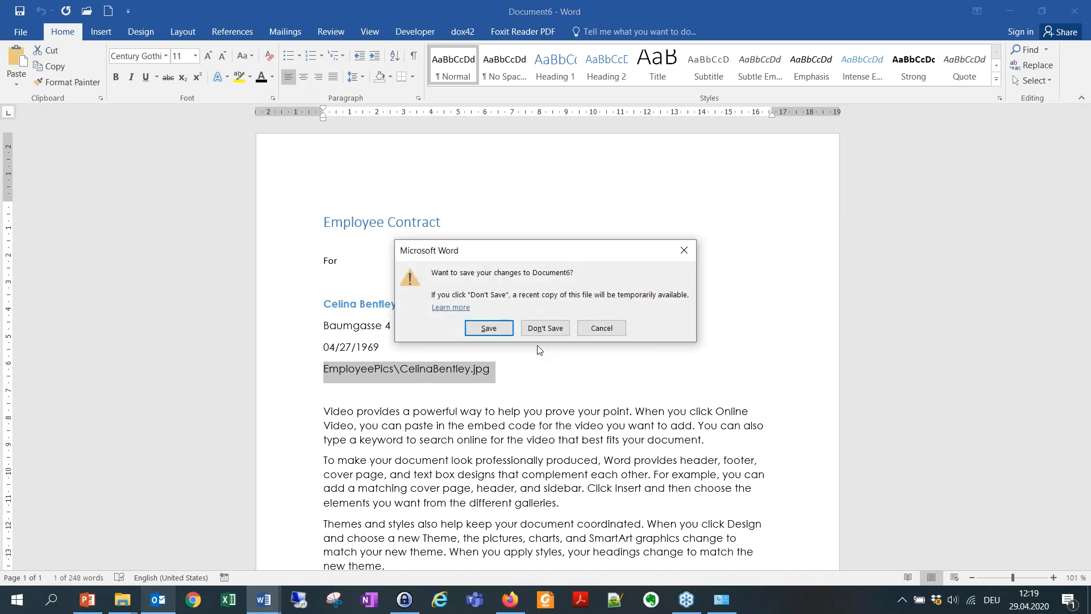
left_click(546, 329)
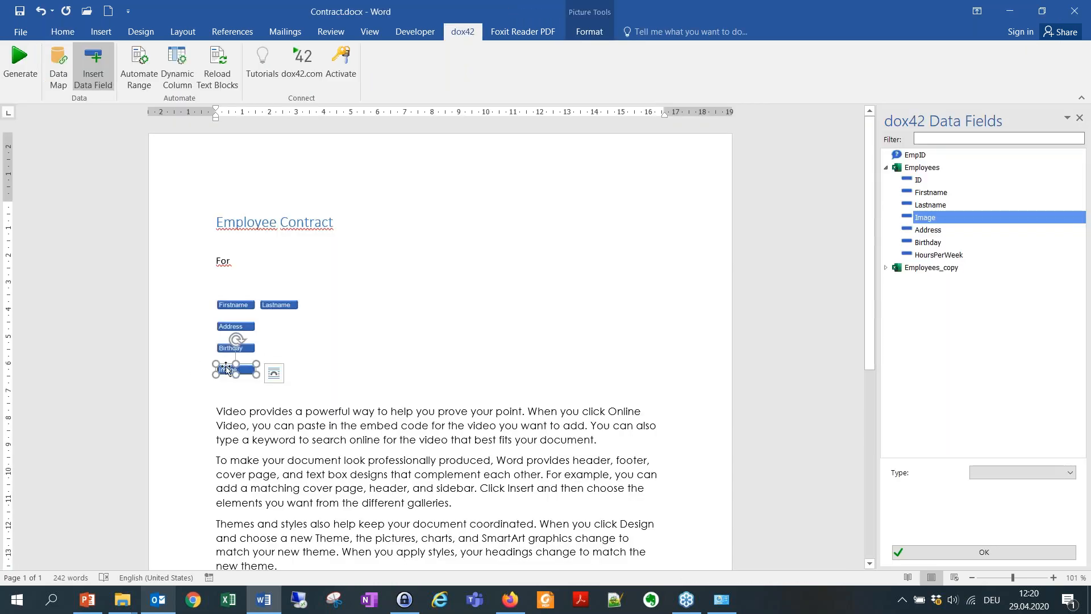
Configure the Image field as type Image, dimension 120, directory <%DocPath%>.
left_click(1017, 476)
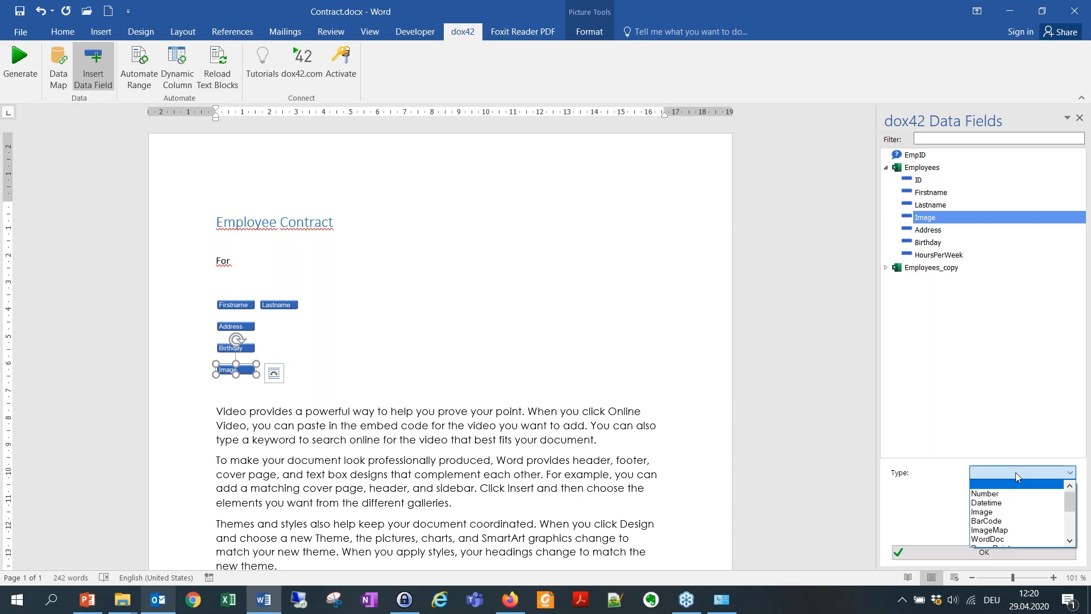
left_click(991, 514)
key("Tab")
key("BackSpace")
type("120")
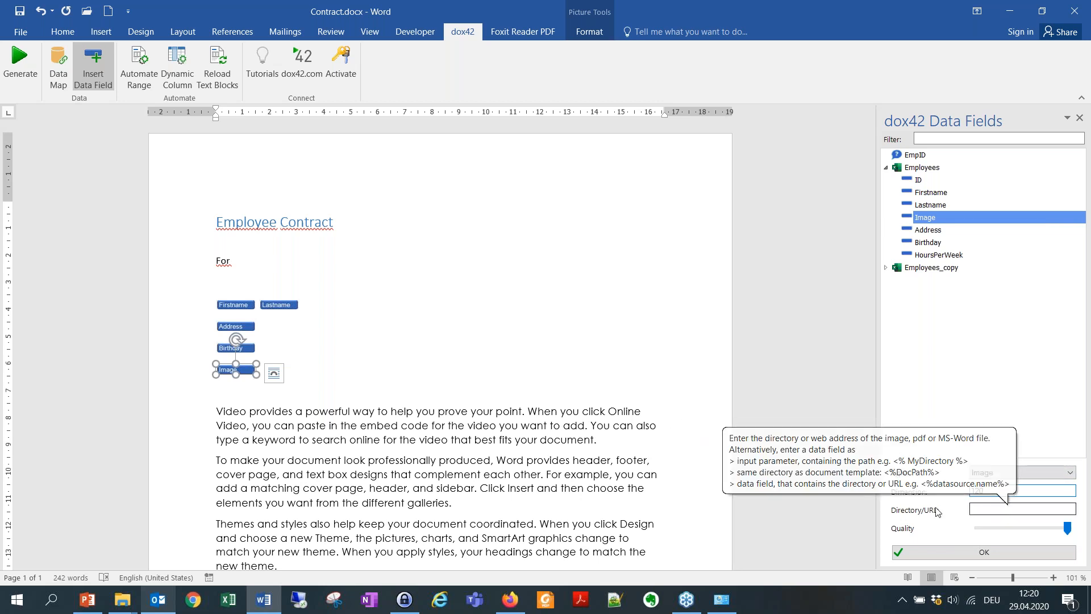
left_click(994, 509)
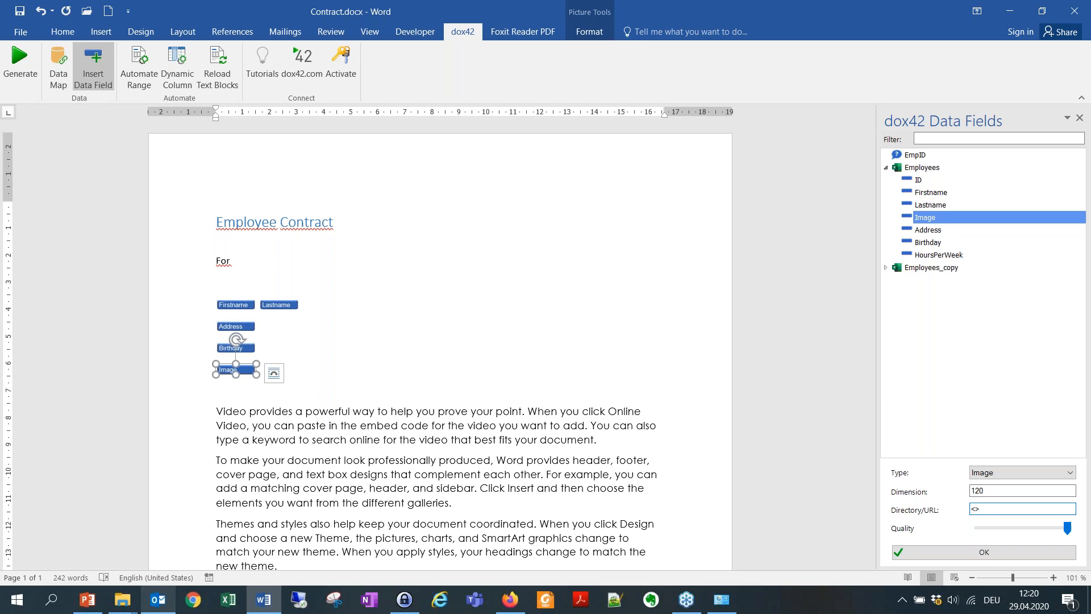
type("%%Doc")
type("Path")
left_click(985, 553)
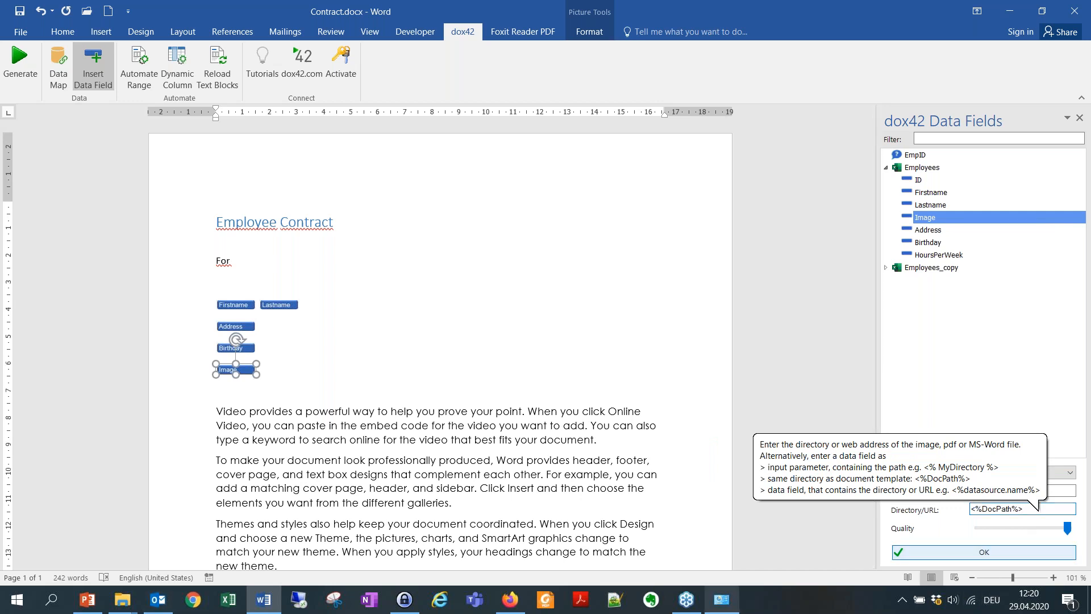
left_click(20, 62)
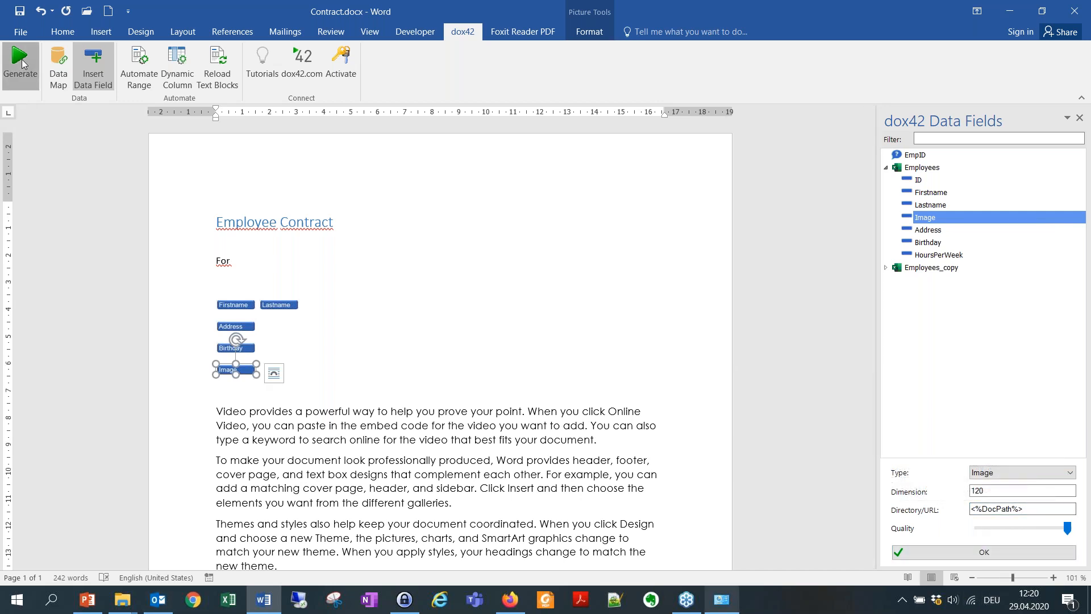
left_click(562, 345)
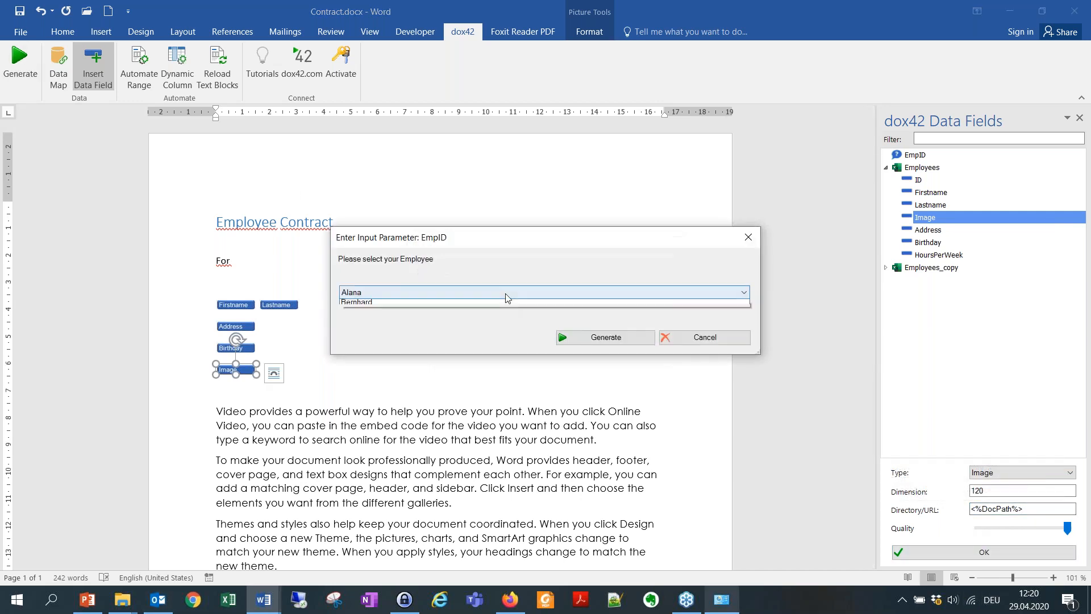
left_click(507, 293)
left_click(506, 307)
left_click(604, 337)
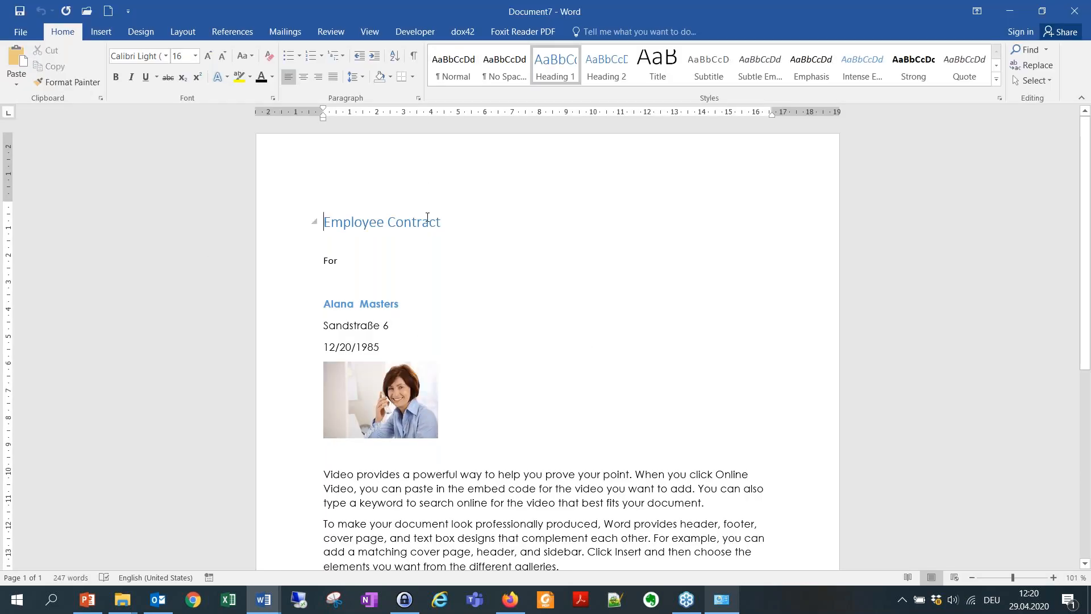
scroll(429, 217, "down", 5)
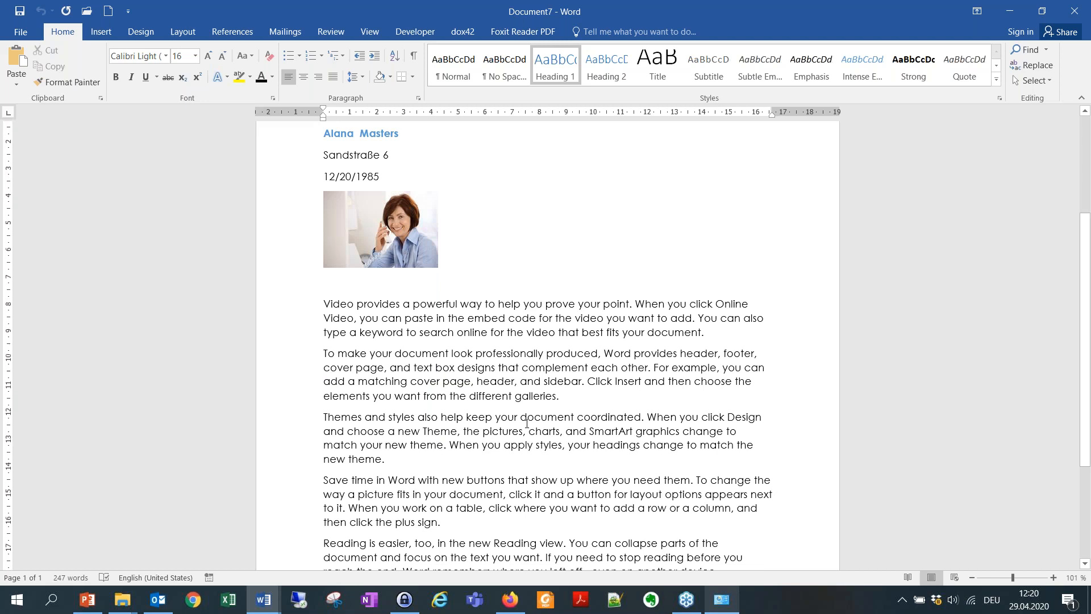
scroll(527, 424, "up", 5)
scroll(526, 423, "down", 2)
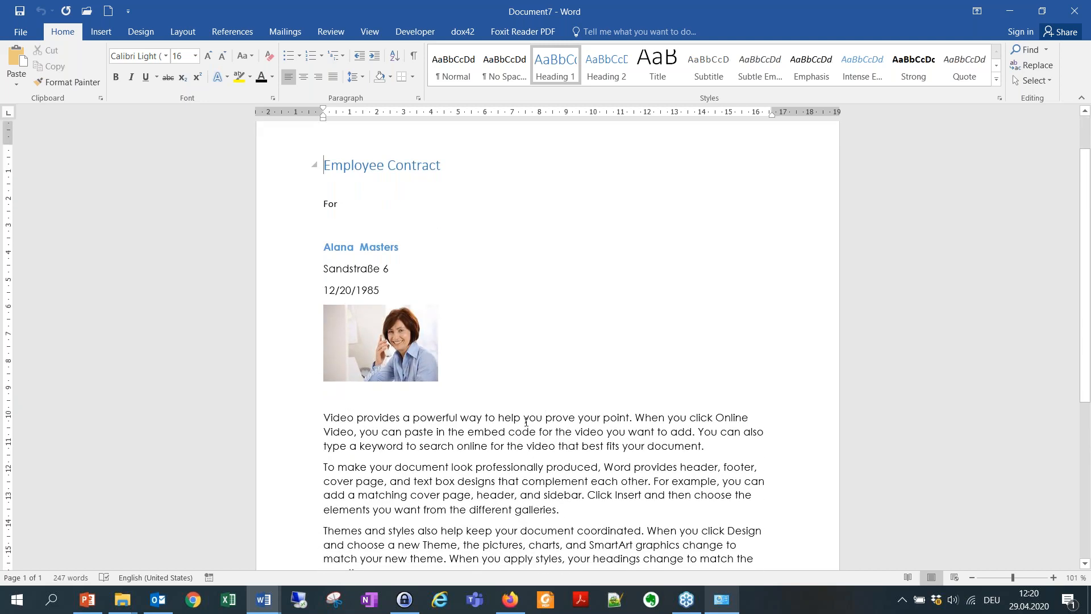
left_click(1074, 11)
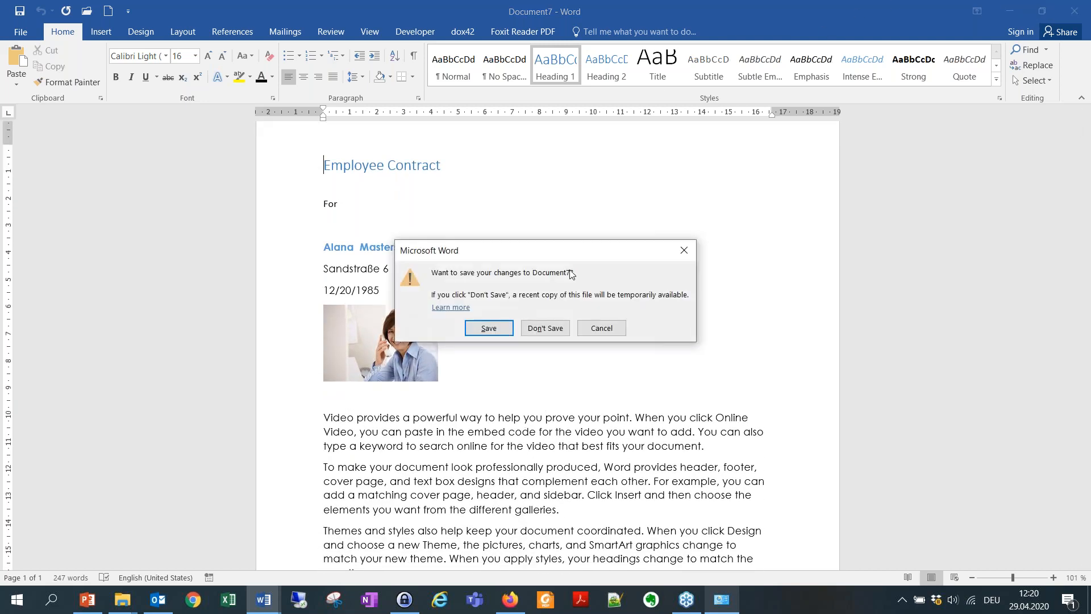
left_click(562, 326)
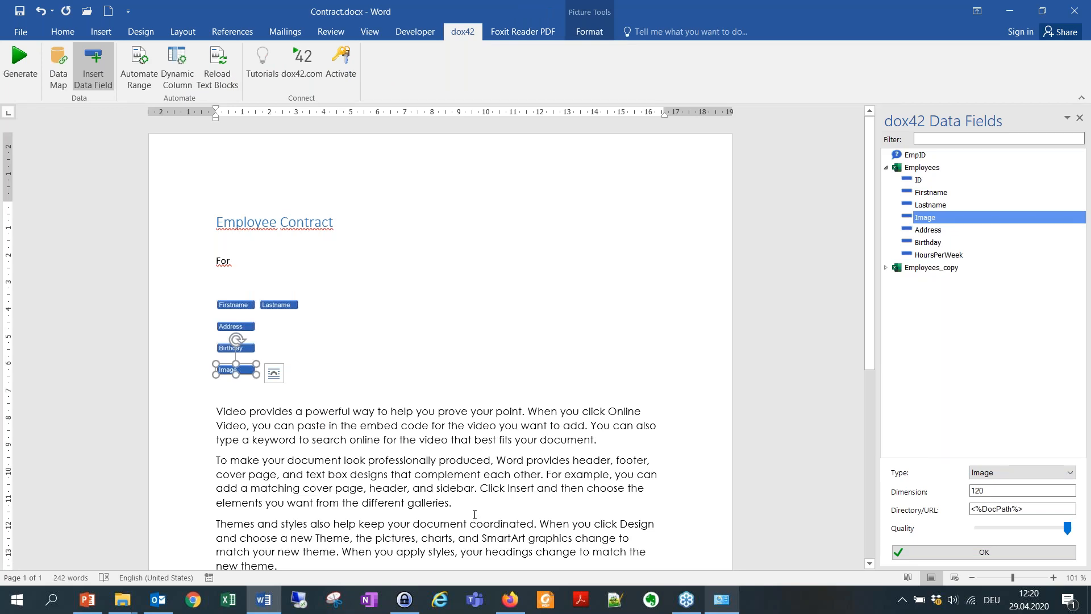
Add the line 'In maximum [HoursPerWeek] hours.' after the first body paragraph.
left_click_drag(625, 440, 231, 406)
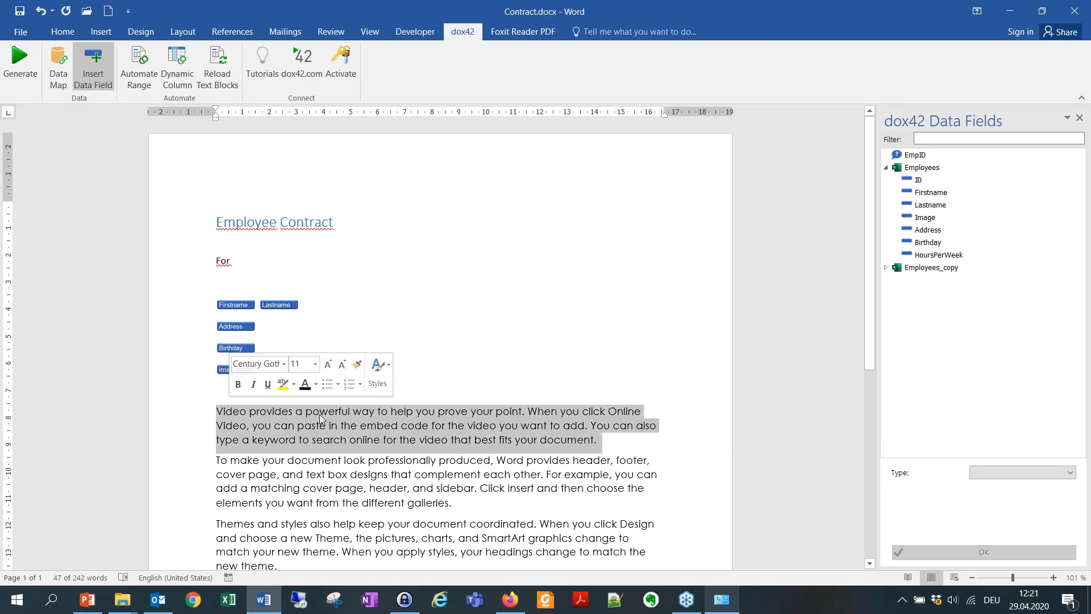
left_click(597, 440)
key("Return")
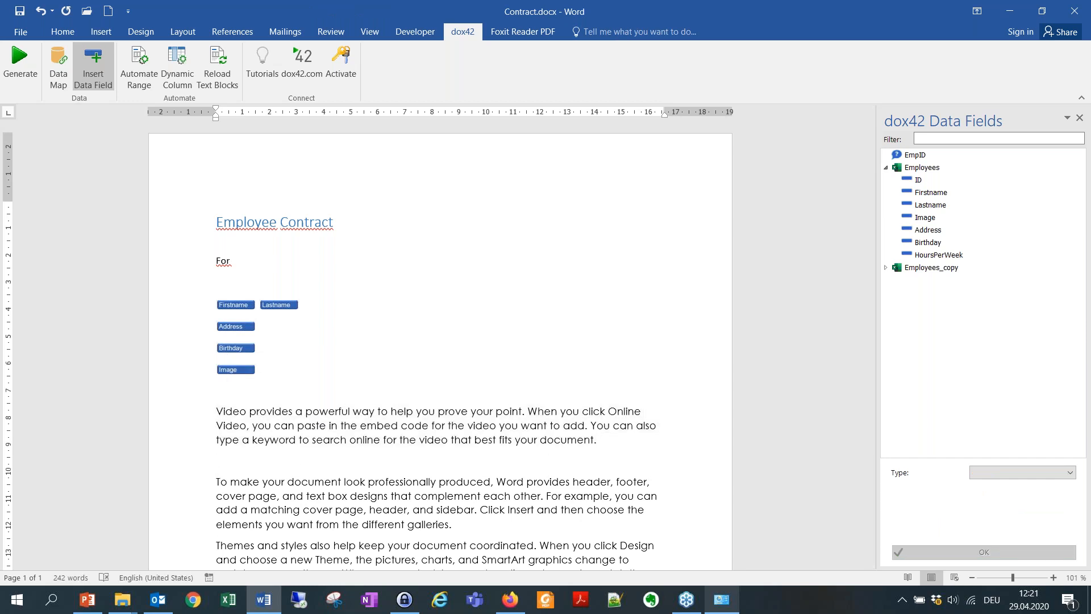
type("In maximum")
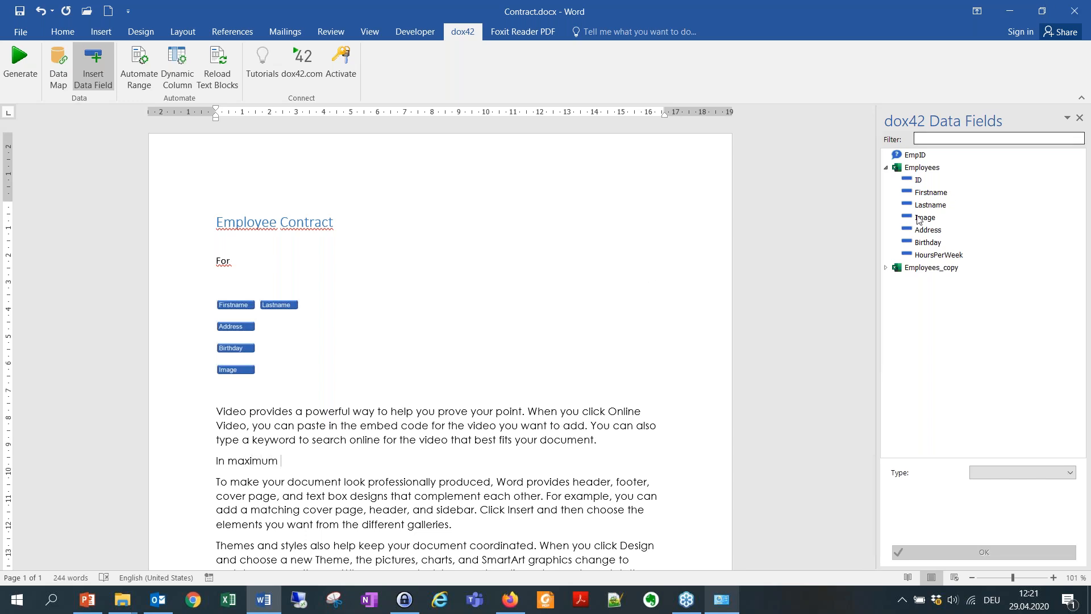
double_click(937, 255)
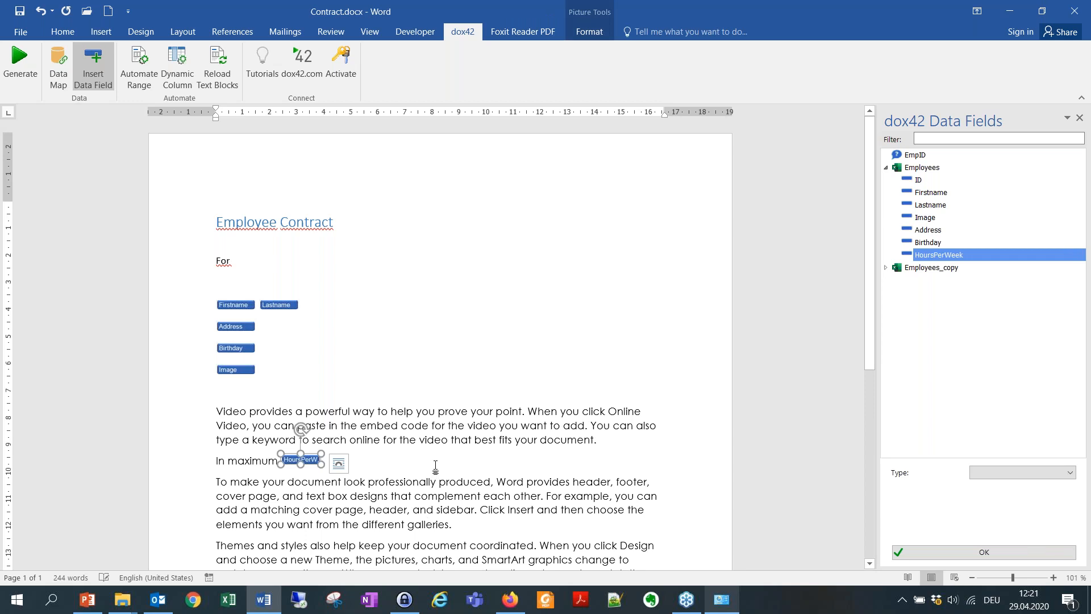
left_click(339, 462)
type("hours.")
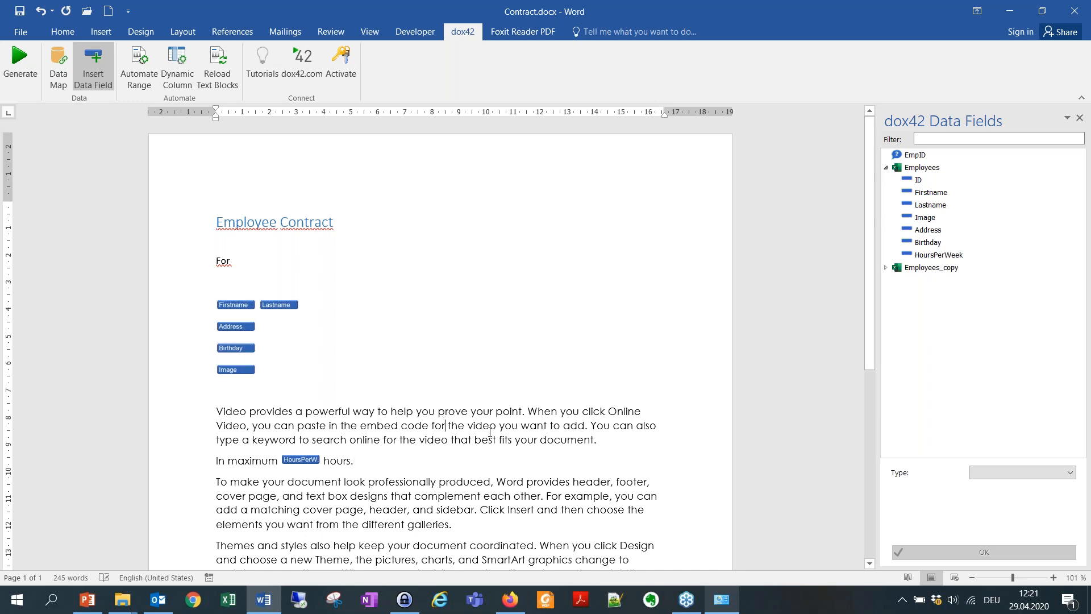
left_click_drag(642, 435, 229, 406)
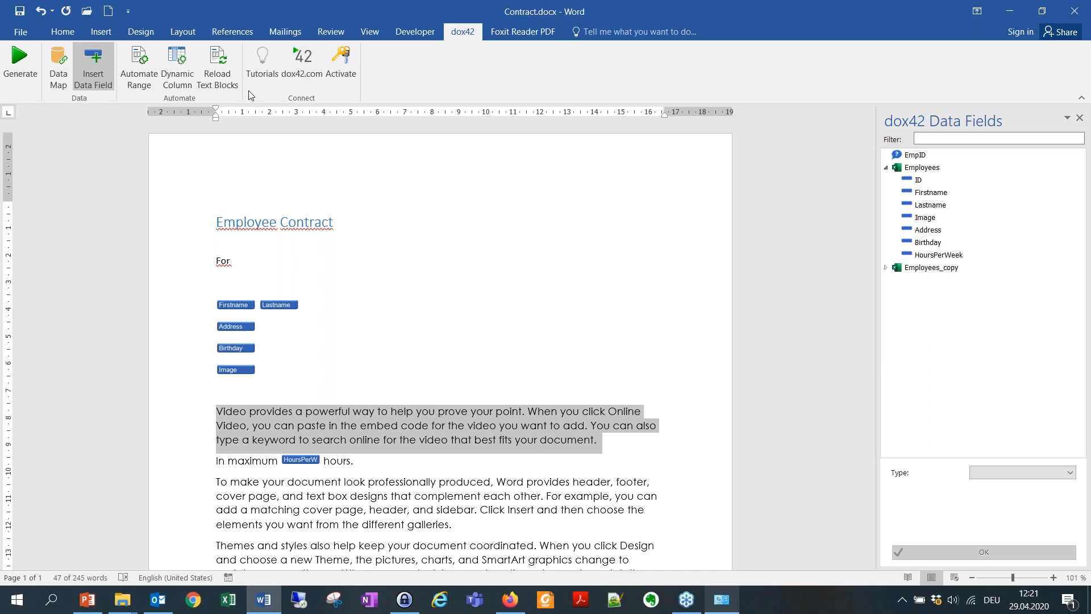
Make the 'Video provides…' paragraph a conditional range shown only when Employees.HoursPerWeek > "20".
left_click(130, 81)
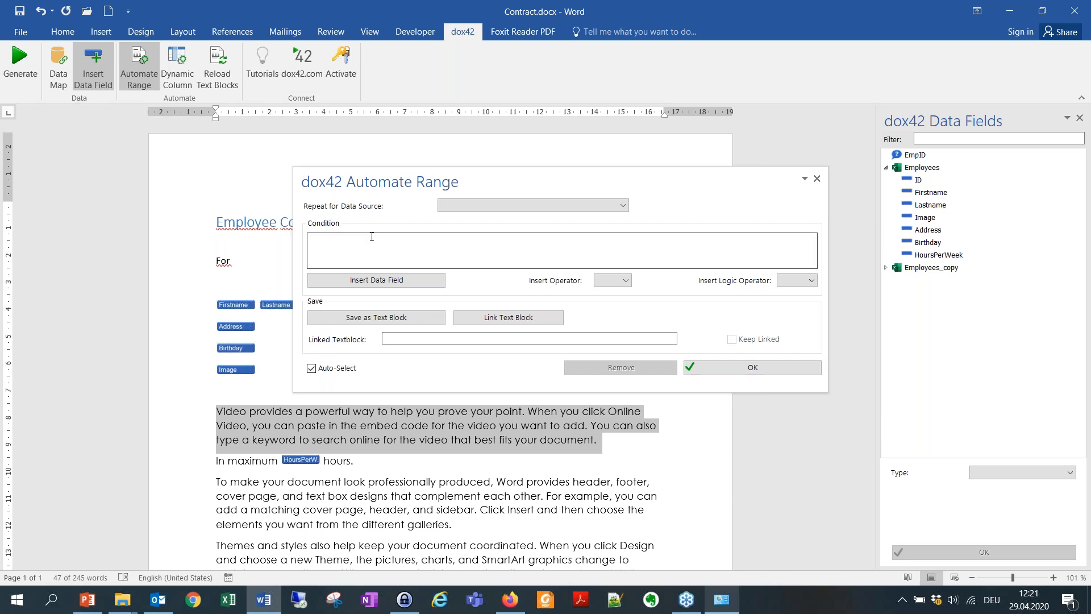
left_click(376, 280)
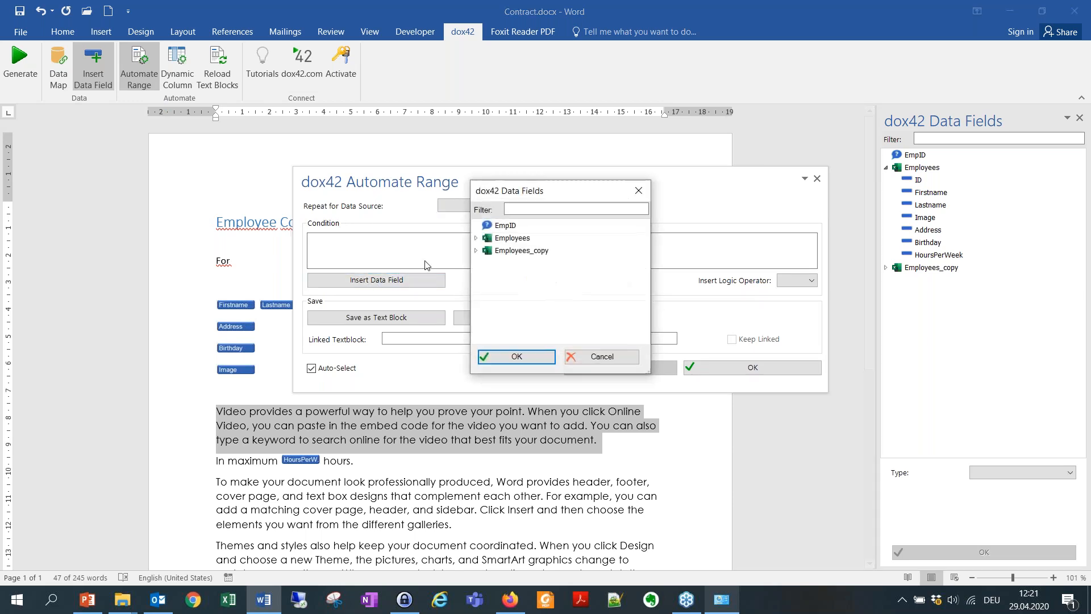
left_click(477, 238)
left_click(526, 326)
left_click(516, 357)
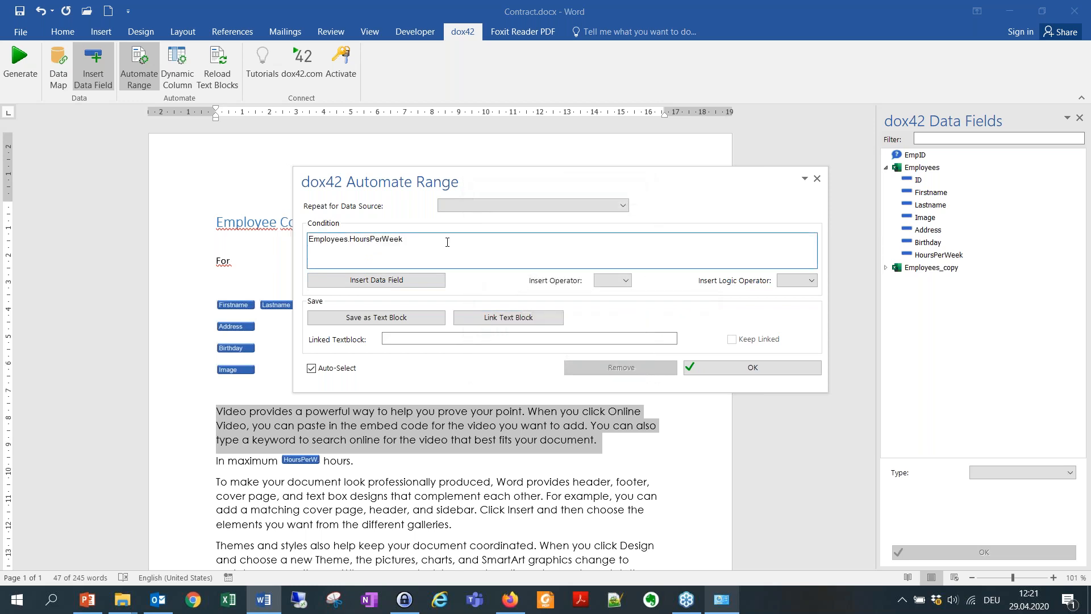
left_click(626, 280)
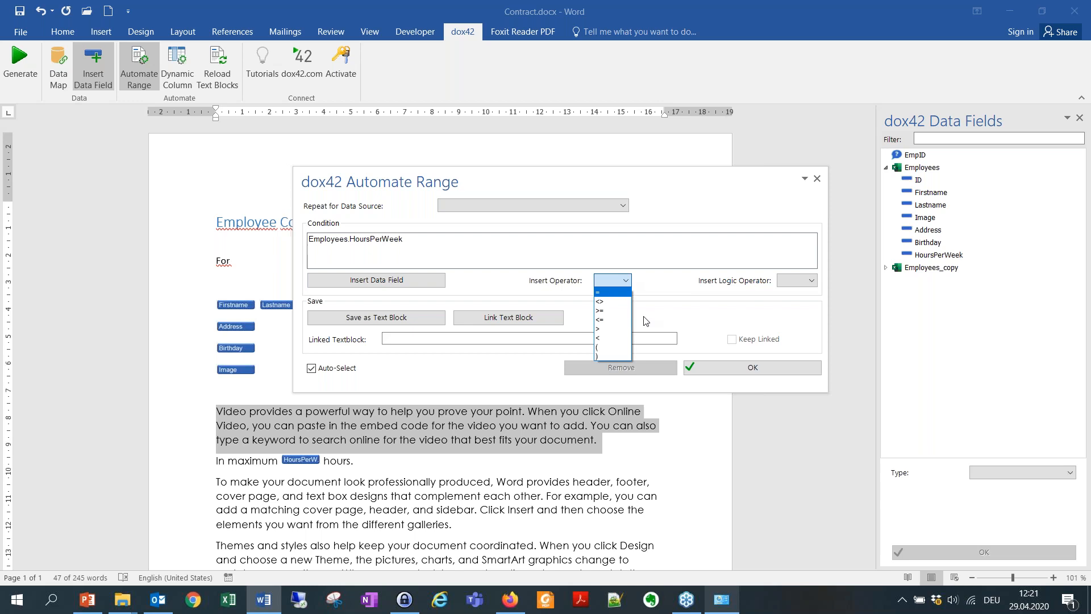
left_click(616, 329)
type("\"20")
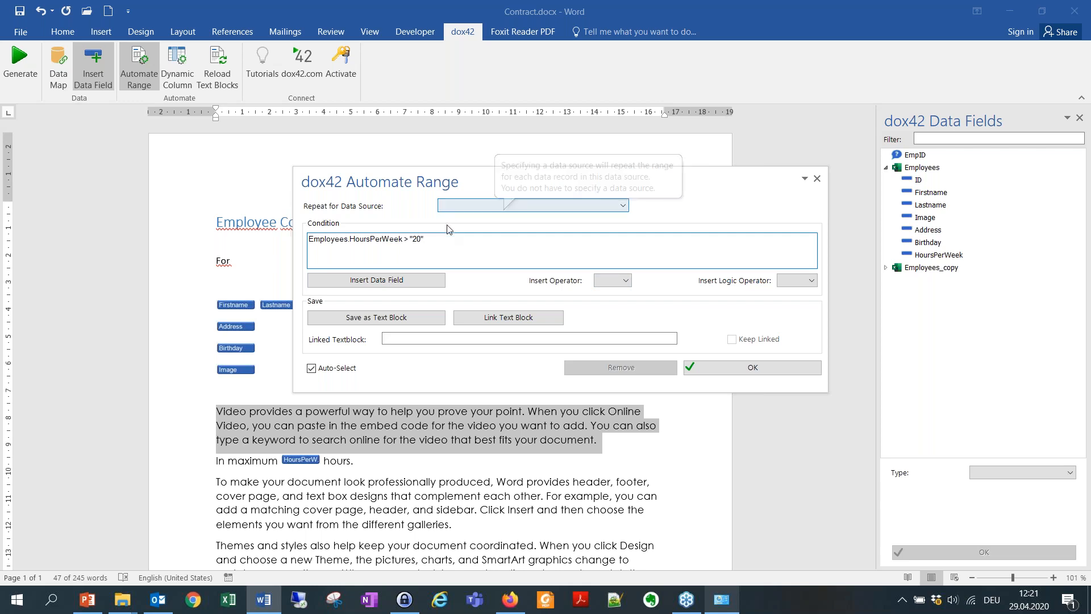
left_click(729, 366)
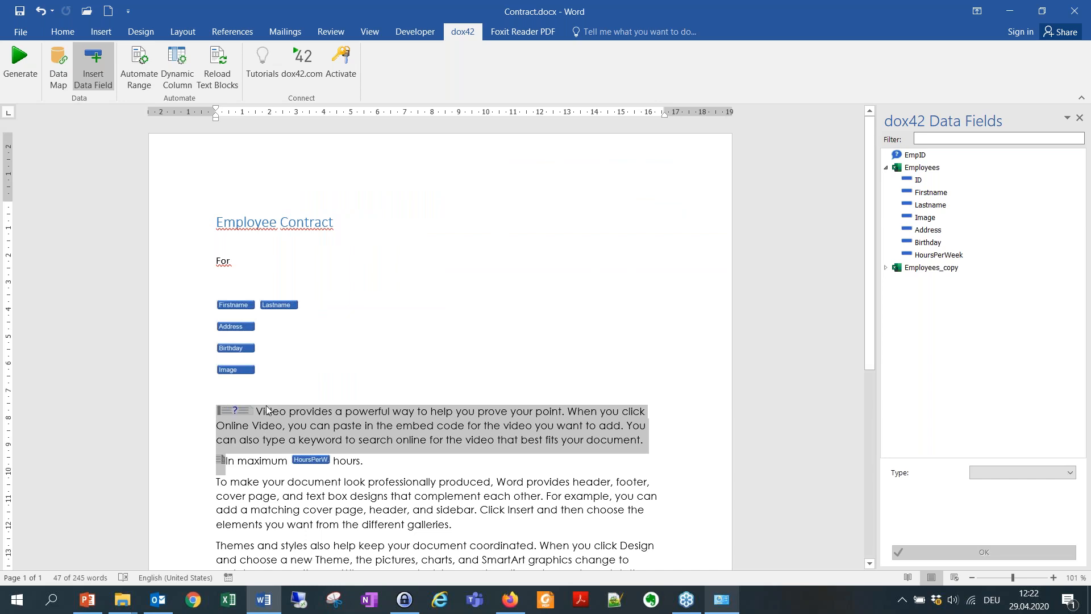
left_click(406, 457)
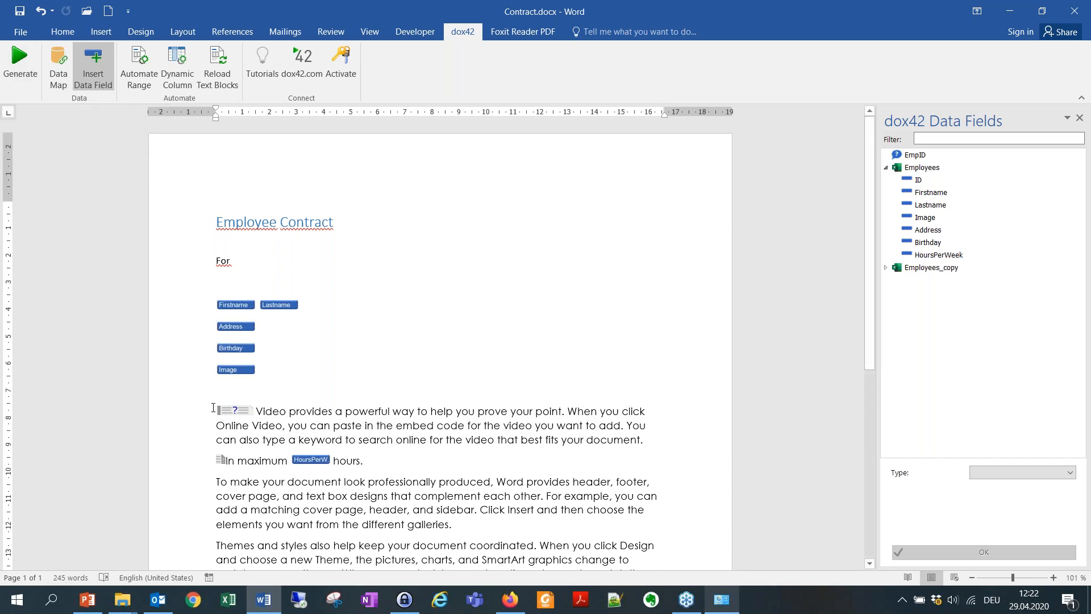
Save the template, generate a test contract for the second employee, check its hours text, and discard it.
left_click(20, 62)
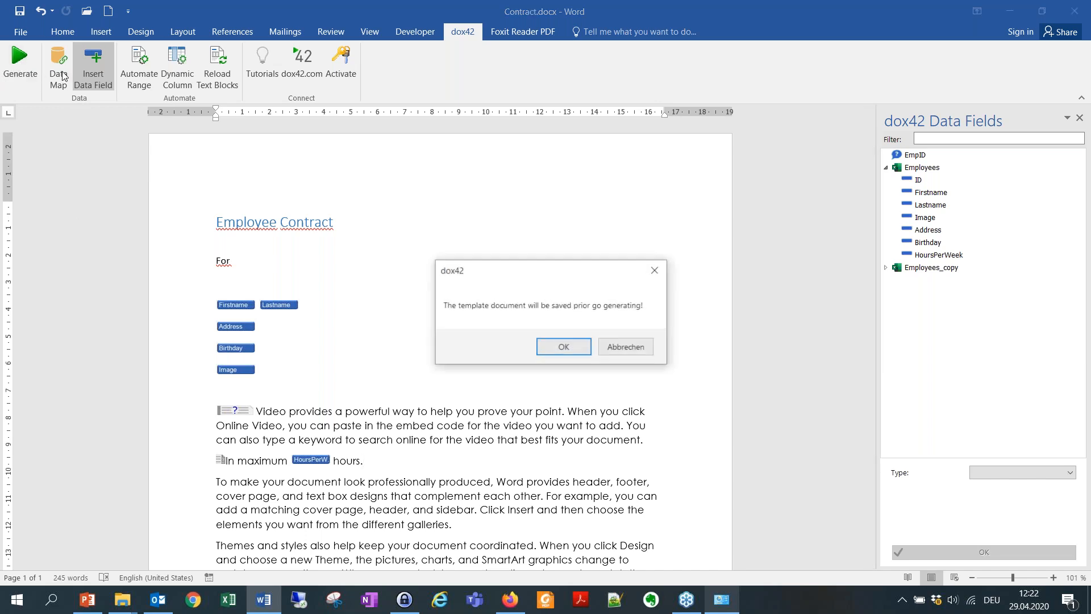
left_click(557, 345)
left_click(526, 292)
left_click(404, 315)
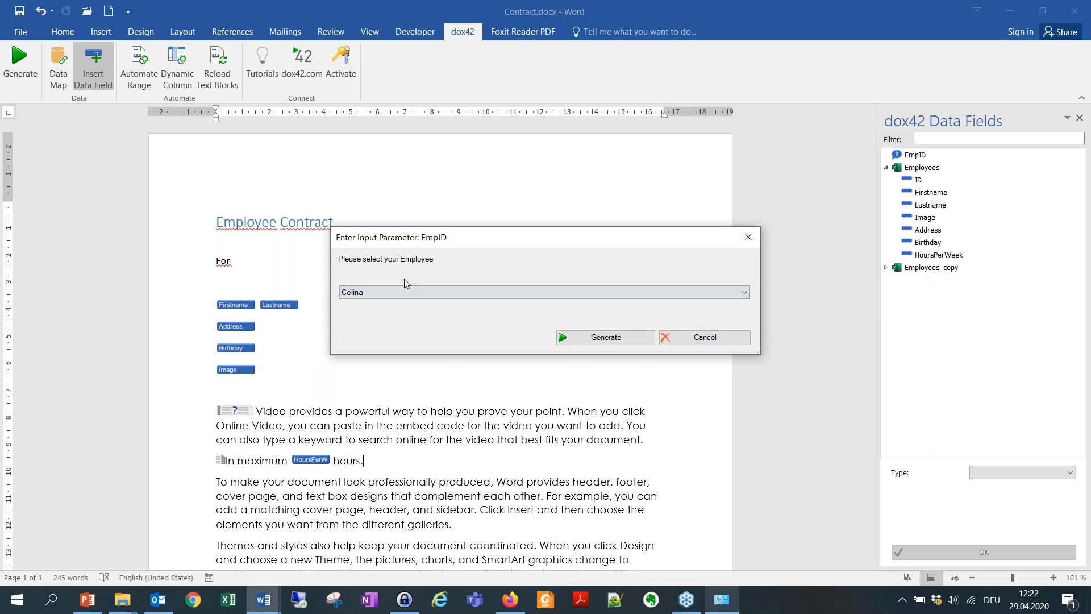
left_click(605, 337)
scroll(571, 367, "down", 3)
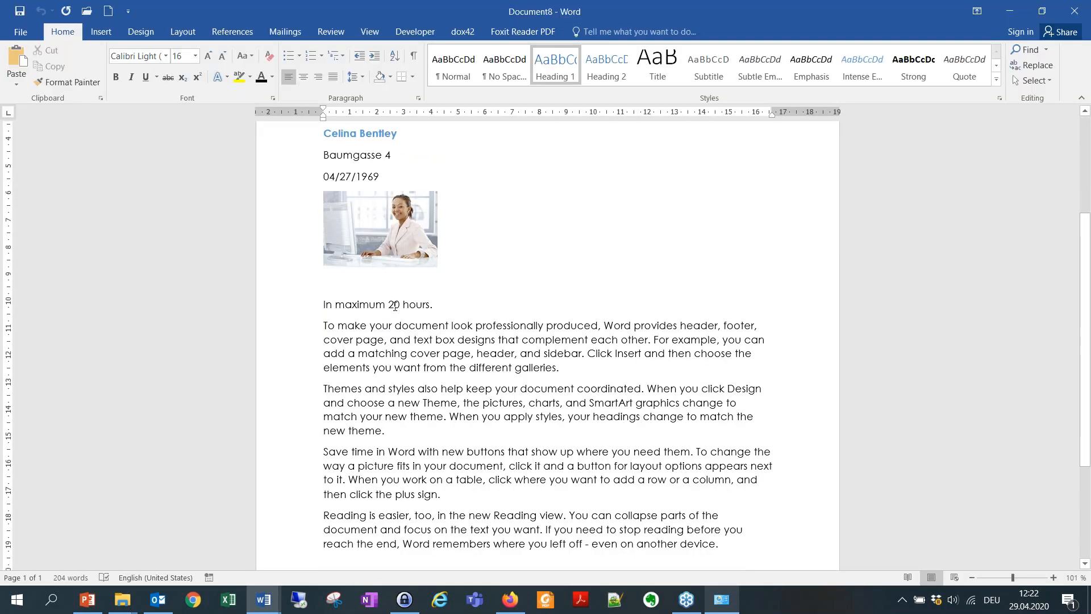
left_click_drag(395, 307, 433, 306)
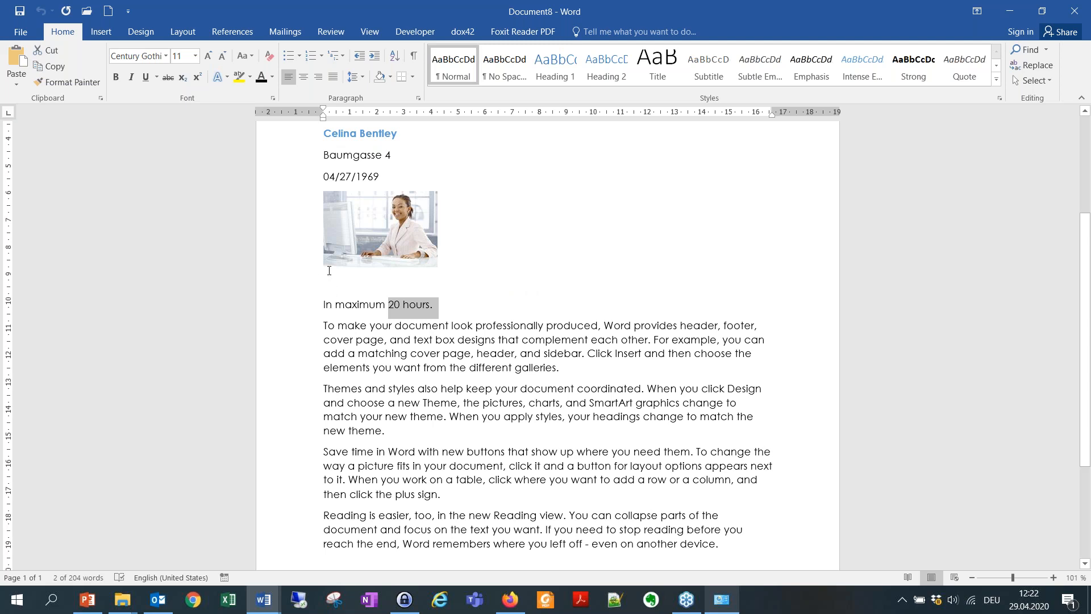
left_click(1073, 12)
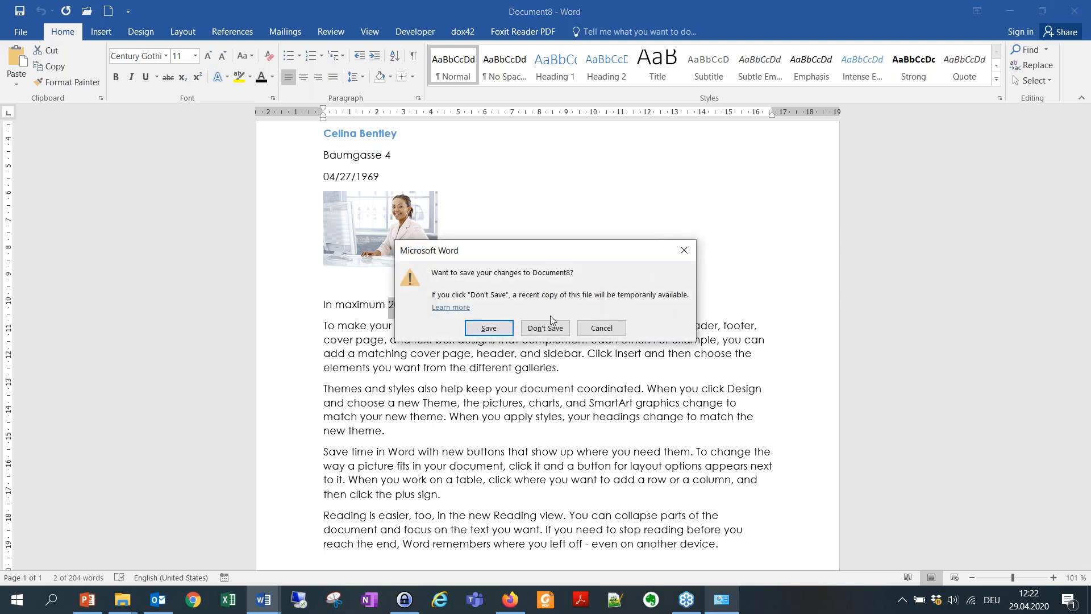
left_click(532, 328)
Generate a contract for the first employee, confirm the conditional paragraph and 40 maximum hours, then discard it unsaved.
left_click(20, 62)
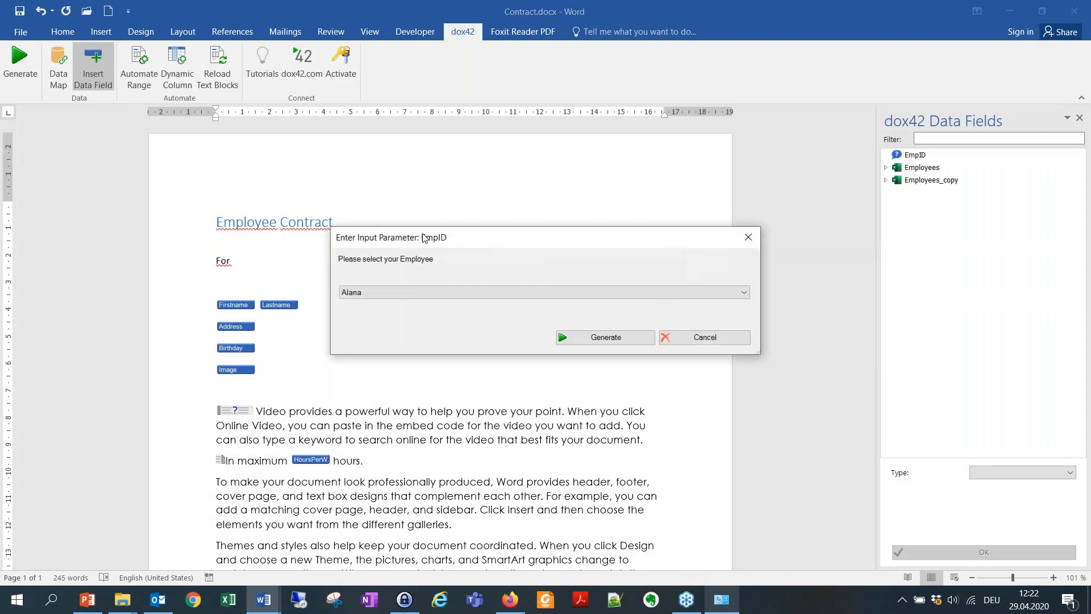
left_click(447, 291)
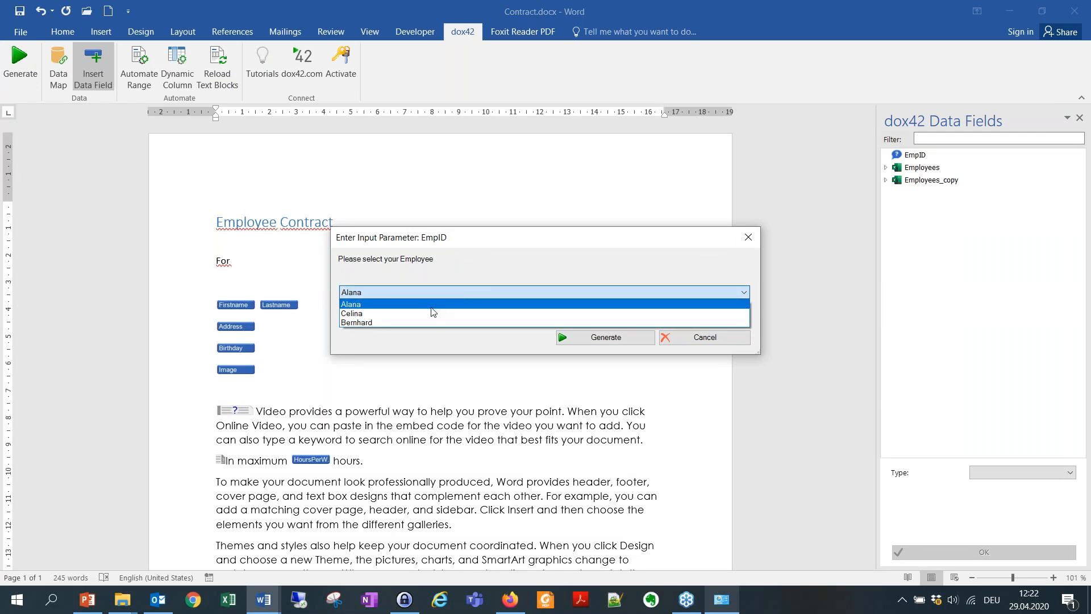
left_click(433, 305)
left_click(596, 339)
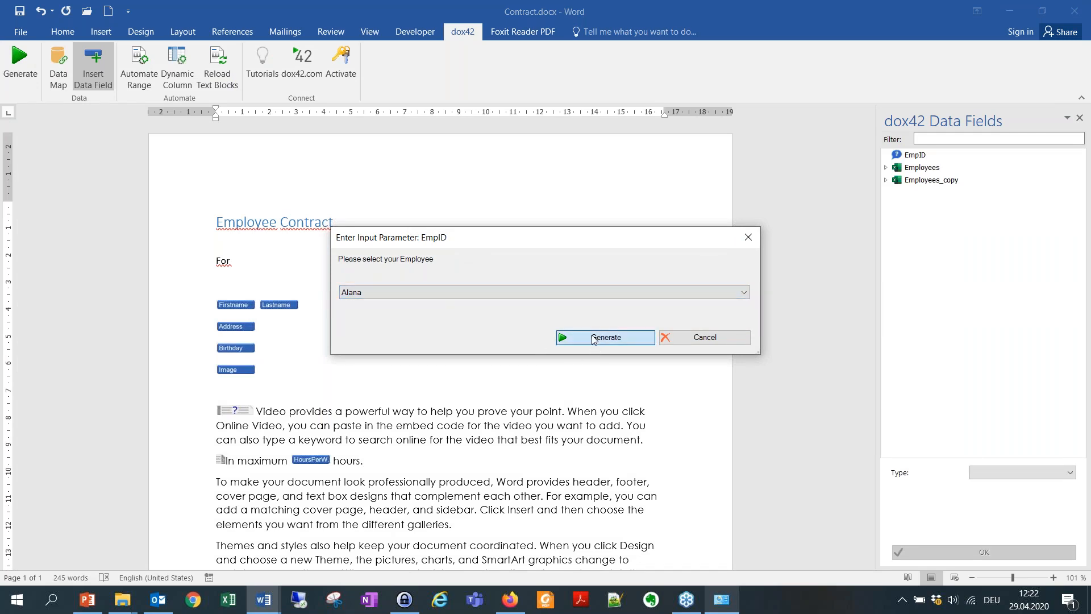
scroll(506, 352, "down", 2)
left_click_drag(323, 360, 736, 390)
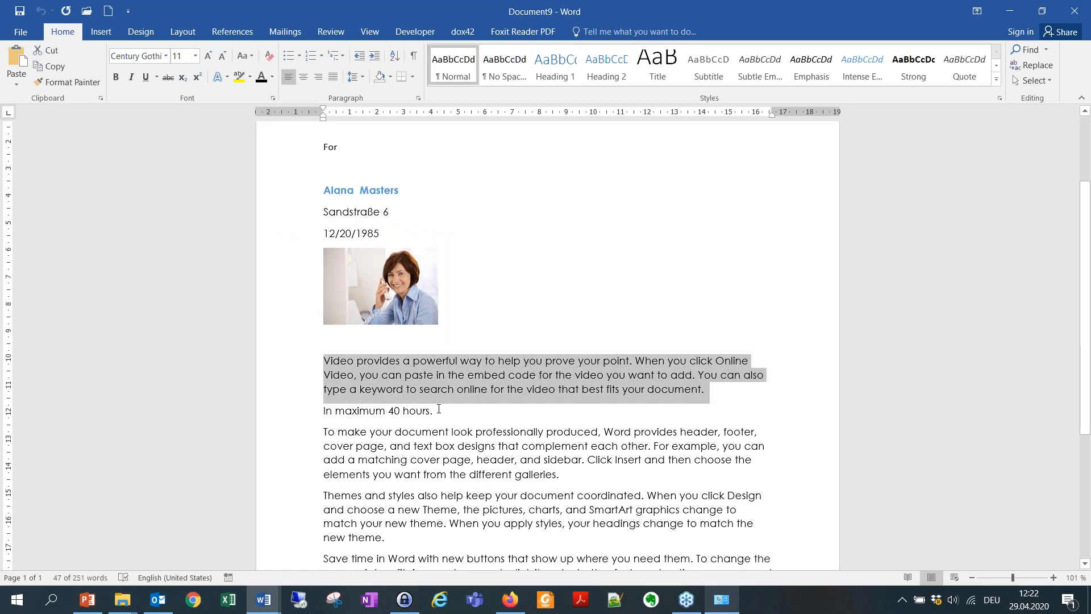
left_click(1074, 11)
left_click(555, 332)
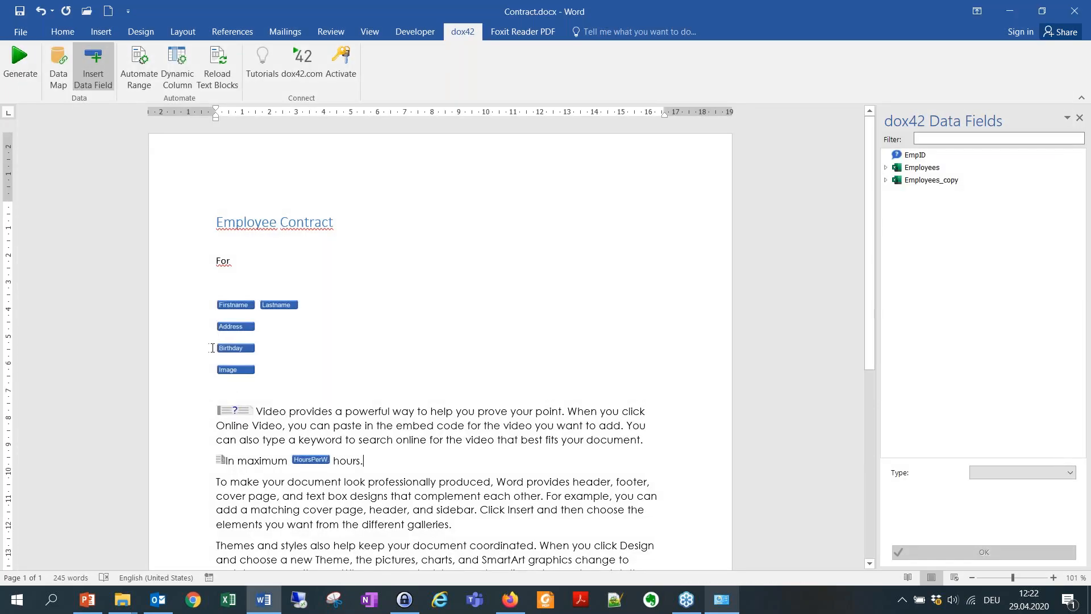
left_click(213, 347)
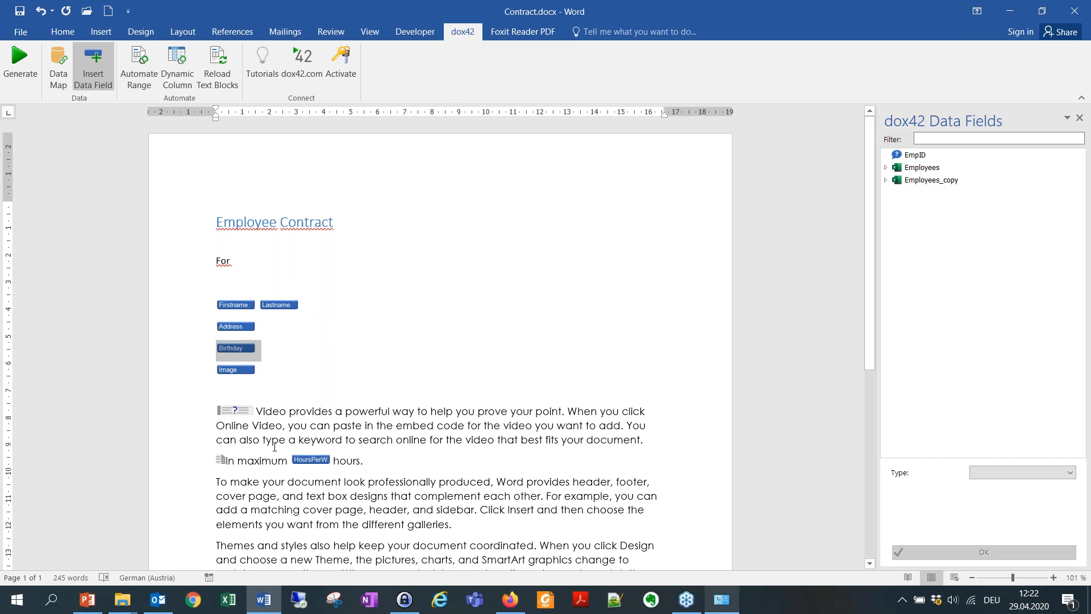
scroll(468, 339, "down", 3)
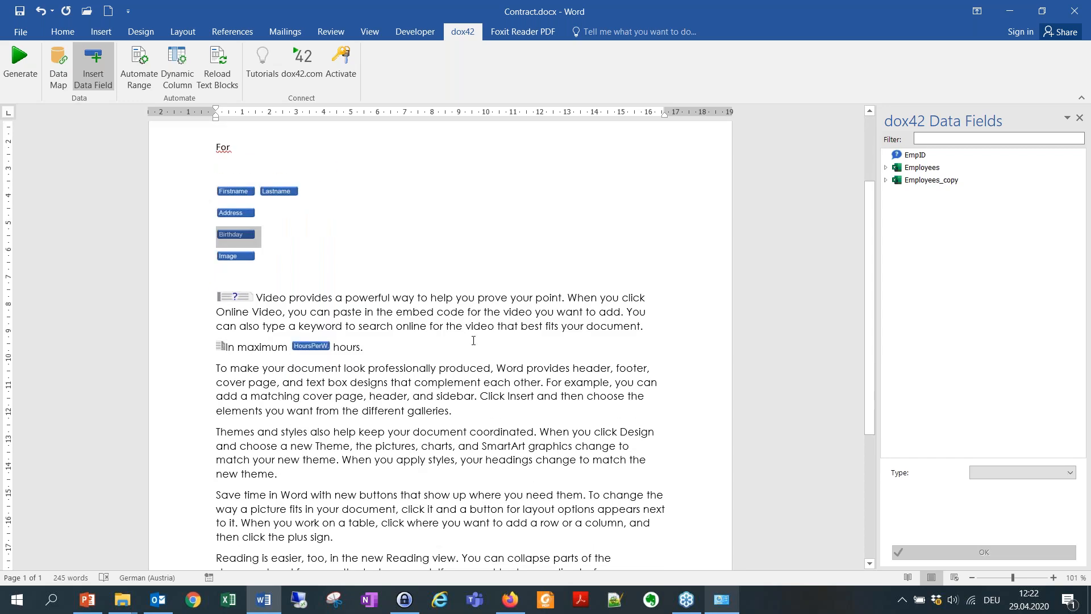
scroll(475, 333, "up", 3)
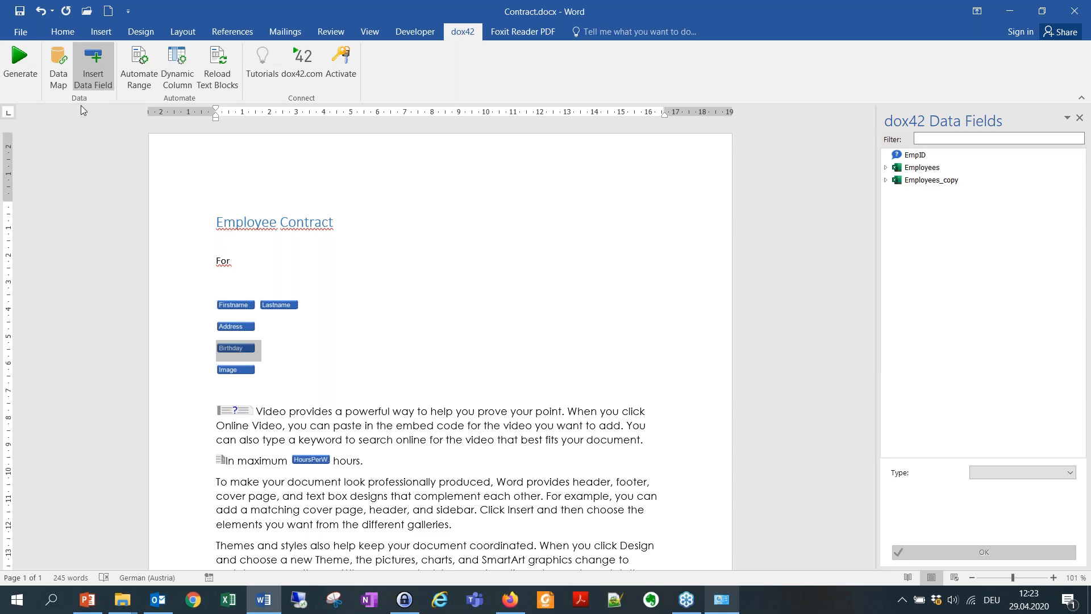
Delete the duplicate Employees_copy data source from the template's data map.
left_click(58, 67)
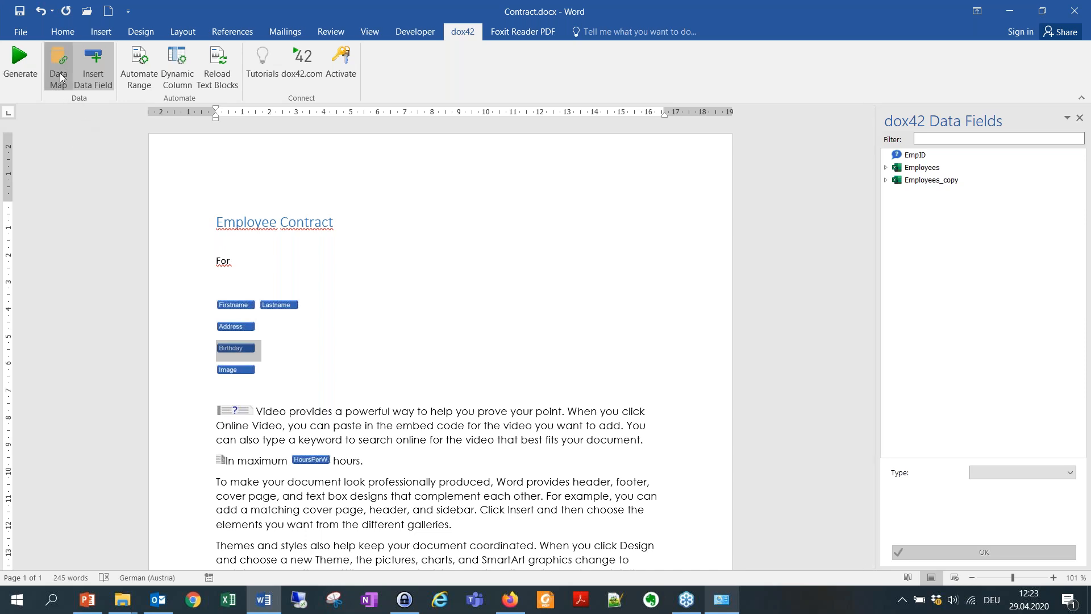
left_click(244, 229)
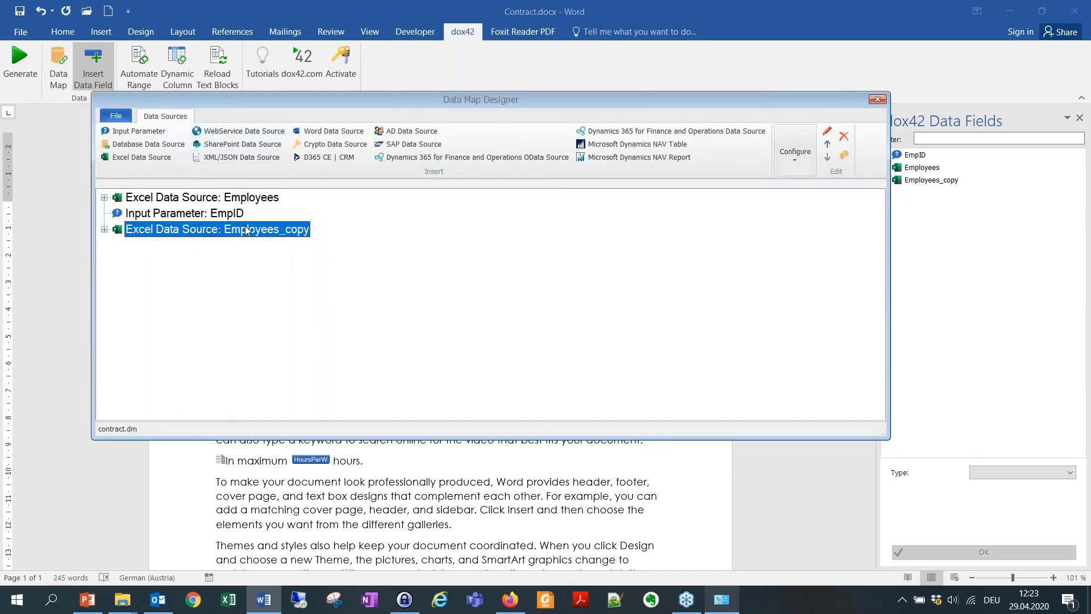
left_click(844, 138)
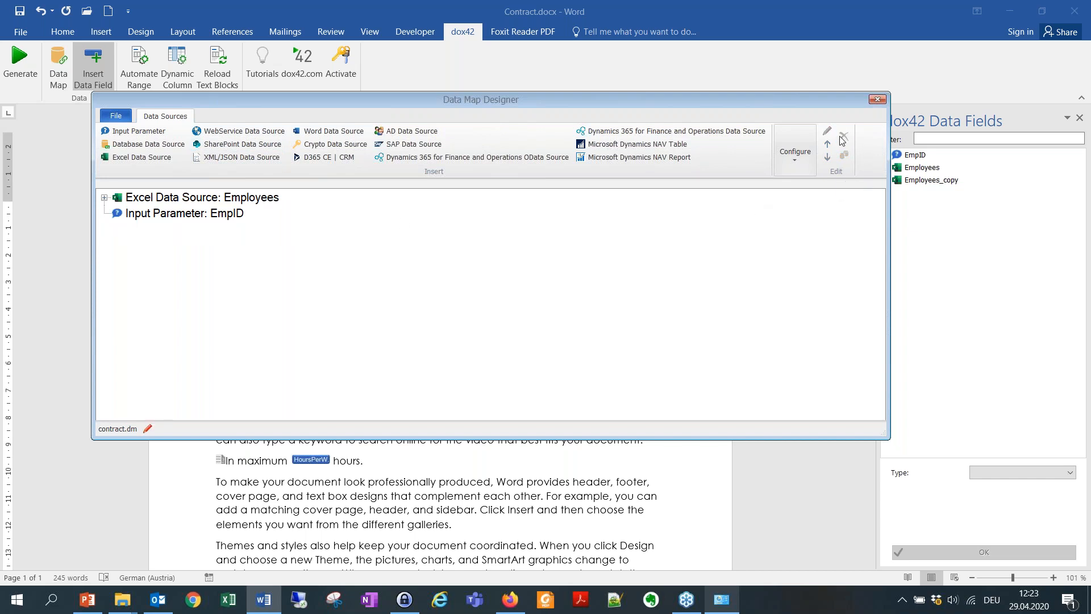
Change the EmpID input parameter to a Text input type, save the data map, and start generating.
left_click(187, 218)
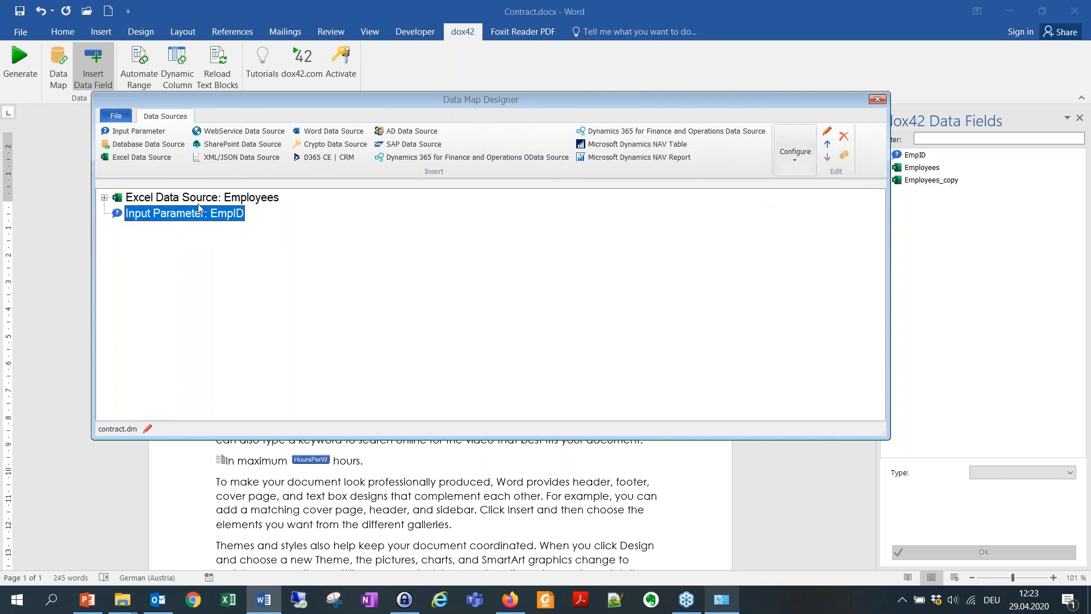
double_click(197, 219)
left_click(483, 218)
left_click(482, 230)
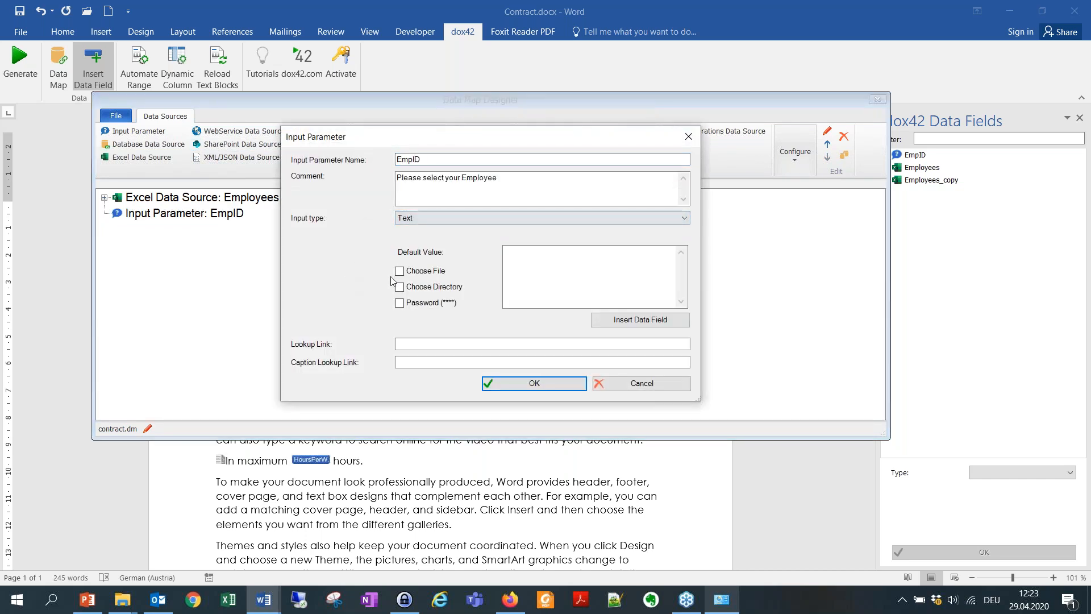
left_click(507, 383)
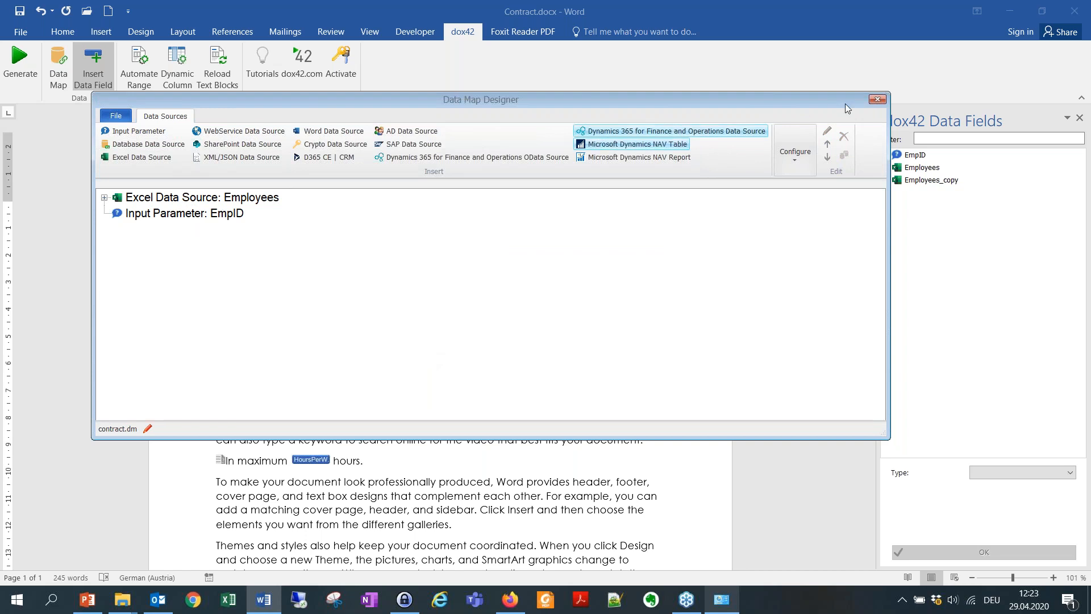
left_click(877, 99)
left_click(484, 352)
left_click(20, 62)
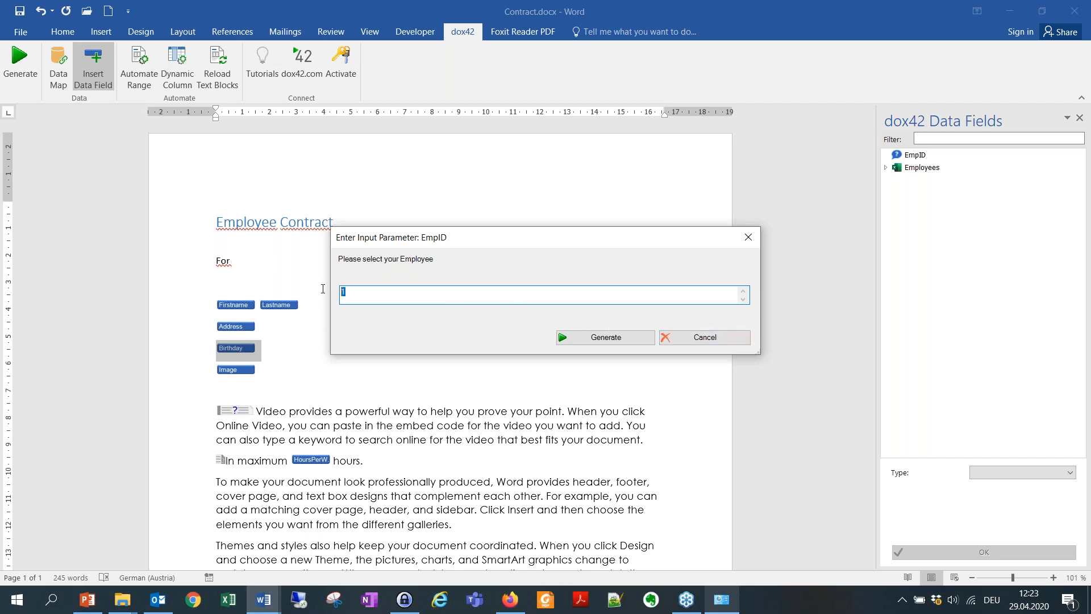
Generate a test contract for EmpID 2, check it reads 20 maximum hours, and discard it unsaved.
left_click(638, 338)
scroll(455, 488, "down", 6)
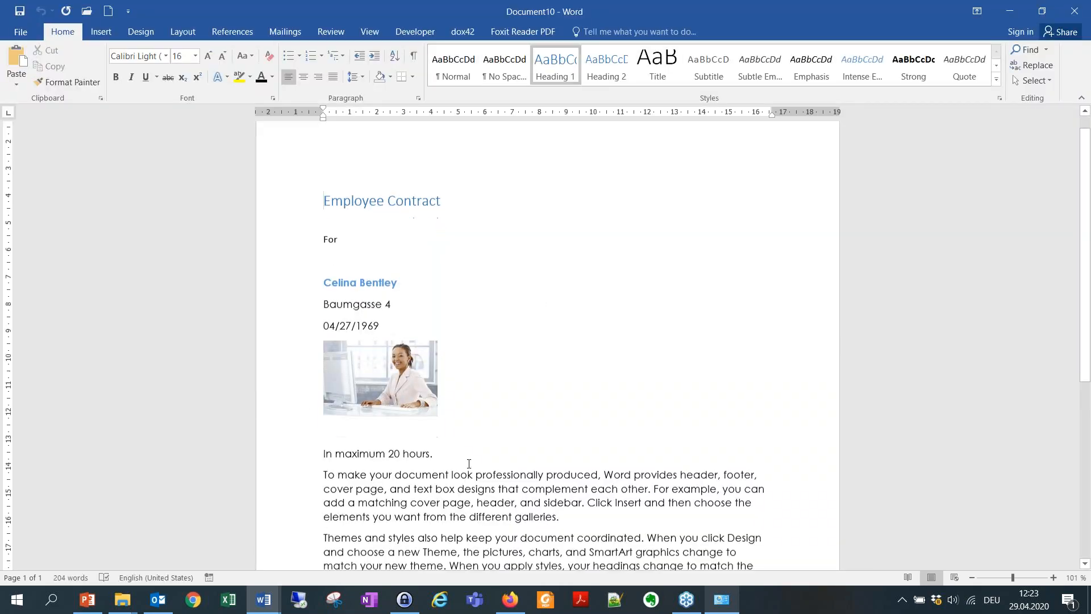
scroll(540, 298, "up", 6)
left_click(1064, 7)
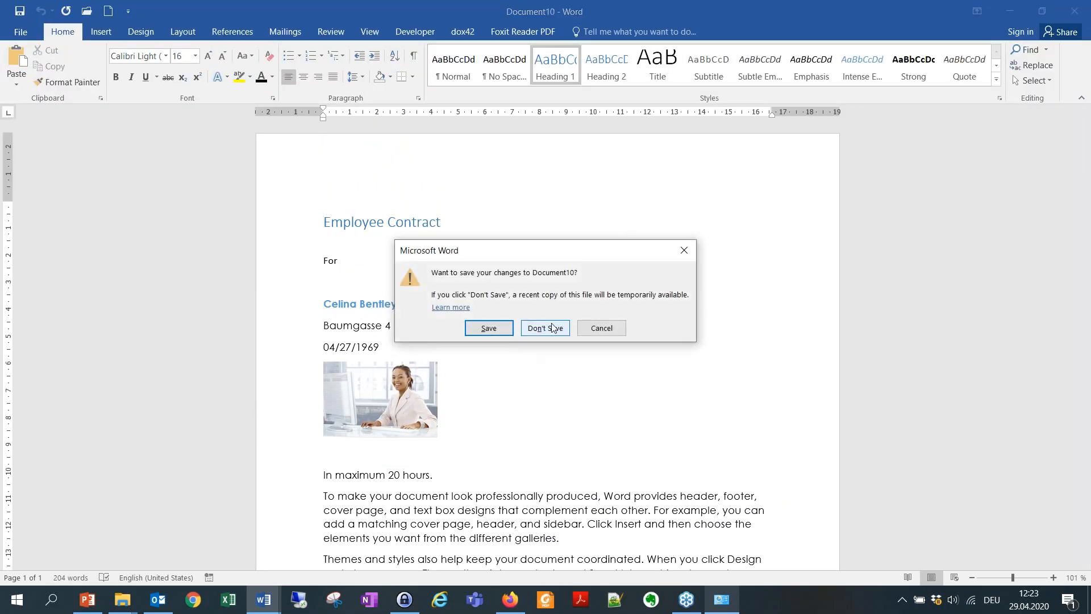
left_click(546, 330)
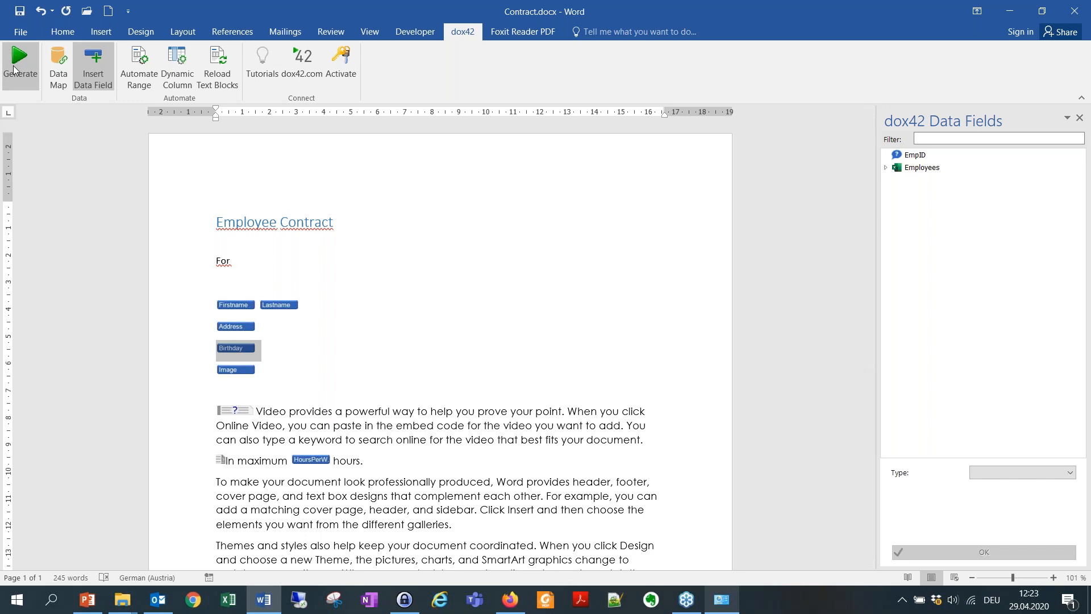
Generate a test contract for EmpID 1, check it reads 40 maximum hours, and discard it unsaved.
left_click(20, 63)
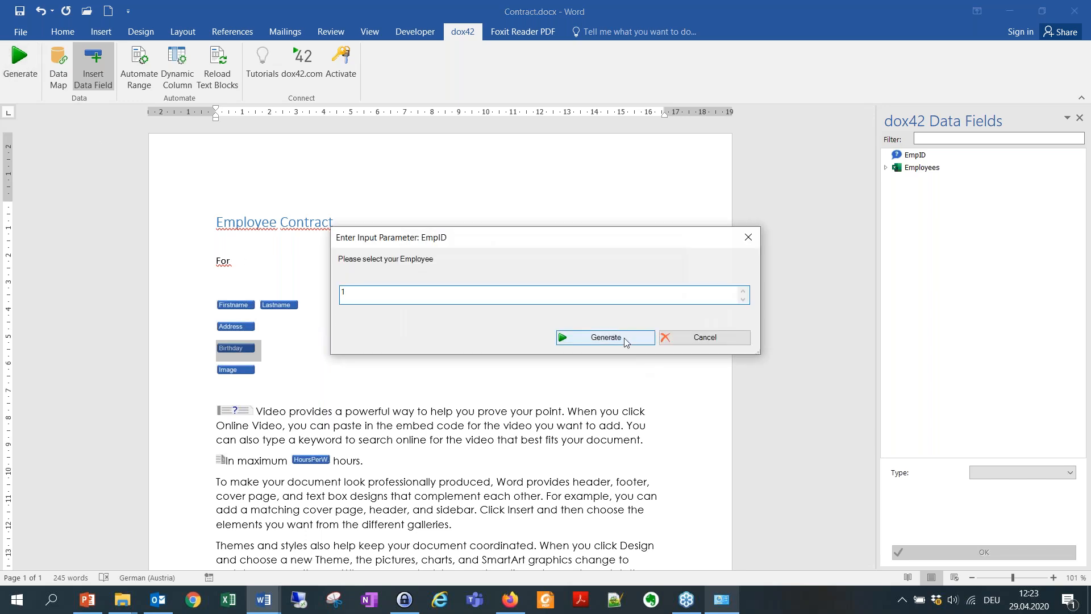
left_click(601, 340)
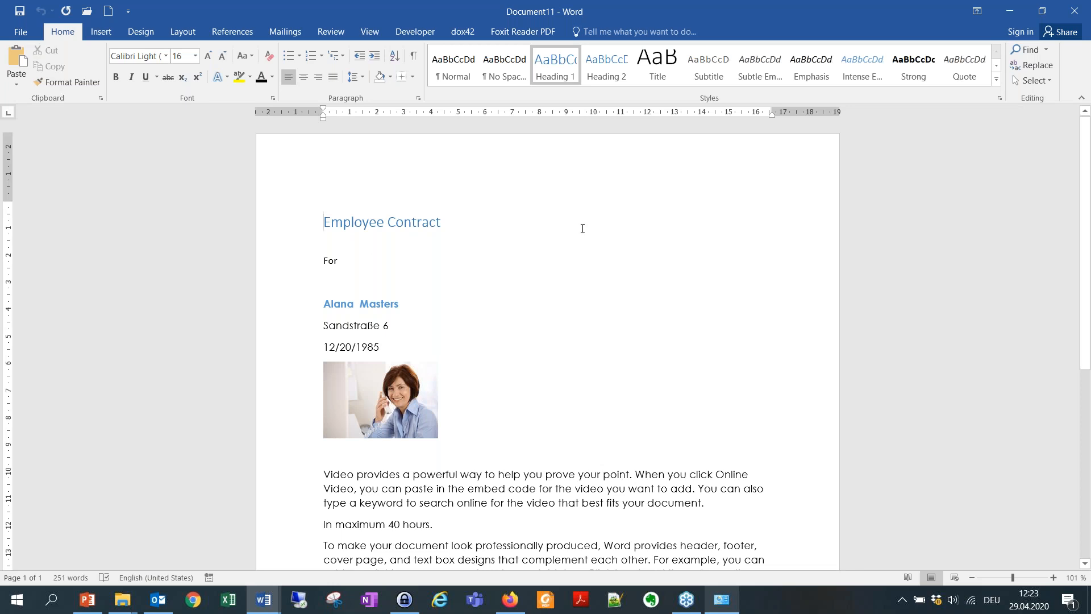
scroll(570, 257, "down", 8)
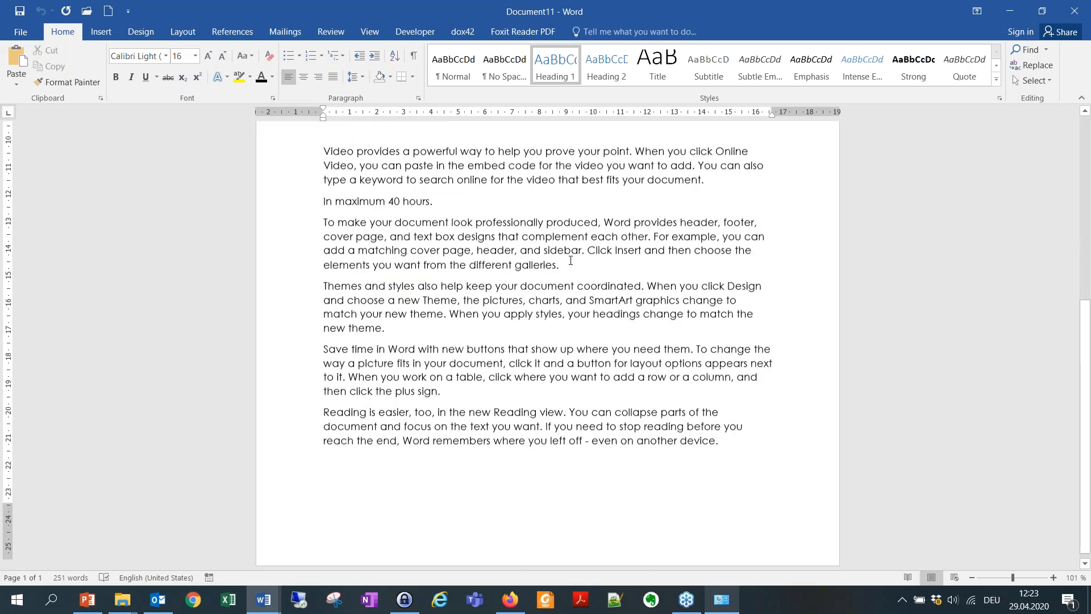
scroll(607, 259, "up", 7)
scroll(606, 258, "down", 4)
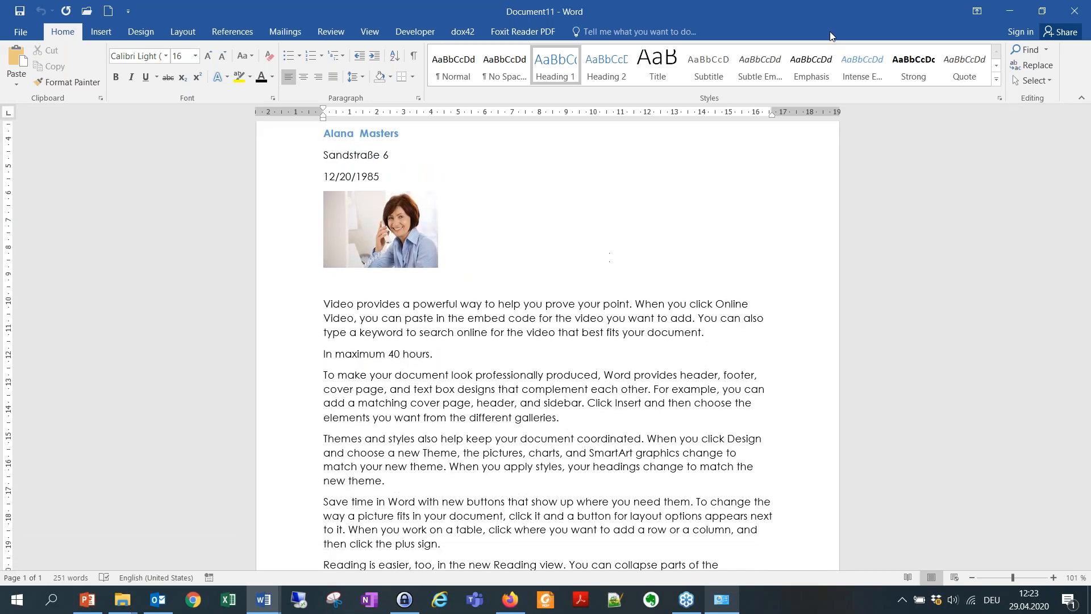
left_click(1079, 10)
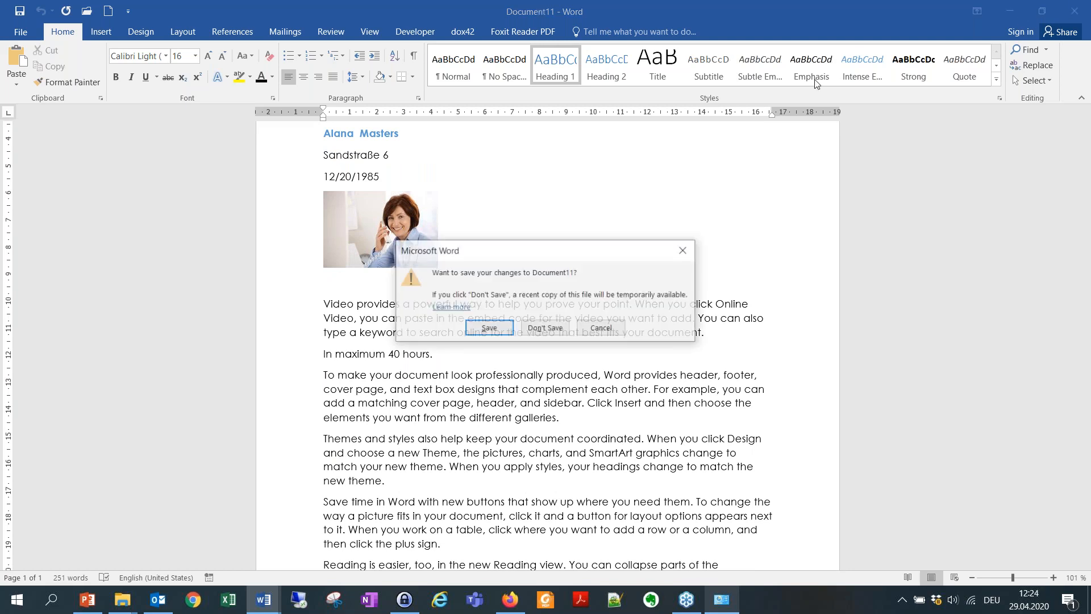
left_click(535, 329)
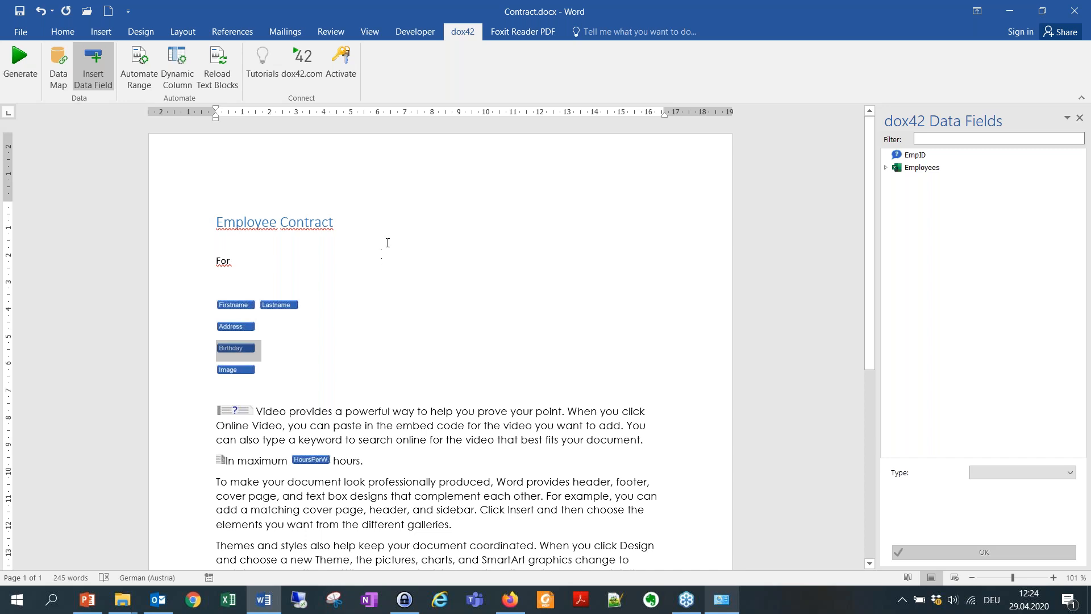
Delete the EmpID input parameter and the Employees data source's filter rule from the data map.
left_click(59, 63)
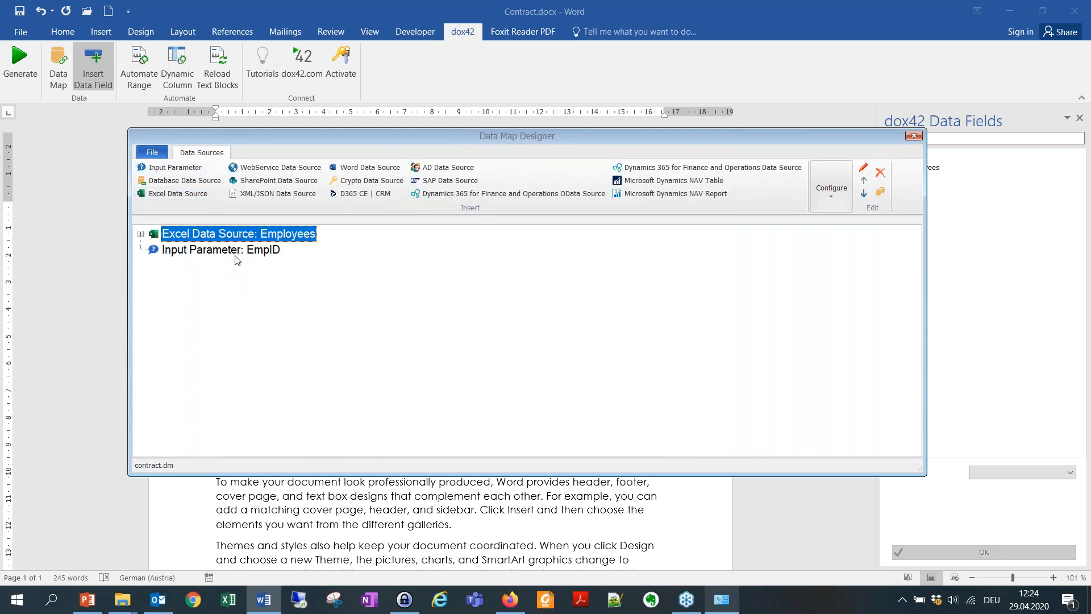
left_click(237, 250)
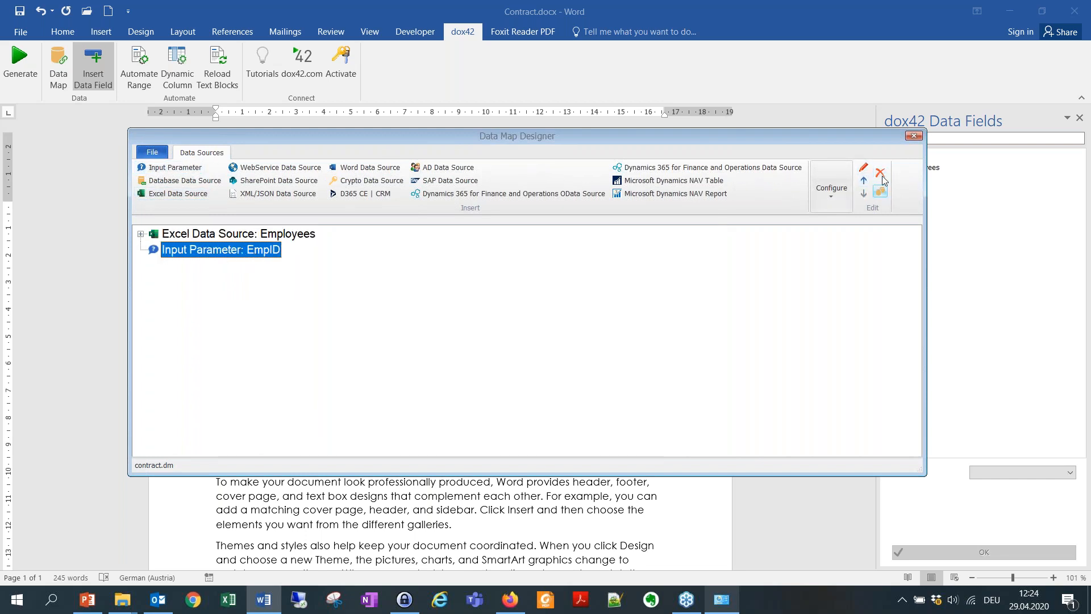
left_click(880, 173)
left_click(263, 237)
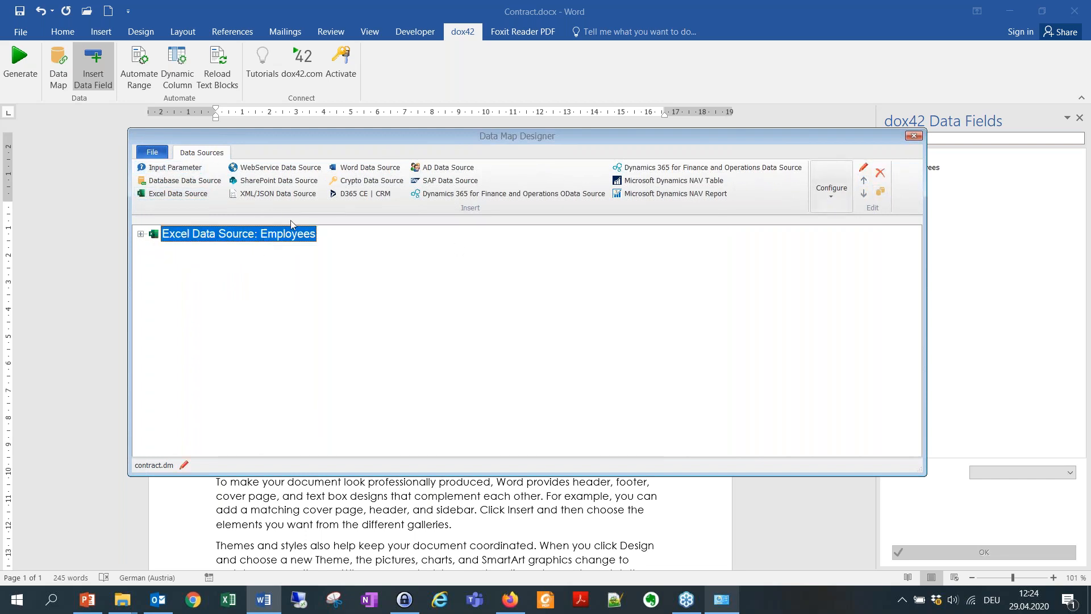
left_click(140, 234)
left_click(204, 251)
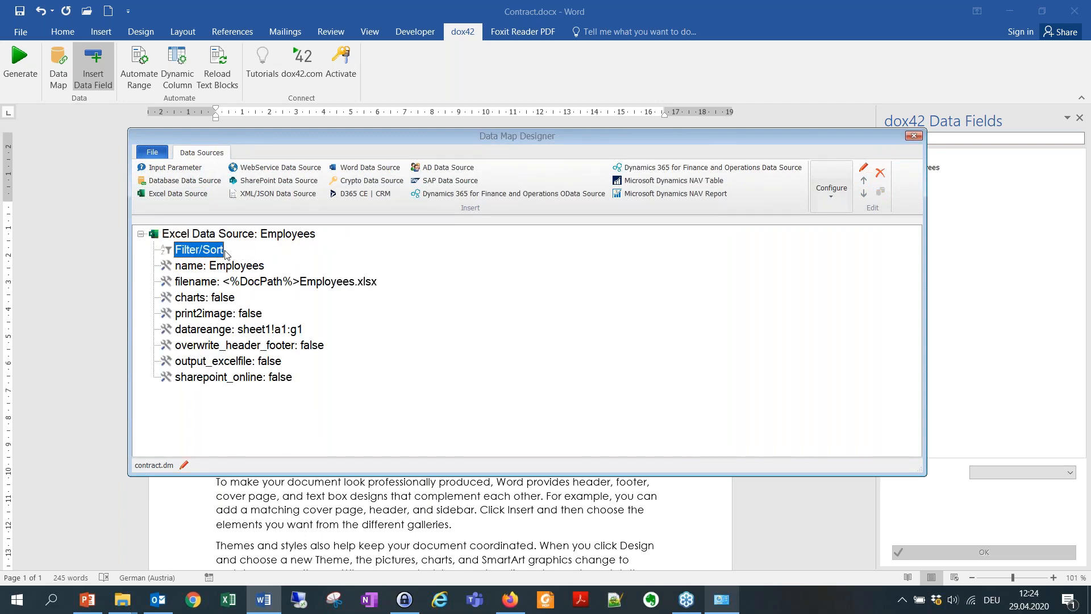
left_click(883, 174)
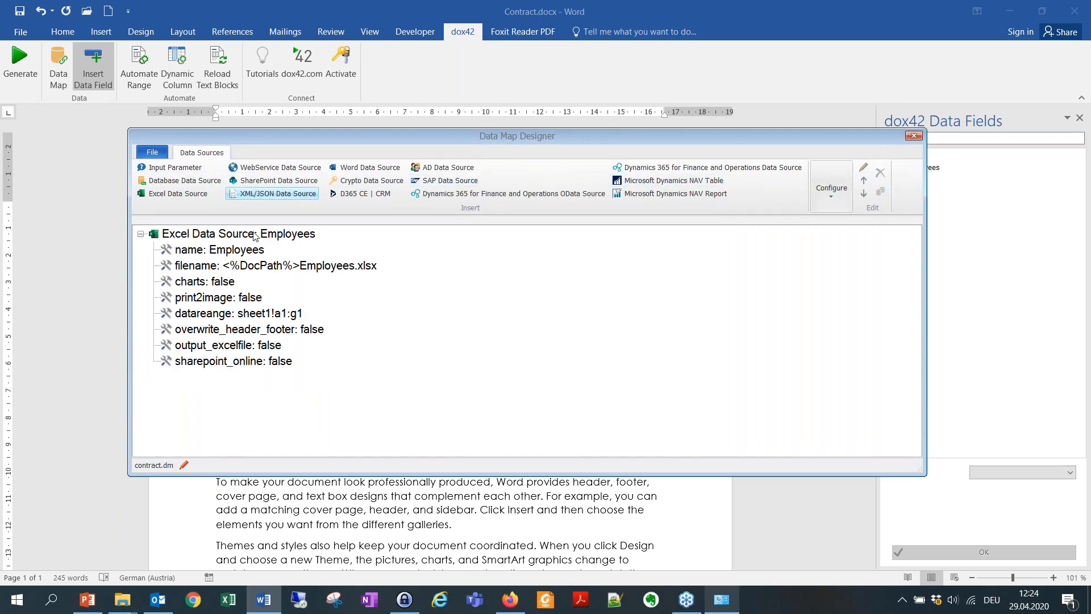
left_click(142, 235)
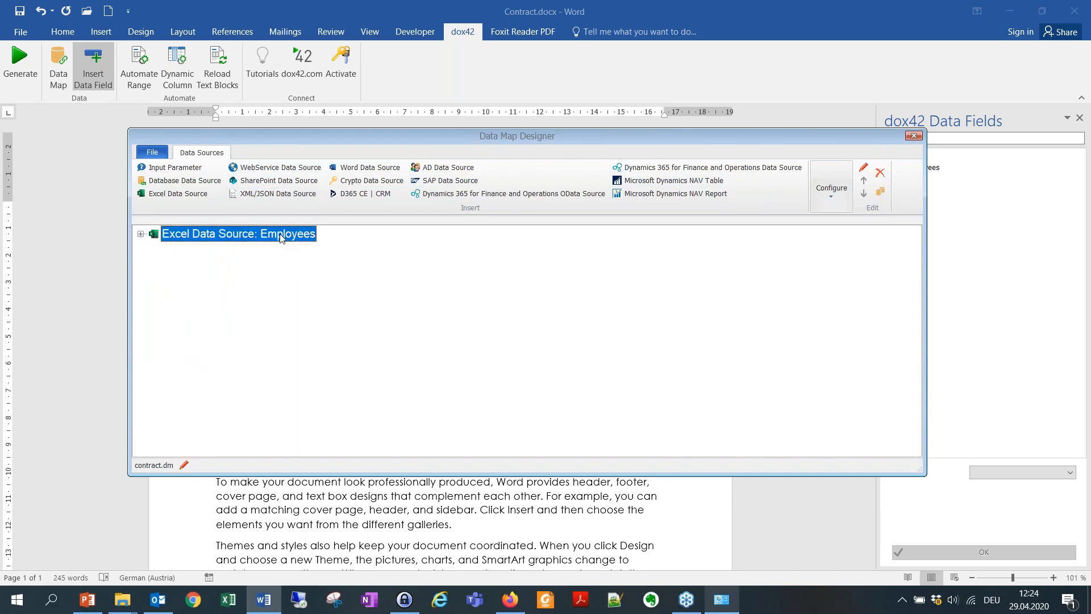
Configure Employees for bulk letter generation, saving documents under <%DocPath%>.
left_click(842, 183)
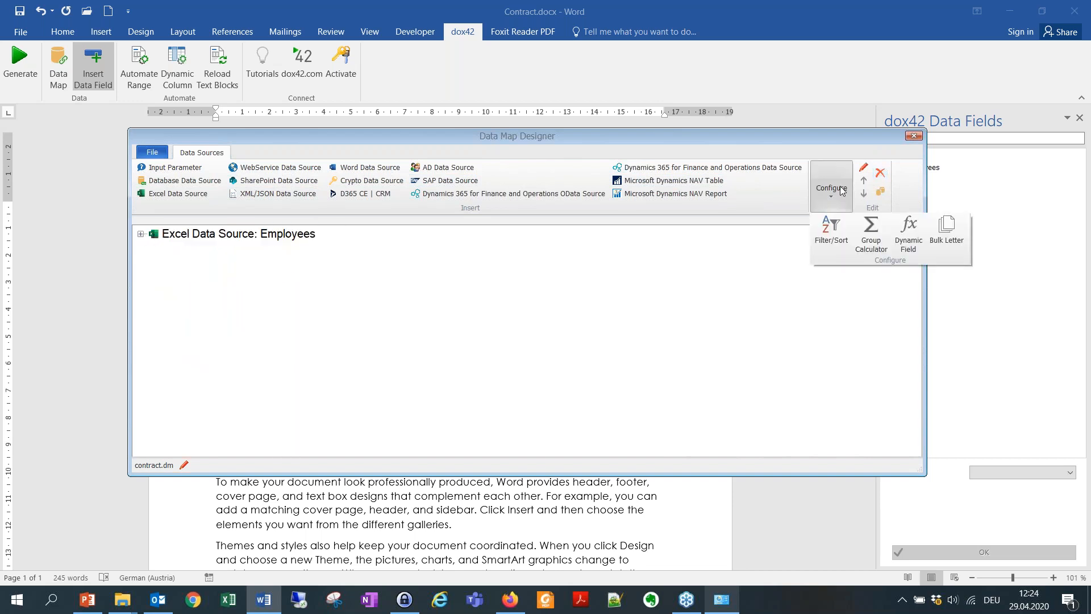
left_click(947, 233)
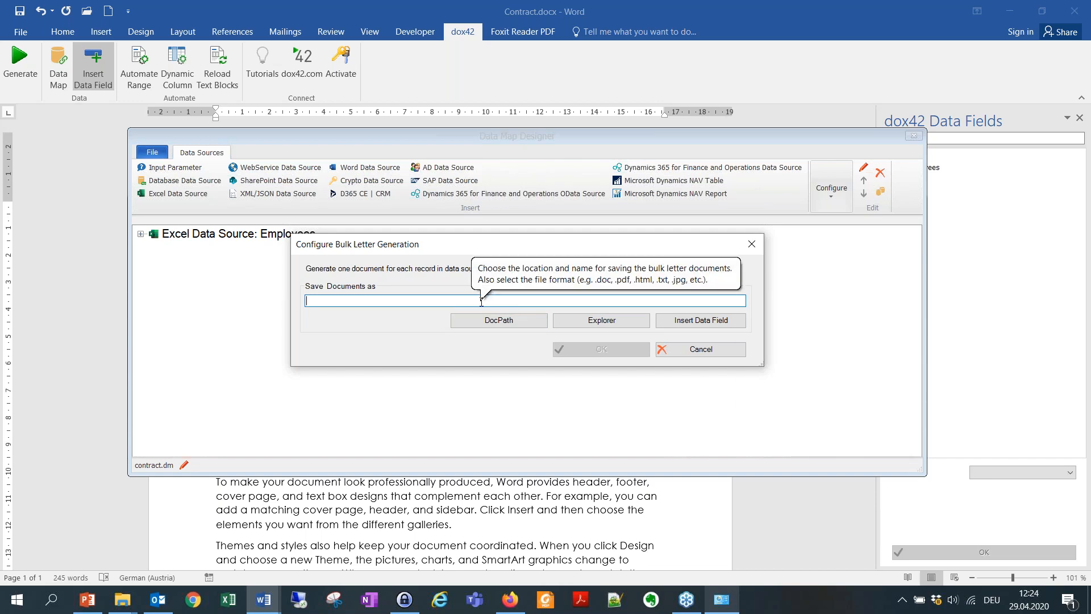
left_click(494, 326)
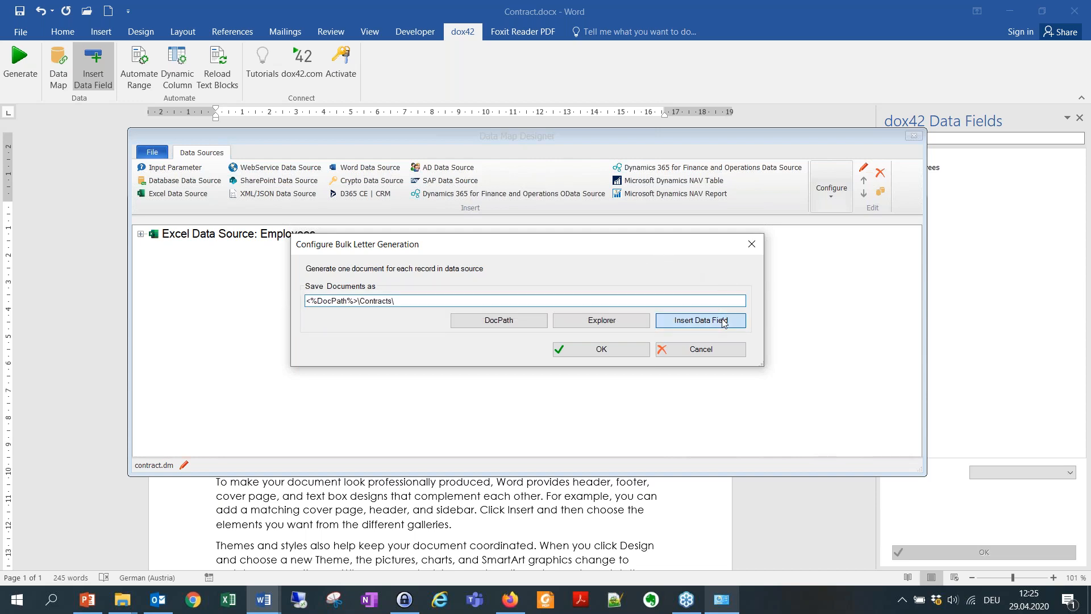
Save each contract as <%DocPath%>\Contracts\<%Employees.Firstname%>_<%Employees.Lastname%>.pdf and confirm.
left_click(702, 319)
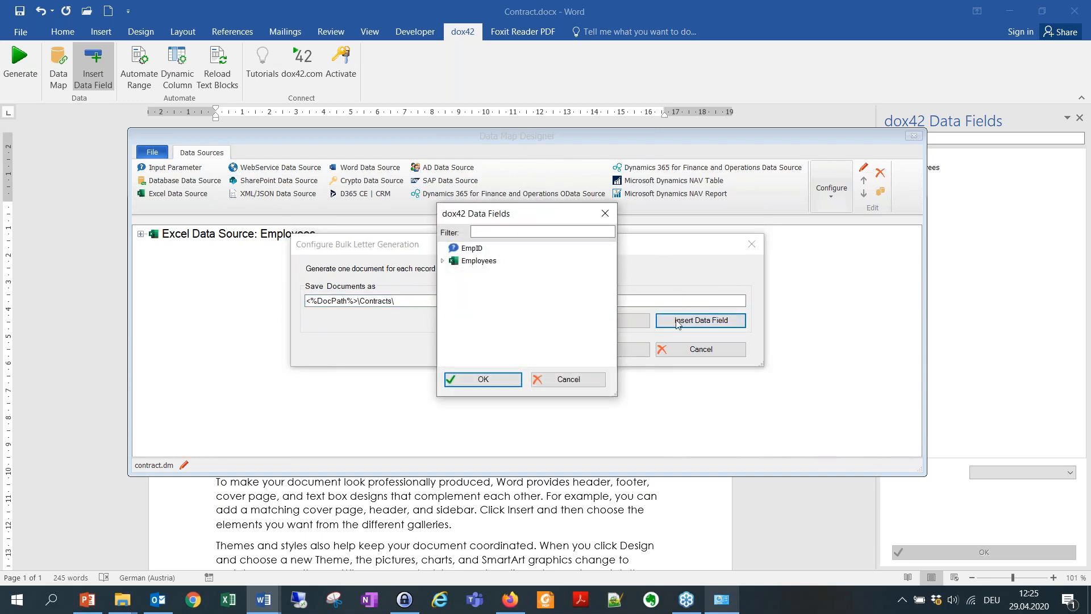
left_click(442, 262)
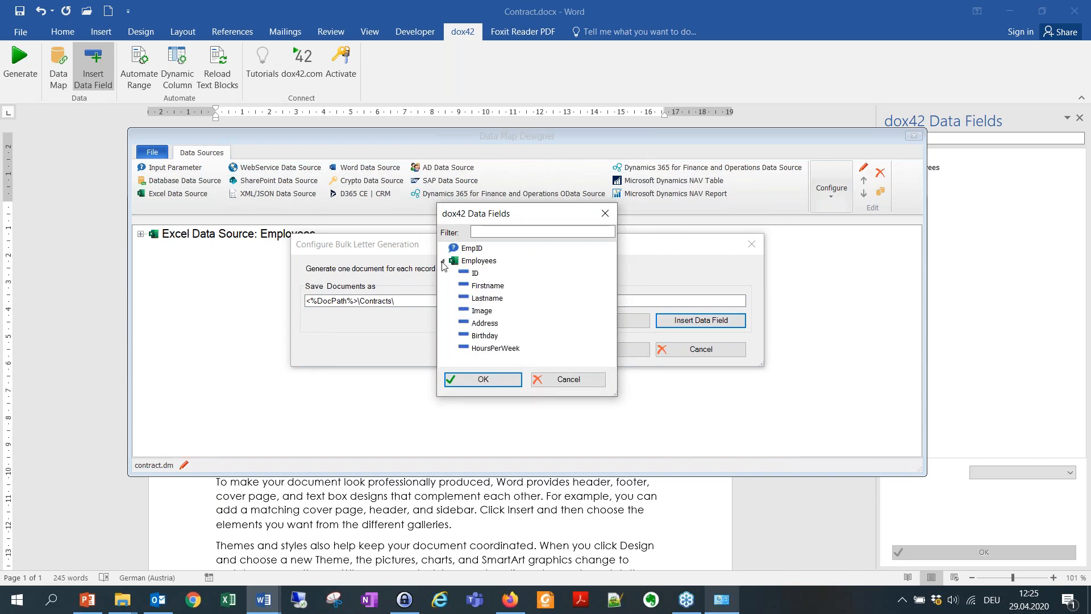
double_click(499, 286)
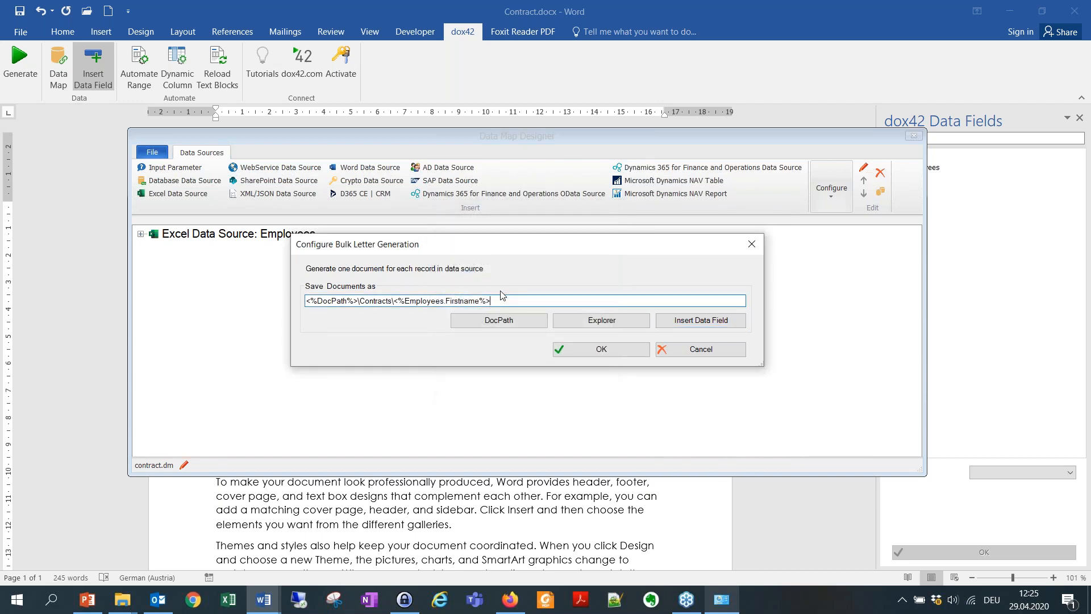
left_click(733, 321)
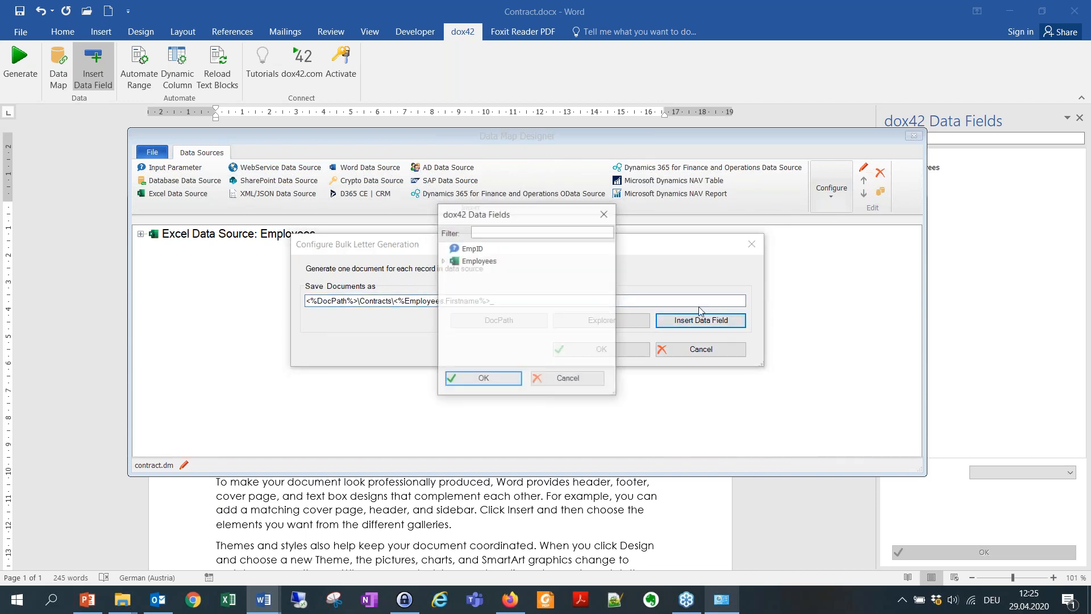
left_click(442, 261)
double_click(488, 300)
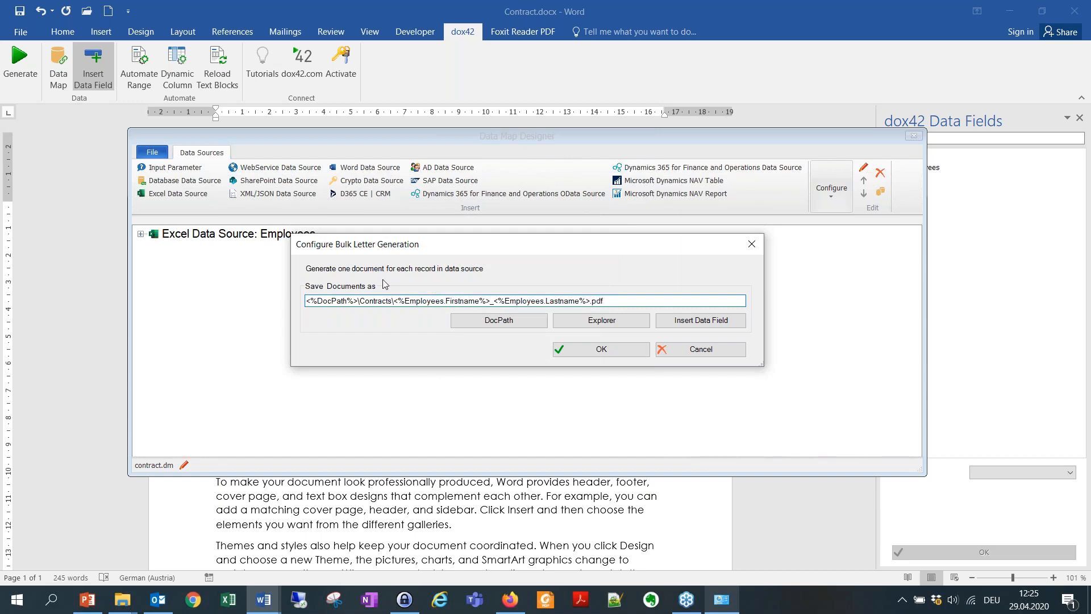
left_click(608, 352)
left_click(140, 233)
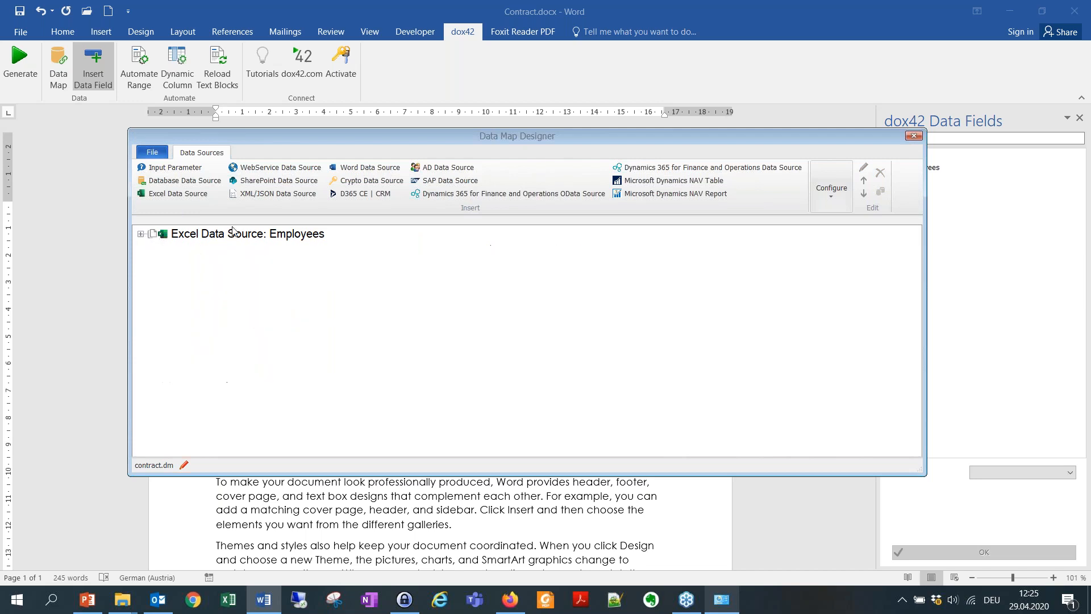
Save the data map, run bulk generation of the contract PDFs, then minimize Word.
left_click(914, 136)
left_click(469, 347)
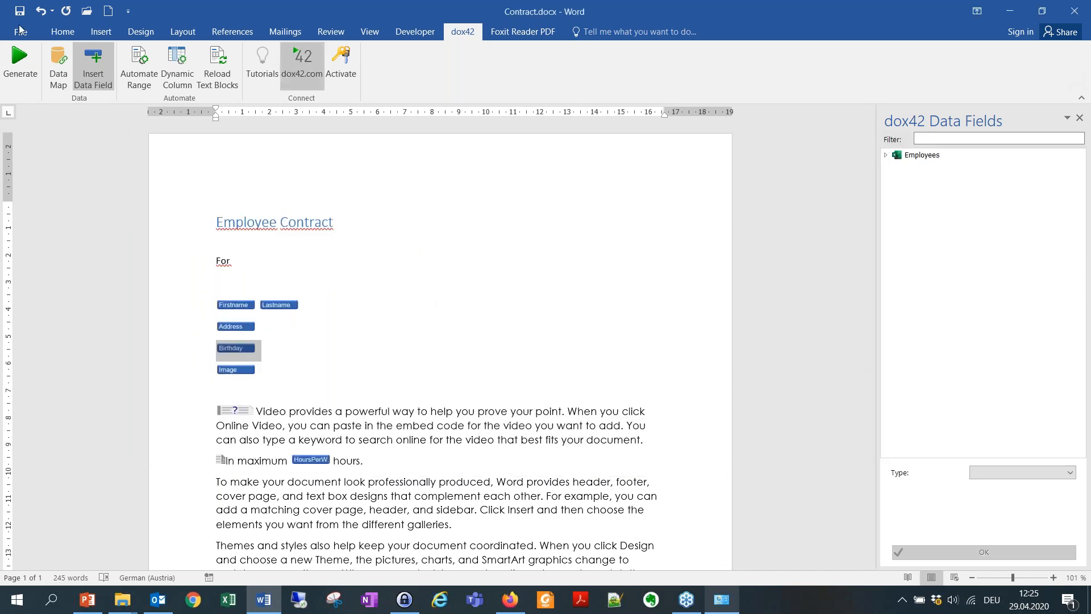
left_click(12, 68)
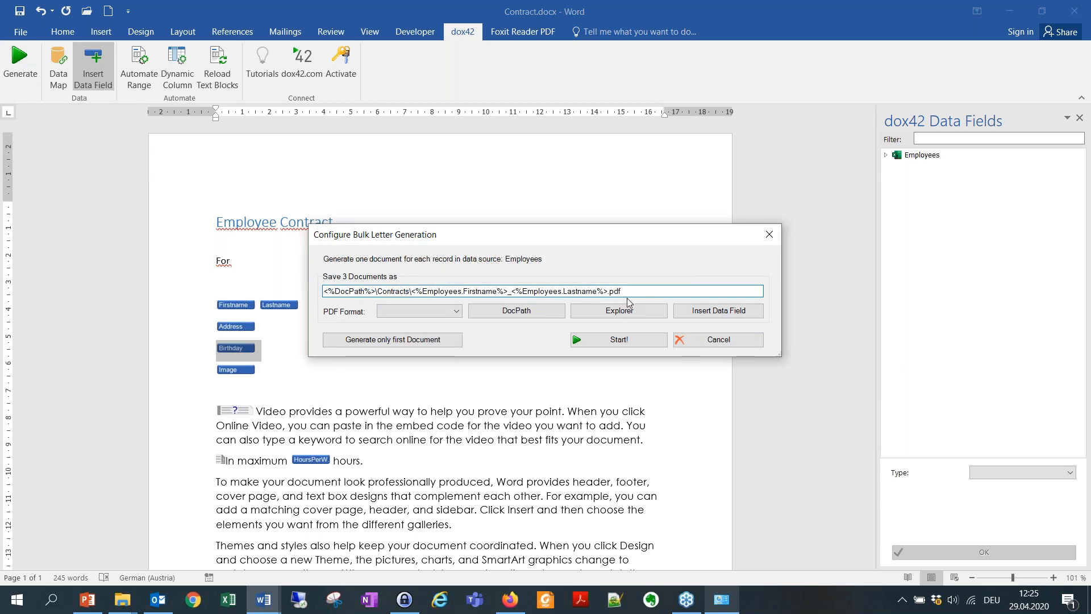
left_click(629, 338)
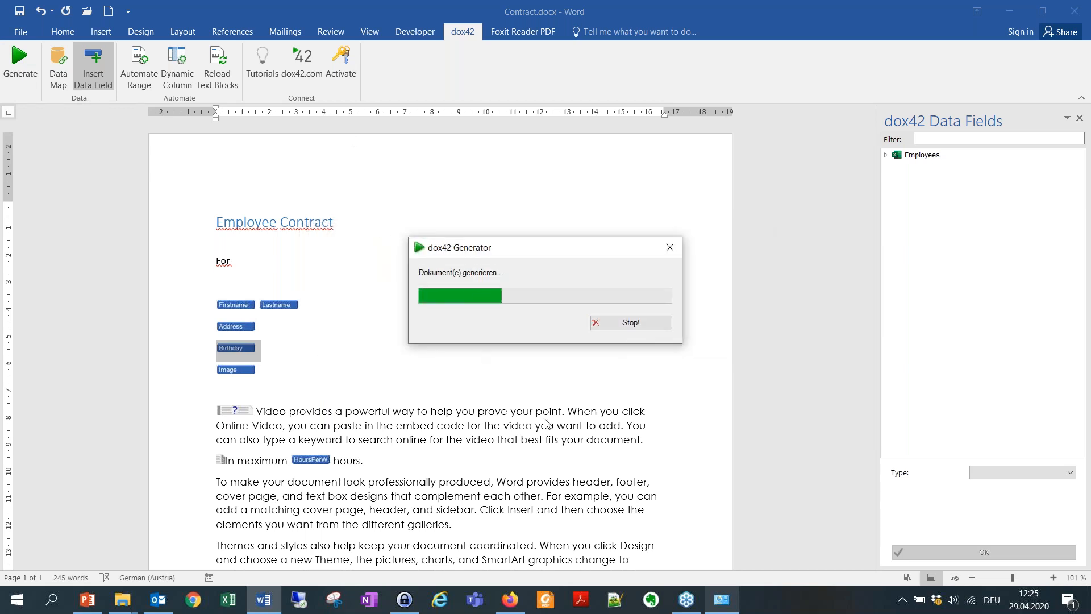
left_click(1010, 10)
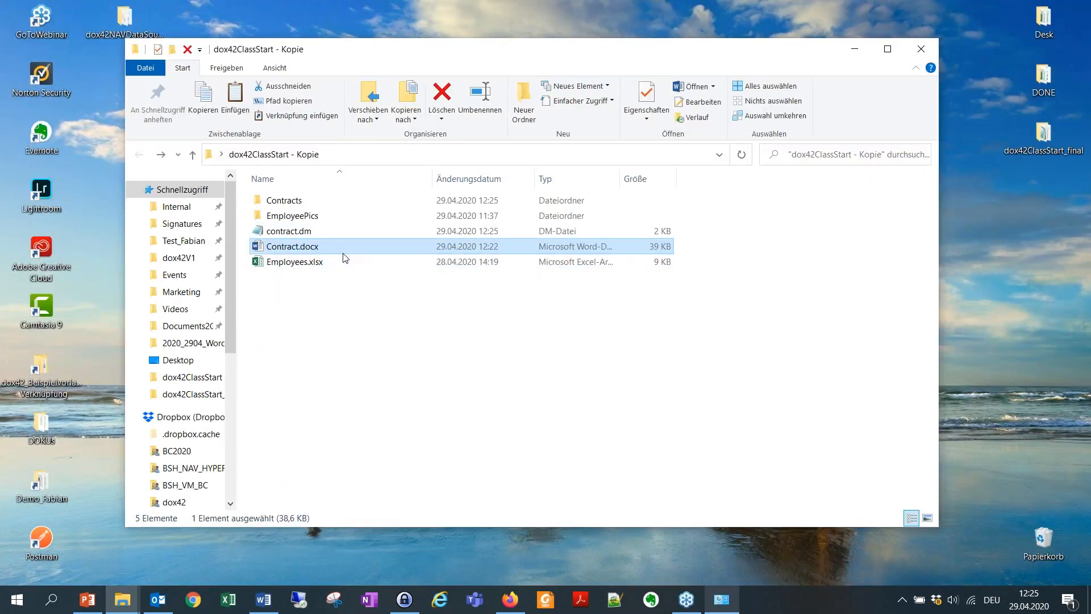
Open the Contracts folder and view the second employee's contract PDF in Foxit Reader.
left_click(341, 206)
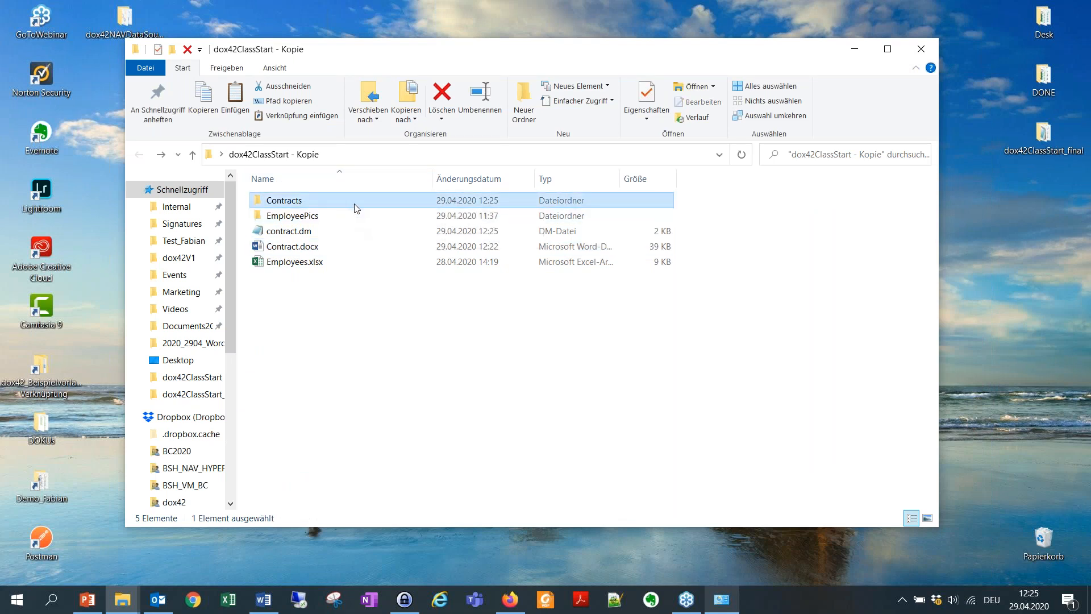
double_click(355, 203)
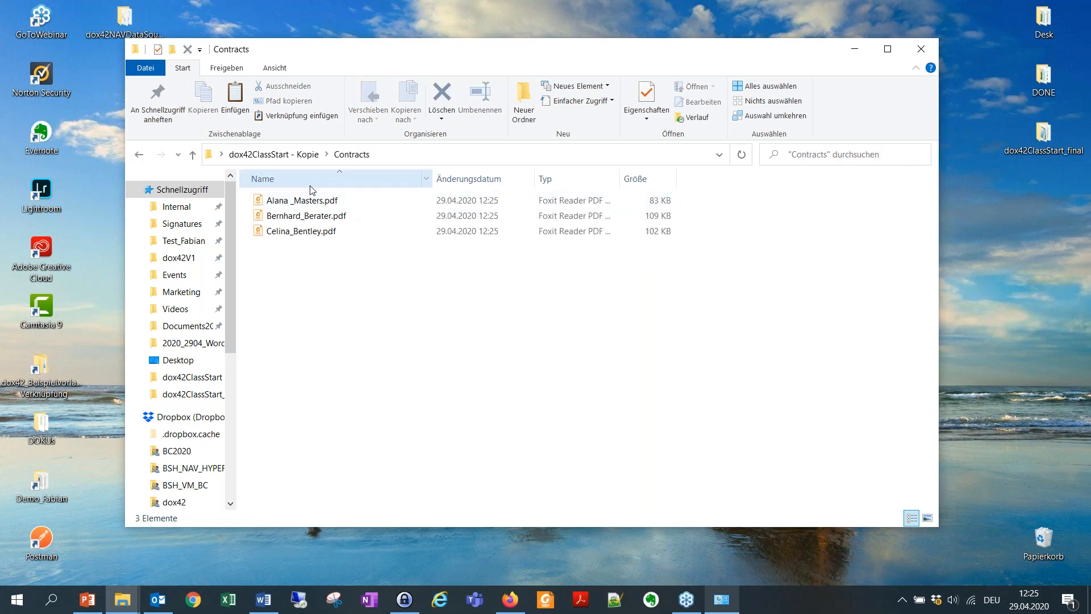
left_click(293, 205)
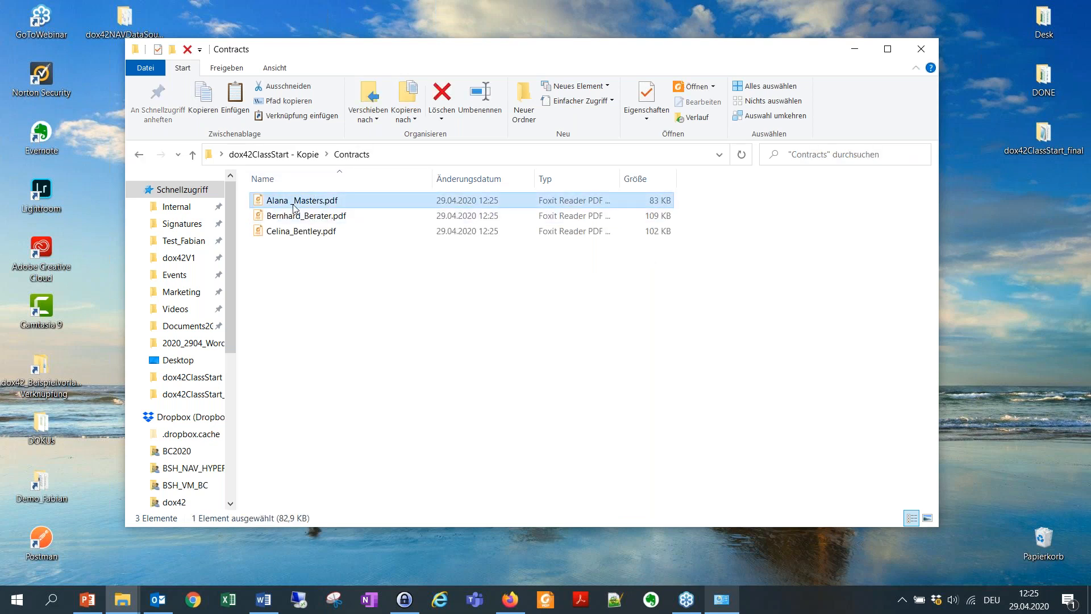
left_click(322, 216)
key("Return")
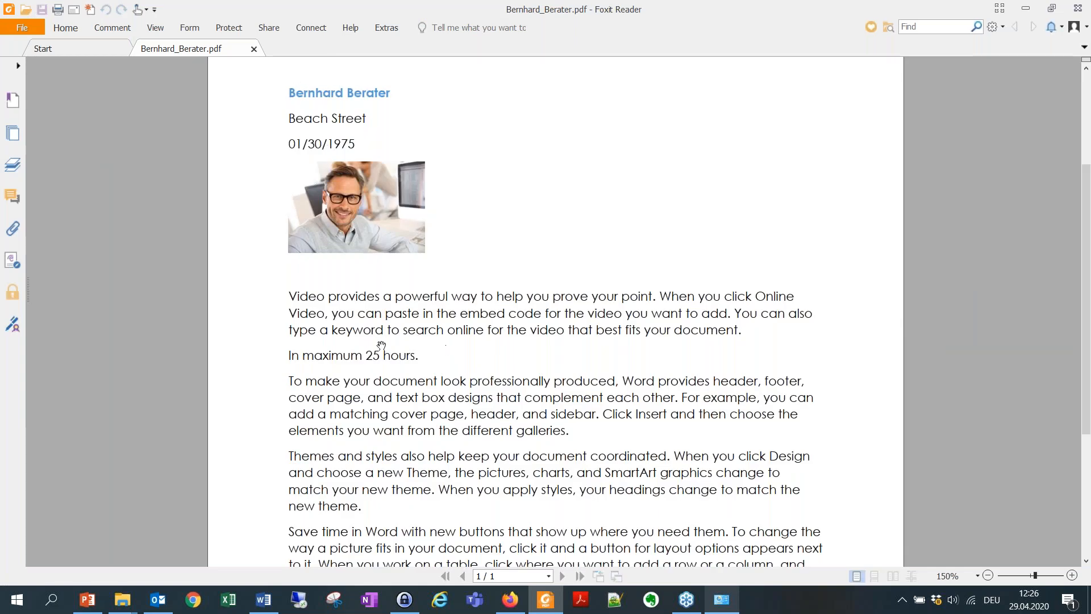
Review the third employee's contract showing a 20-hour maximum, then close all PDF tabs.
left_click(1025, 8)
left_click(331, 230)
double_click(331, 230)
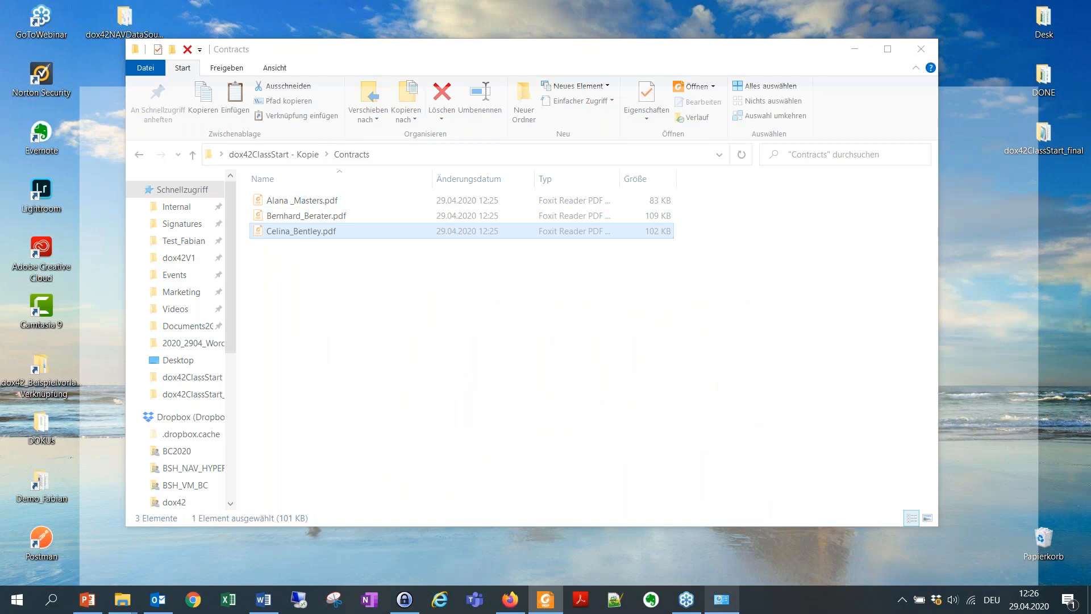
scroll(258, 305, "down", 2)
scroll(258, 305, "down", 2)
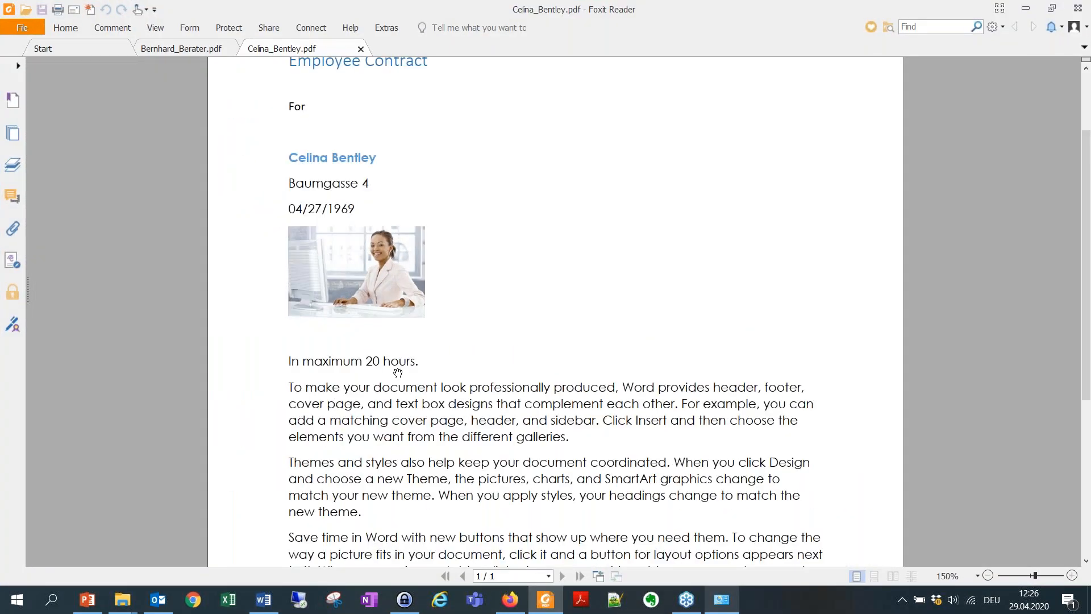
scroll(151, 356, "up", 2)
scroll(248, 339, "down", 7)
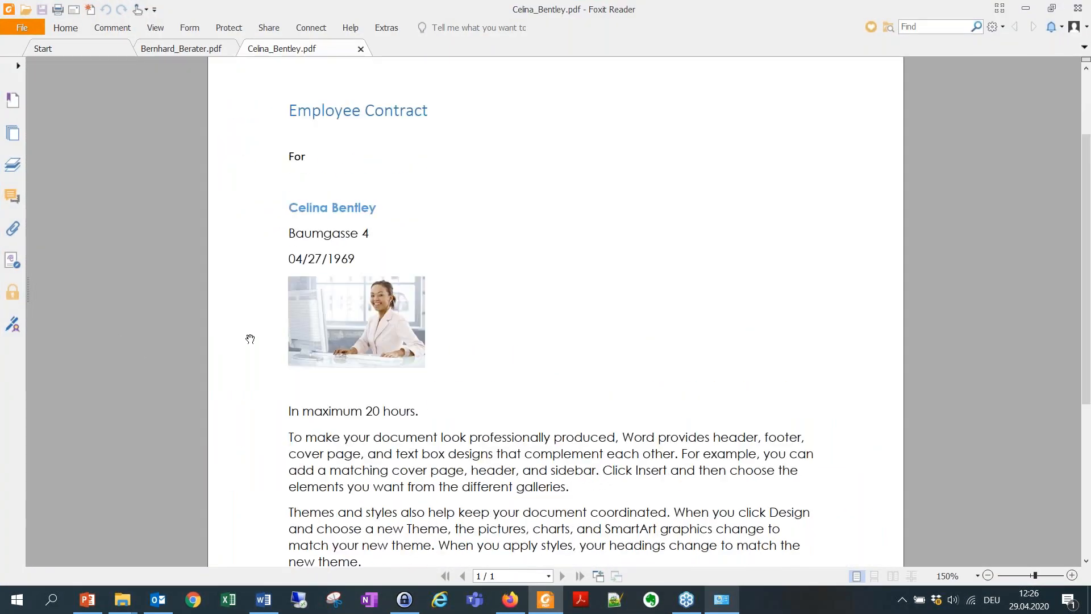
scroll(335, 385, "up", 7)
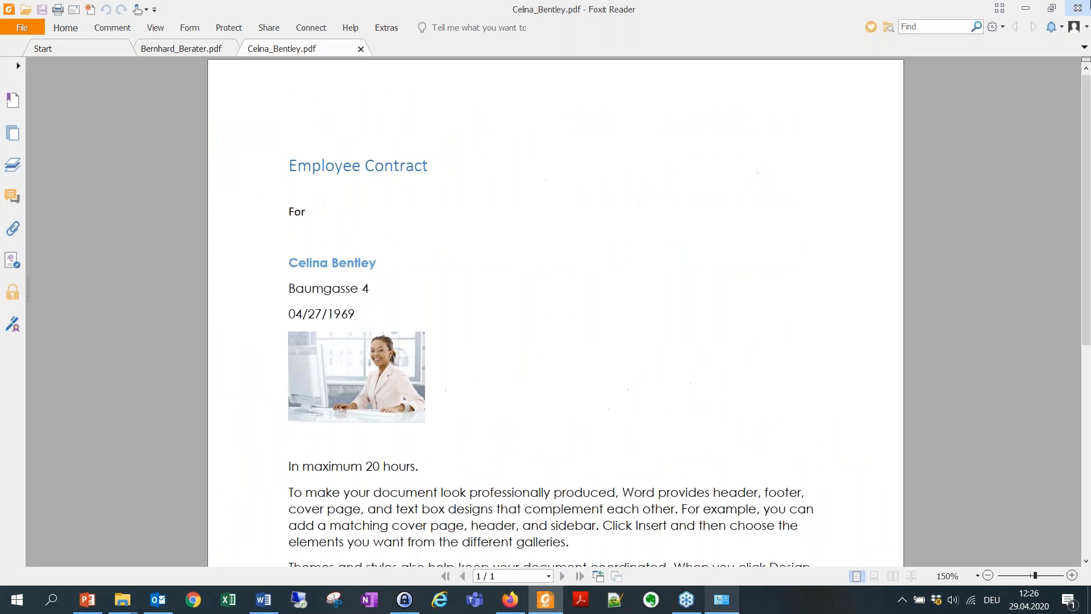
left_click(1077, 8)
left_click(543, 311)
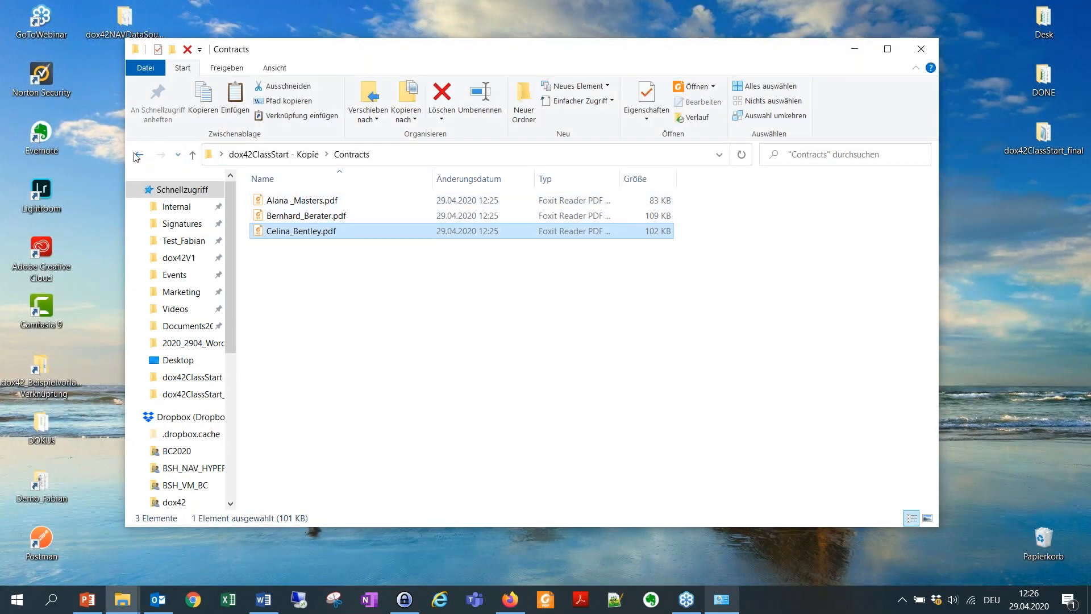
In the project folder, create a new Word document named EMPList.docx and open it.
left_click(139, 155)
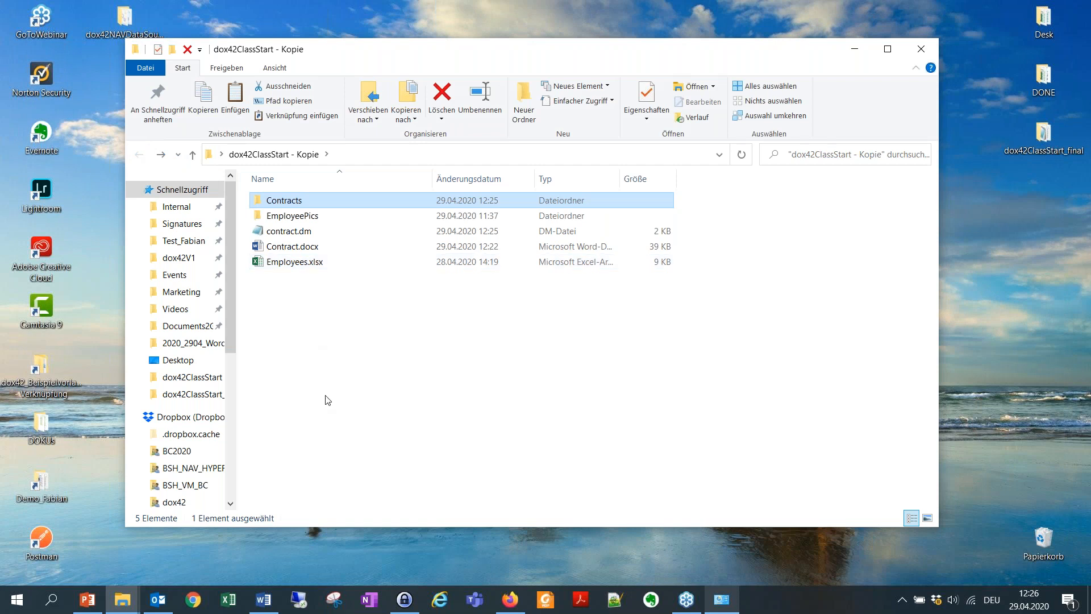
left_click(299, 249)
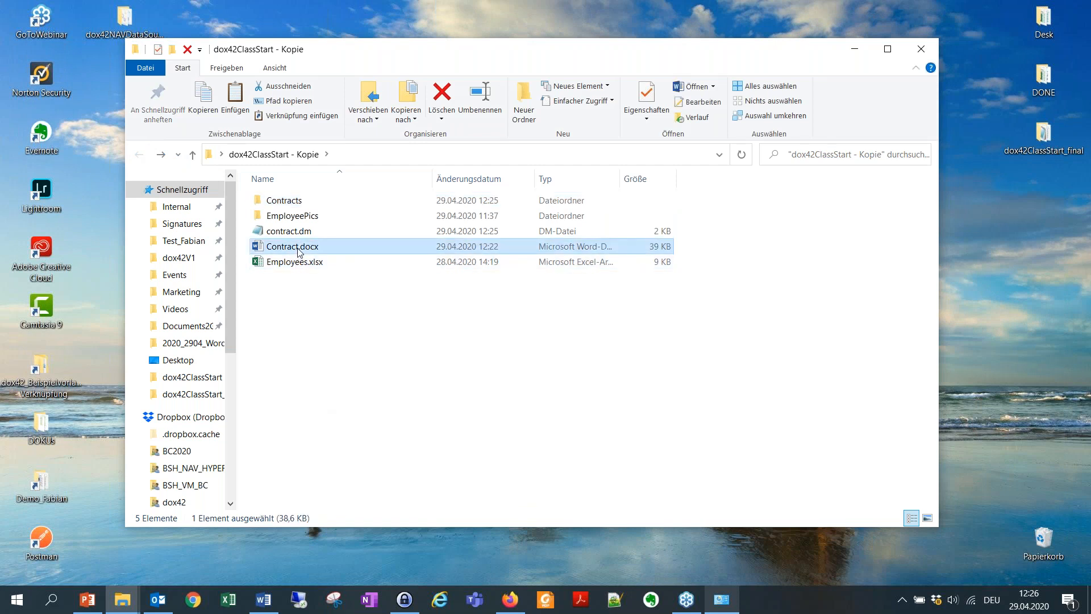
left_click(321, 311)
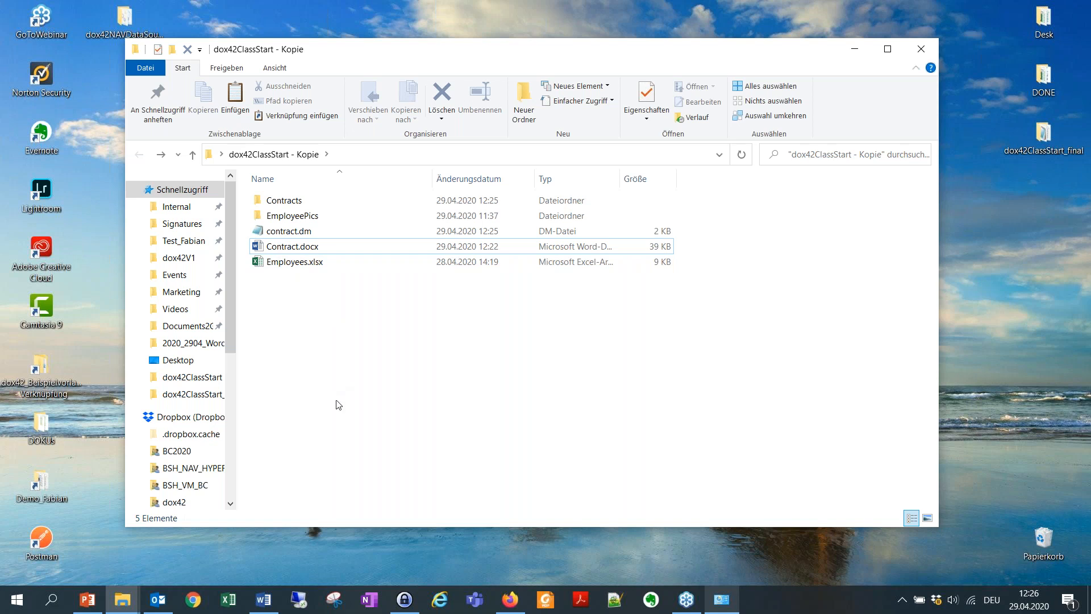
right_click(367, 308)
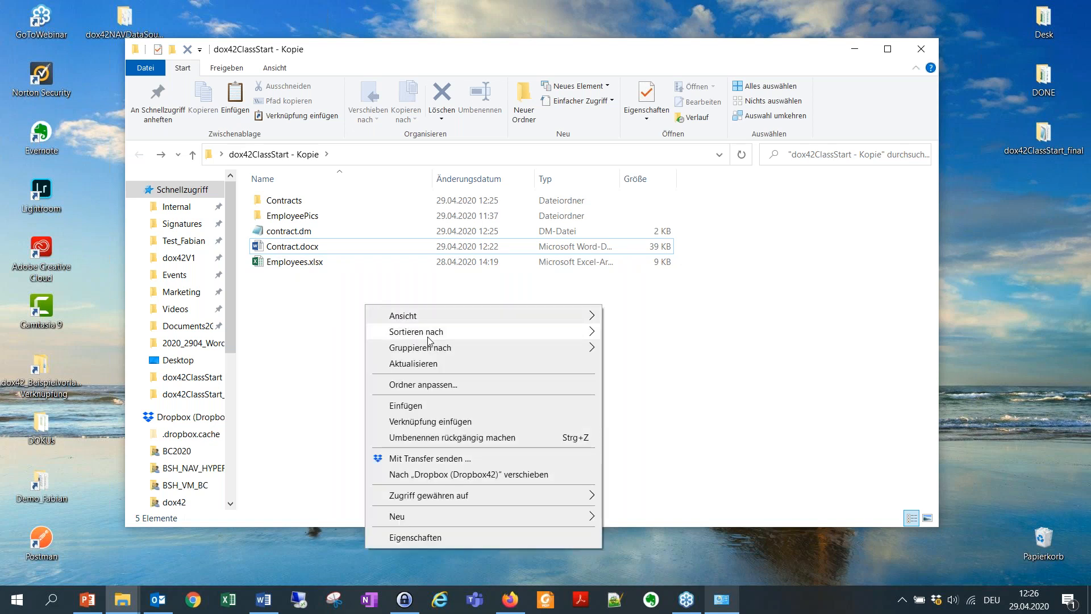
mouse_move(433, 514)
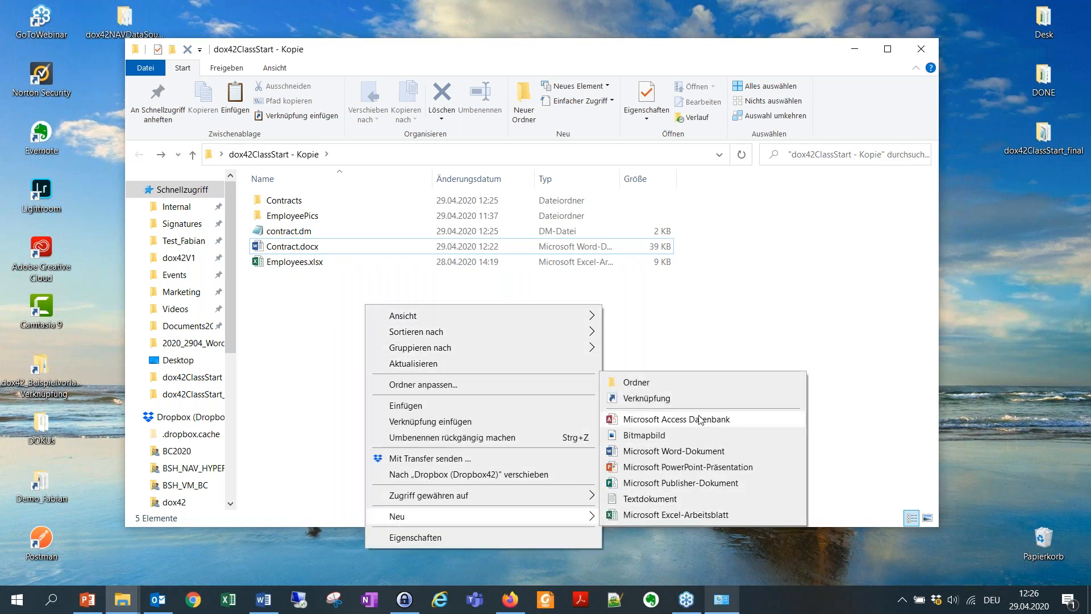
left_click(719, 451)
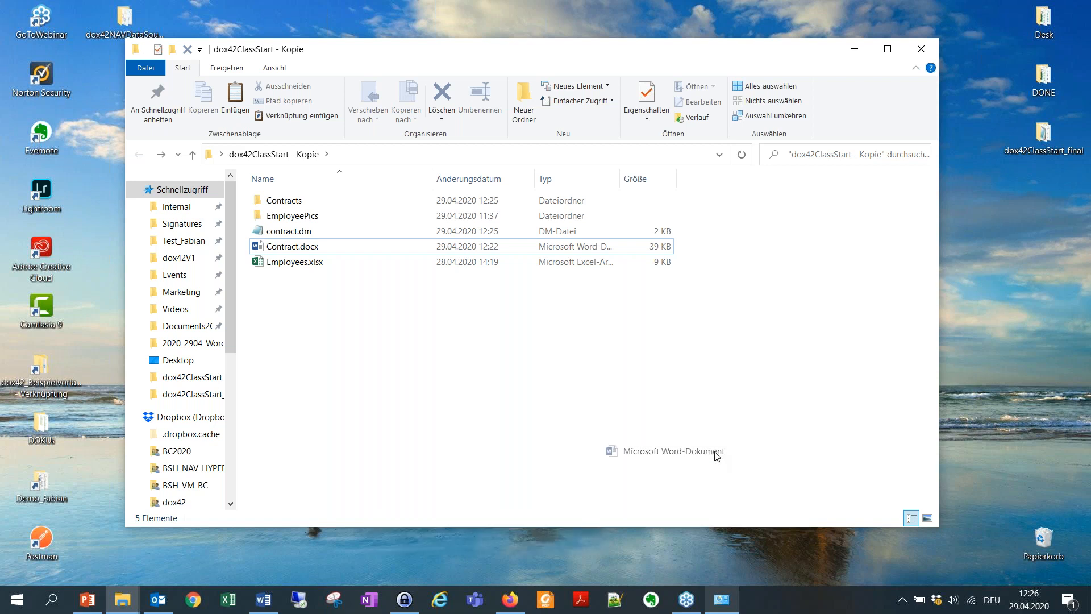
type("EM")
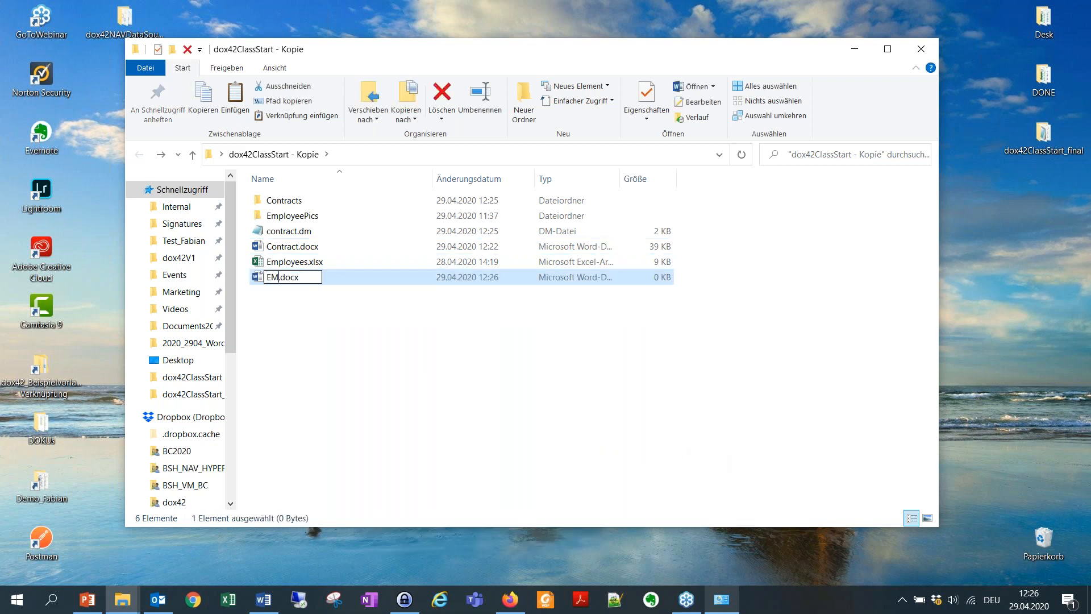
type("p")
type("List")
key("Return")
double_click(362, 285)
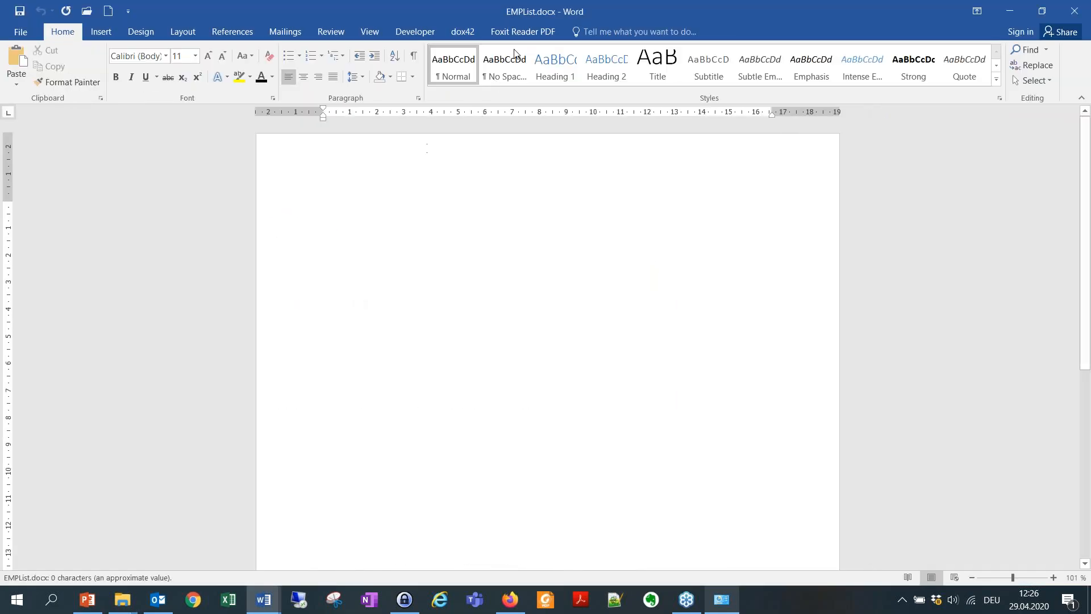
Close Contract.docx and reopen EMPList.docx in Word.
left_click(1005, 11)
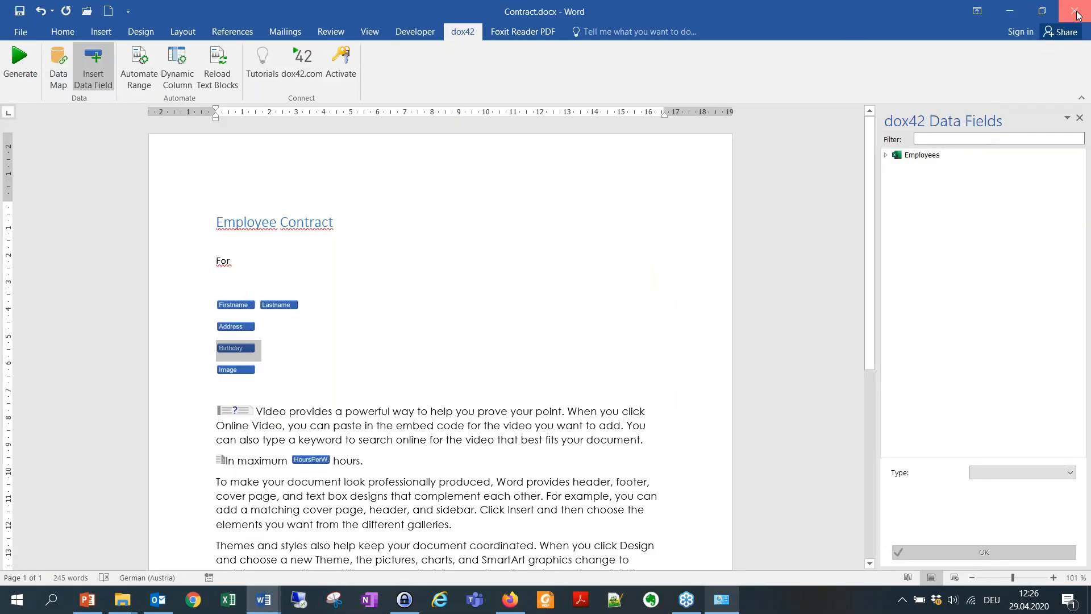
left_click(1076, 12)
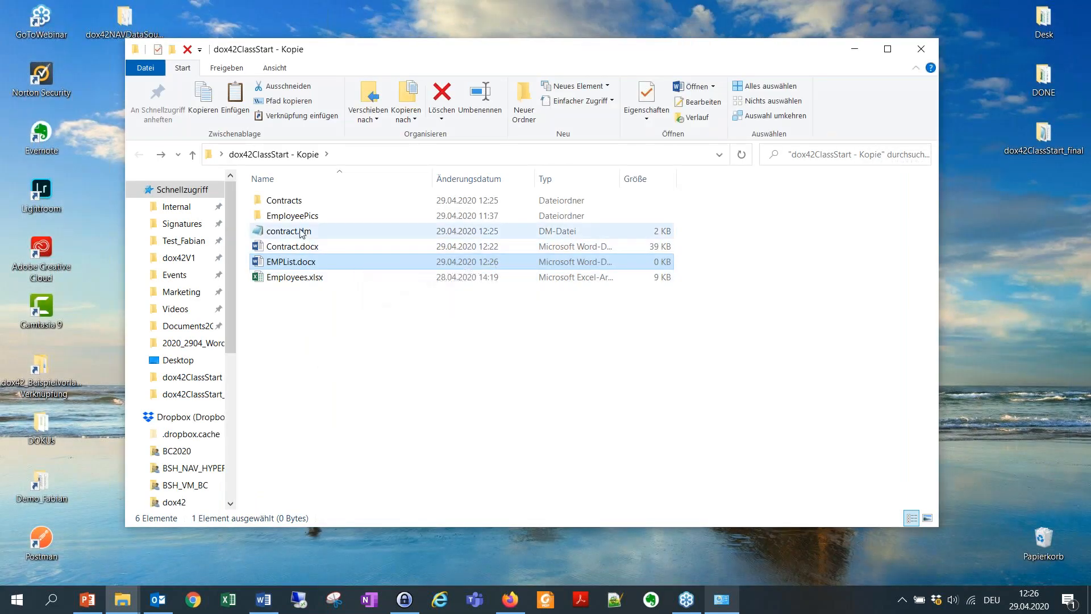
double_click(291, 262)
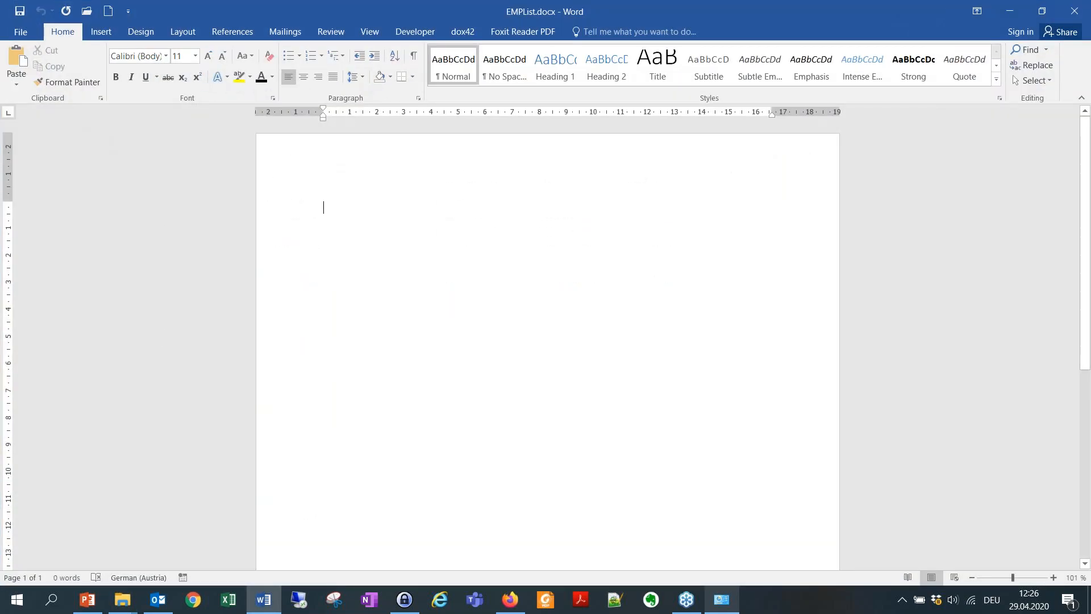
Load the existing contract.dm data map into the dox42 Data Map Designer.
left_click(463, 32)
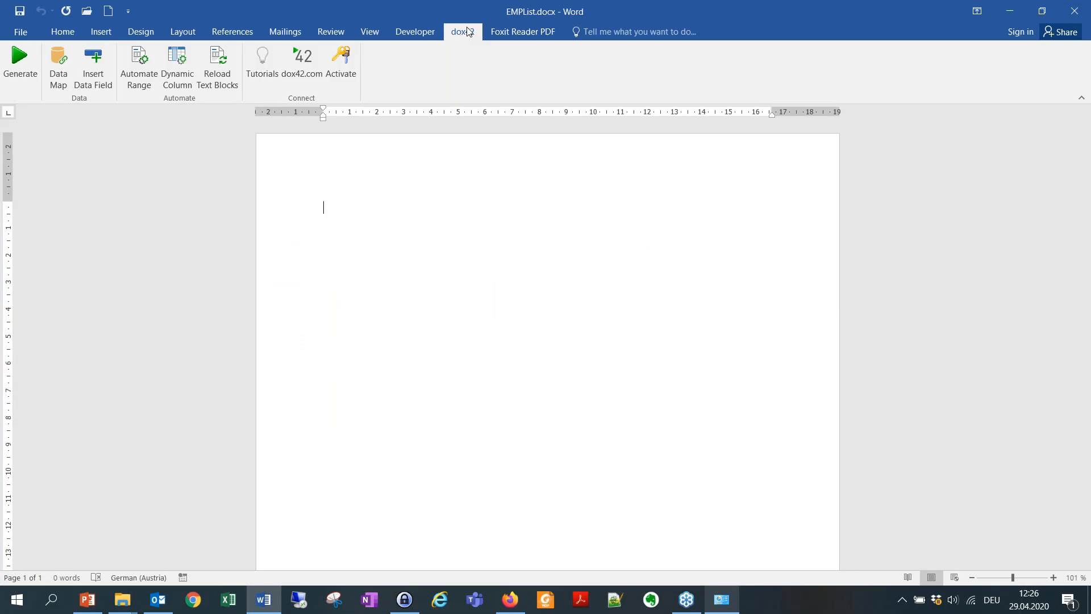
left_click(57, 67)
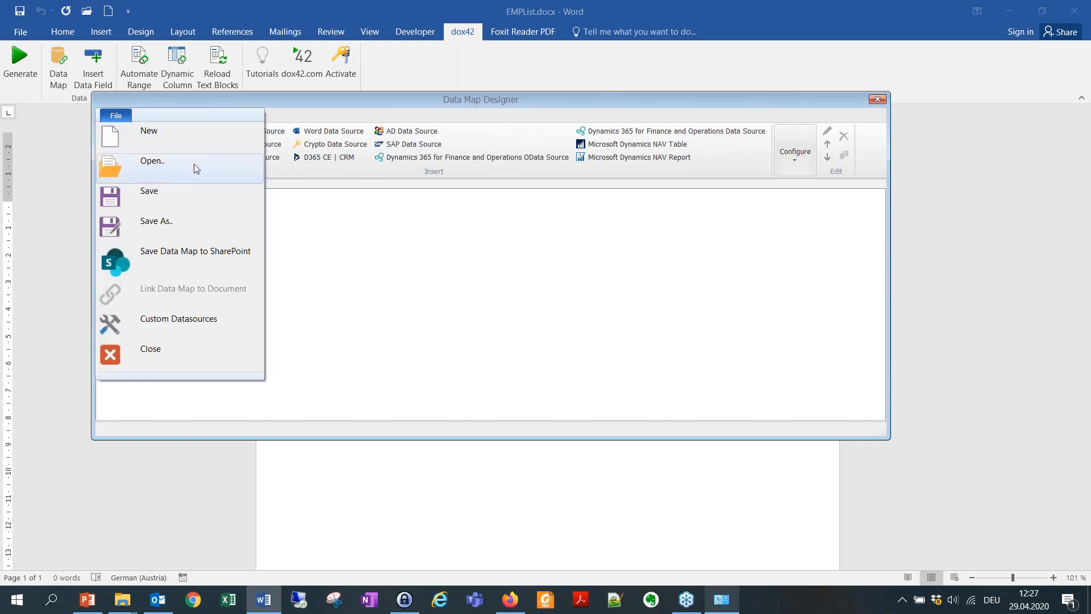
left_click(191, 163)
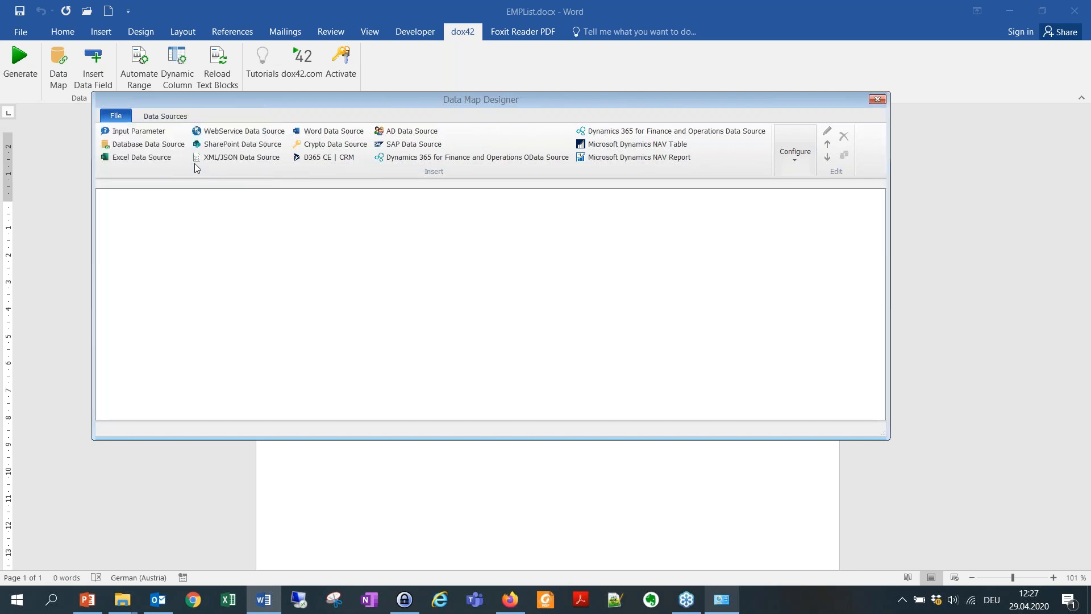
left_click(269, 227)
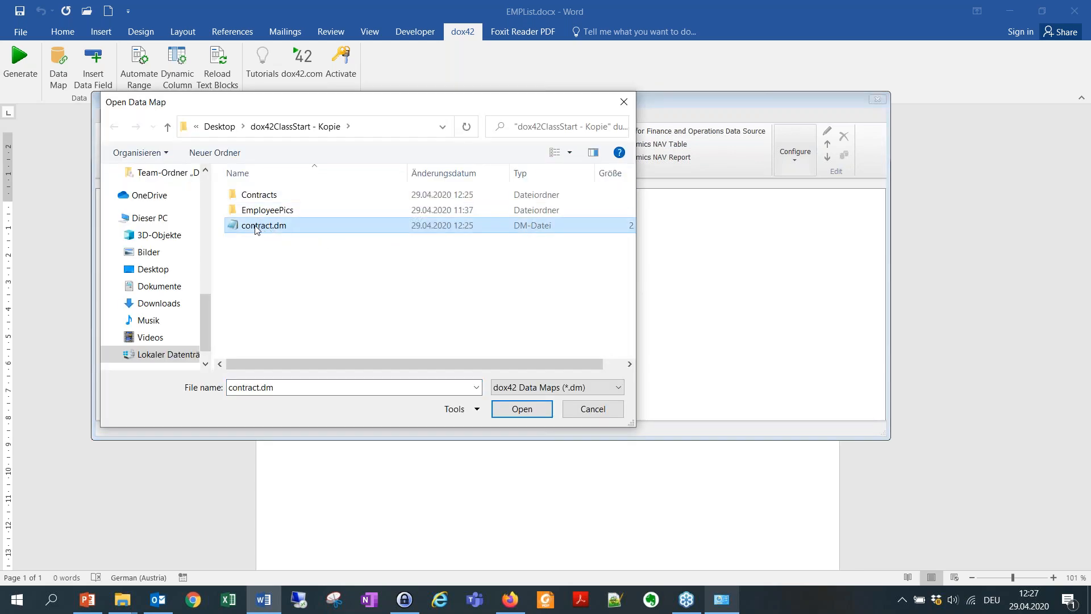
left_click(522, 409)
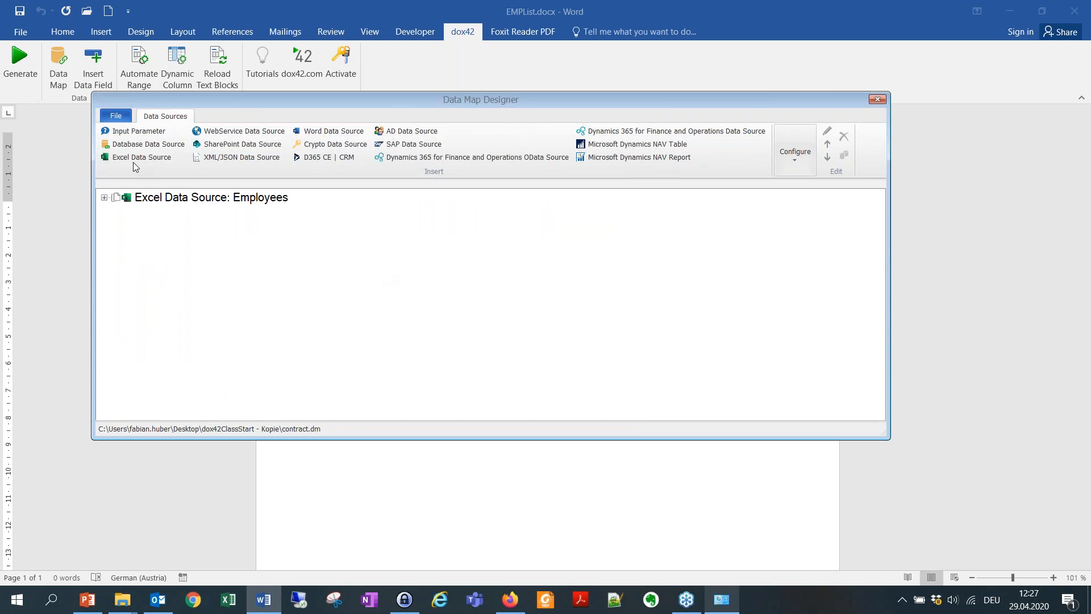
Delete the Employees Bulk Letter output, save and link the data map, and show the data fields.
left_click(179, 199)
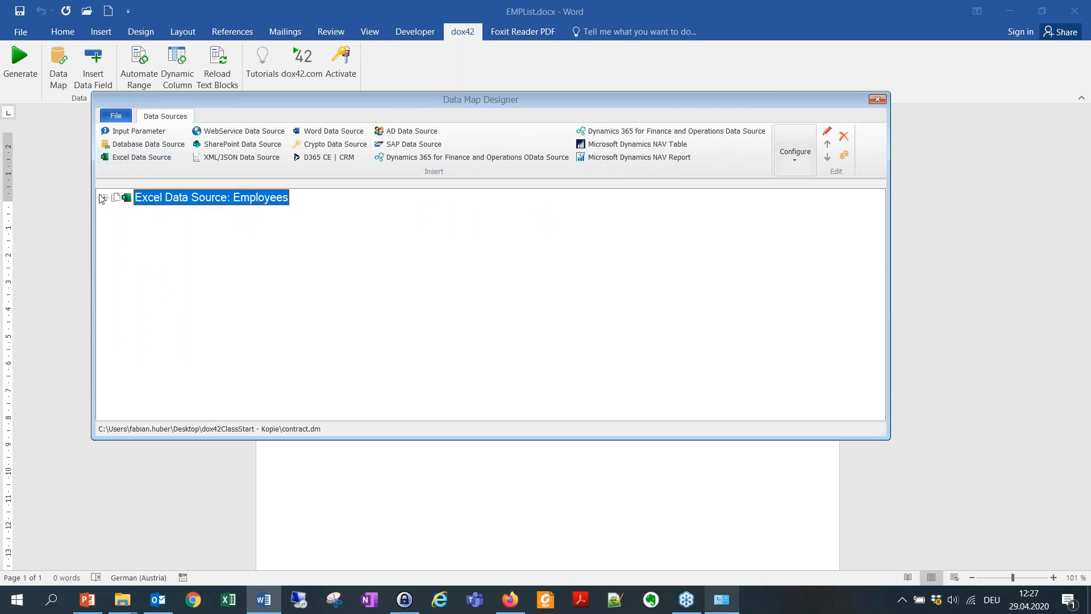
left_click(104, 198)
left_click(167, 214)
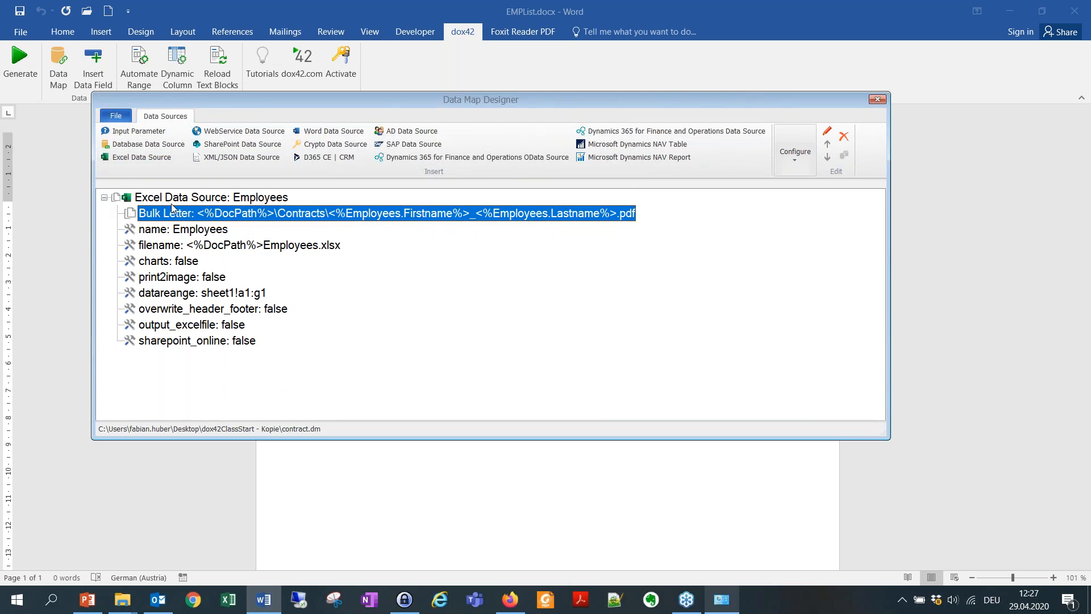
left_click(843, 135)
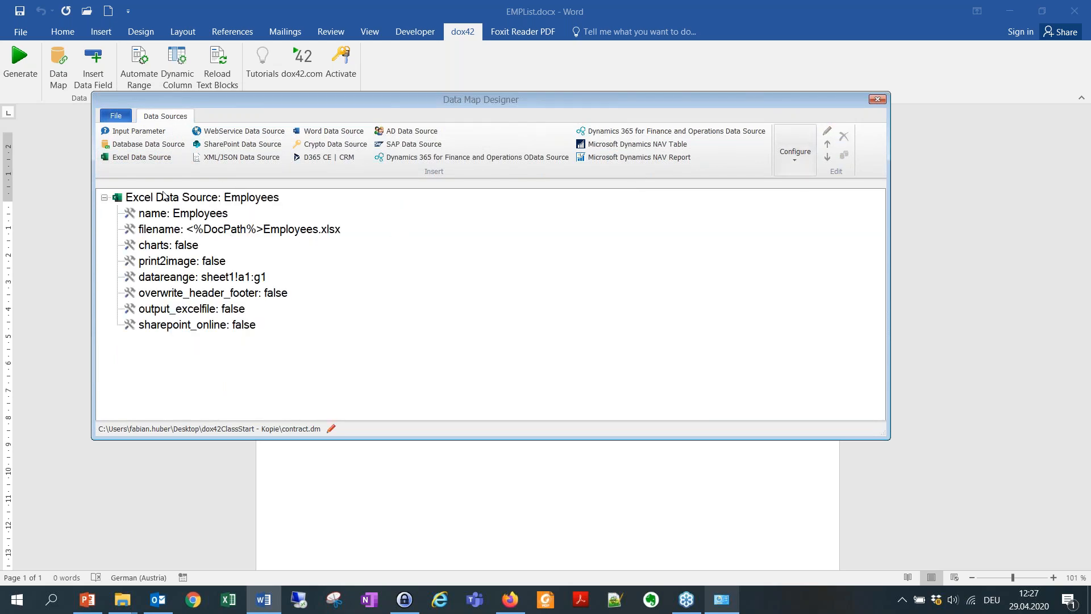
left_click(878, 99)
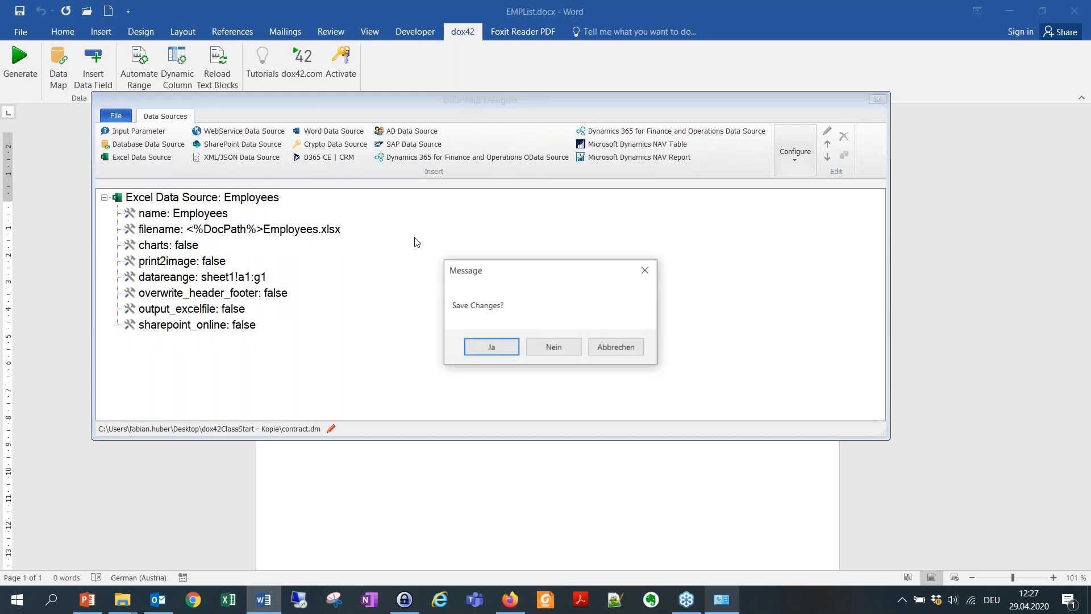
left_click(490, 345)
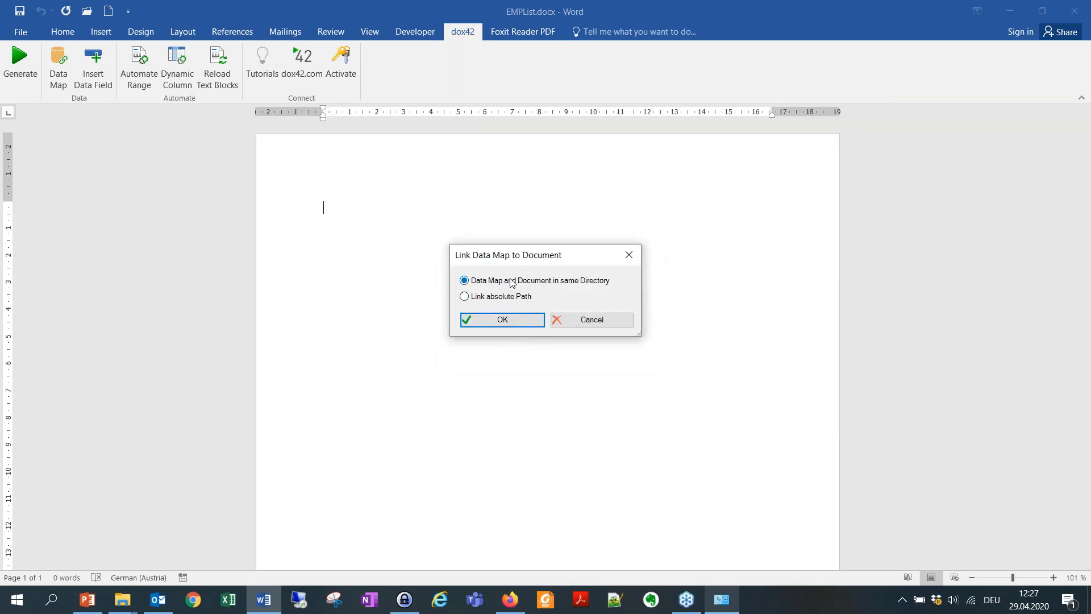
left_click(503, 319)
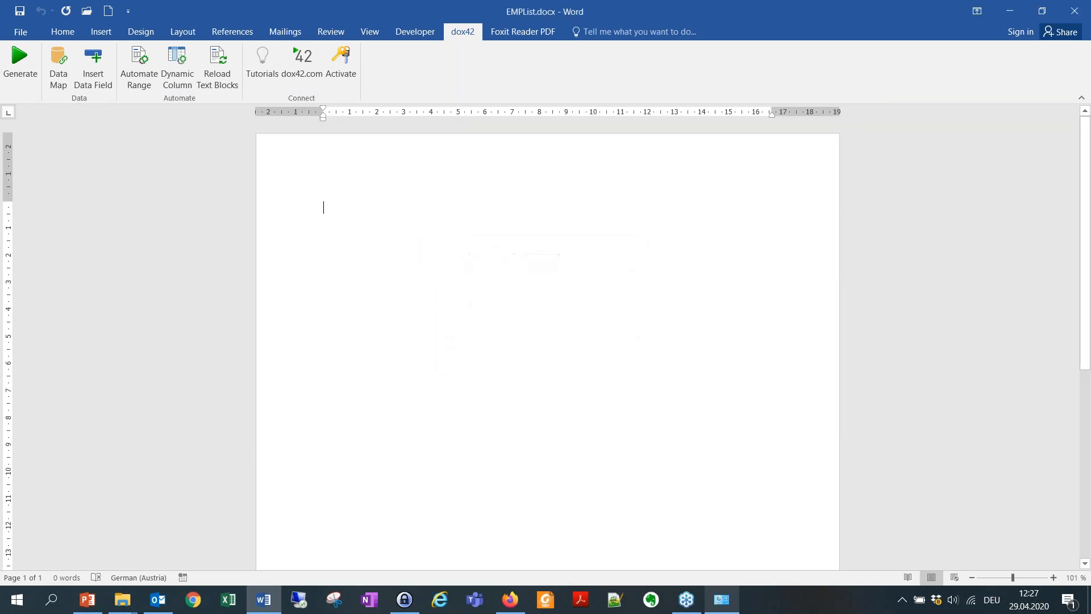
left_click(93, 67)
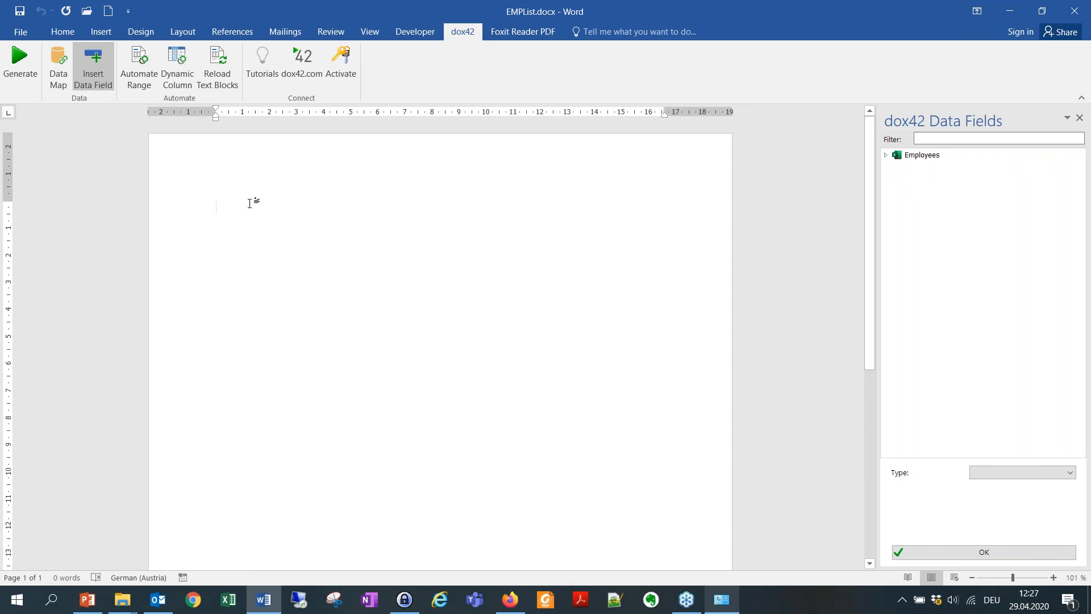
Insert a 3x2 table with headers ID, Name and Image, and place the cursor in the first data cell.
left_click(100, 34)
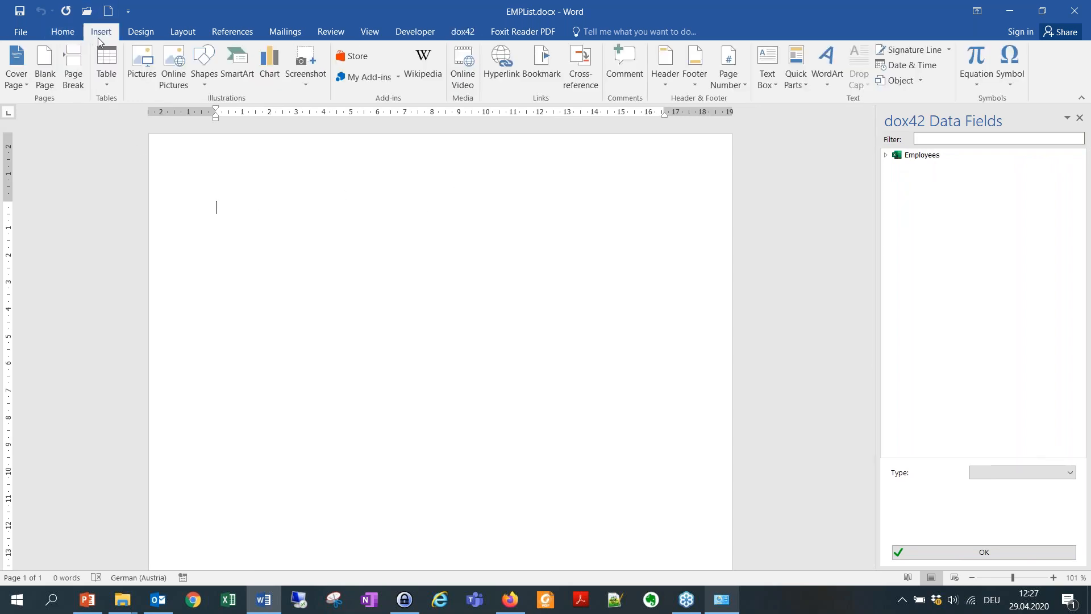
left_click(108, 94)
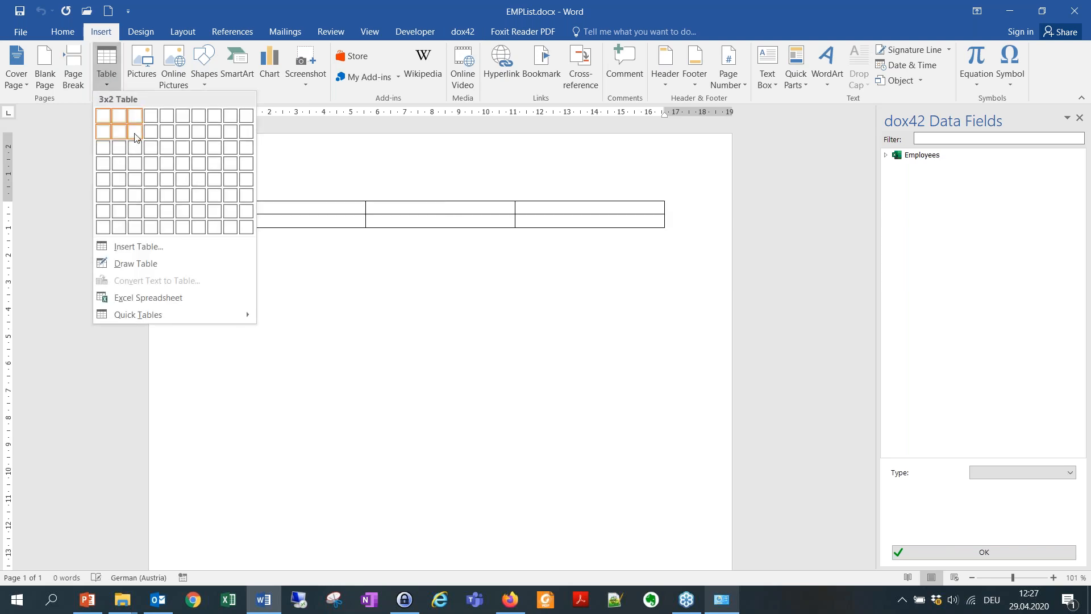
left_click(134, 132)
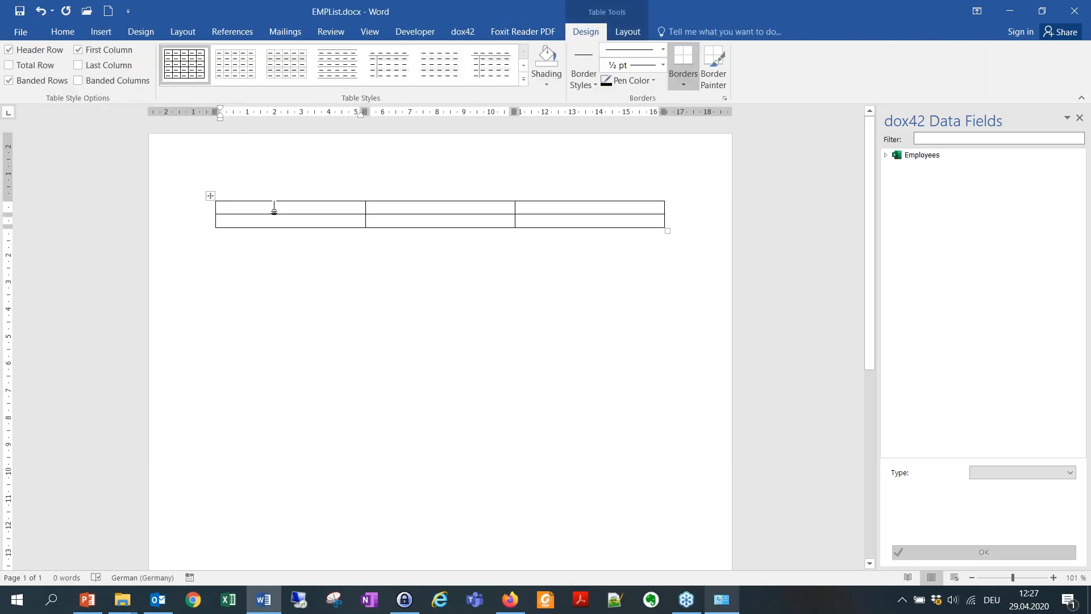
type("ID")
left_click(394, 204)
type("Name")
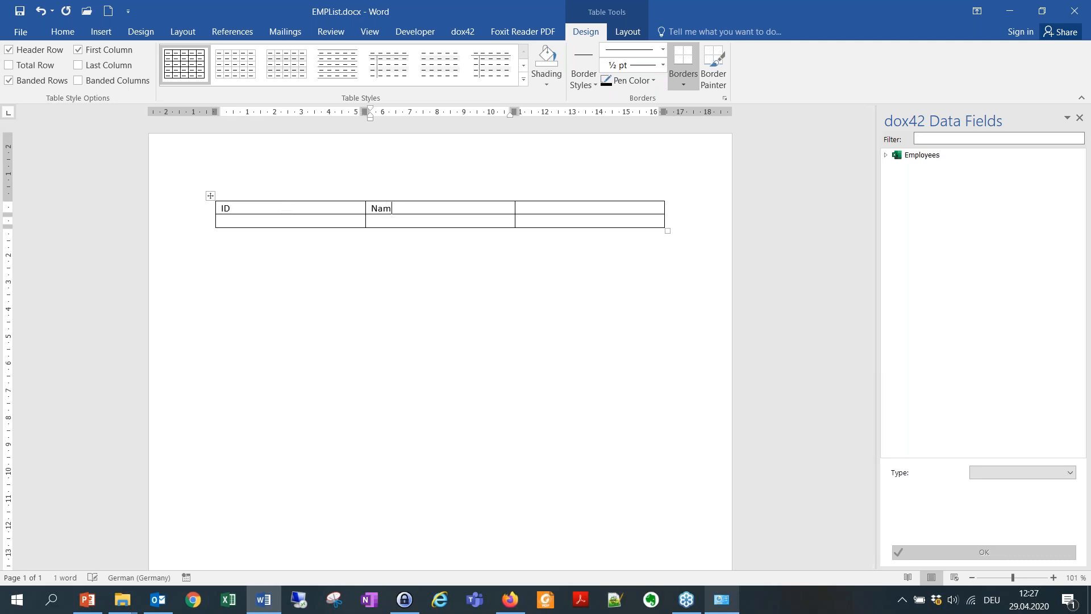
left_click(551, 205)
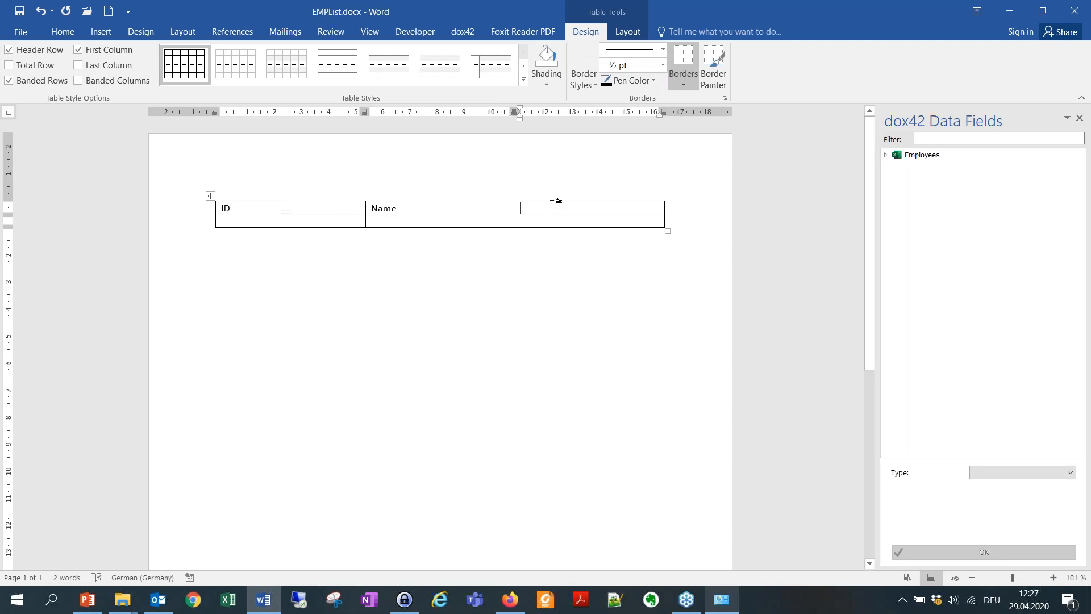
type("Ima")
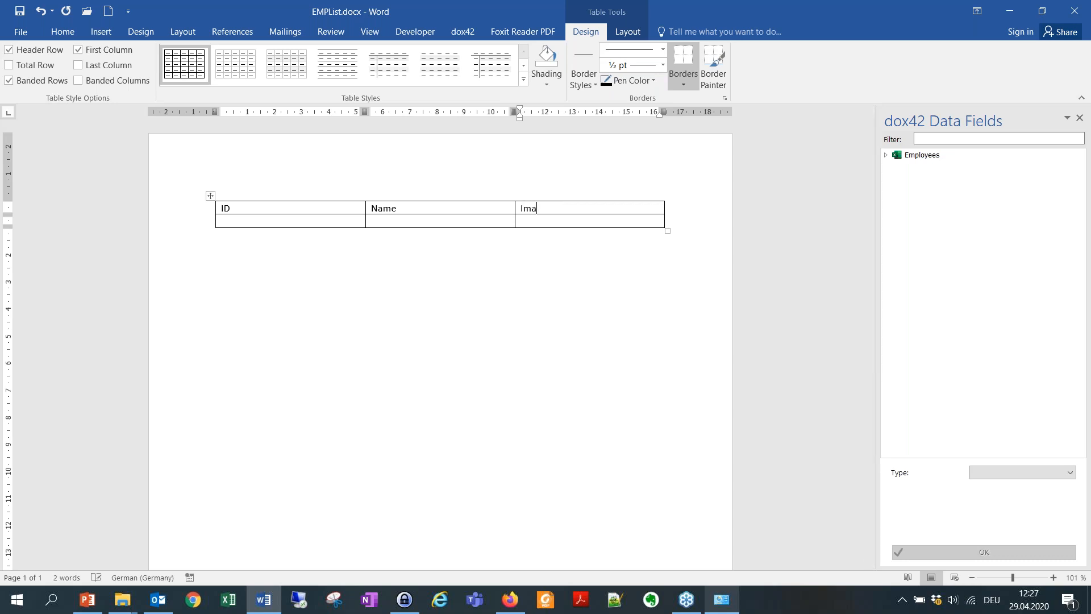
left_click(301, 192)
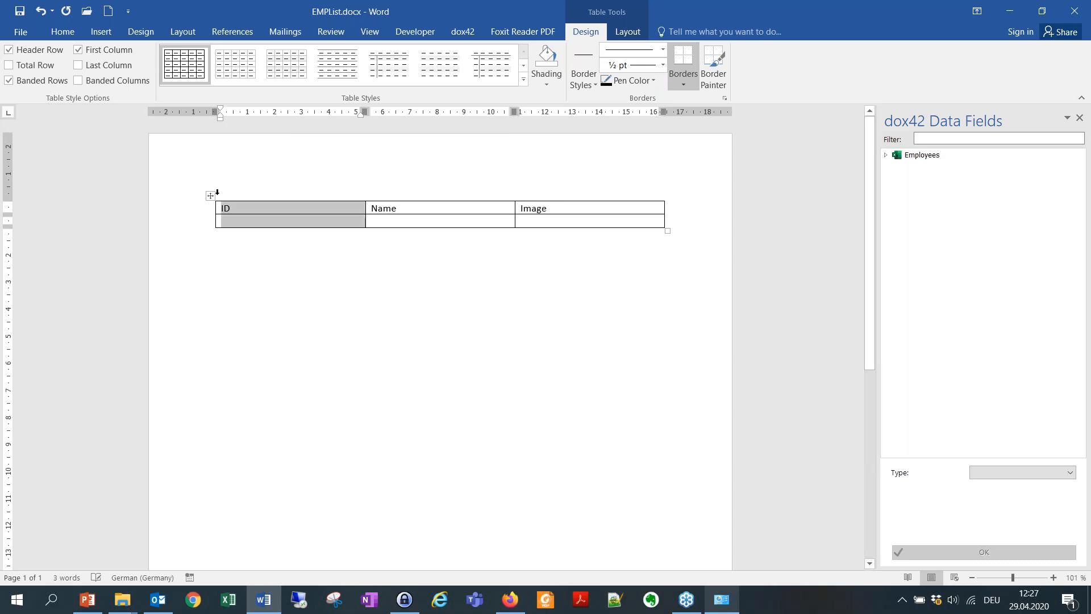
left_click(340, 275)
left_click(294, 224)
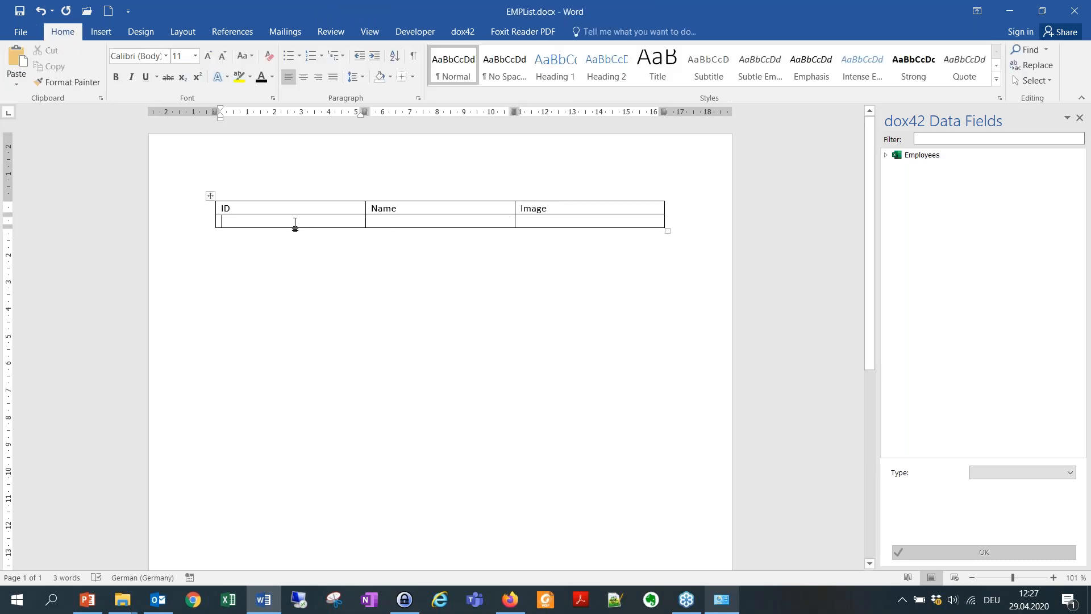
Insert the Employees ID field in the first data cell as a QR barcode (size 30).
left_click(886, 156)
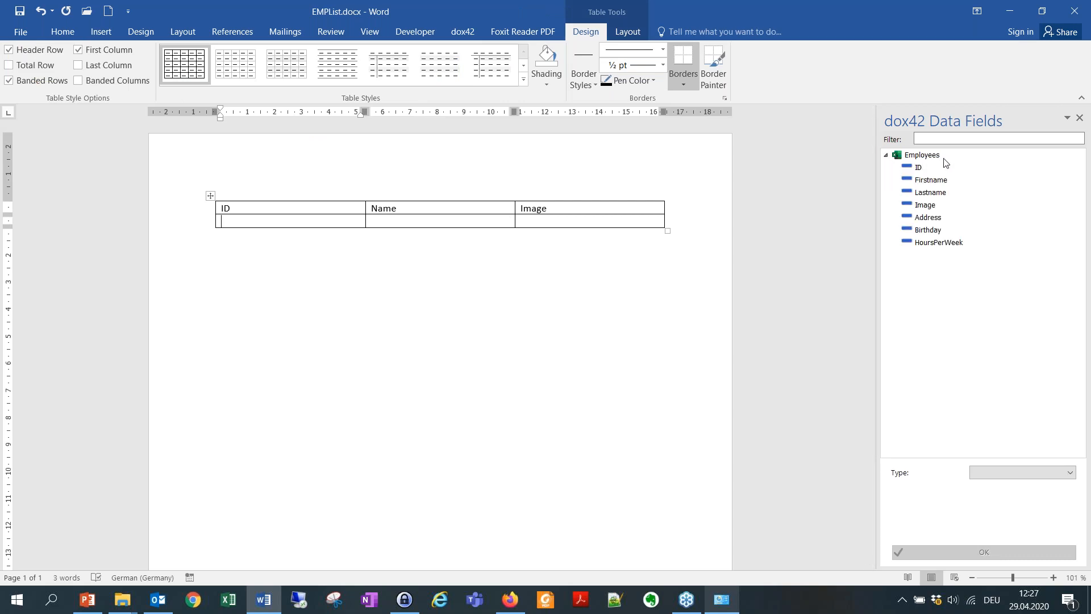
double_click(930, 169)
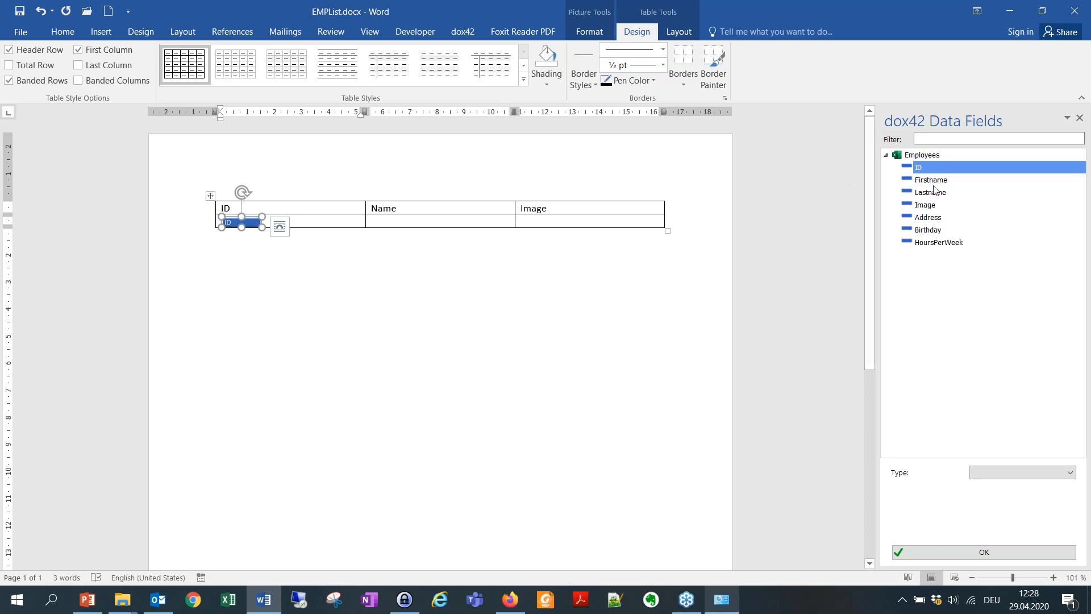
left_click(1028, 472)
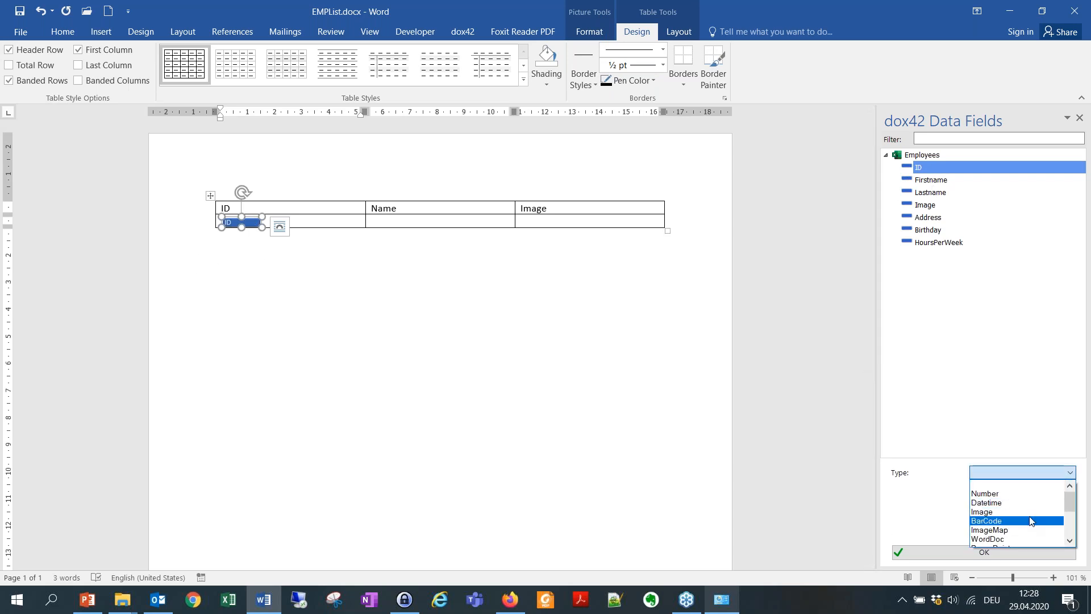
left_click(1031, 522)
left_click(1014, 509)
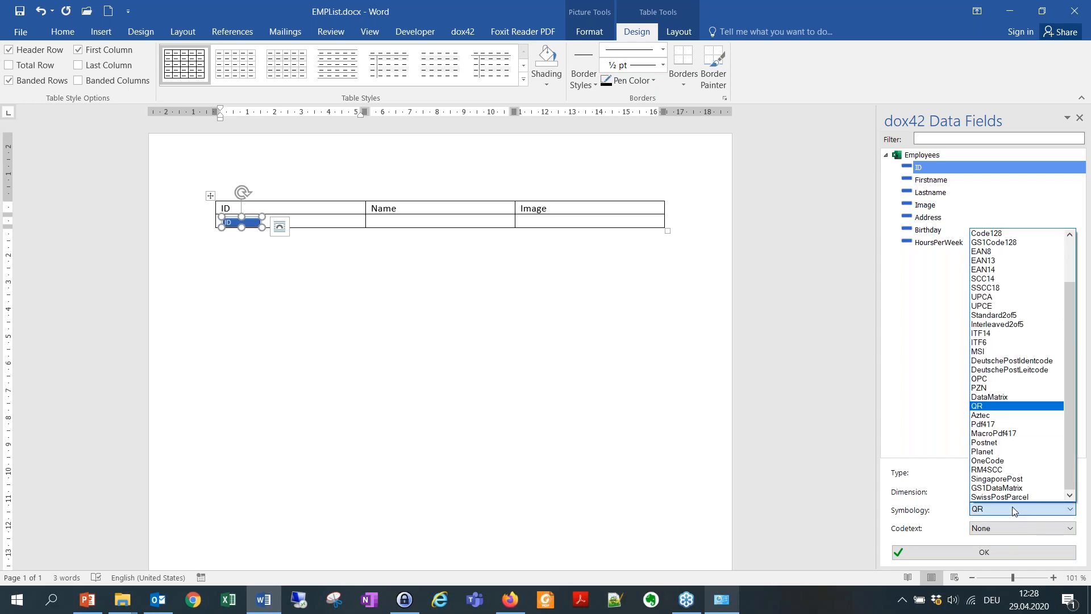
left_click(1014, 510)
left_click(1000, 491)
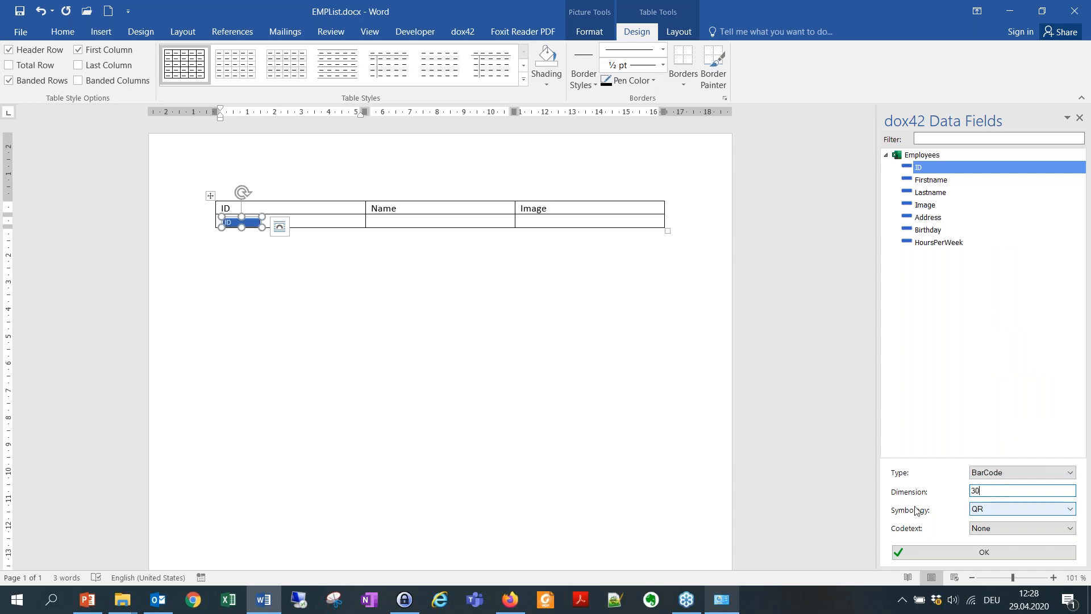
left_click(960, 557)
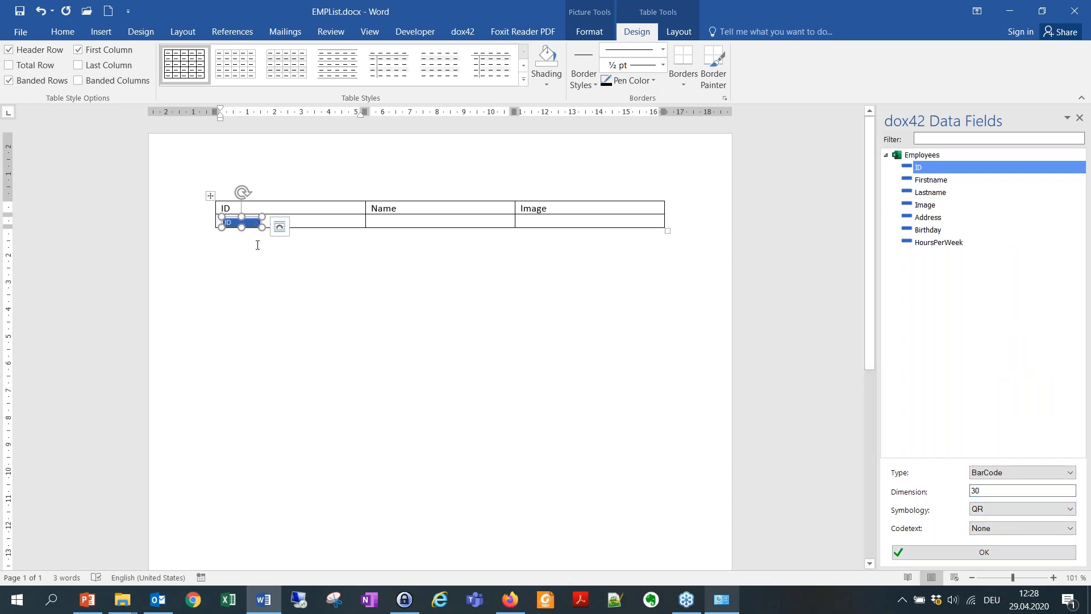
Put the Firstname and Lastname fields into the Name cell.
left_click(380, 221)
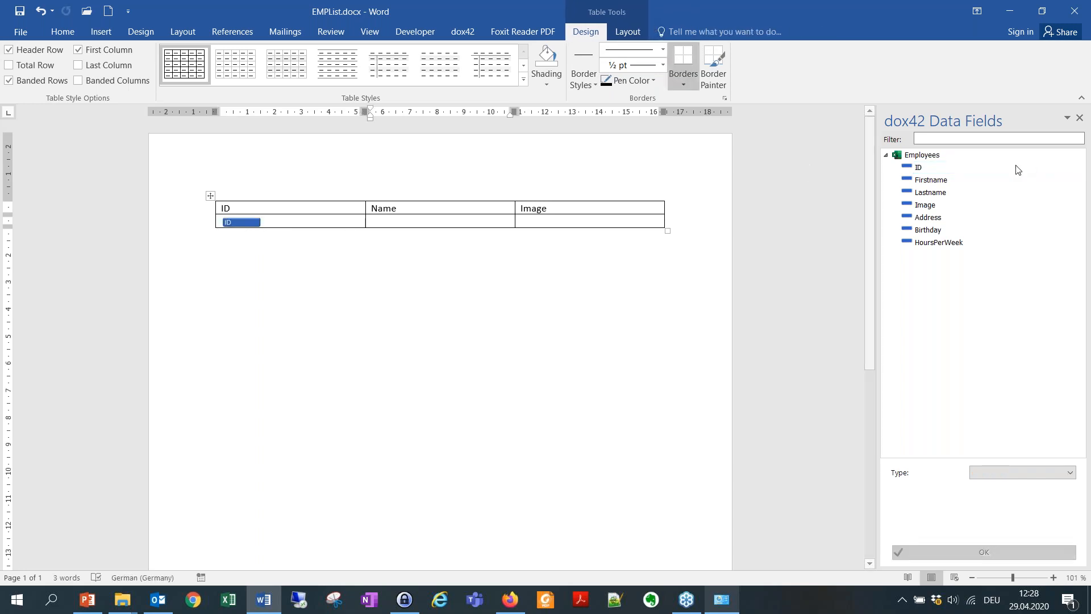
double_click(931, 180)
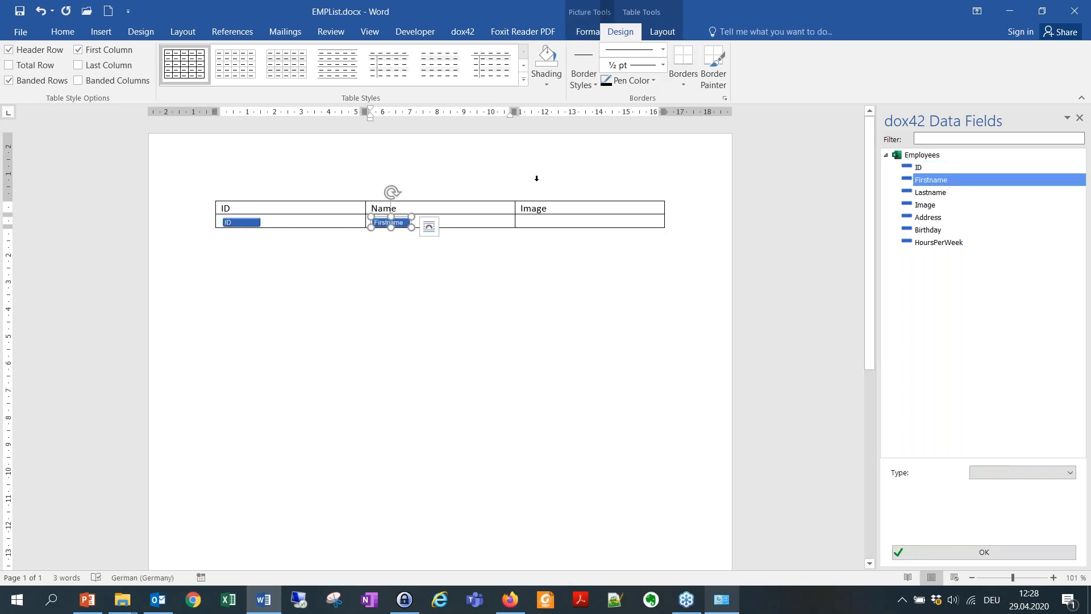
left_click(462, 221)
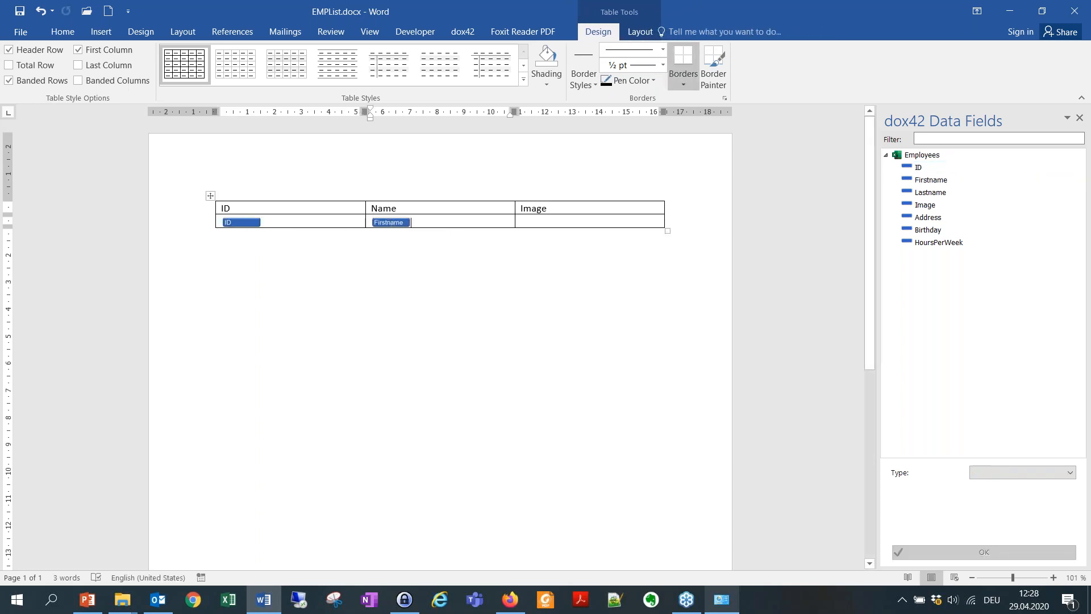
double_click(930, 192)
Insert the Image field in the Image cell as an image sized 200 from <%DocPath%>.
left_click(635, 221)
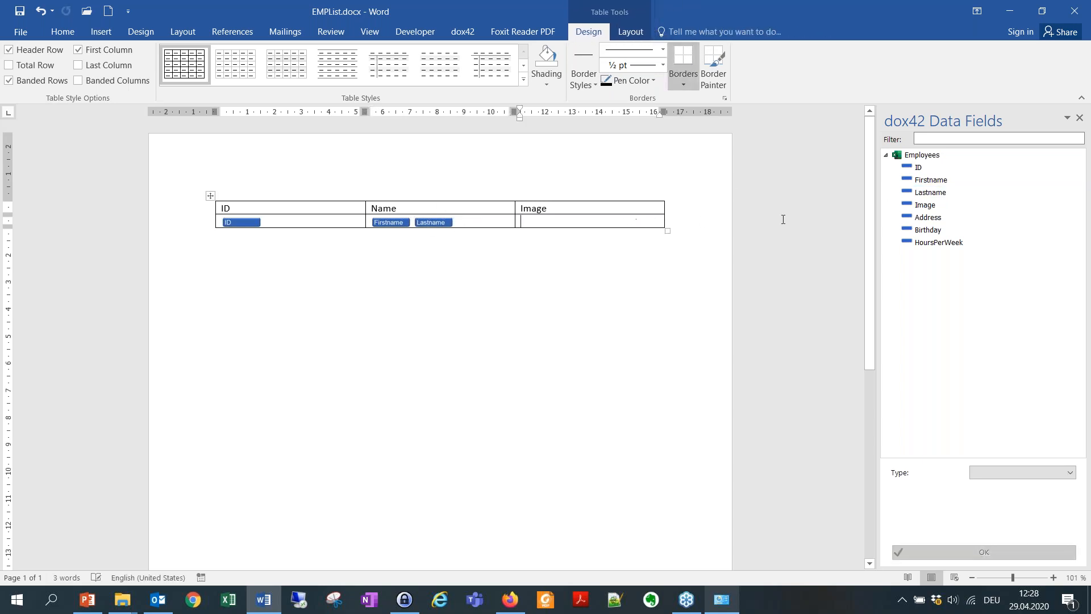
double_click(937, 206)
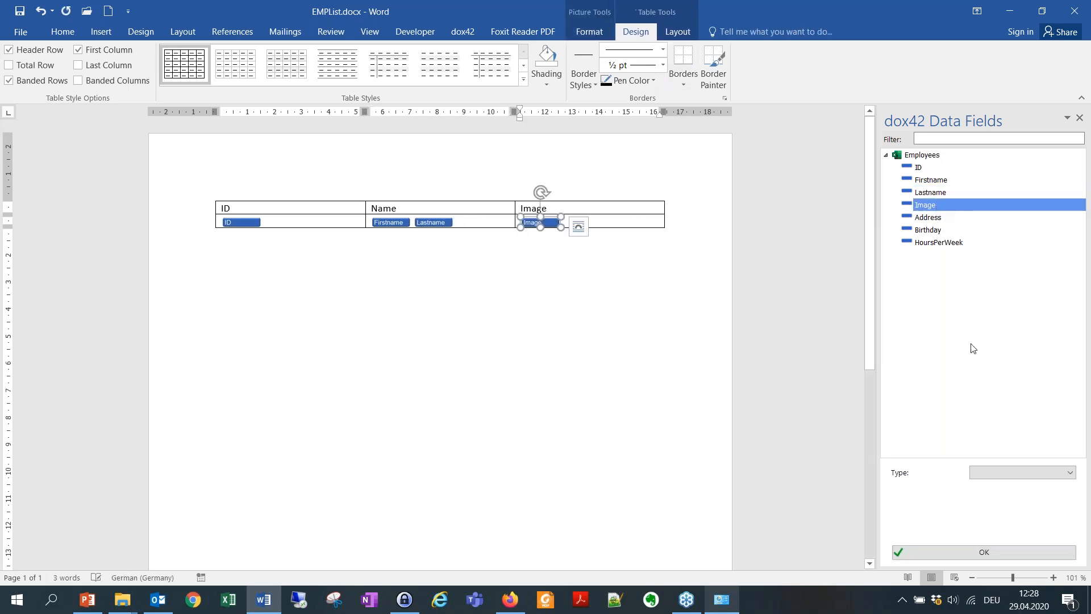
left_click(993, 468)
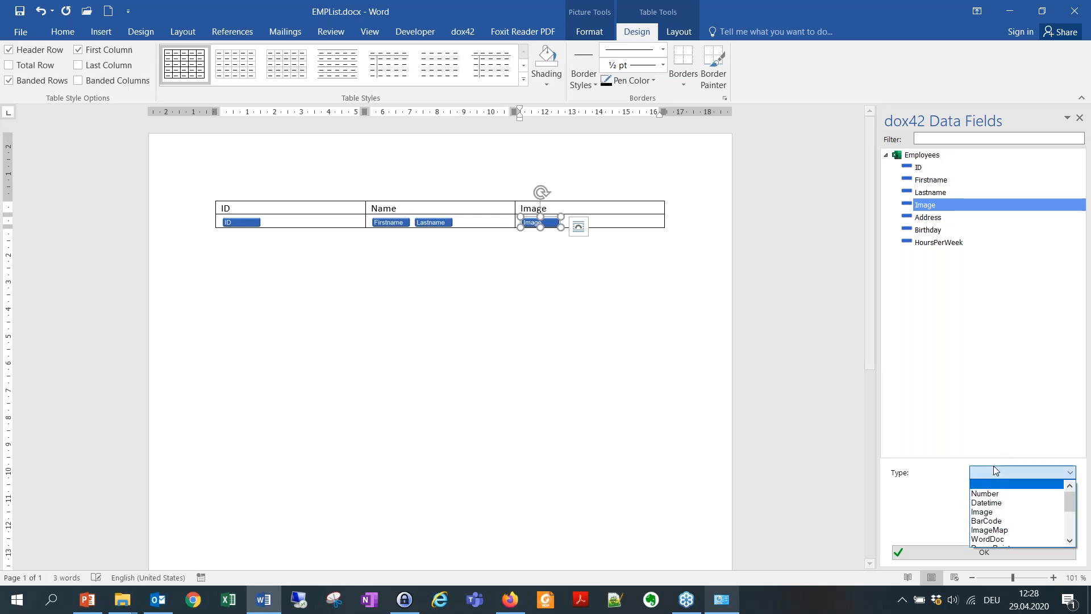
left_click(1003, 513)
left_click_drag(1005, 490, 886, 488)
key("BackSpace")
type("200")
left_click(1010, 506)
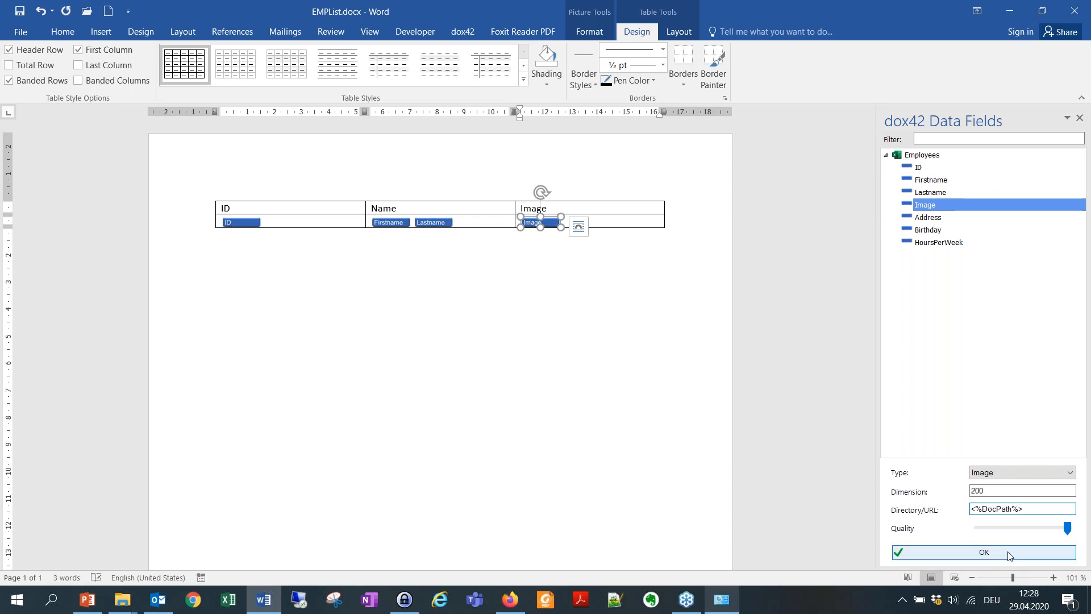
left_click(984, 551)
left_click(547, 329)
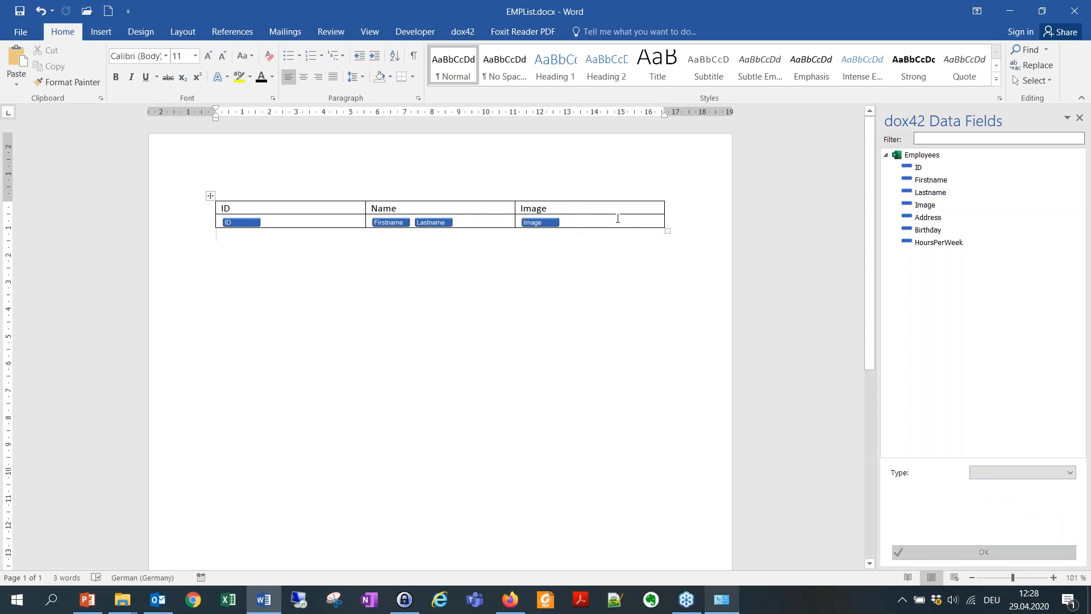
Make the table's data row a repeating range over the Employees data source.
left_click(638, 224)
left_click_drag(612, 214, 288, 219)
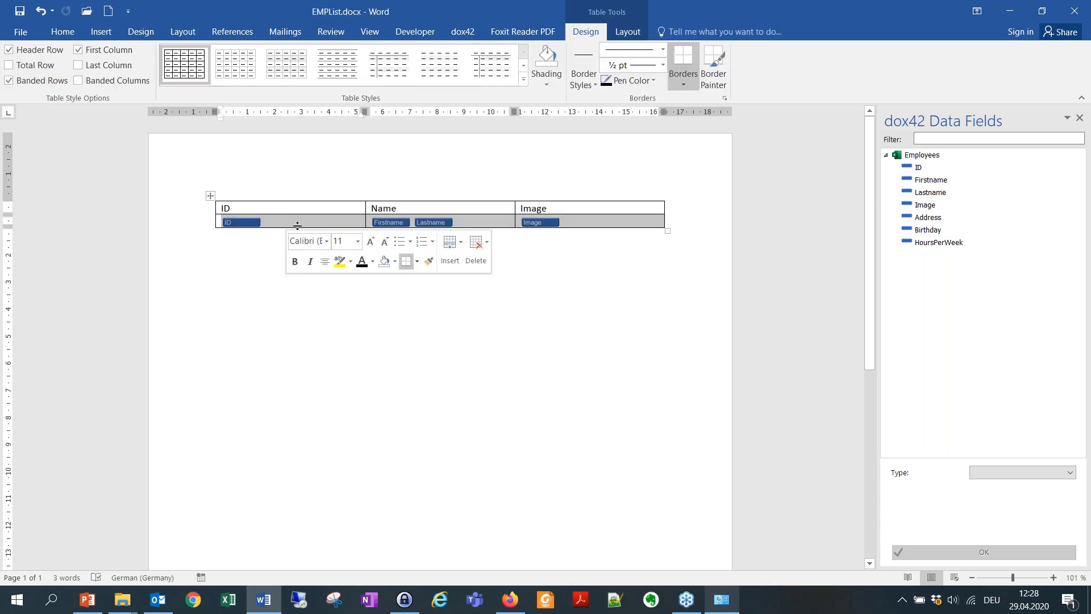
left_click(463, 32)
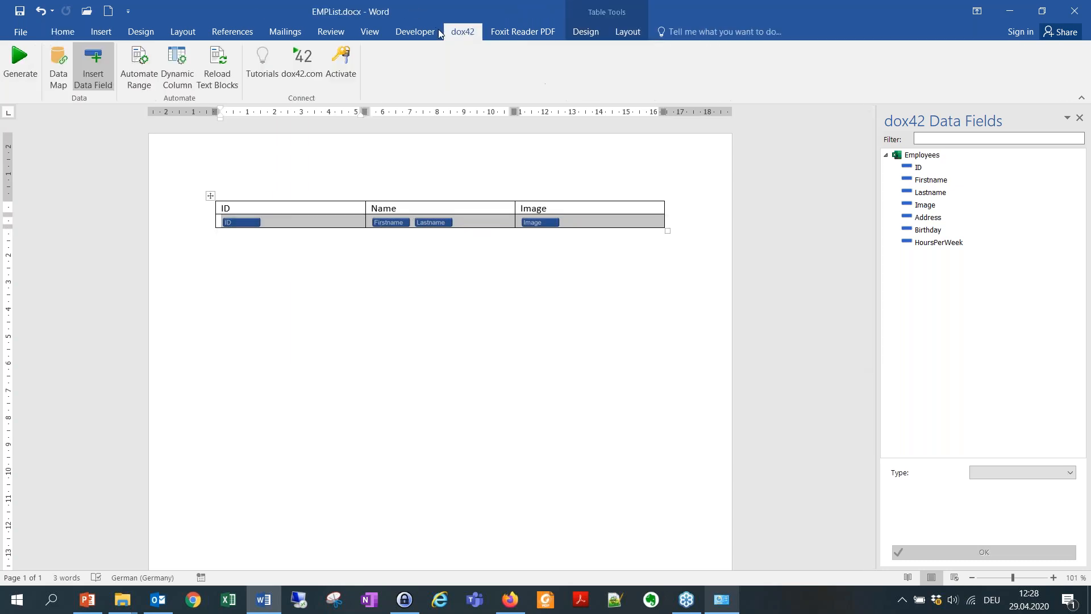
left_click(137, 56)
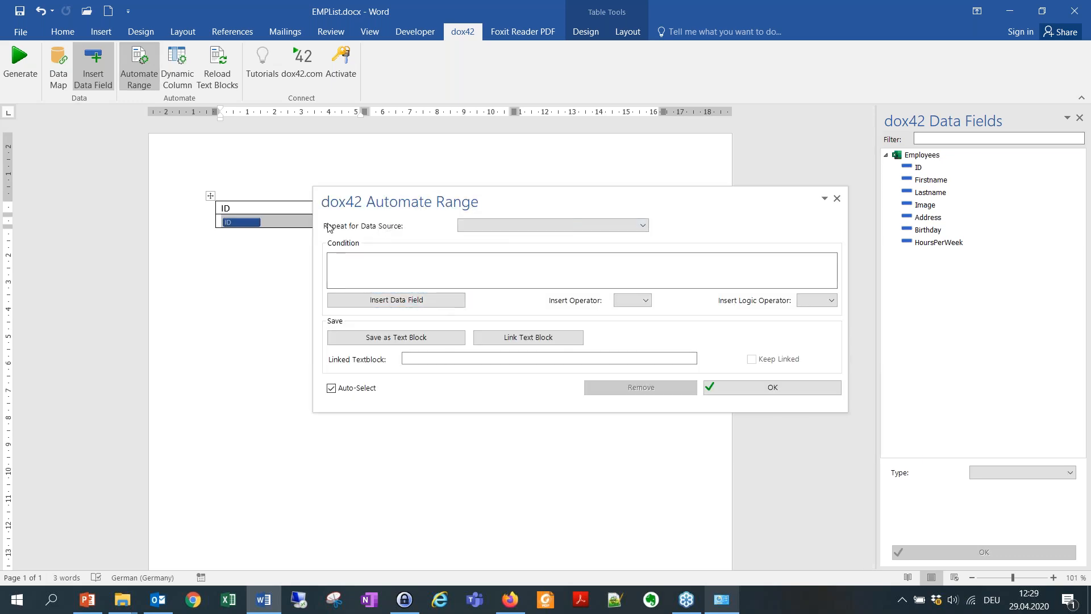
left_click(495, 226)
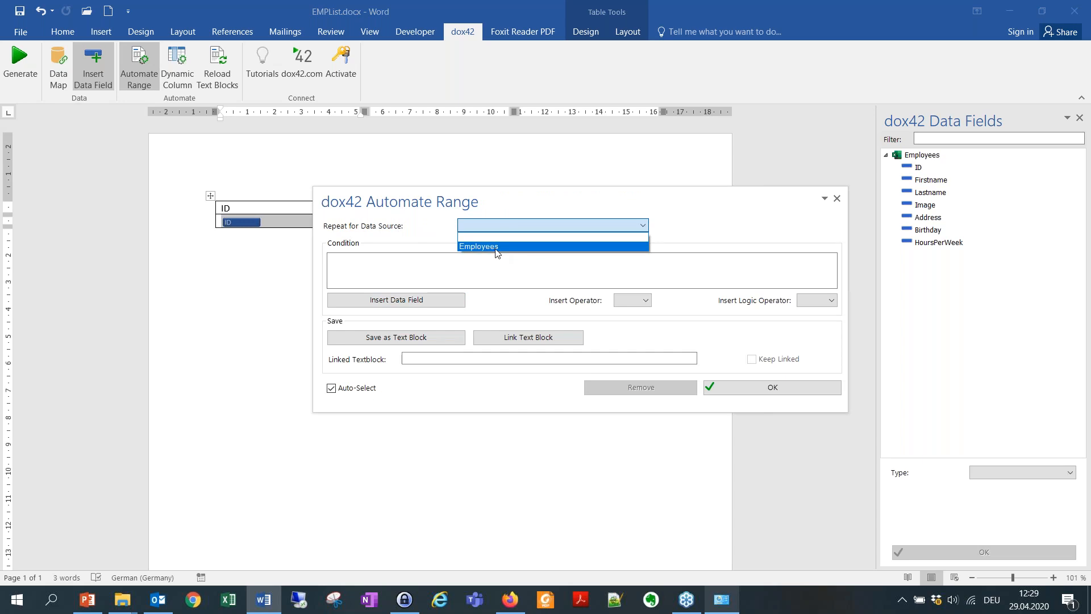
left_click(514, 247)
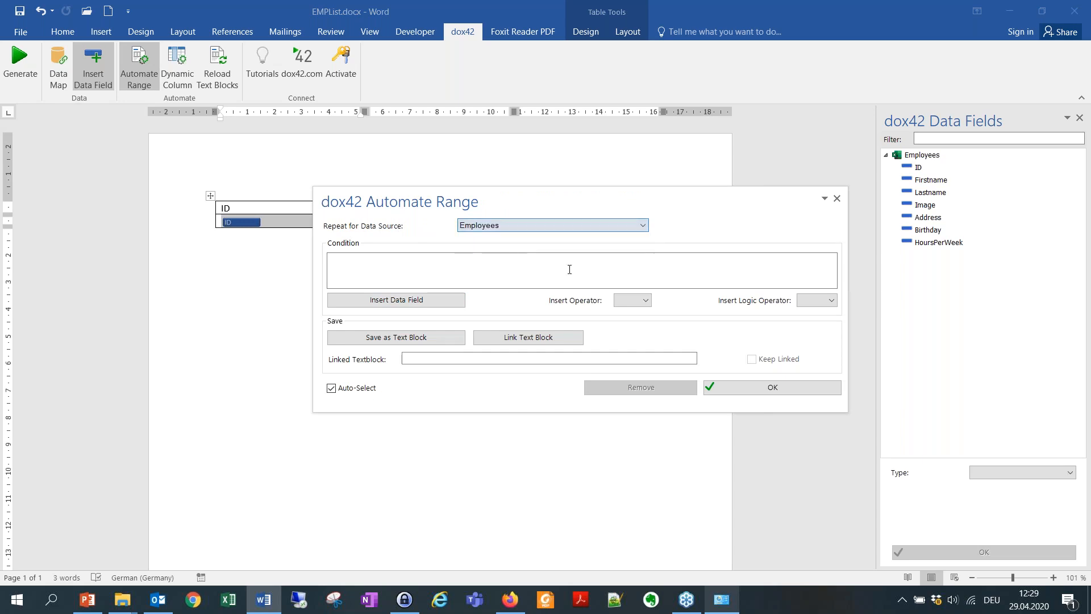
left_click(791, 392)
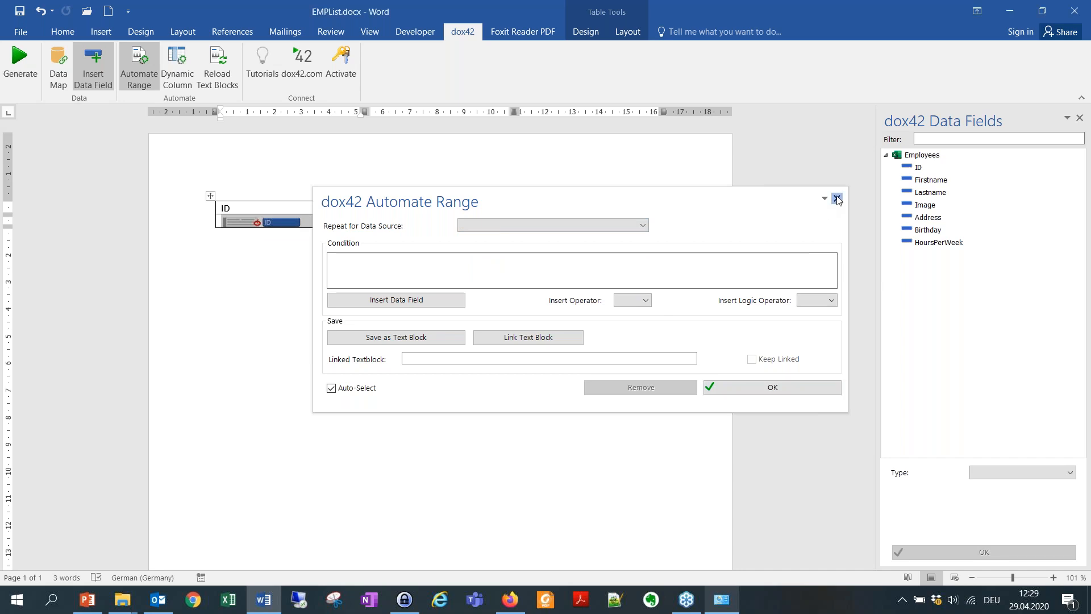
left_click(837, 198)
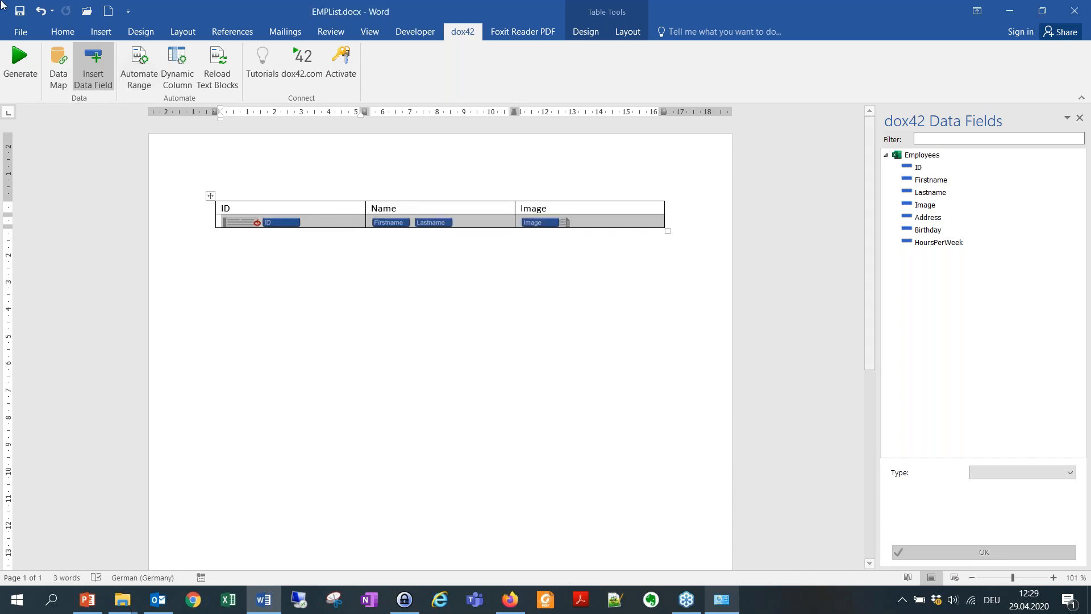
Generate the employee list document with QR codes, names and photos.
left_click(20, 60)
left_click(550, 345)
scroll(553, 346, "down", 5)
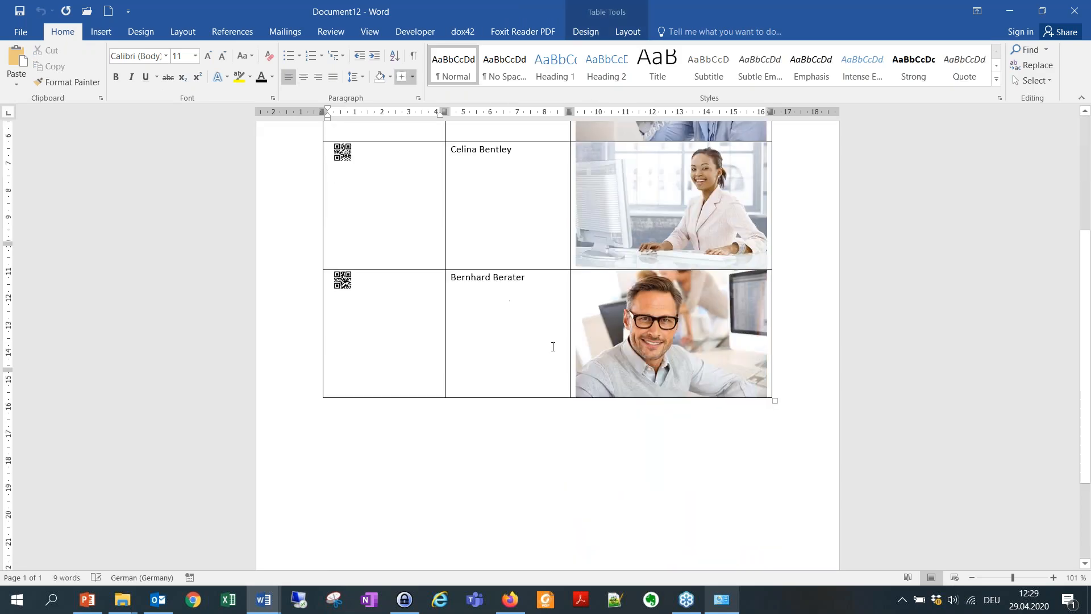